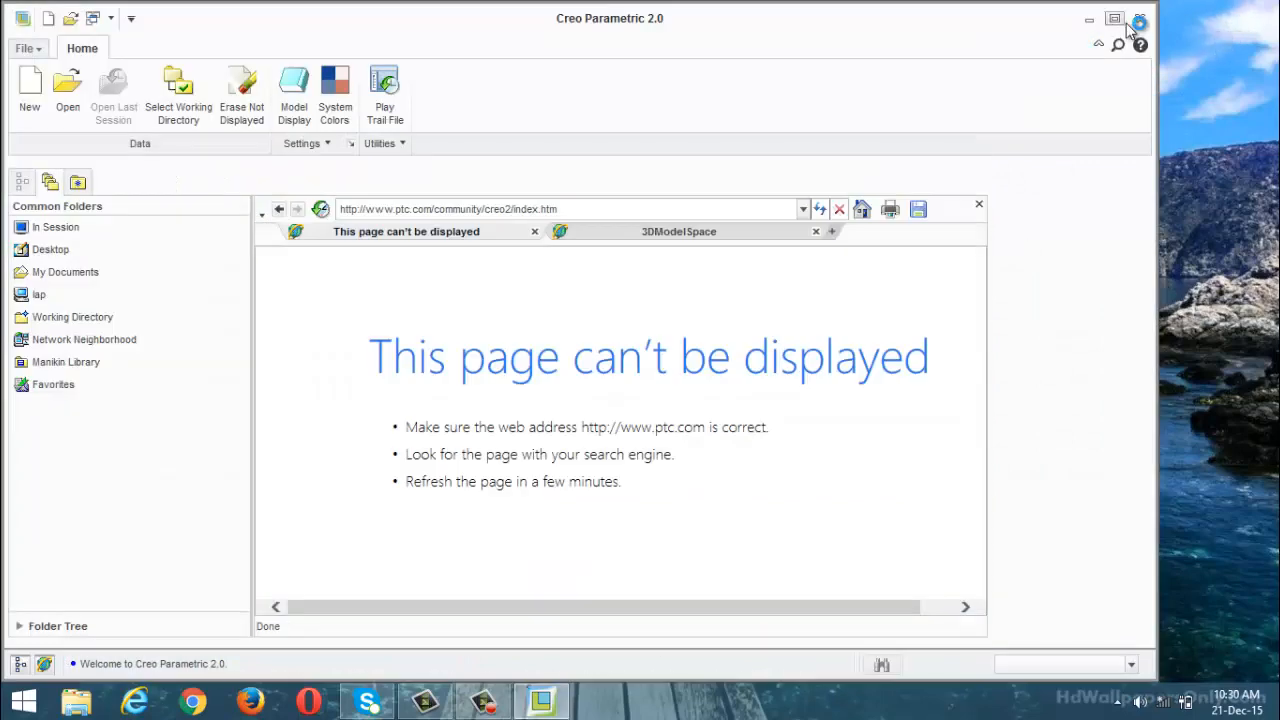
Close the embedded browser and create a new solid part from the mmns_part_solid template instead of the default one
left_click(1115, 19)
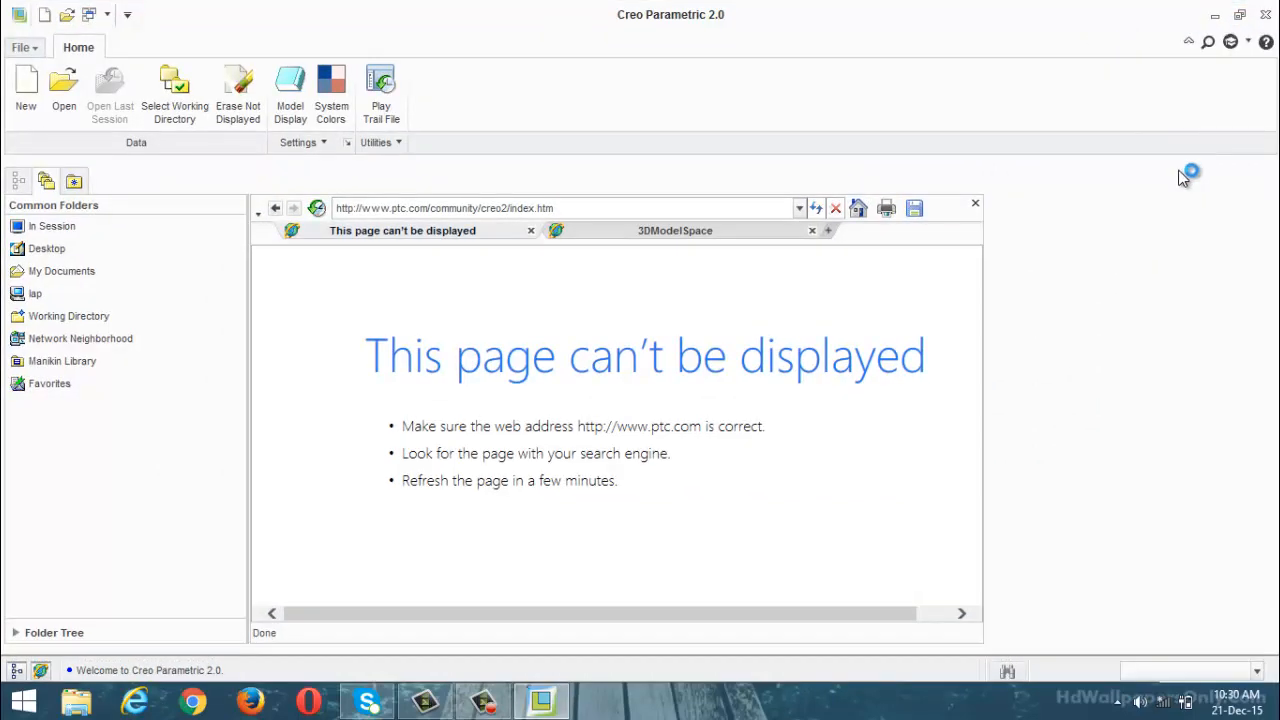
left_click(980, 206)
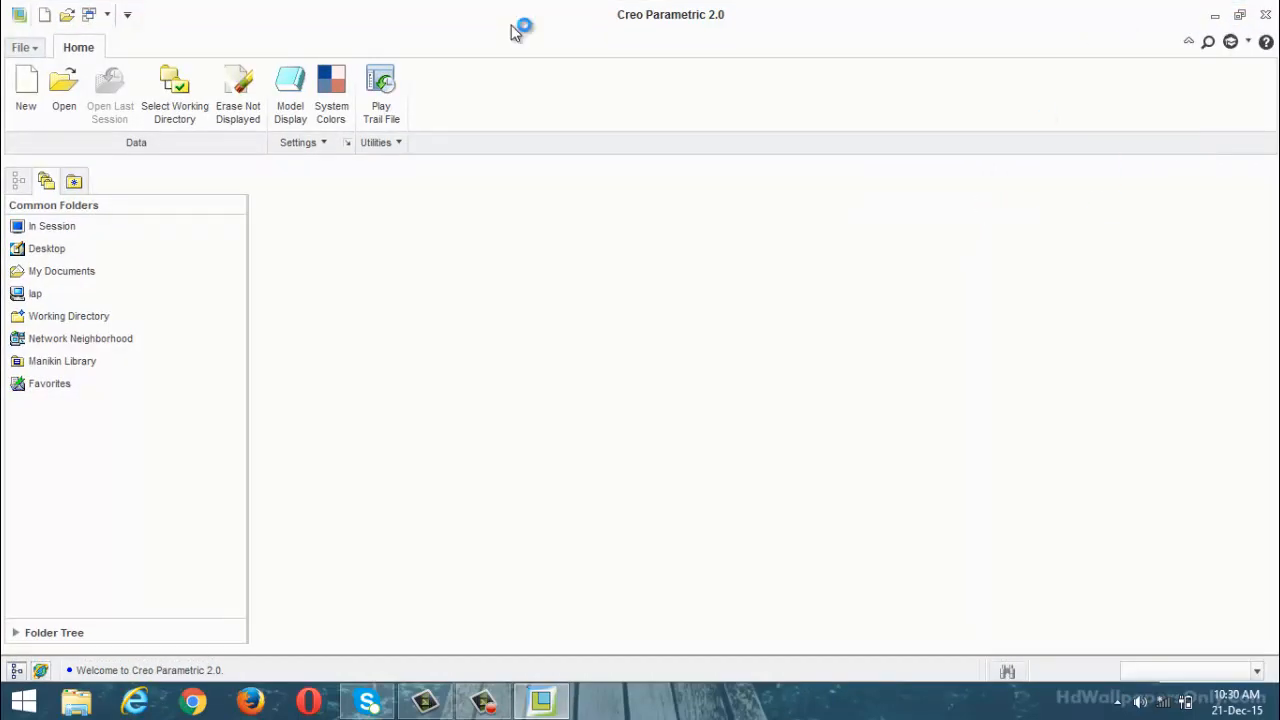
left_click(28, 106)
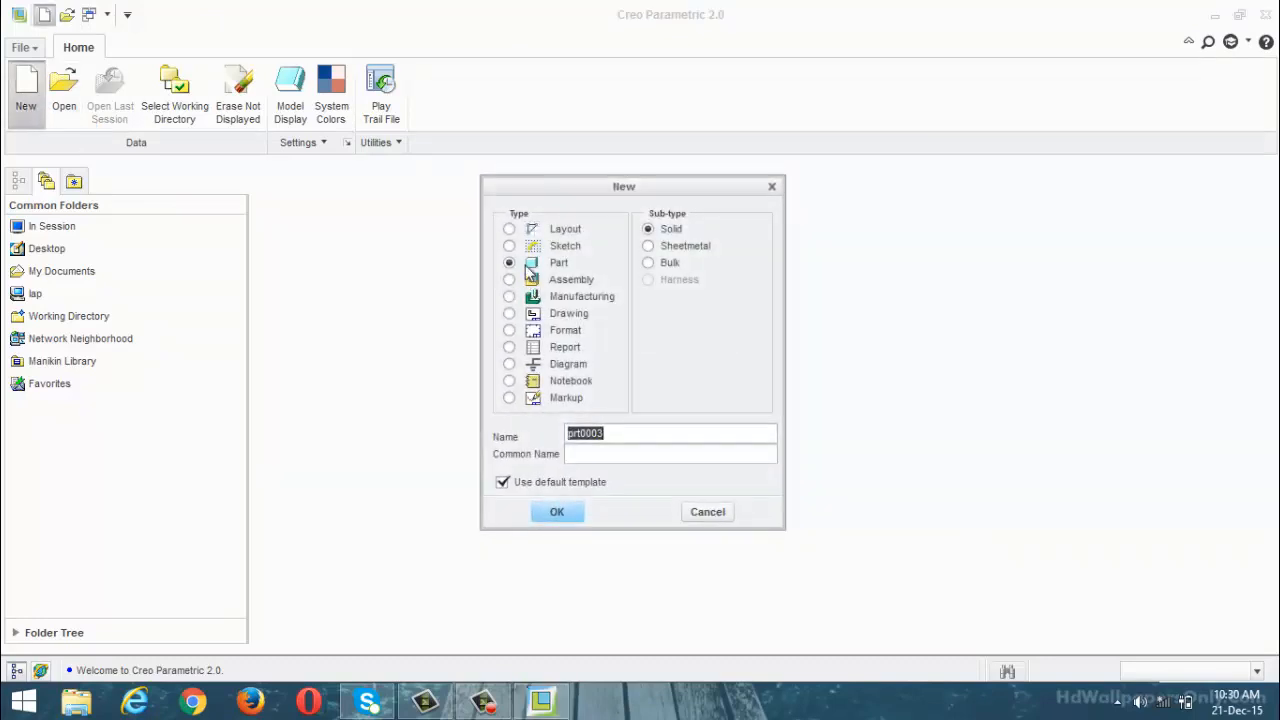
left_click(503, 484)
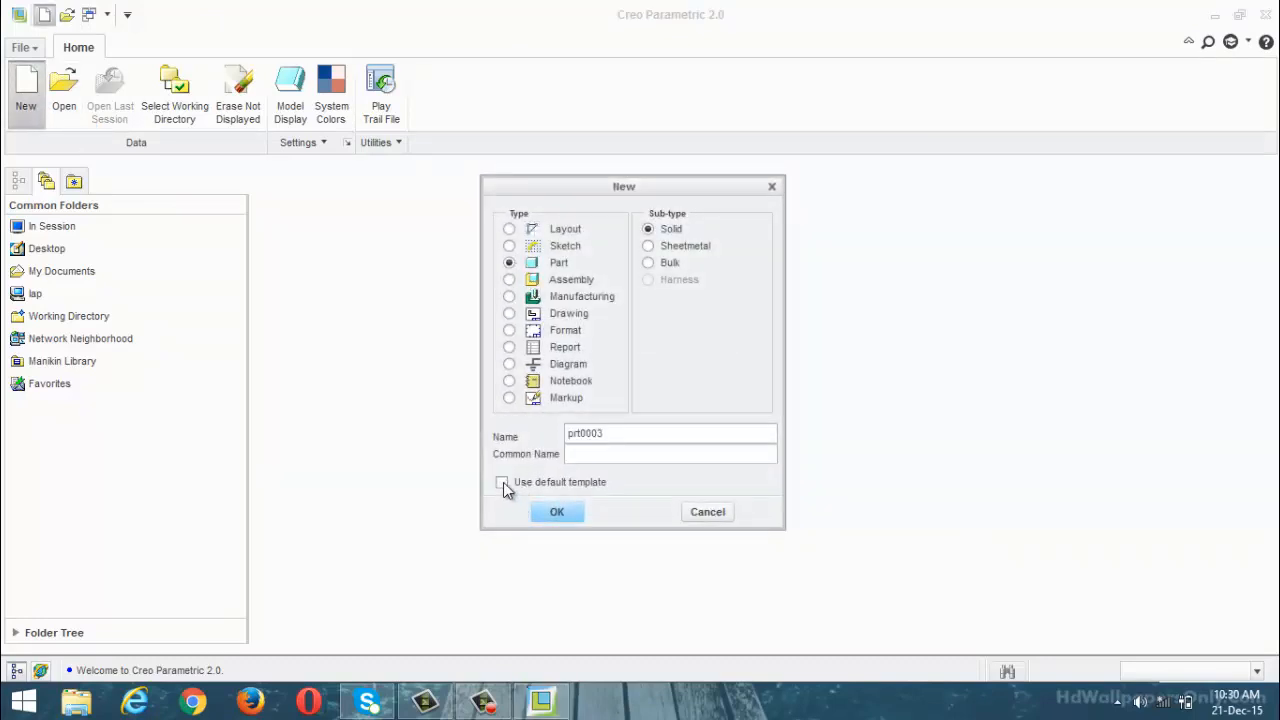
left_click(563, 510)
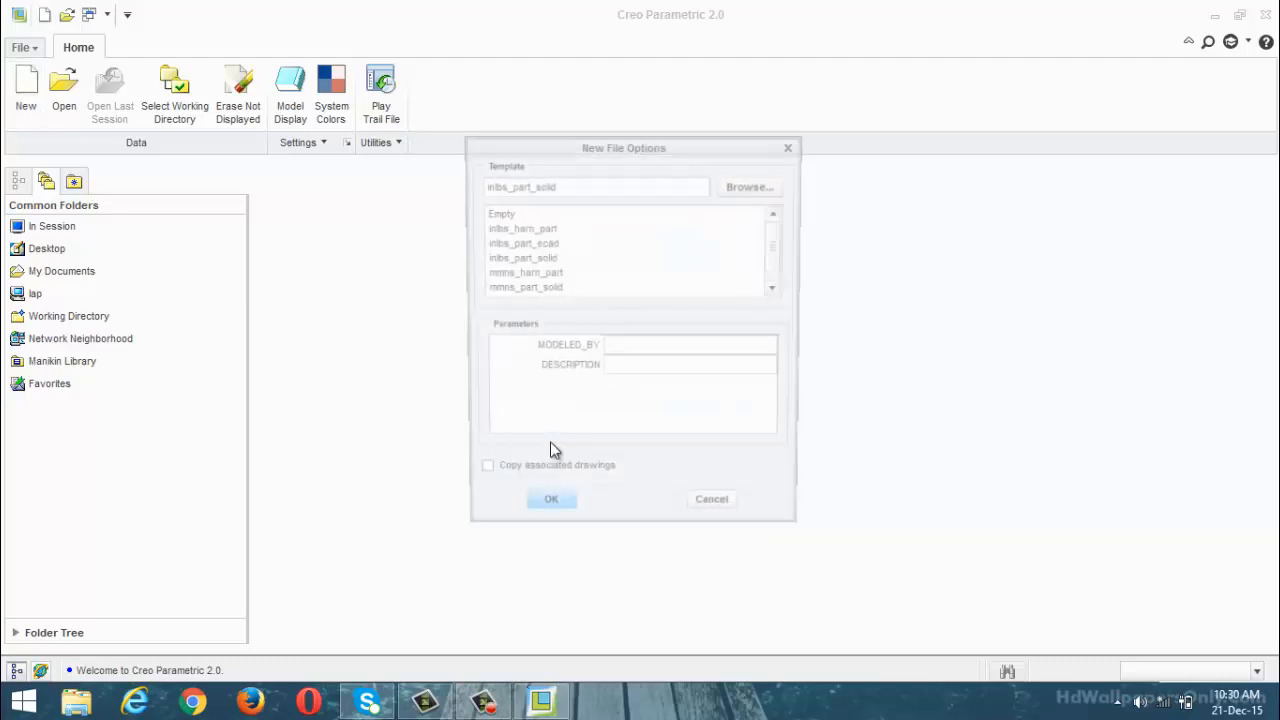
left_click(530, 290)
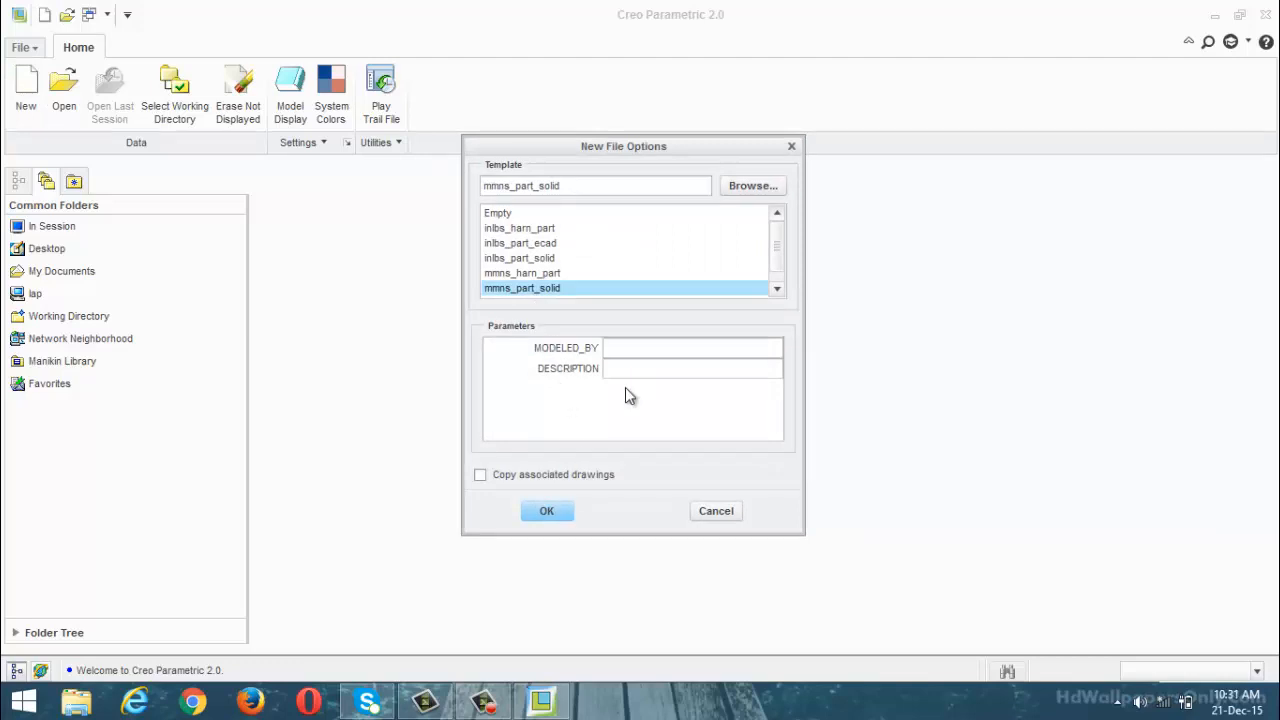
left_click(547, 511)
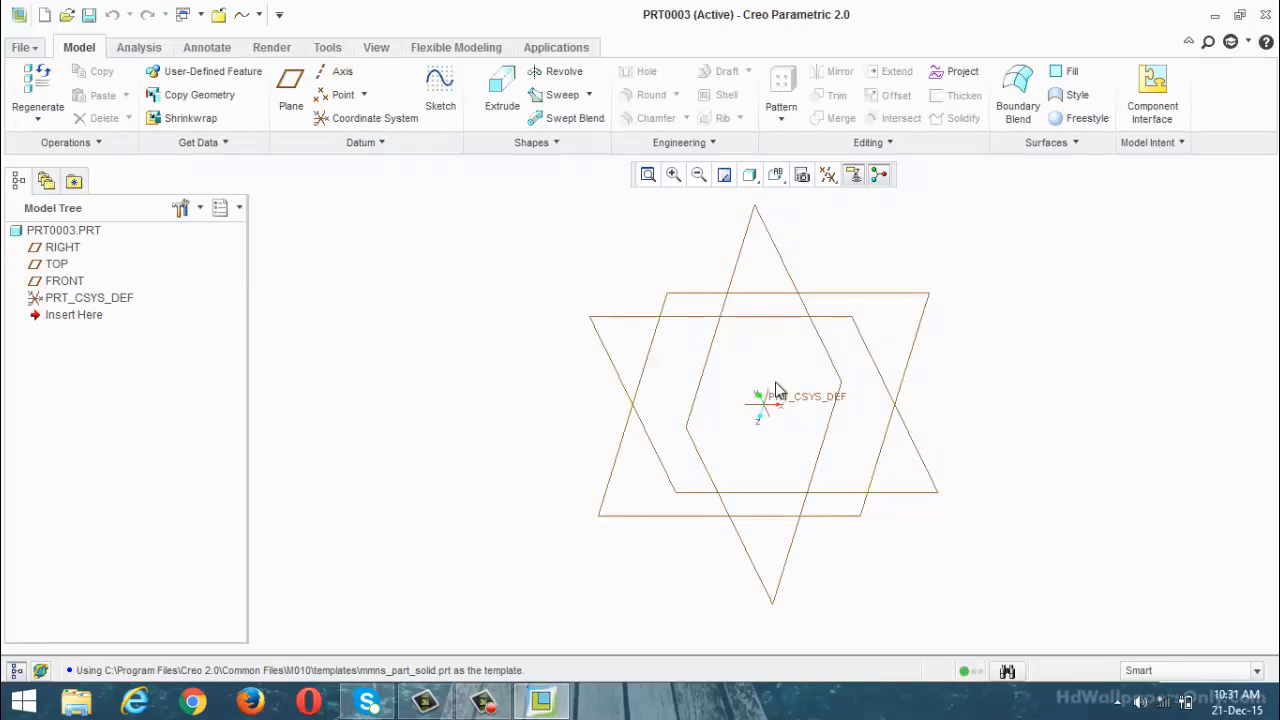
Examine the part's datum planes by highlighting them in the model tree and in the graphics area
left_click(76, 248)
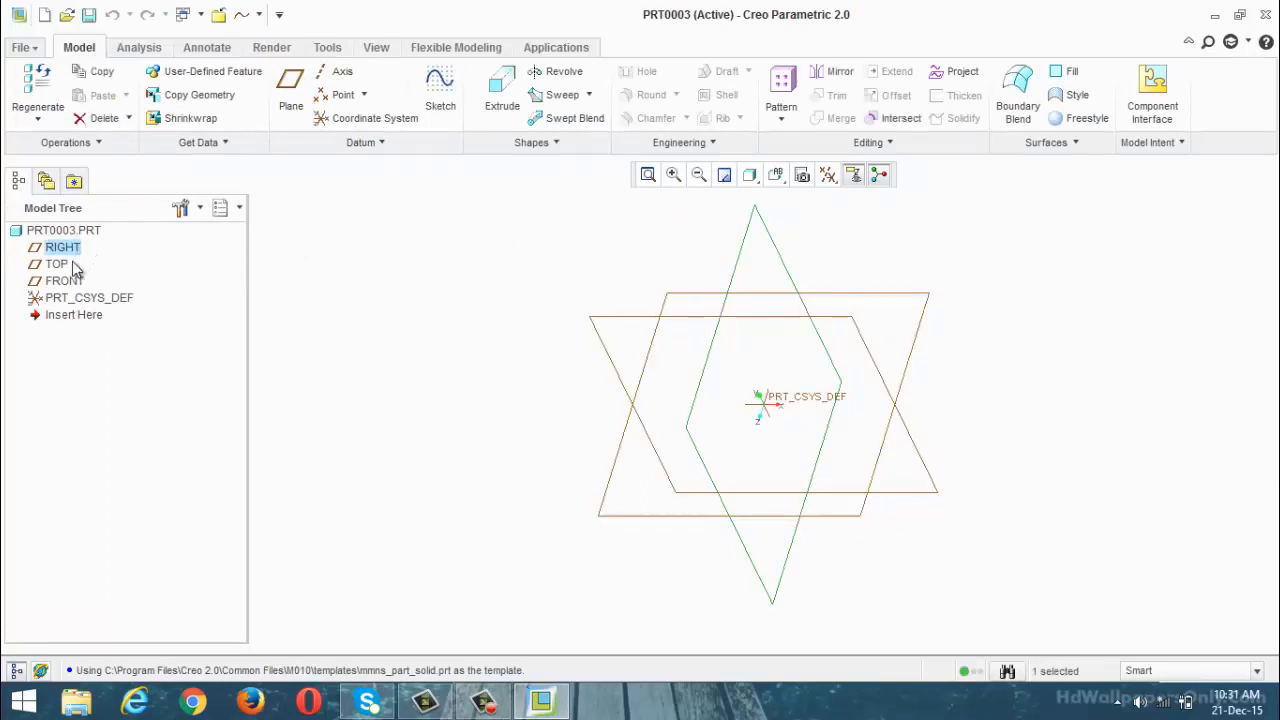
left_click(72, 284)
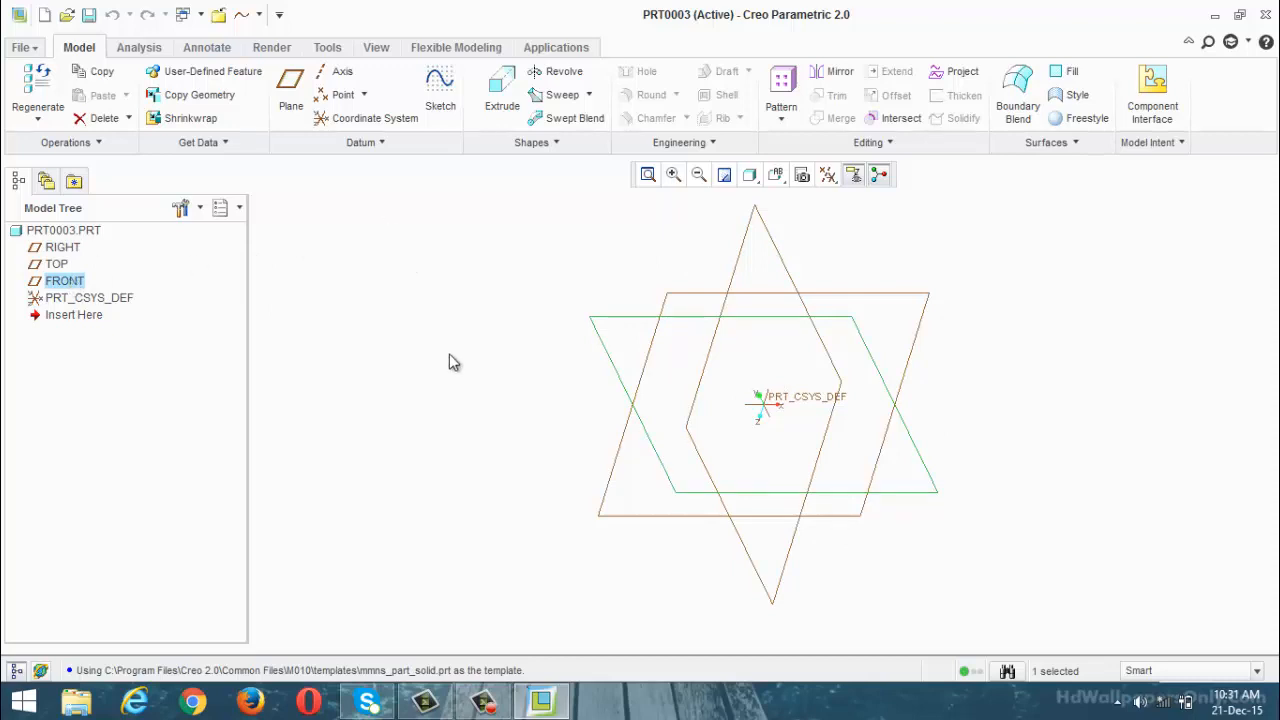
left_click(1079, 394)
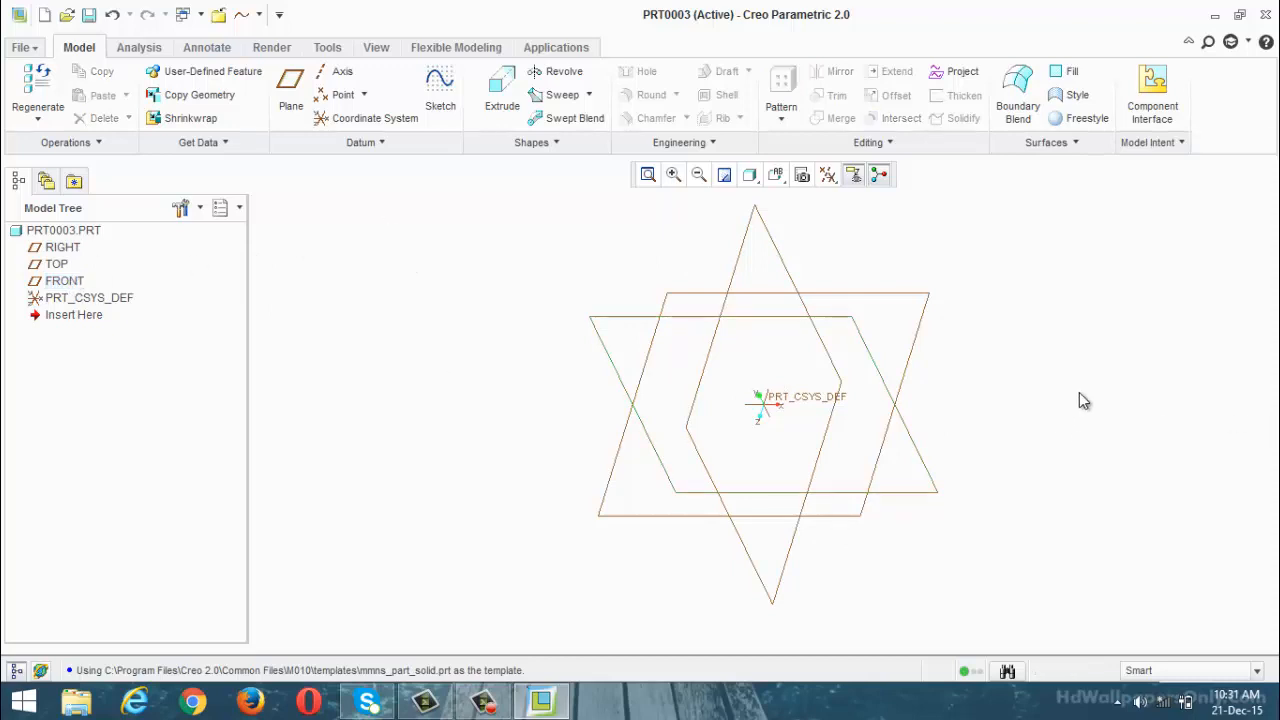
left_click(623, 318)
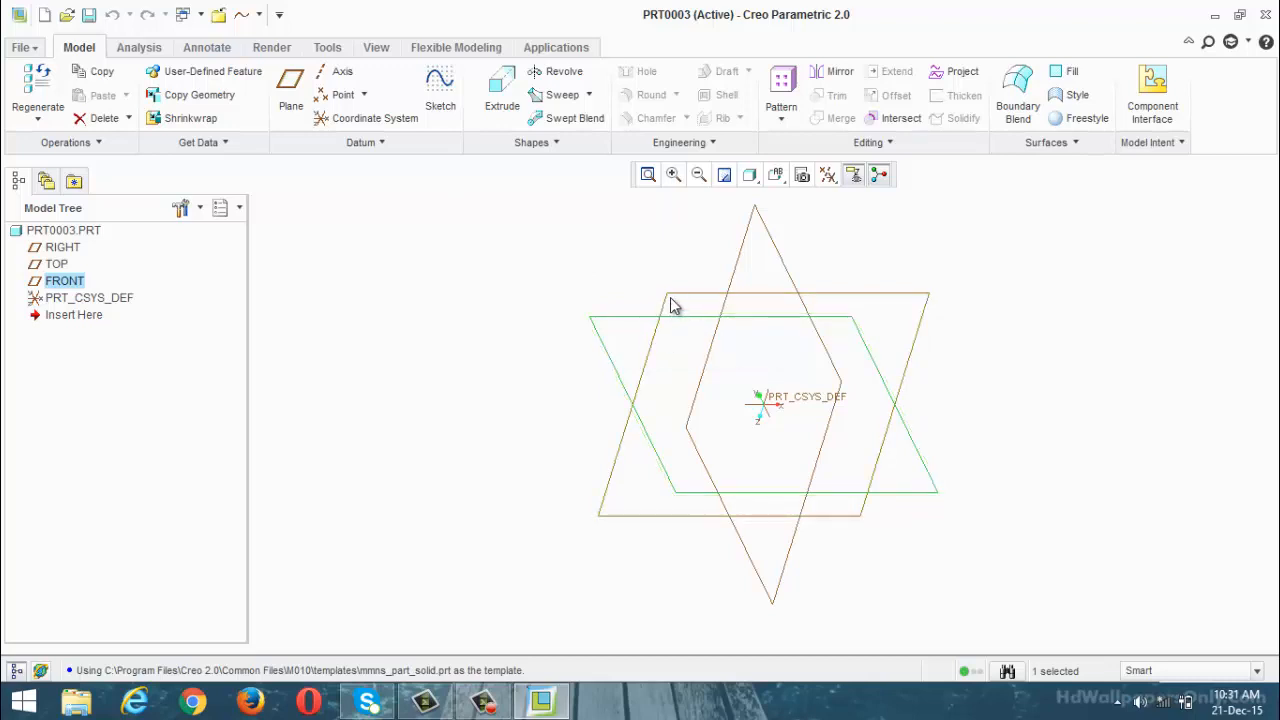
left_click(500, 333)
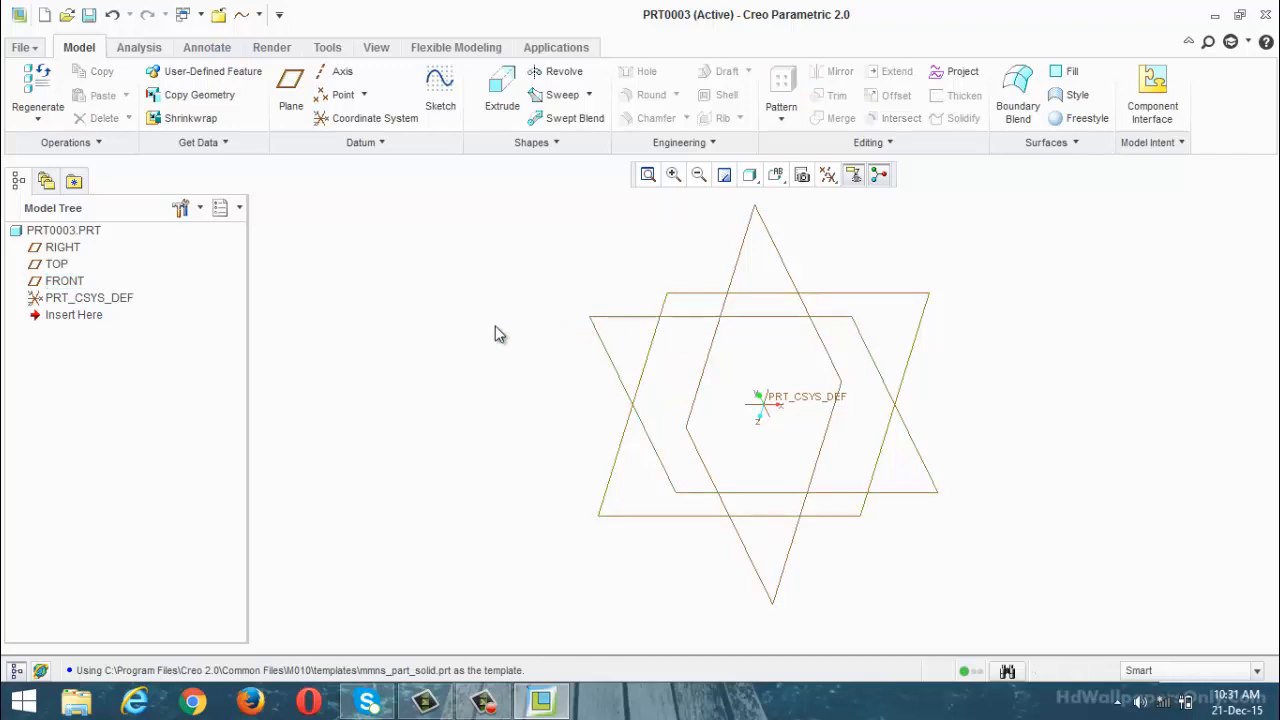
left_click(677, 320)
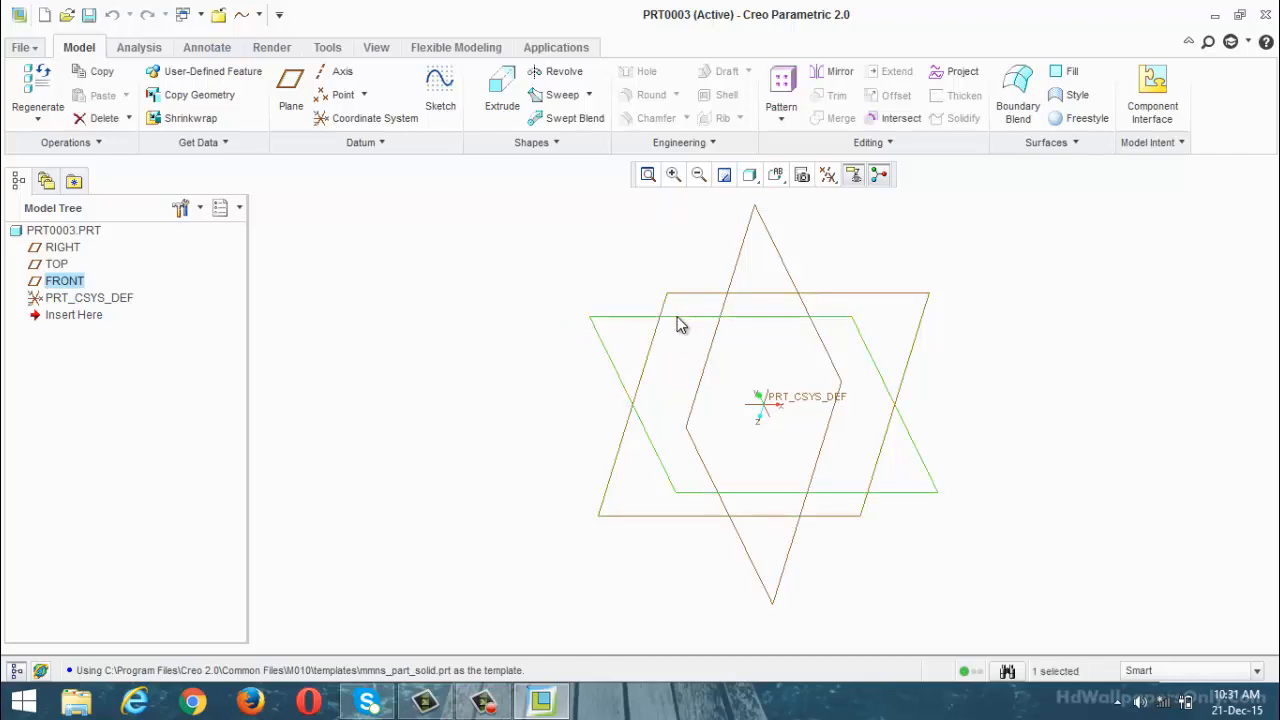
left_click(517, 283)
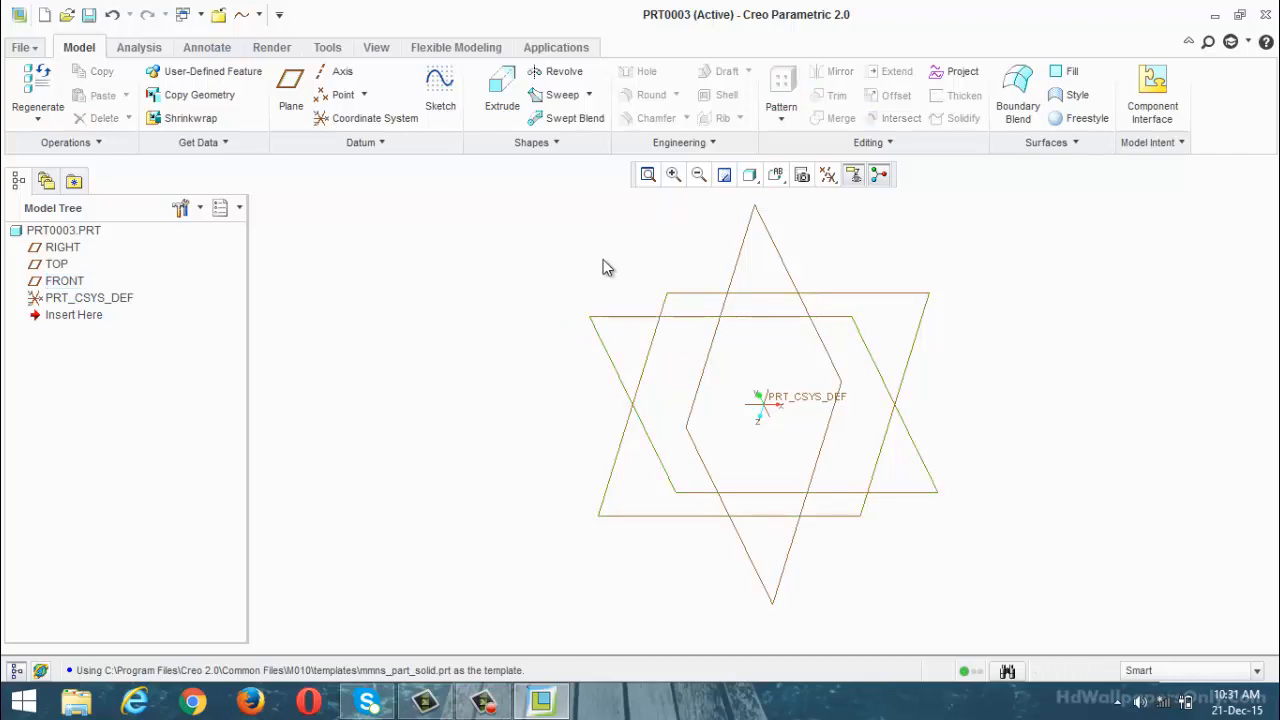
left_click(783, 271)
left_click(524, 271)
Rotate the model, restore the default orientation, and identify the FRONT, TOP and RIGHT datum planes
middle_click_drag(963, 260, 727, 356)
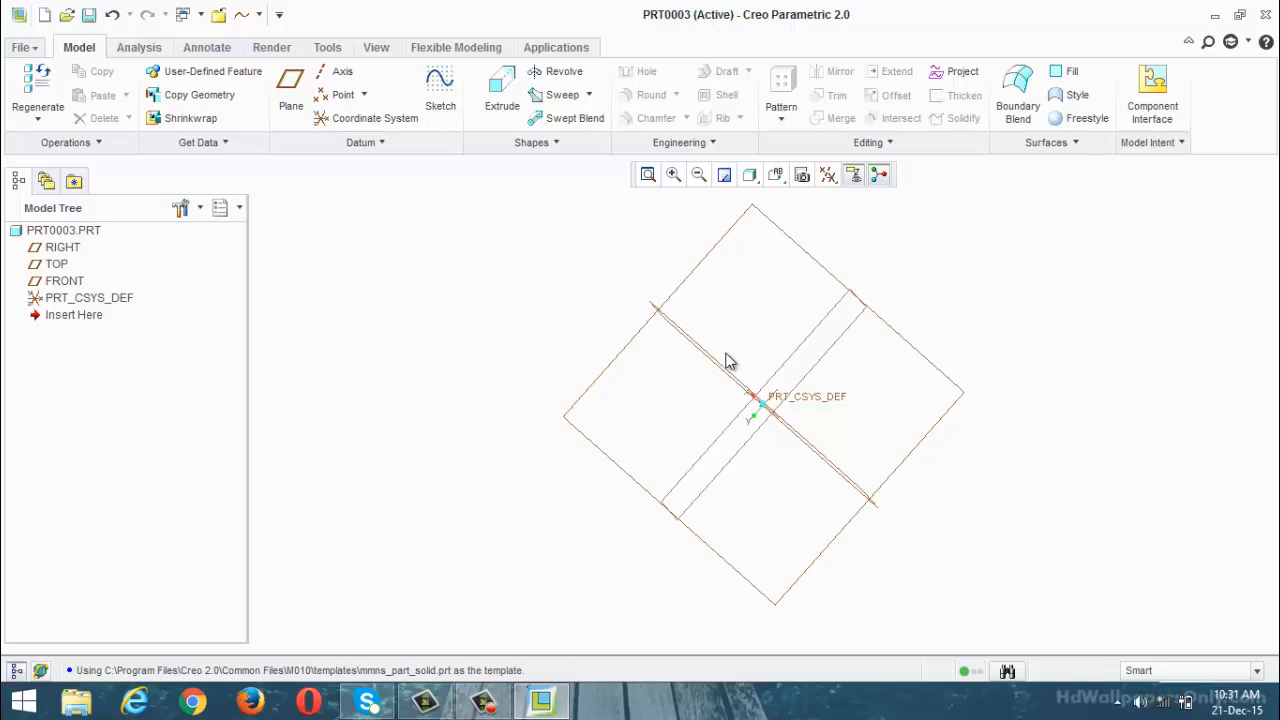
left_click(777, 176)
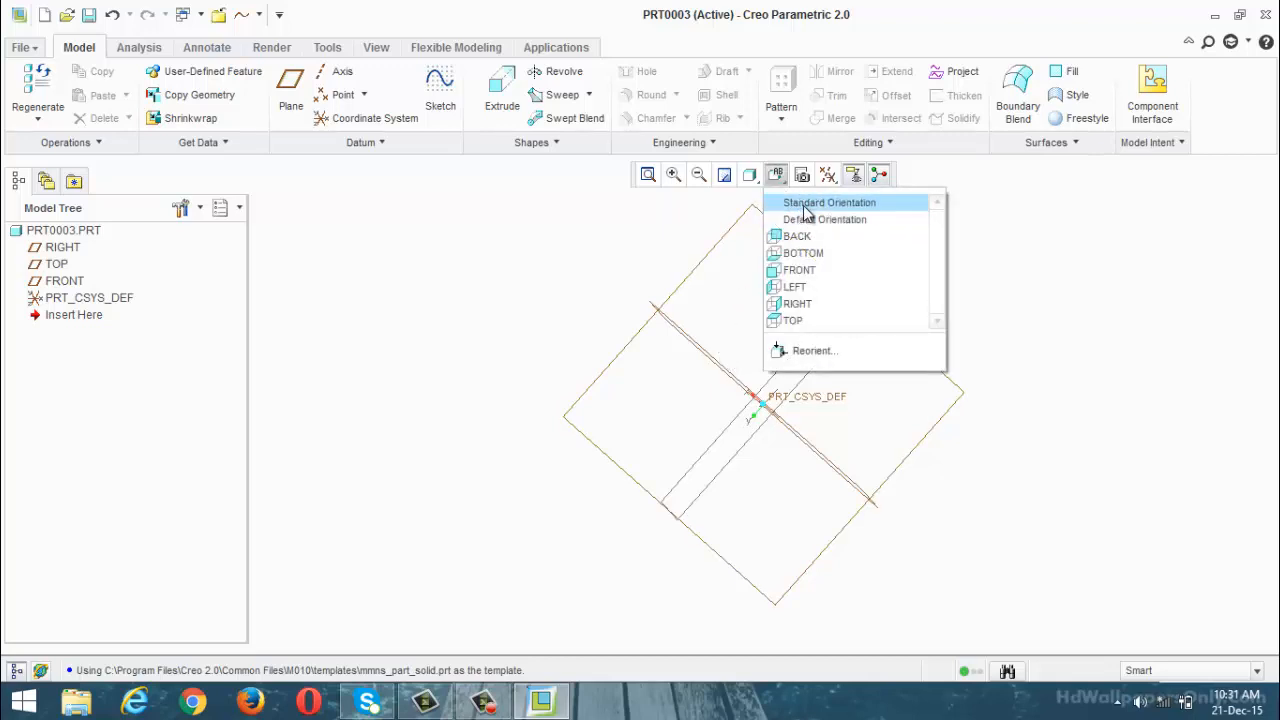
left_click(807, 220)
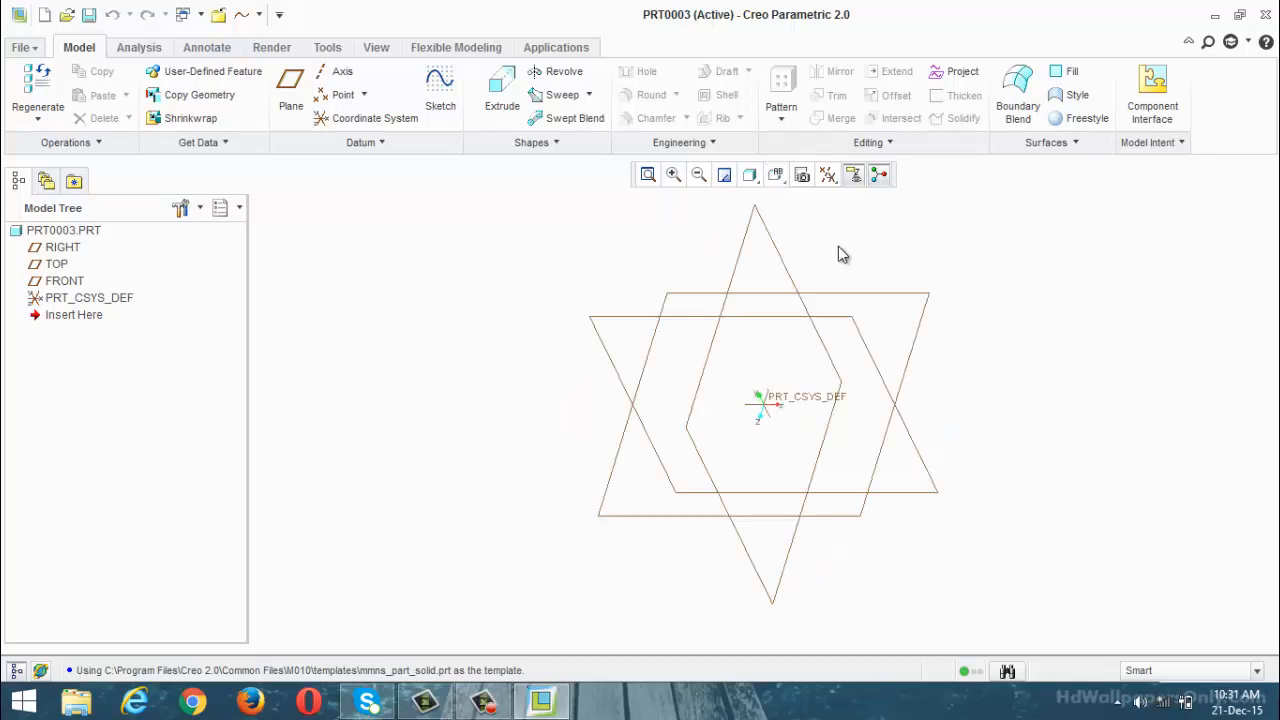
left_click(617, 318)
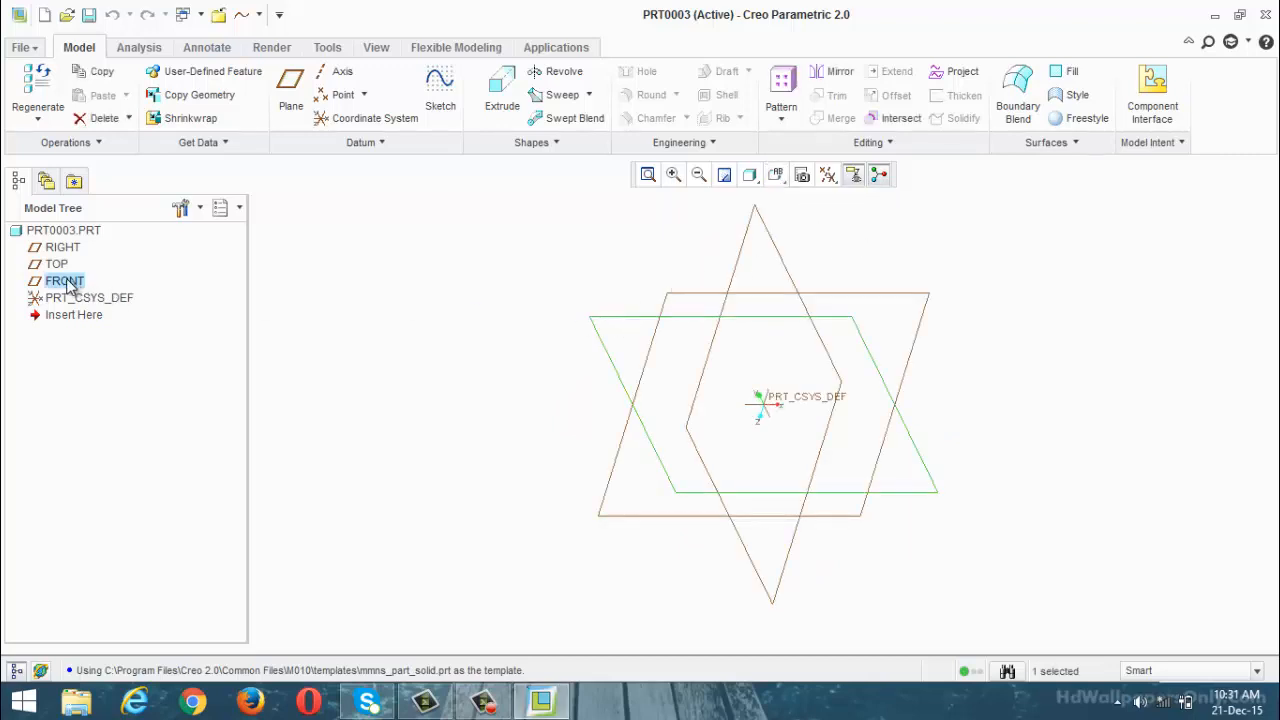
left_click(703, 296)
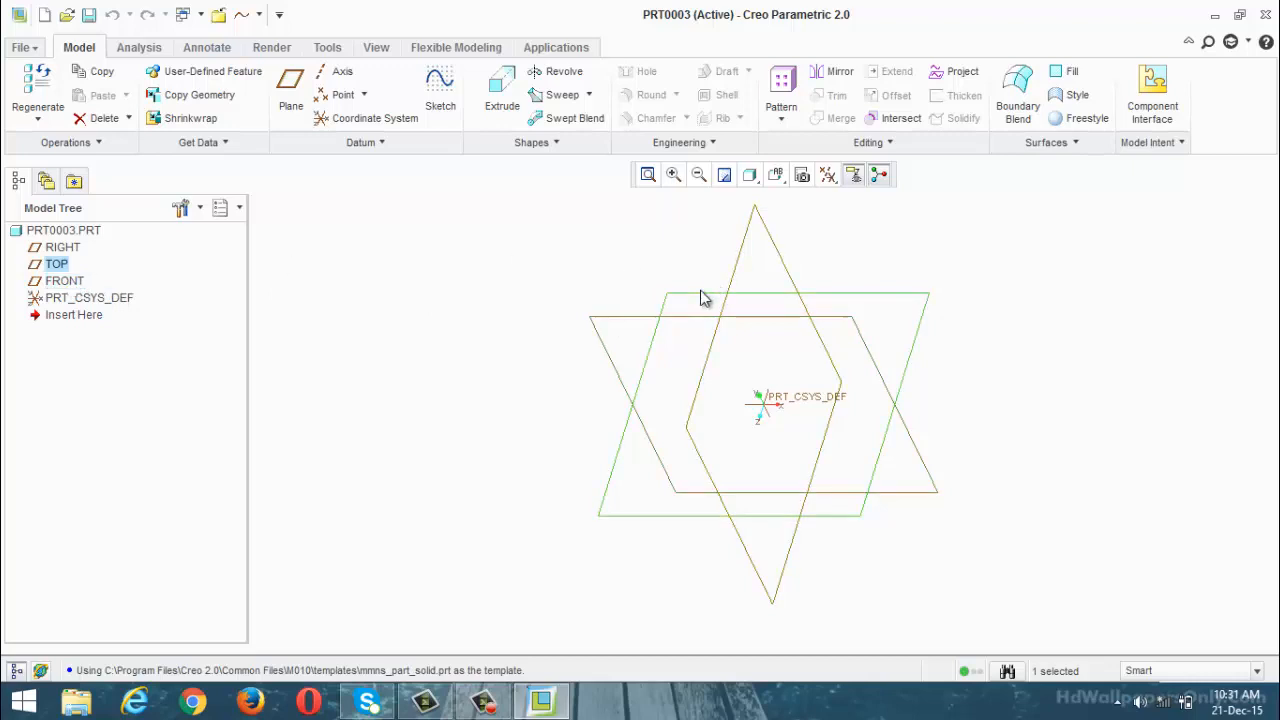
left_click(62, 247)
left_click(447, 289)
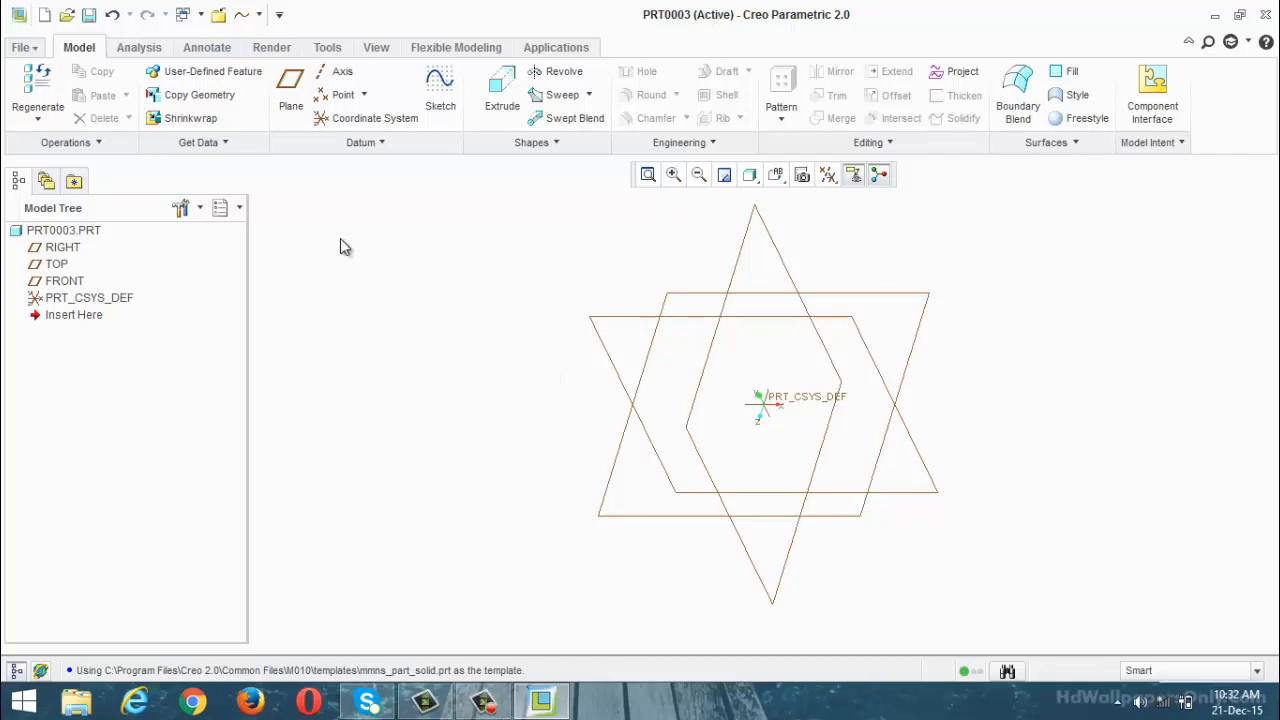
Start a sketch on the FRONT datum plane and orient the view parallel to the sketch plane
left_click(614, 318)
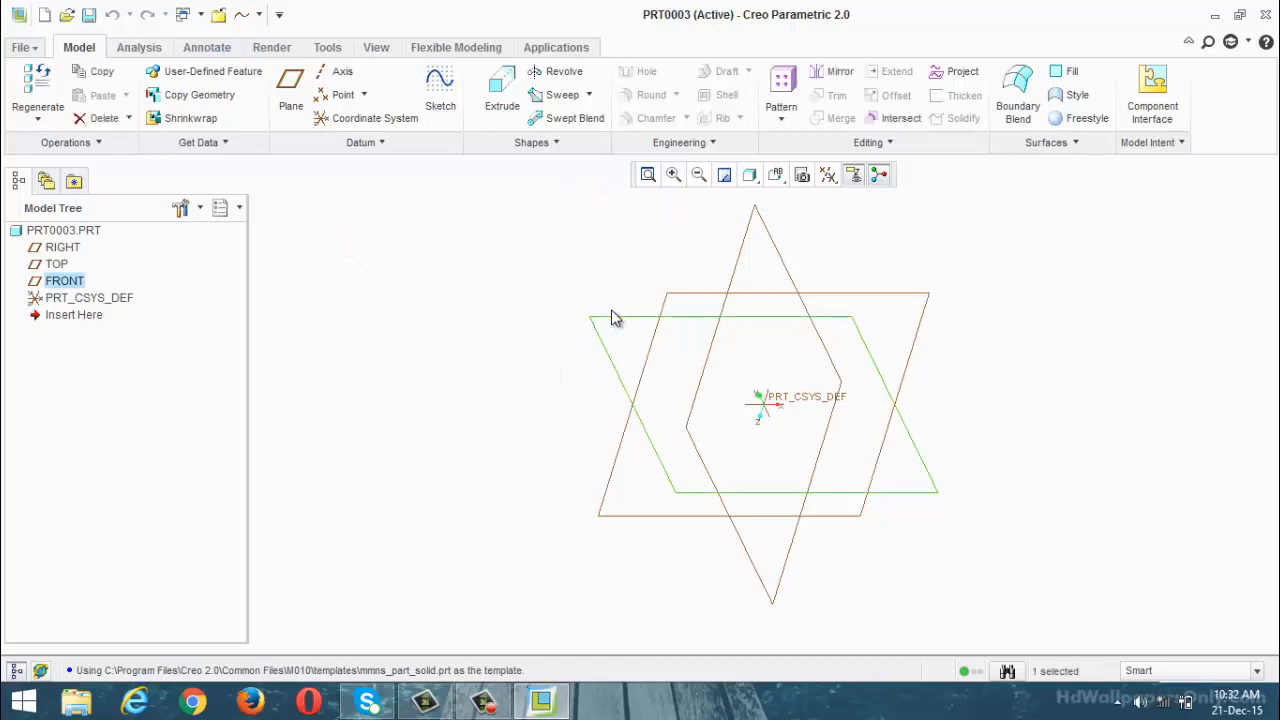
left_click(441, 88)
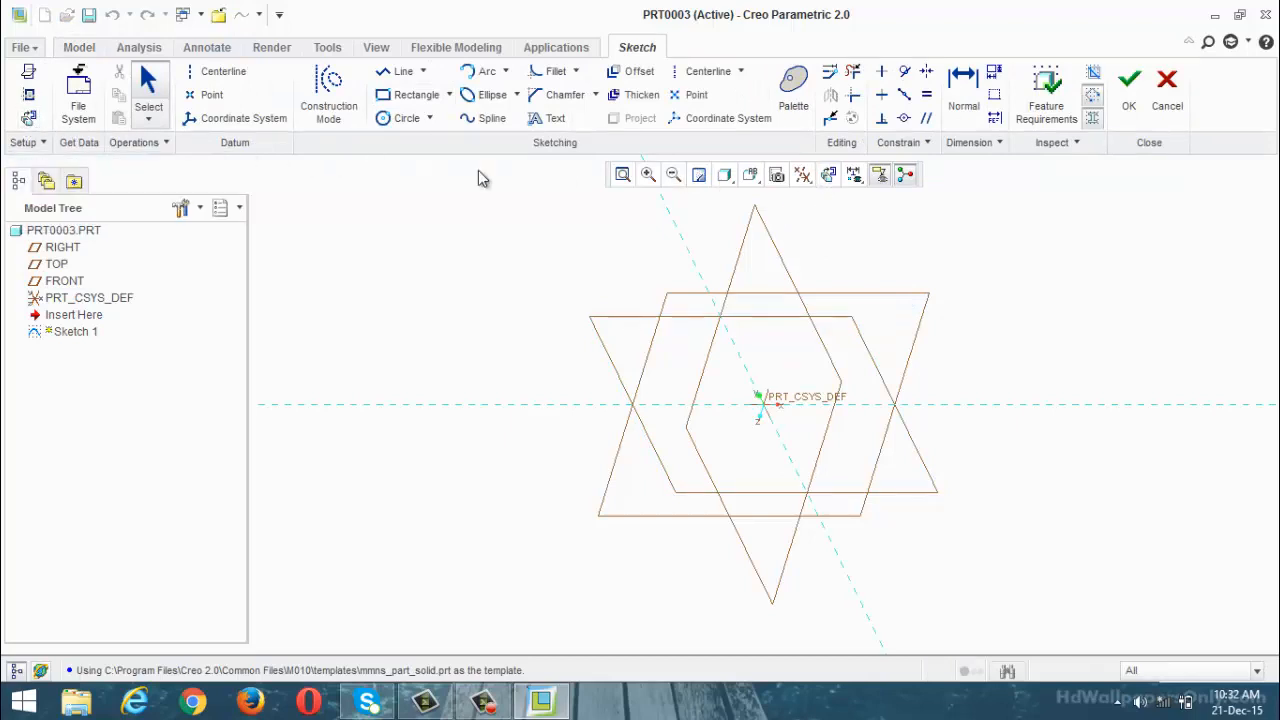
left_click(831, 180)
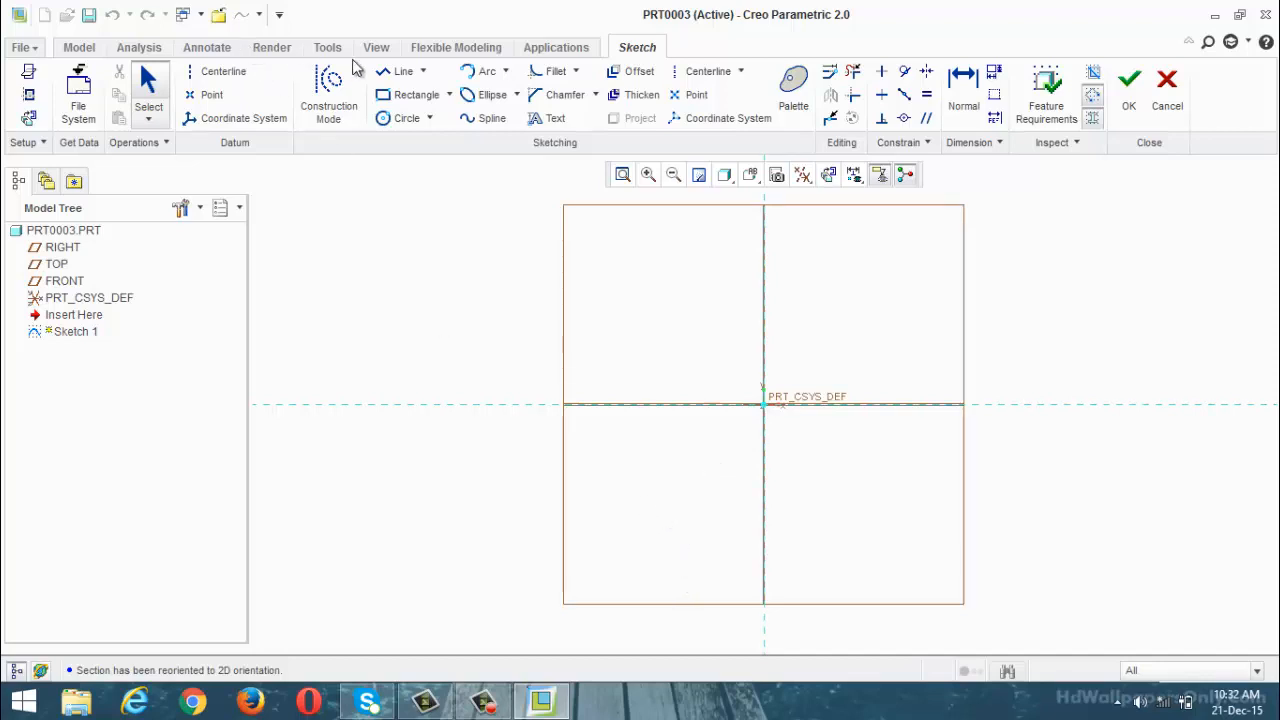
Draw a horizontal base line from the origin along the positive X direction and set its length to 44 mm
left_click(396, 72)
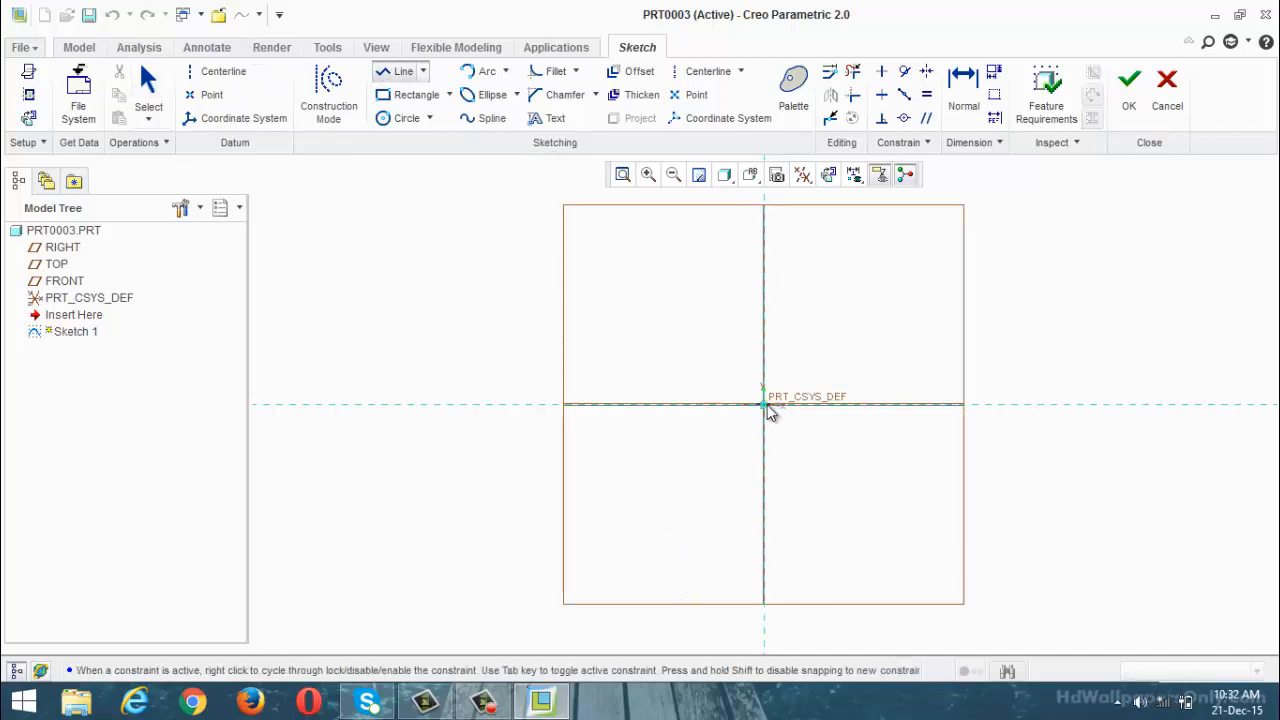
left_click(766, 405)
left_click(1022, 405)
middle_click(1064, 485)
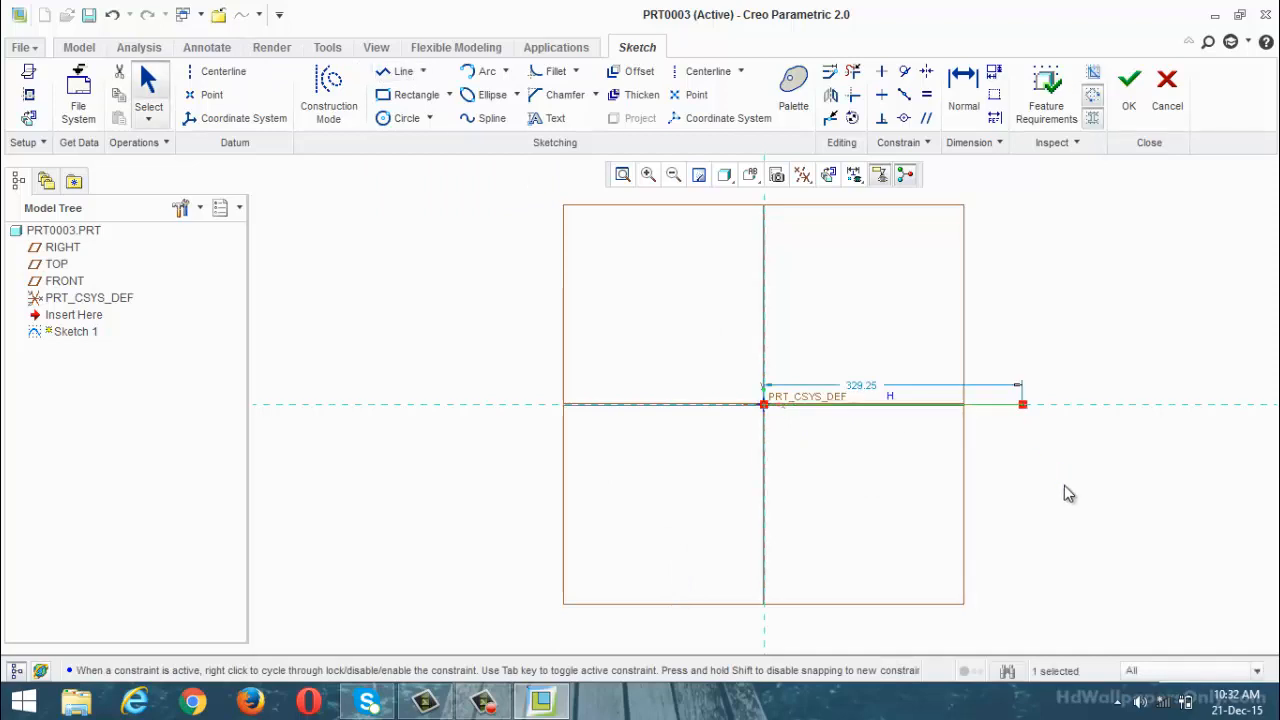
double_click(855, 385)
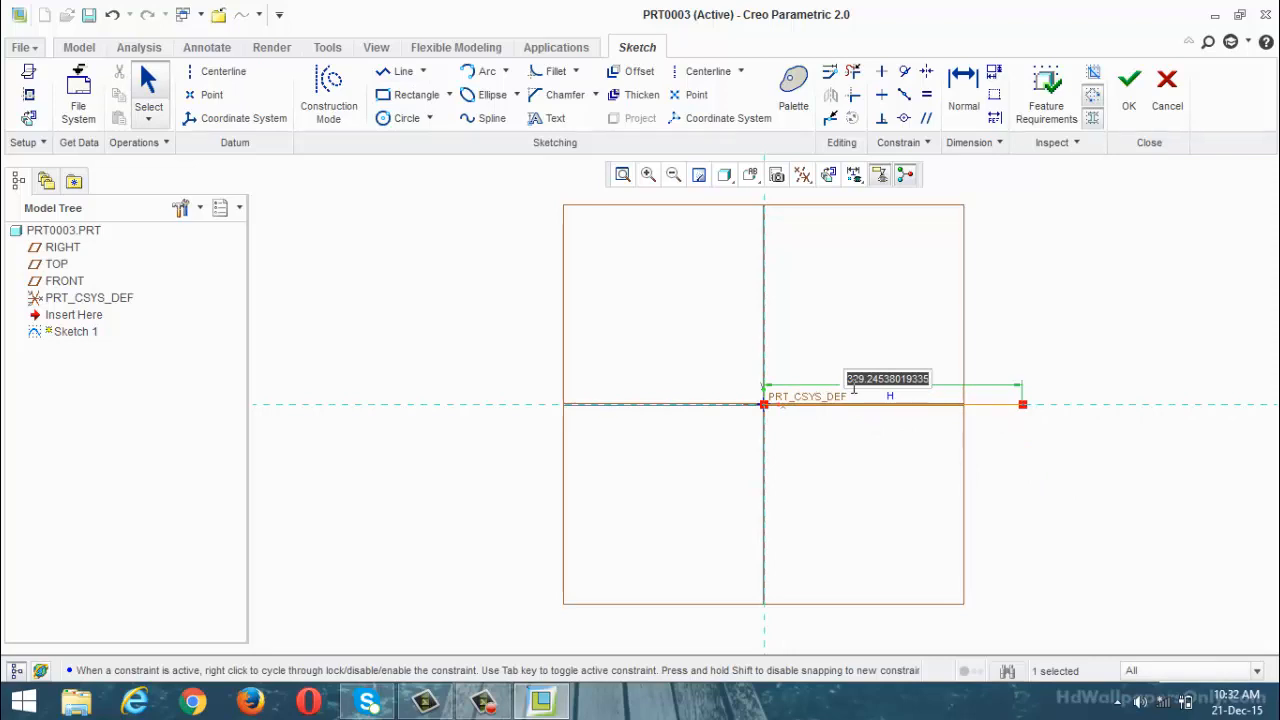
type("44")
key("Return")
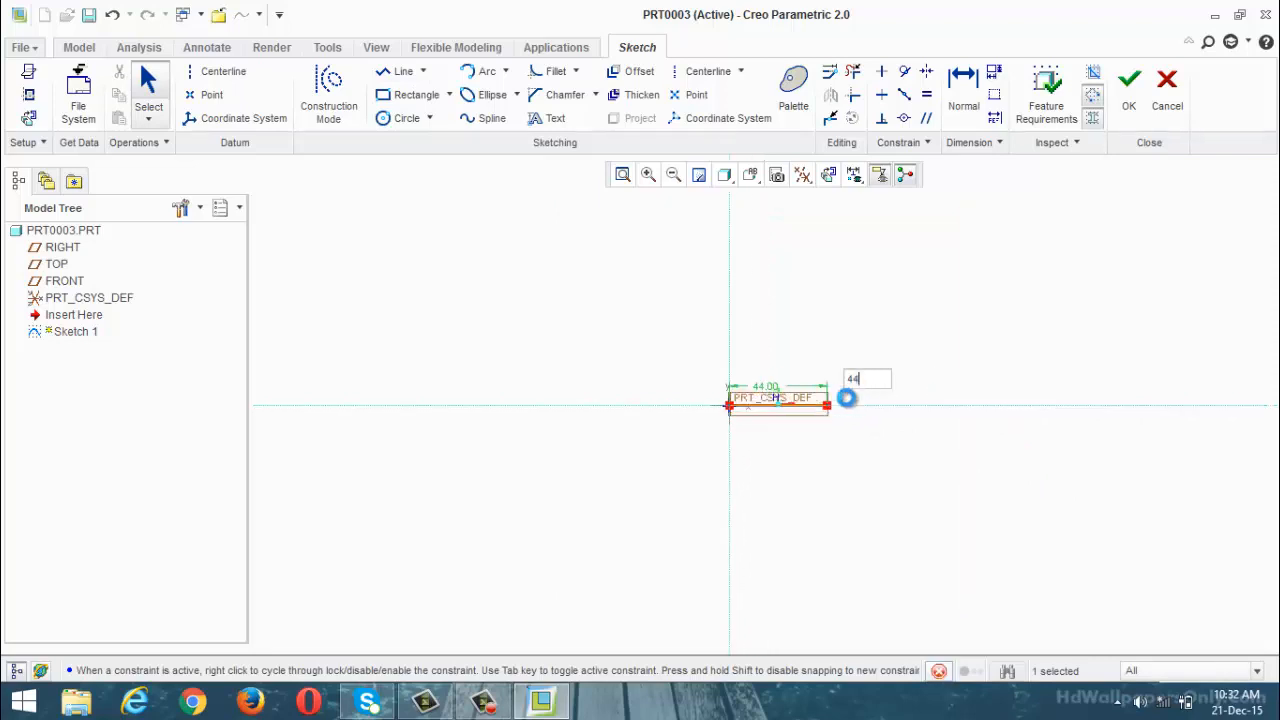
Complete a closed U-shaped profile above the base line with chained lines, about 31.7 mm high, with a slot about 26 mm wide and 28.6 mm deep
scroll(754, 514, "up", 3)
scroll(749, 420, "down", 2)
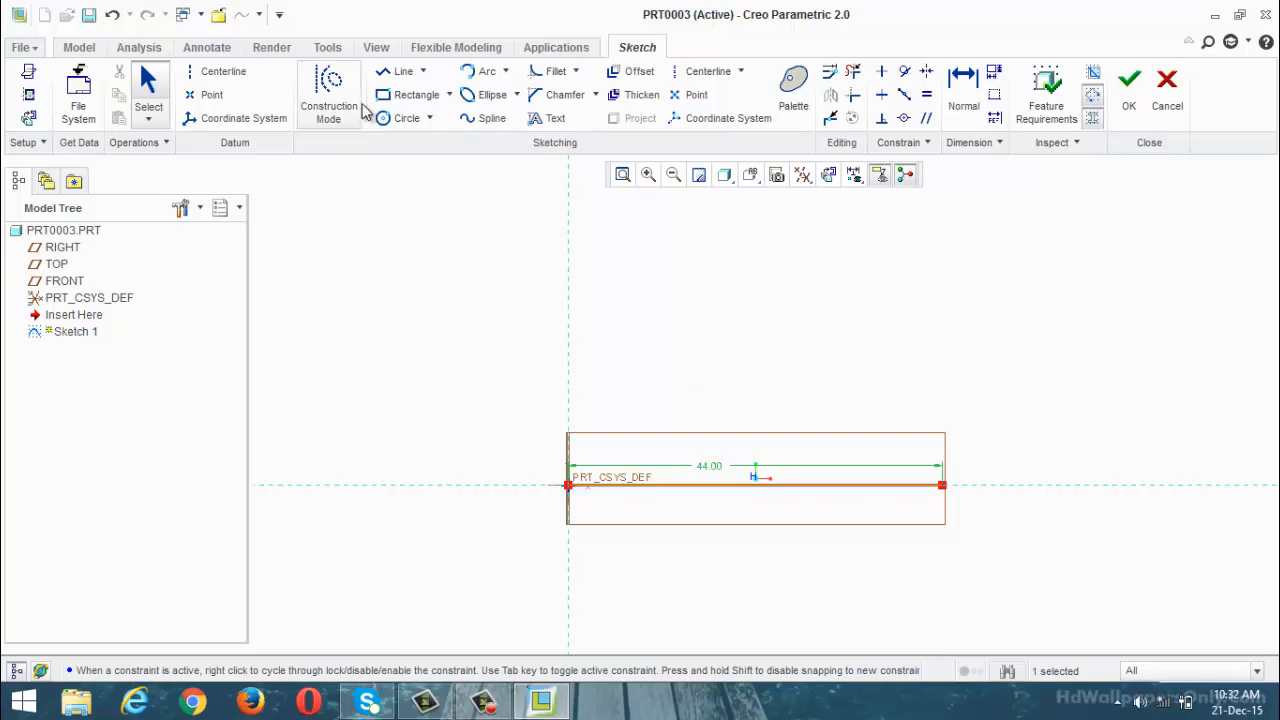
left_click(397, 74)
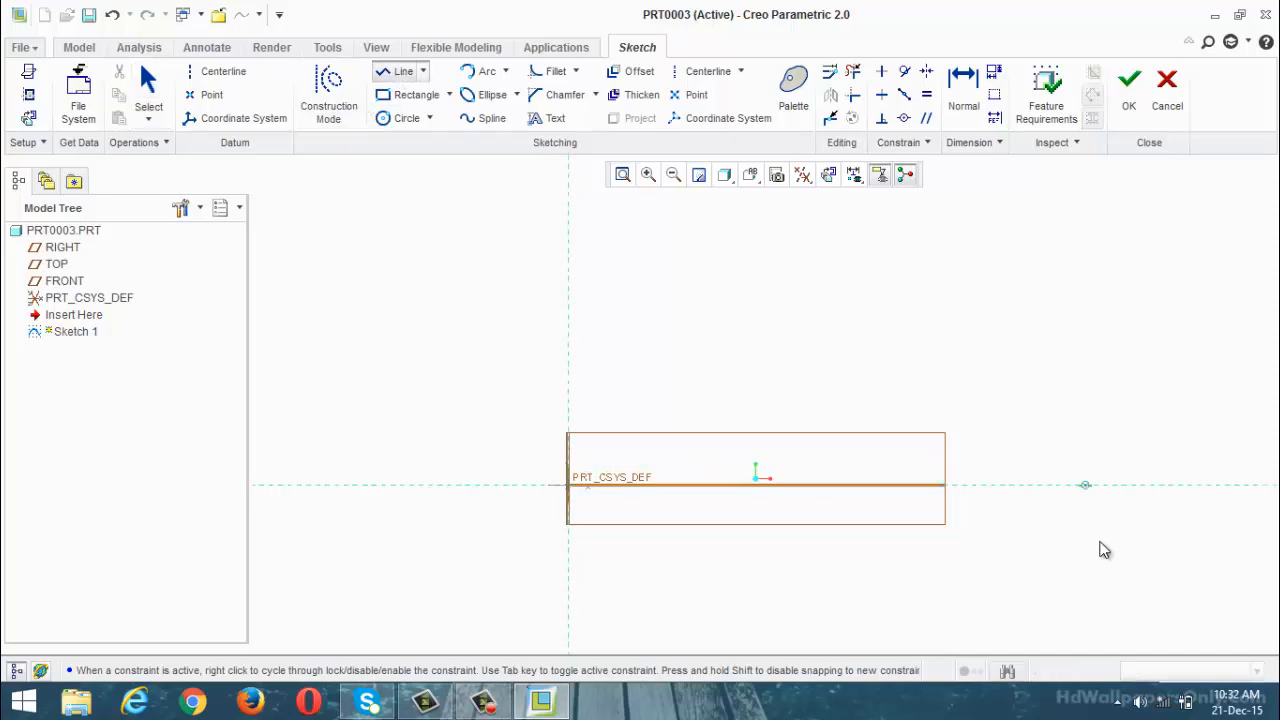
left_click(942, 485)
left_click(942, 215)
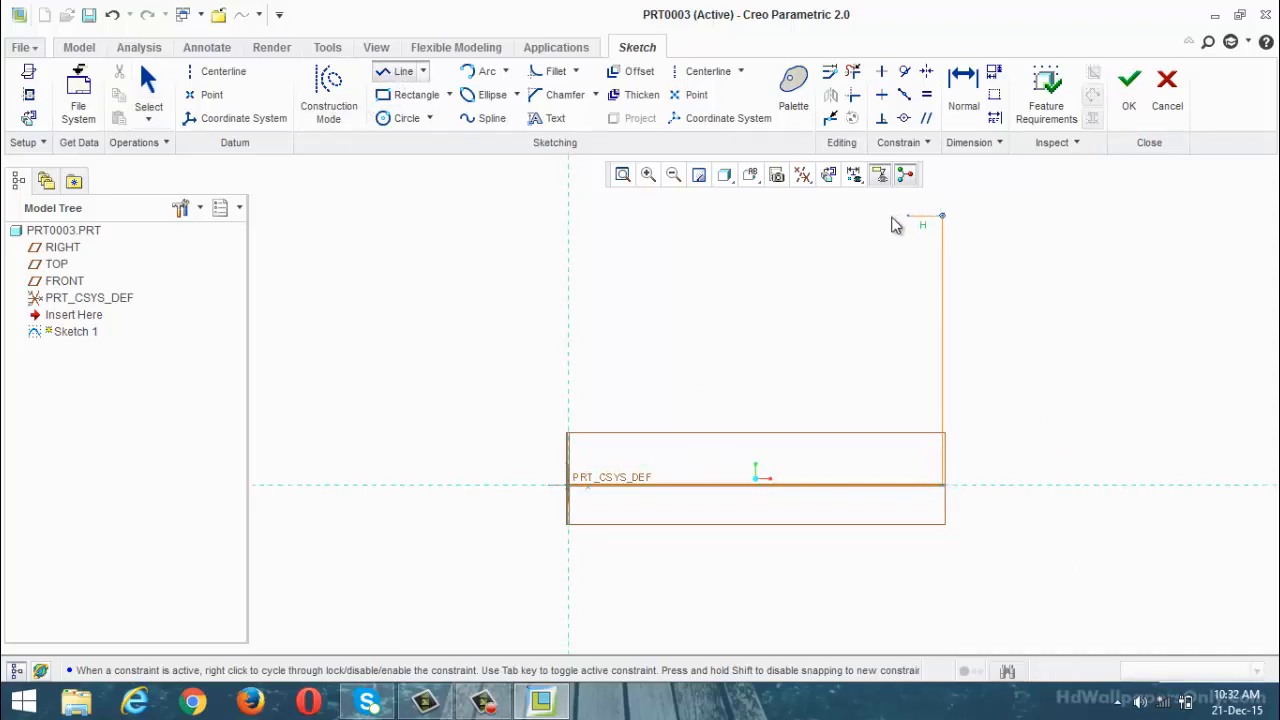
left_click(880, 215)
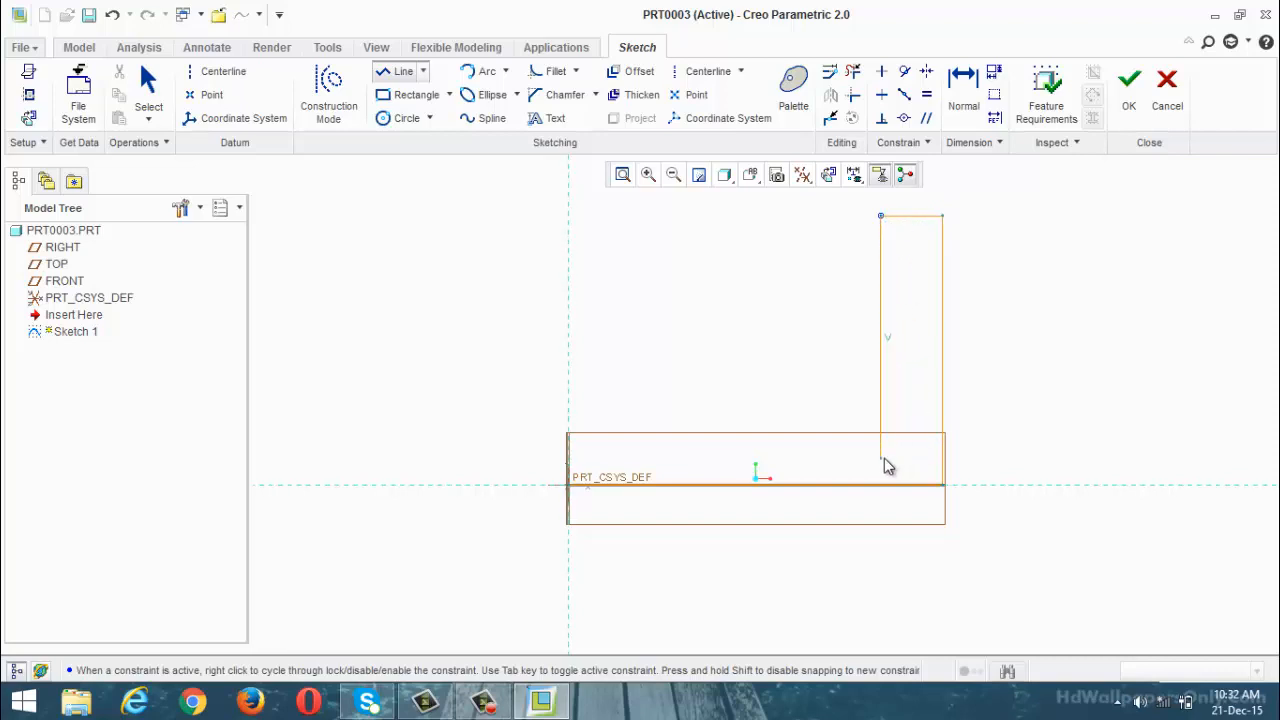
left_click(880, 458)
left_click(659, 458)
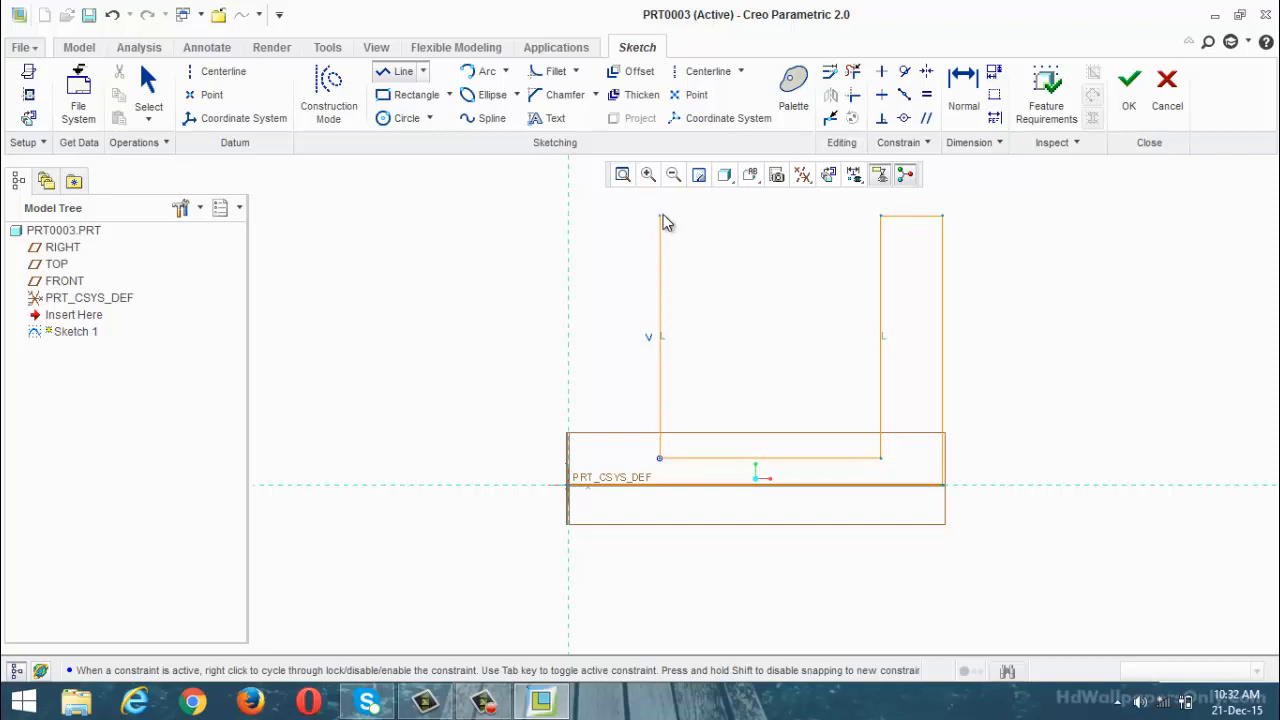
left_click(660, 216)
left_click(568, 216)
left_click(569, 486)
middle_click(680, 628)
middle_click(679, 626)
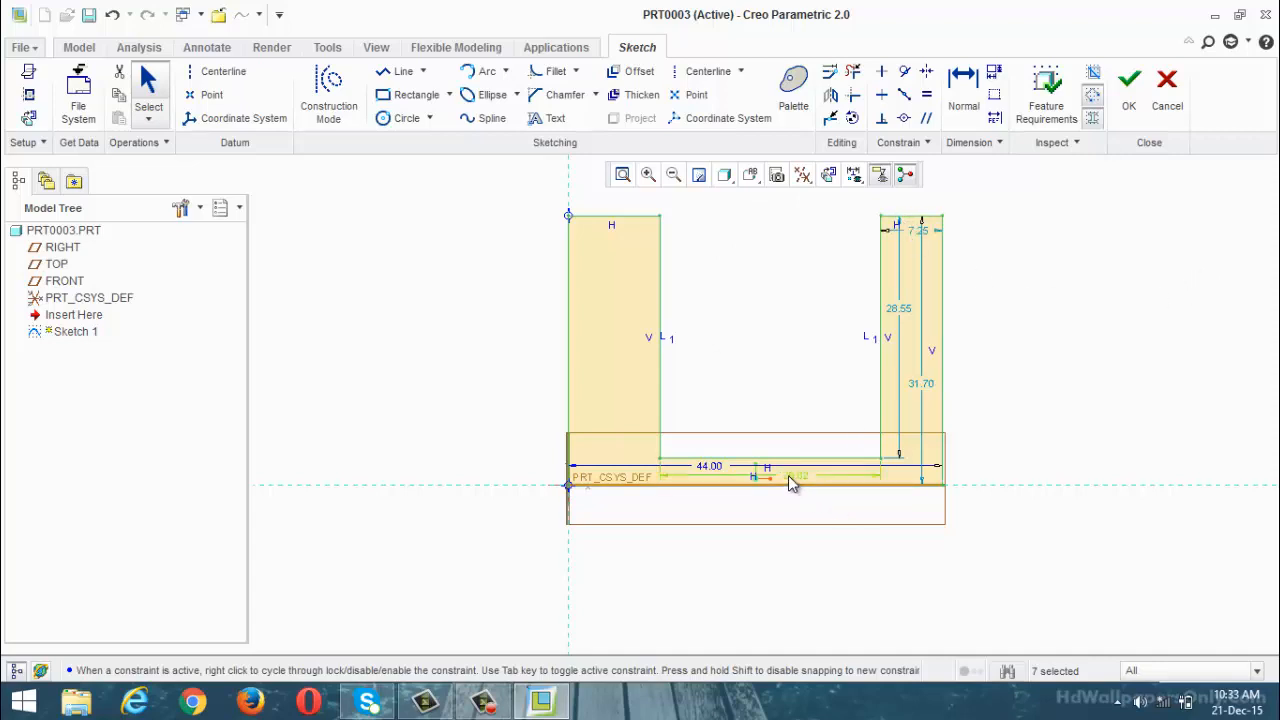
Move the slot's width dimension up into the opening and set the width to 28 mm
left_click_drag(788, 475, 760, 396)
double_click(754, 388)
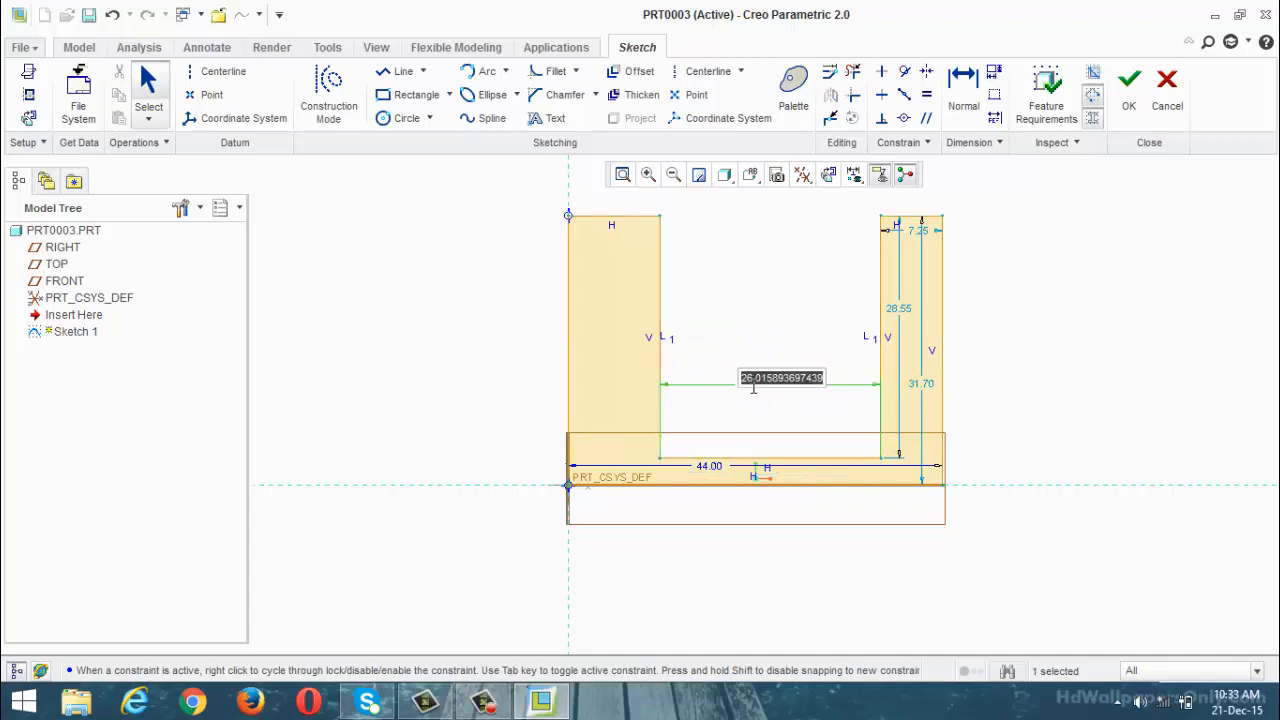
type("28")
key("Return")
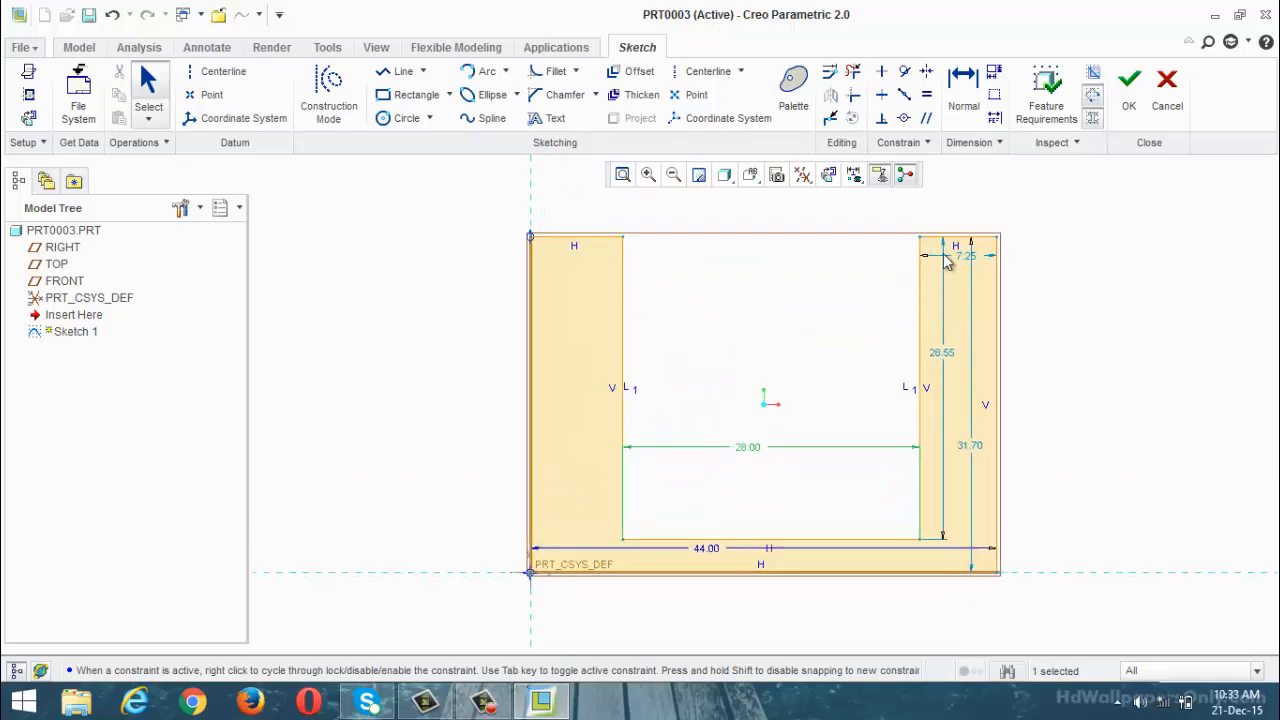
Set the width of the U profile's right arm to 8 mm and the overall profile height to 48 mm
double_click(958, 254)
key("BackSpace")
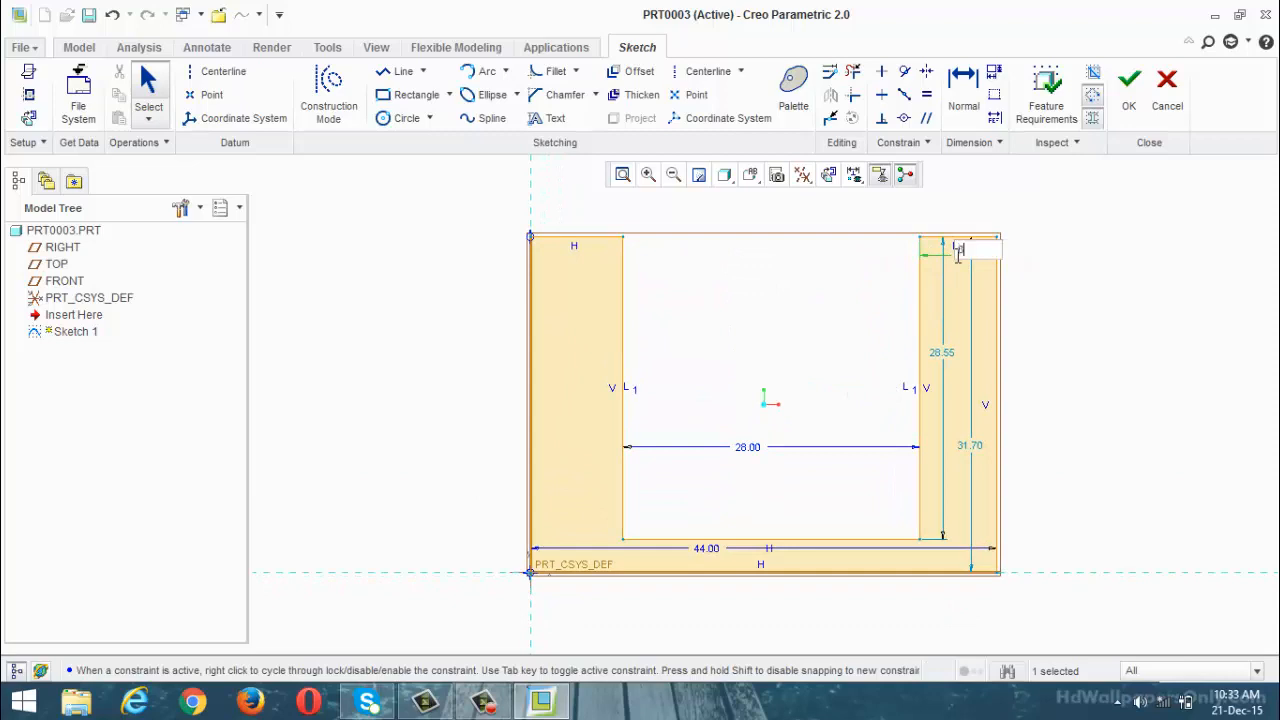
type("8")
key("Return")
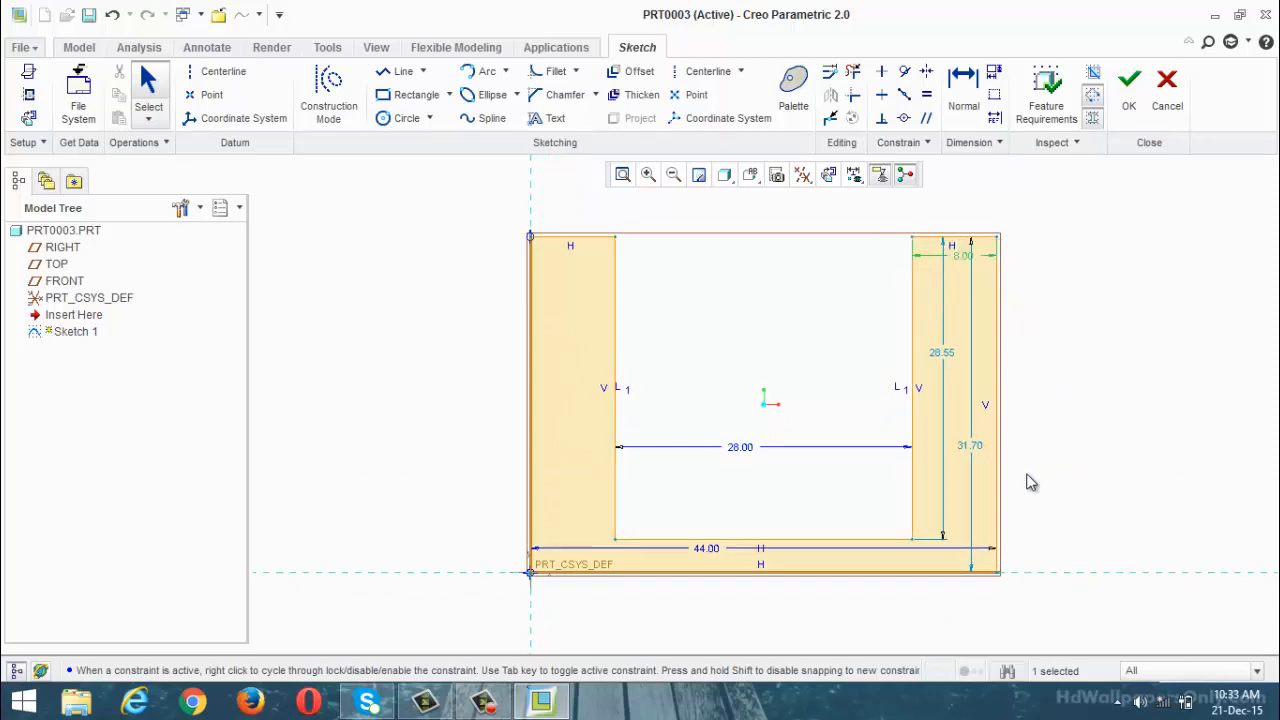
left_click(976, 452)
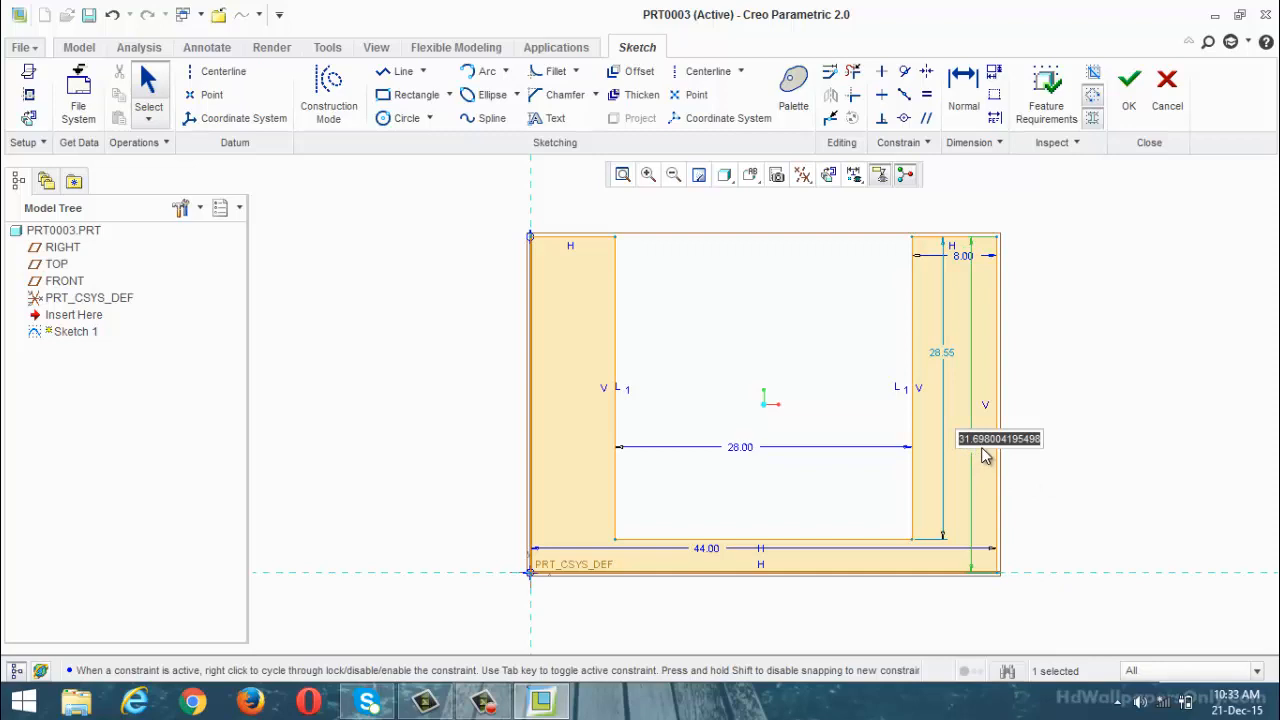
double_click(985, 455)
type("48")
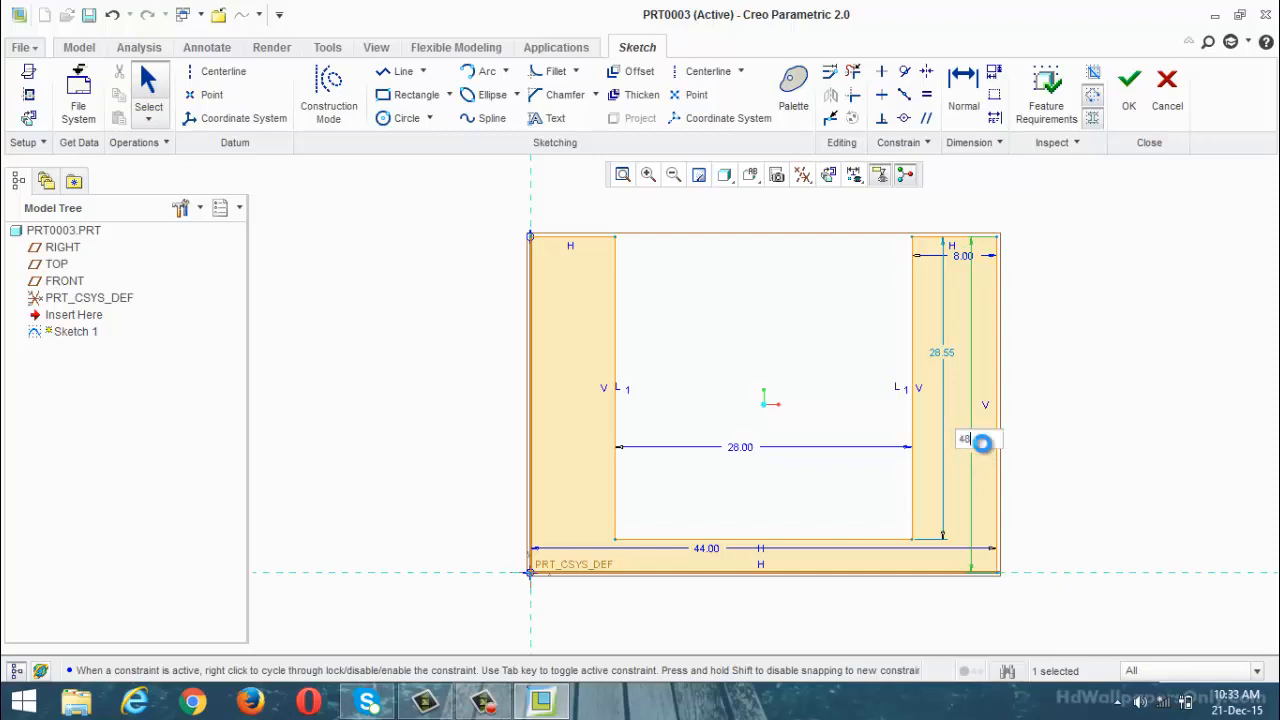
key("Return")
Set the depth of the slot in the U profile to 40 mm
left_click(909, 302)
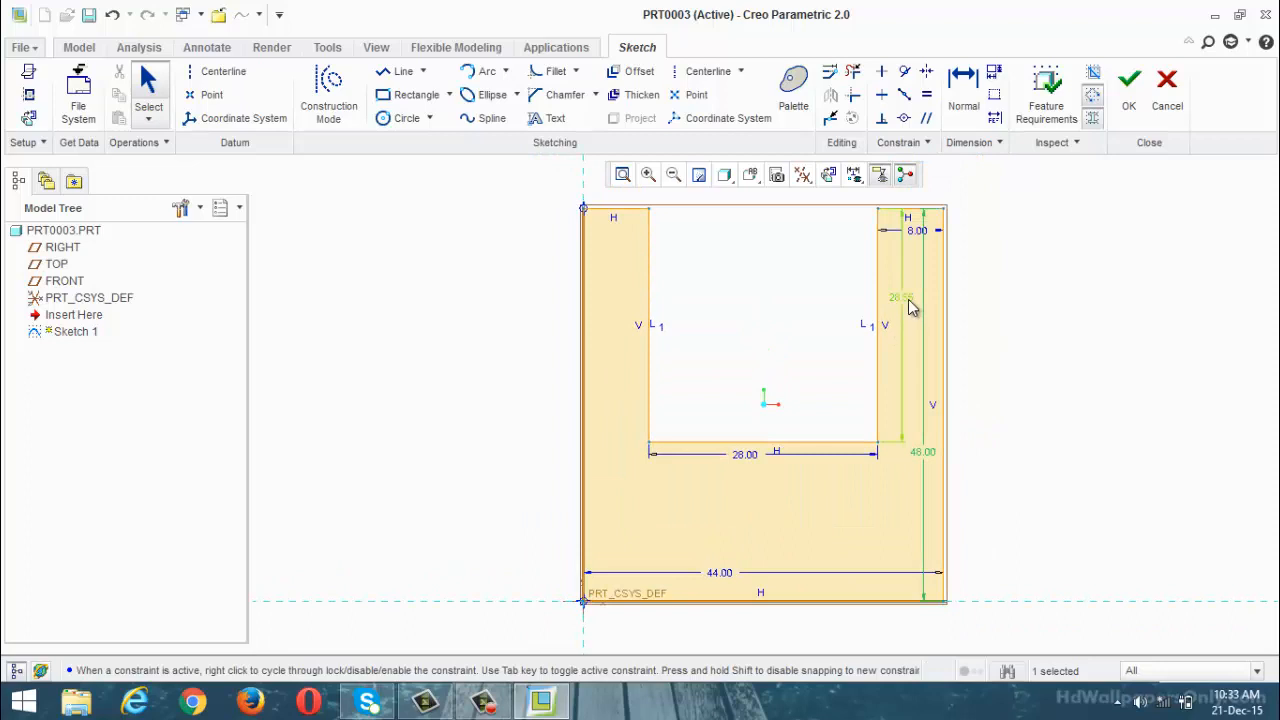
double_click(909, 298)
type("40")
key("Return")
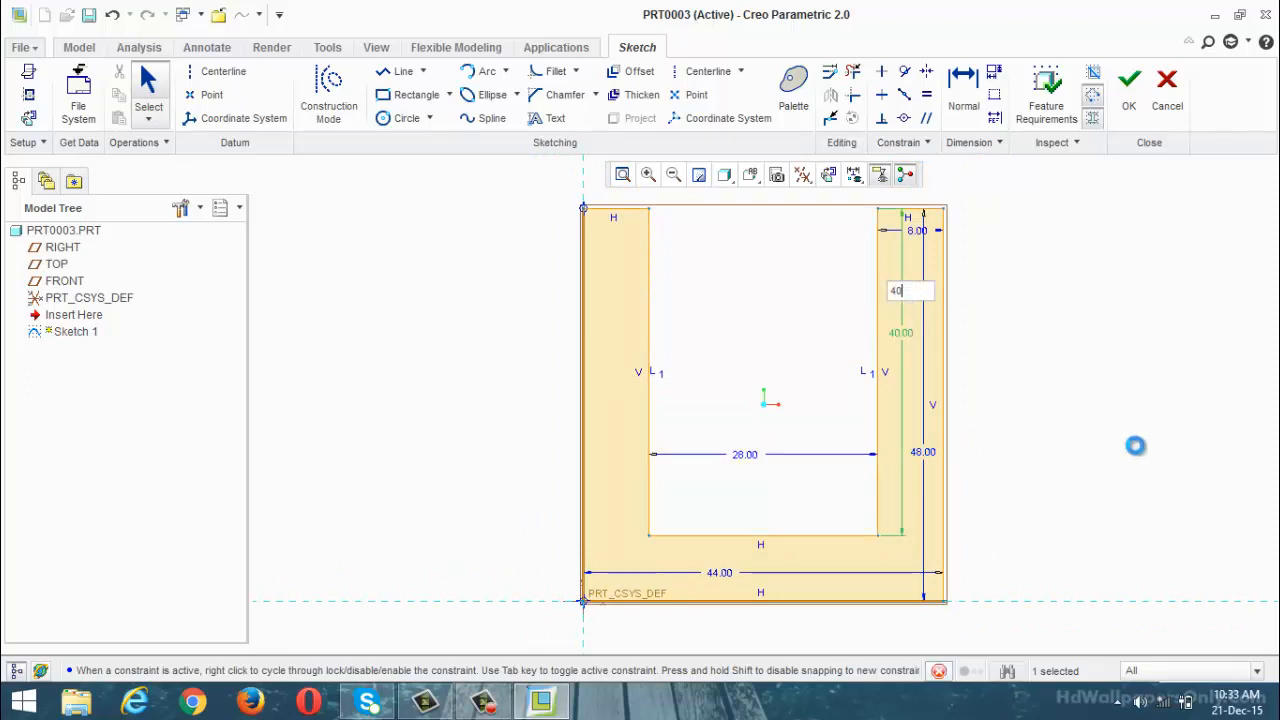
left_click(1102, 461)
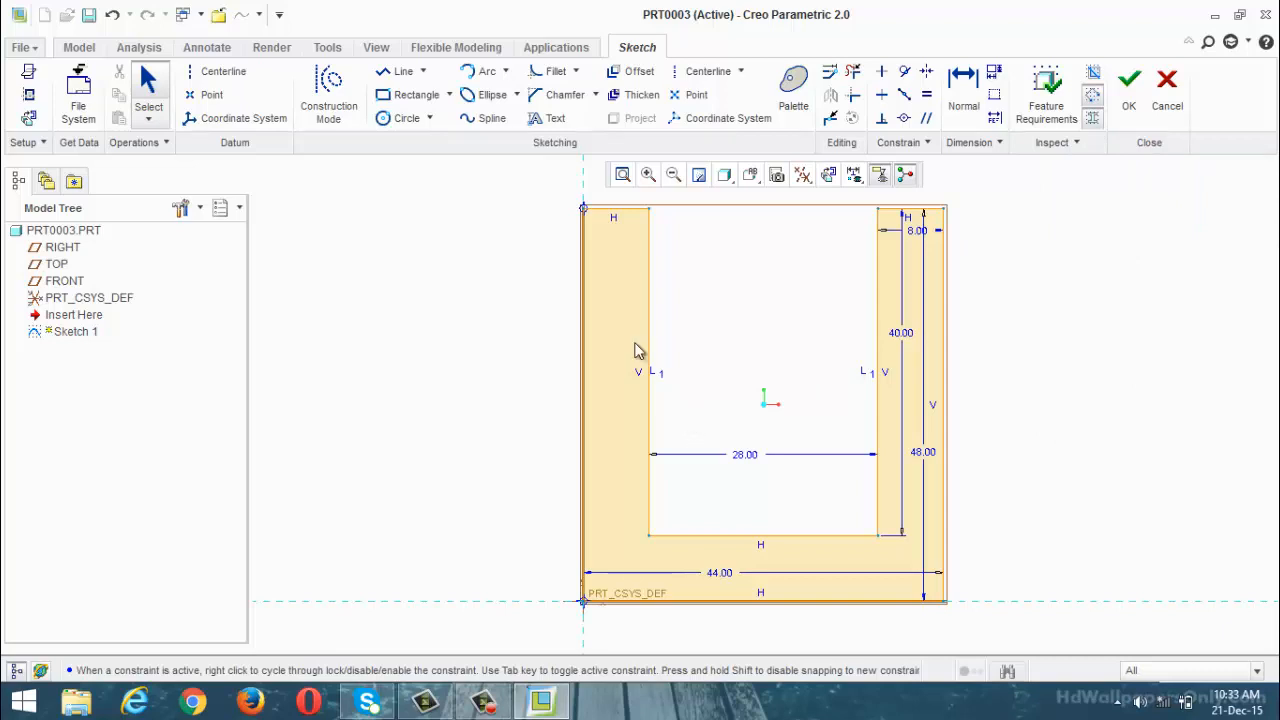
Finish the U-shaped sketch and return the model to its standard 3D orientation
left_click(1093, 95)
left_click(1137, 98)
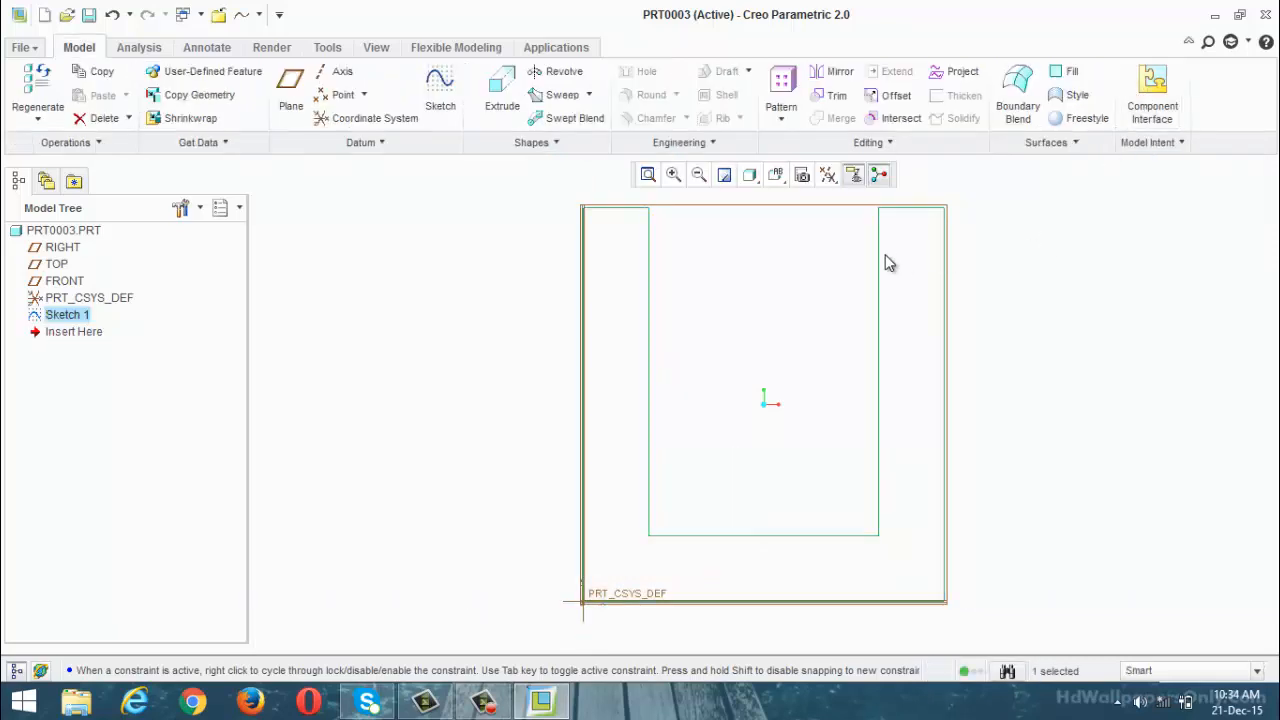
left_click(777, 176)
left_click(789, 220)
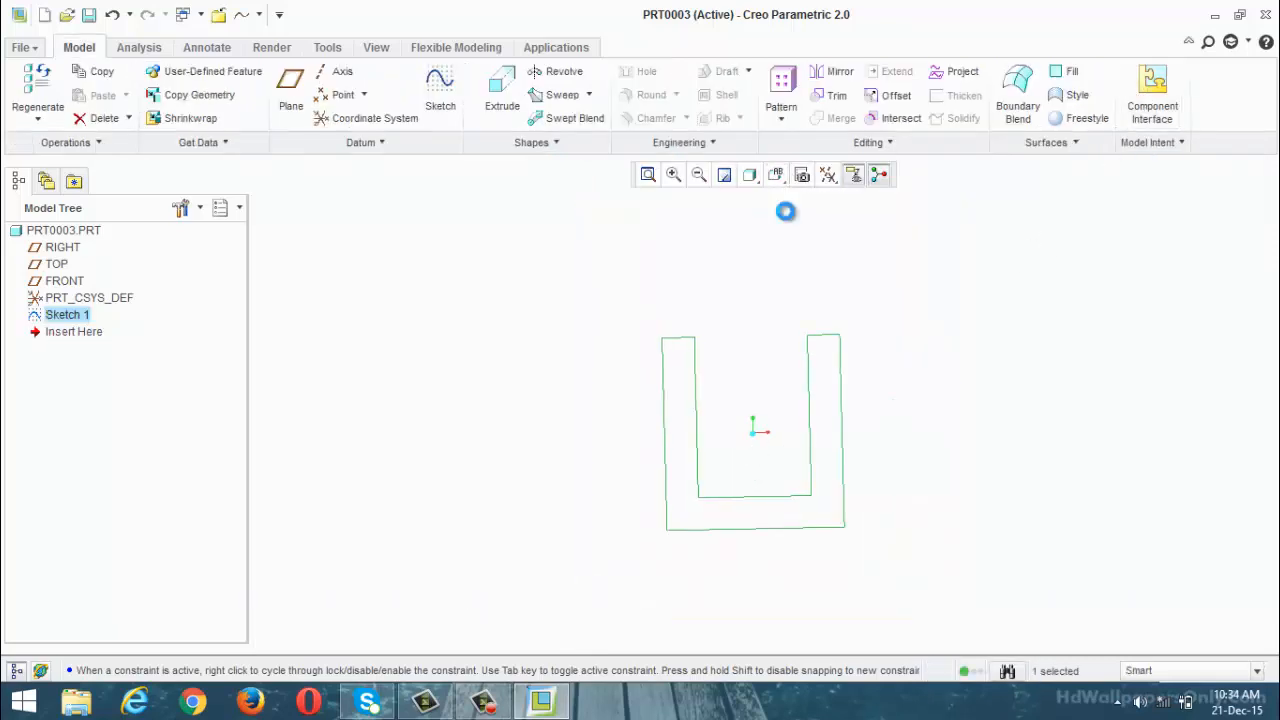
left_click(1040, 334)
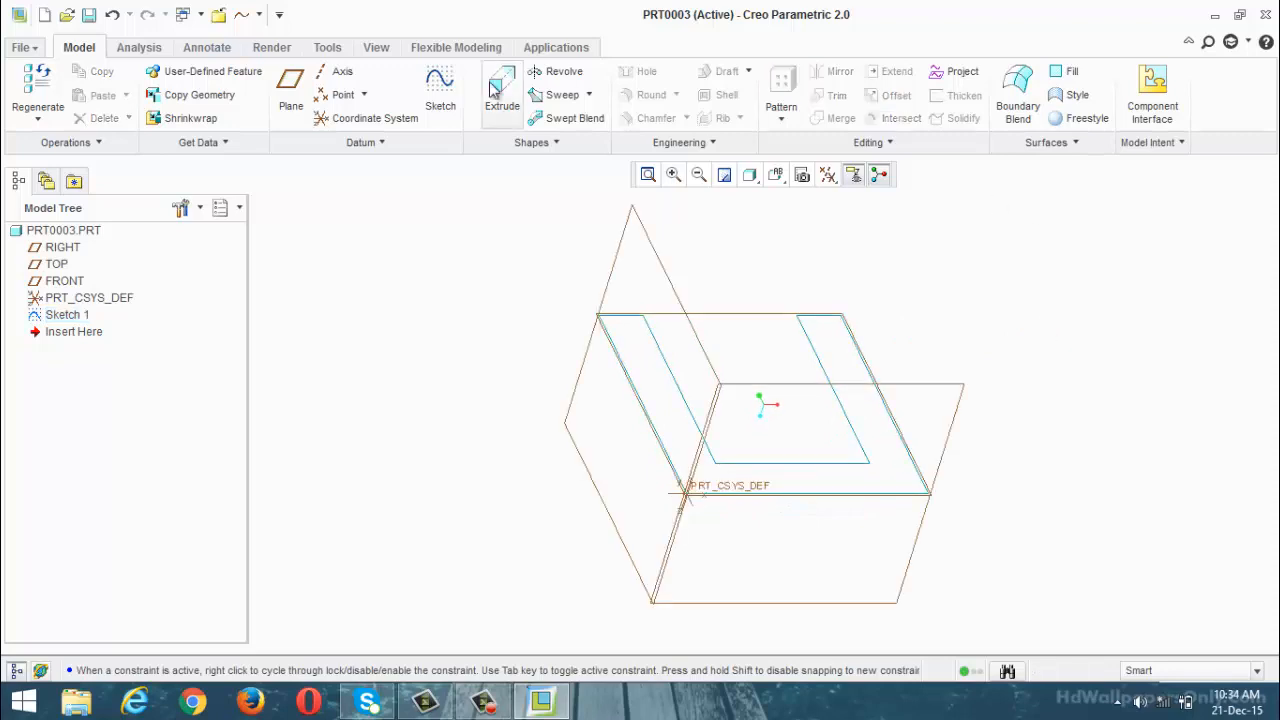
Start a solid extrusion of the U-shaped sketch and inspect its preview up close
left_click(494, 106)
left_click(664, 360)
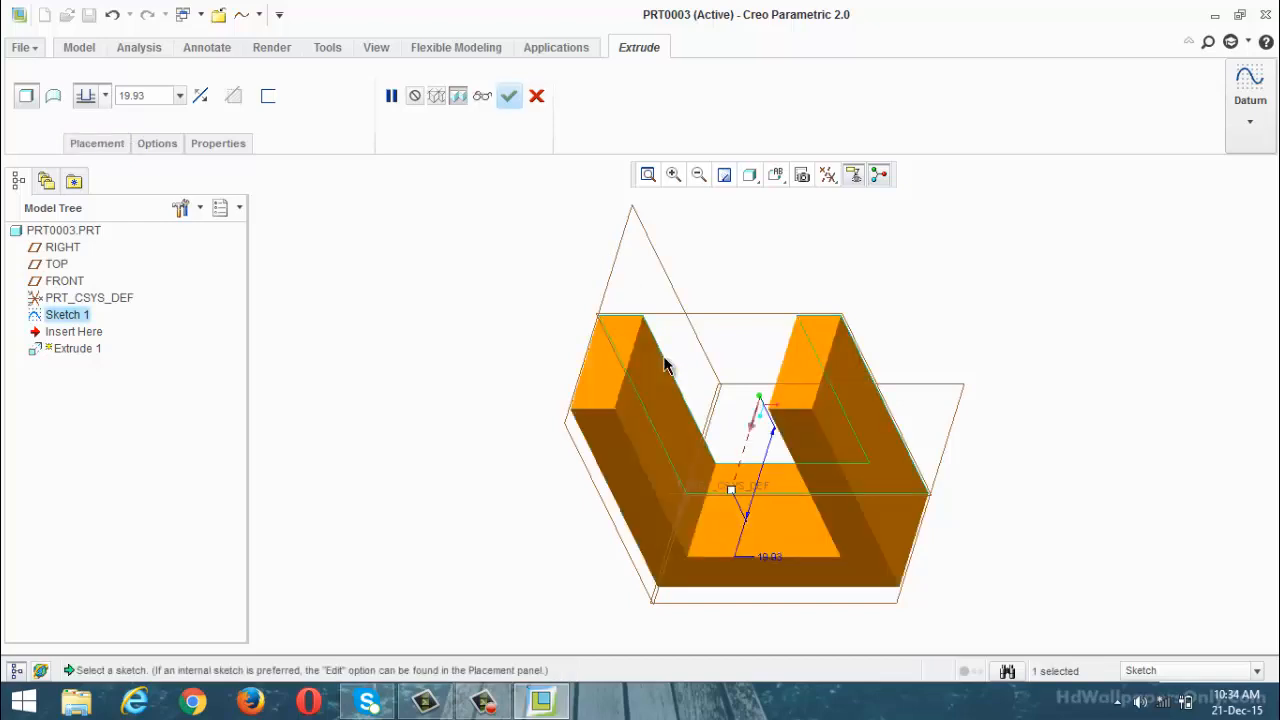
middle_click_drag(698, 328, 870, 400)
scroll(800, 312, "down", 3)
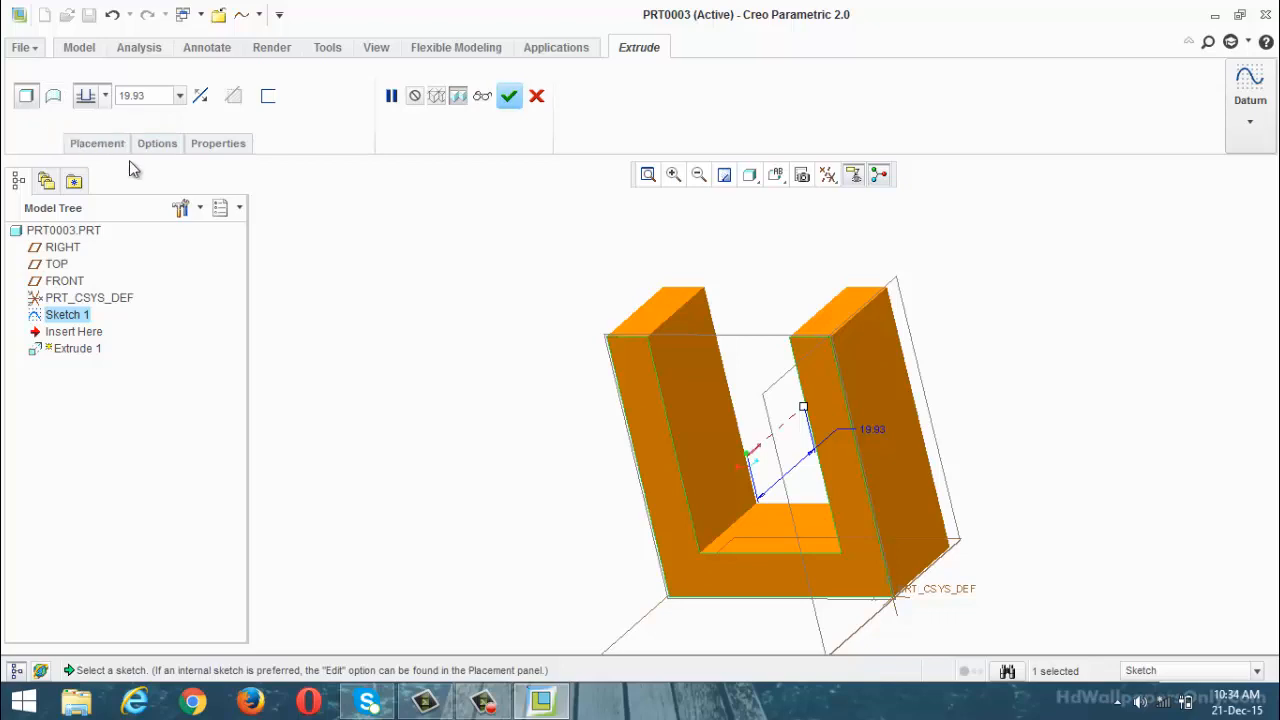
middle_click_drag(400, 300, 400, 350)
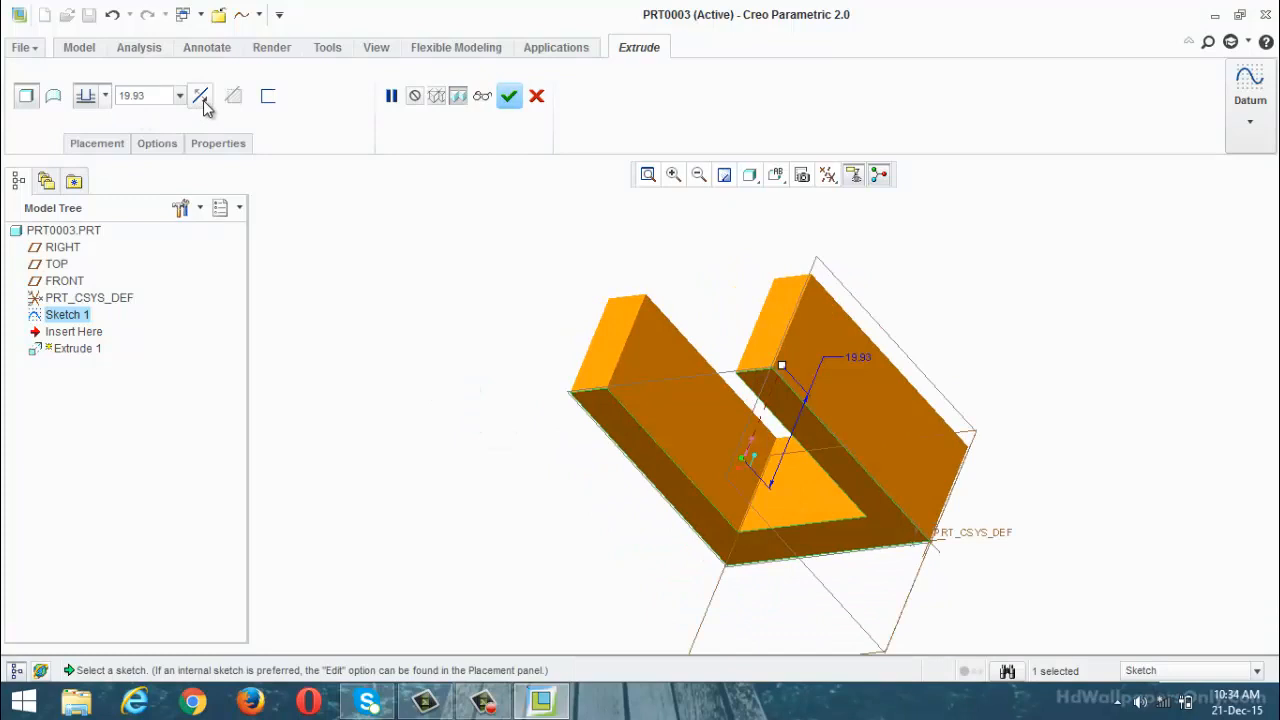
middle_click_drag(600, 360, 828, 488)
scroll(828, 488, "down", 3)
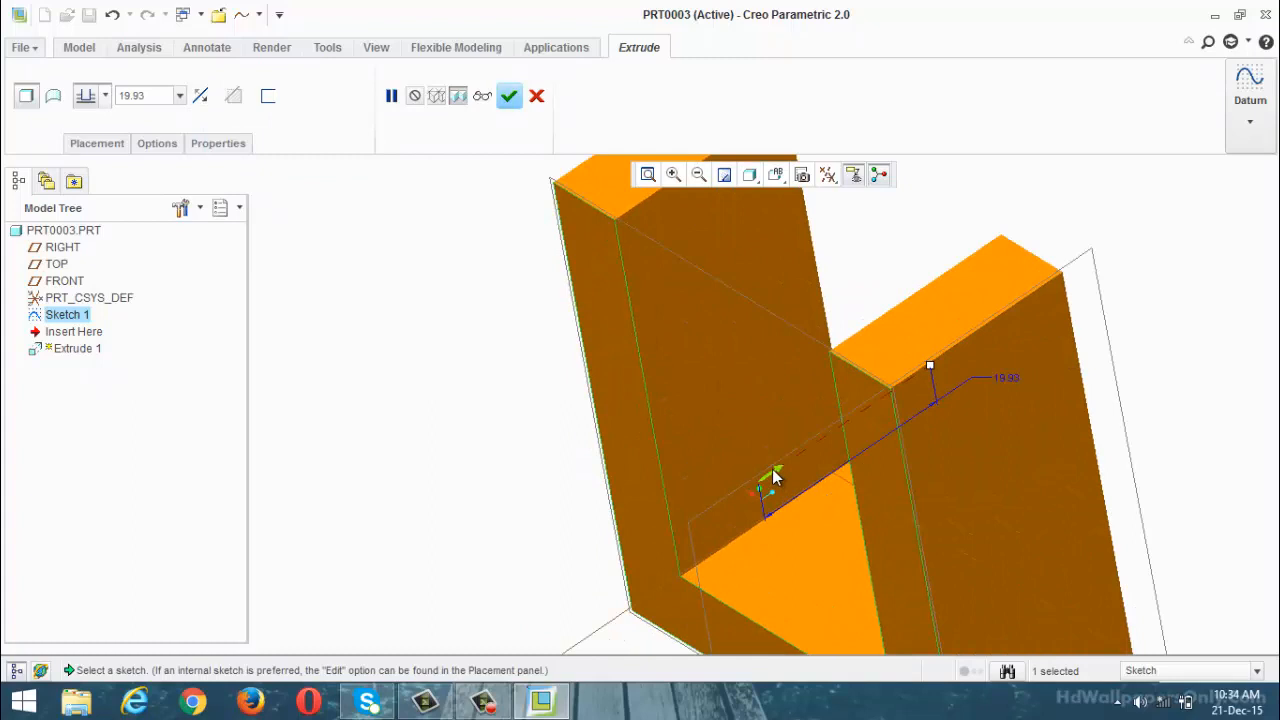
Toggle the extrusion's depth direction back and forth between the two sides of the sketch plane
left_click(201, 96)
left_click(202, 96)
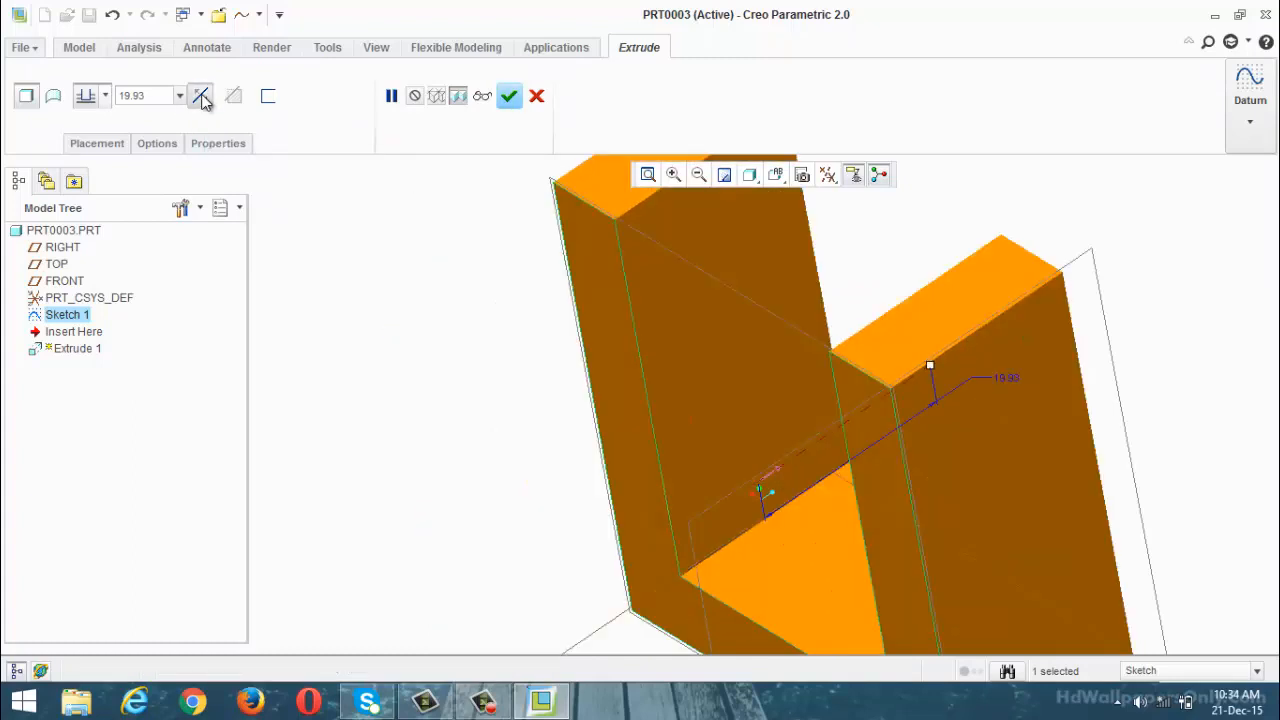
left_click(202, 96)
left_click(202, 96)
left_click(202, 96)
left_click(202, 96)
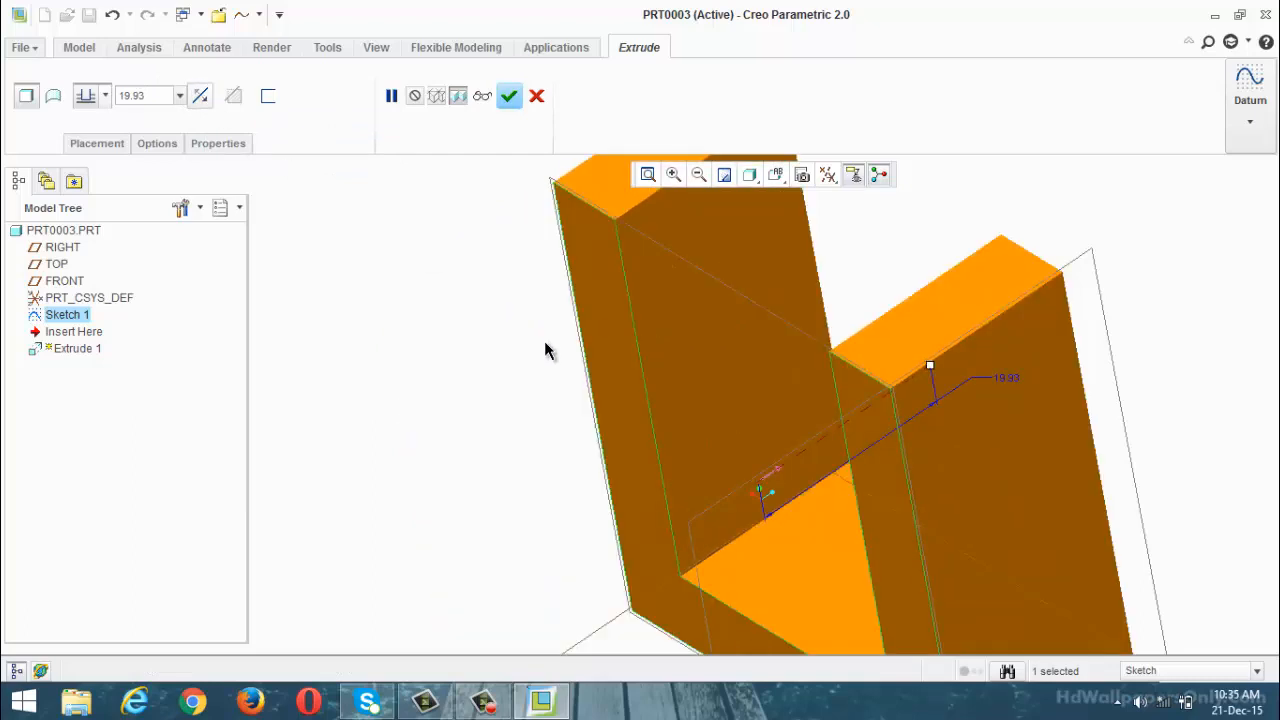
scroll(560, 352, "up", 5)
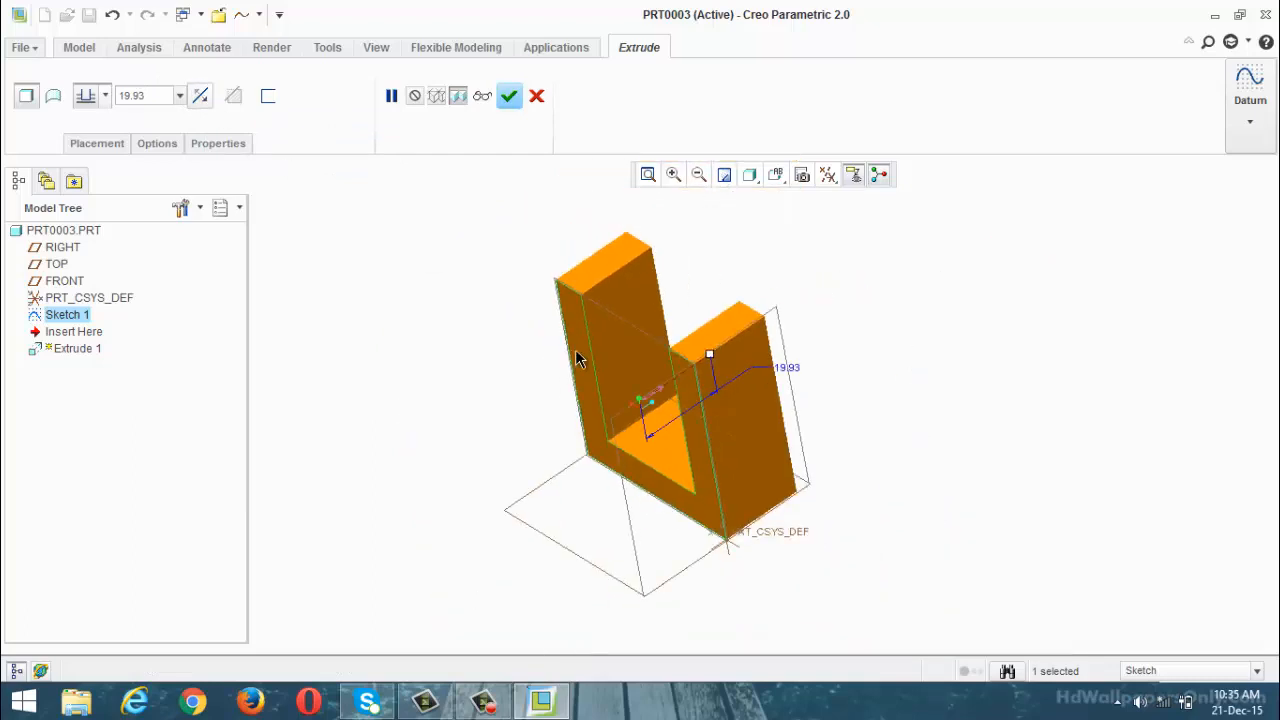
Try the extrusion as a surface, inspect the preview, and switch back to a solid
left_click(53, 97)
scroll(690, 403, "down", 1)
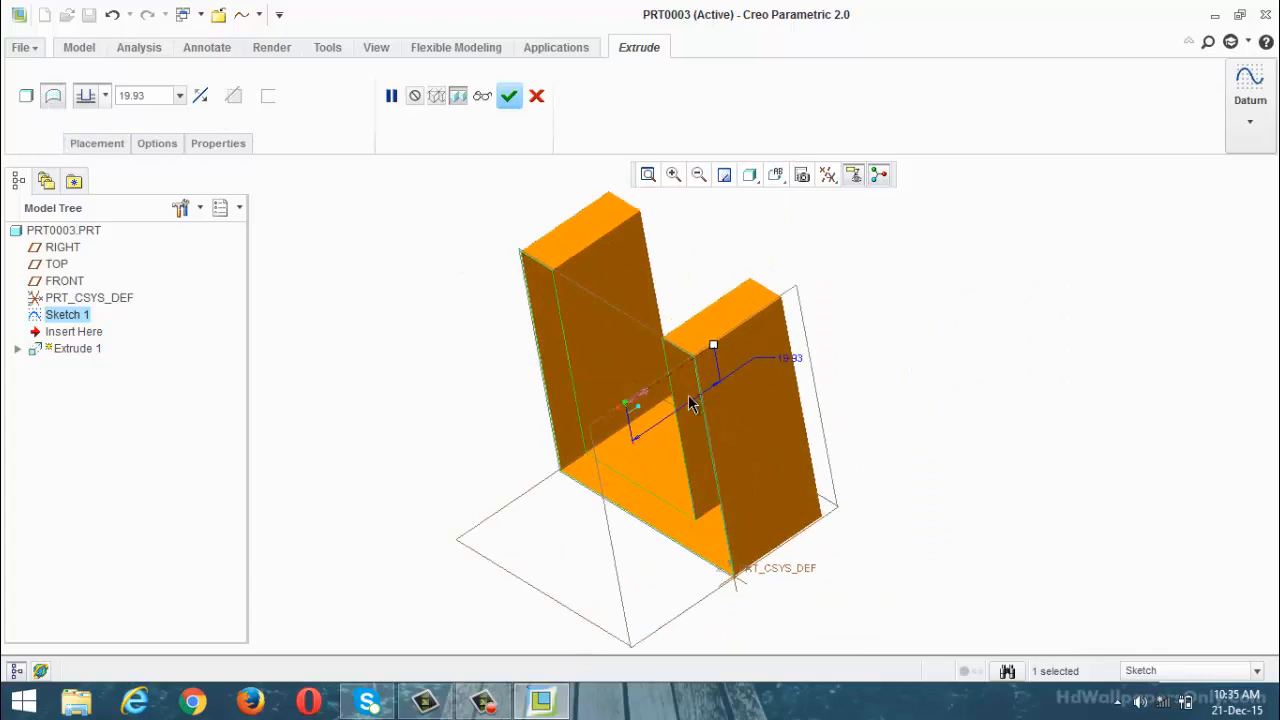
middle_click_drag(690, 403, 673, 368)
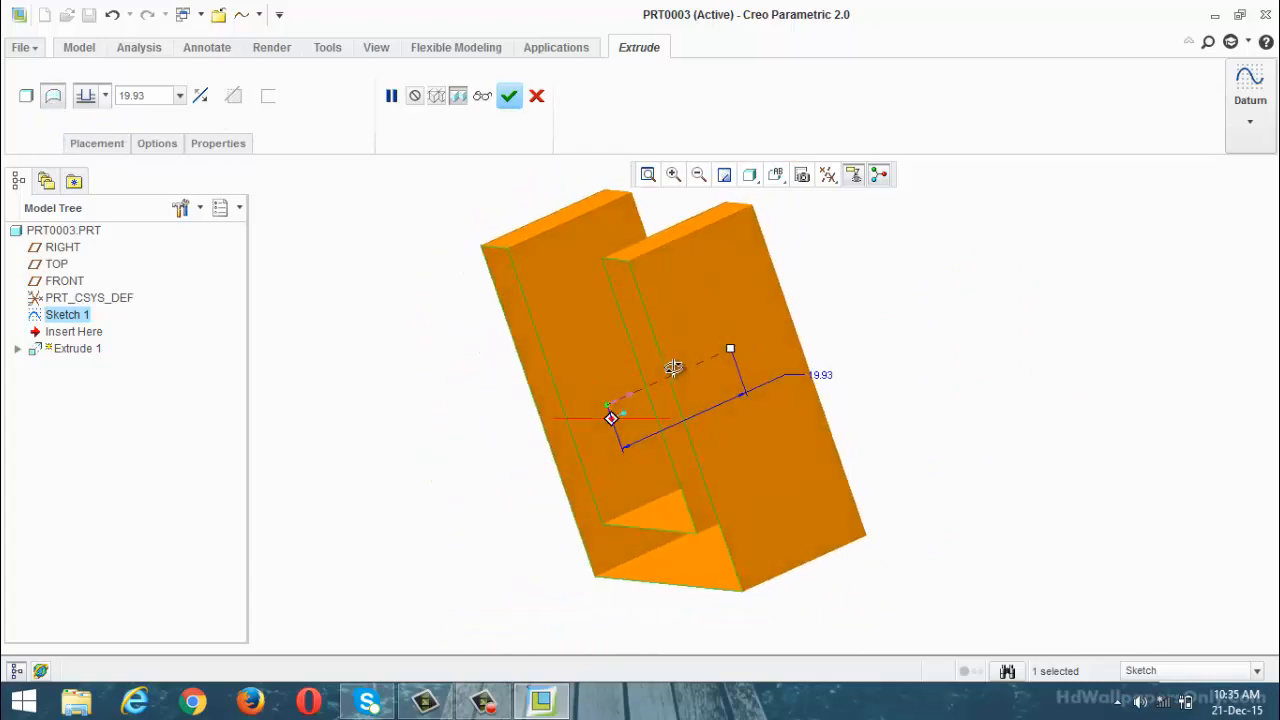
left_click(26, 96)
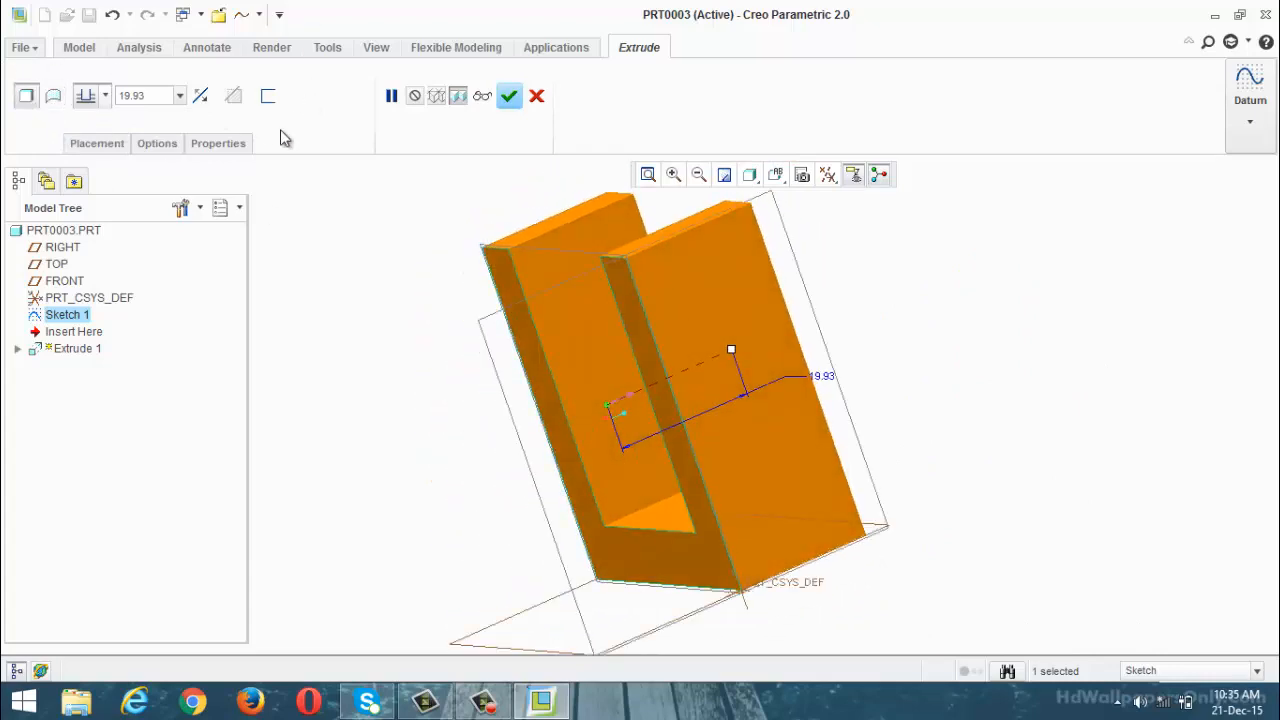
Try thickening the extruded sketch with a 3 mm wall, inspect it, and turn the thicken option off again
left_click(268, 100)
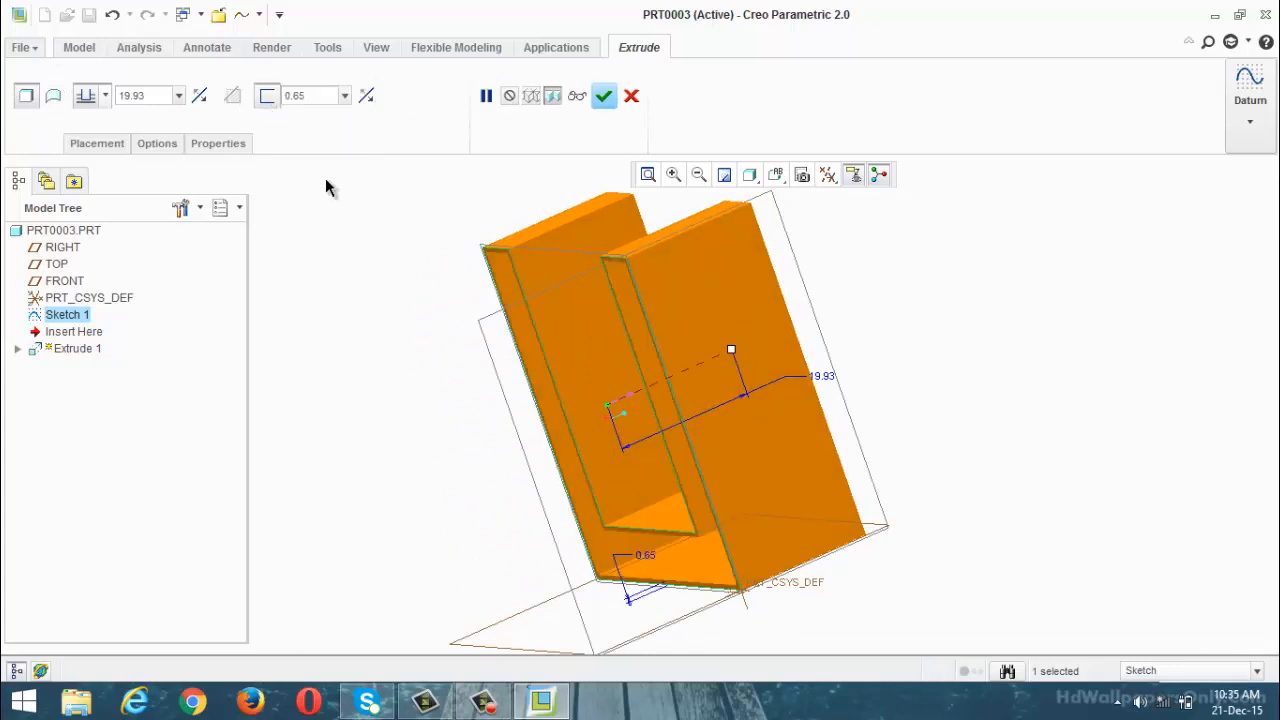
mouse_move(557, 328)
middle_mouse_down()
mouse_move(586, 277)
mouse_move(508, 251)
middle_mouse_up()
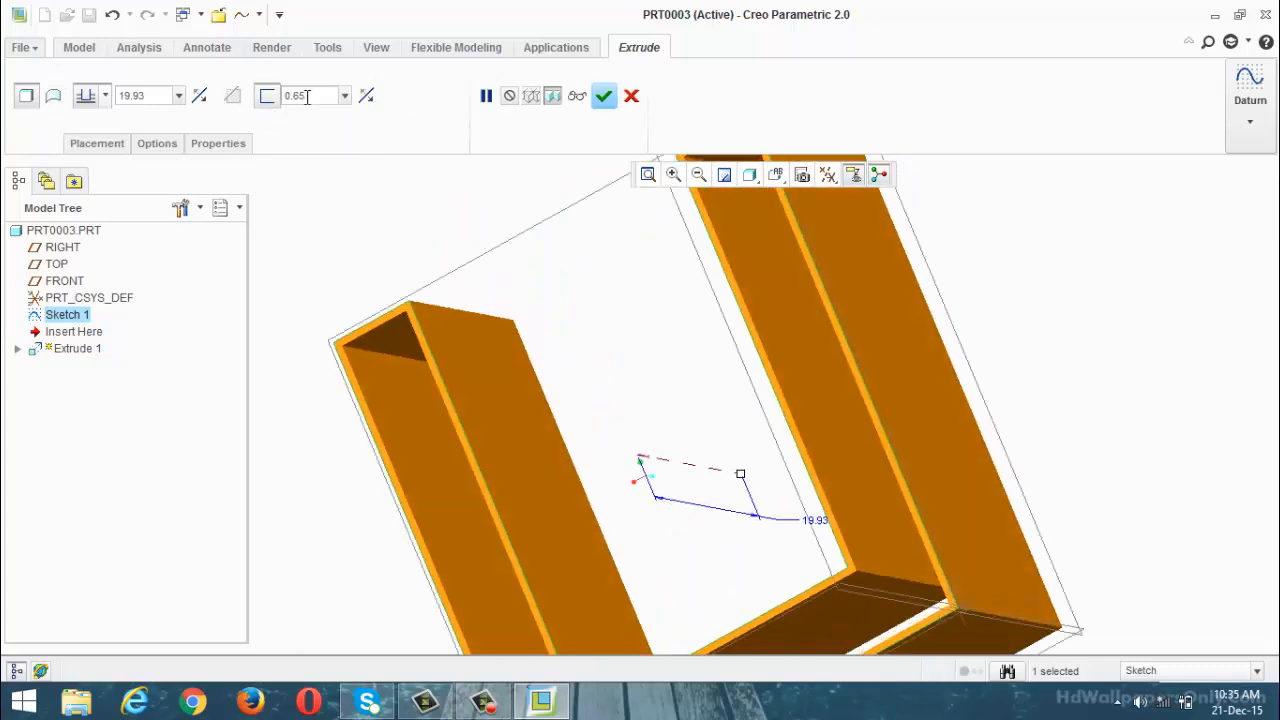
left_click_drag(307, 97, 258, 97)
type("3")
key("Return")
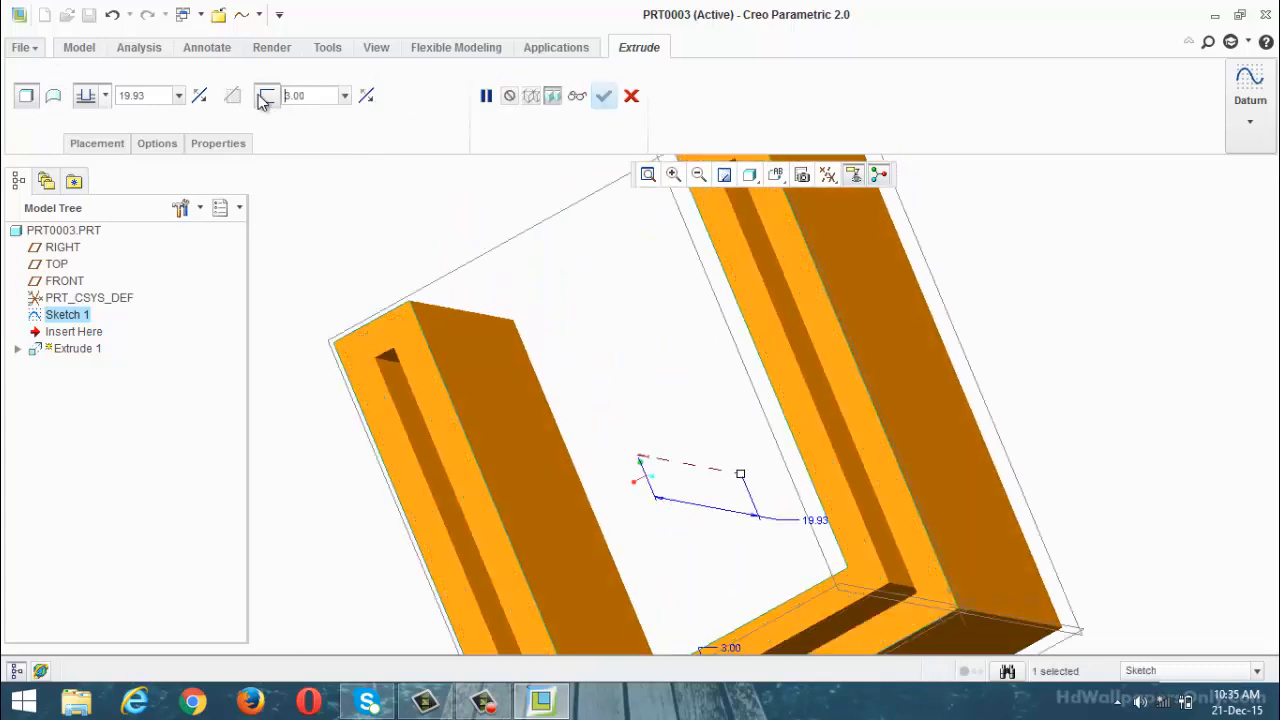
scroll(521, 360, "down", 3)
middle_click_drag(521, 360, 531, 332)
left_click_drag(322, 97, 280, 100)
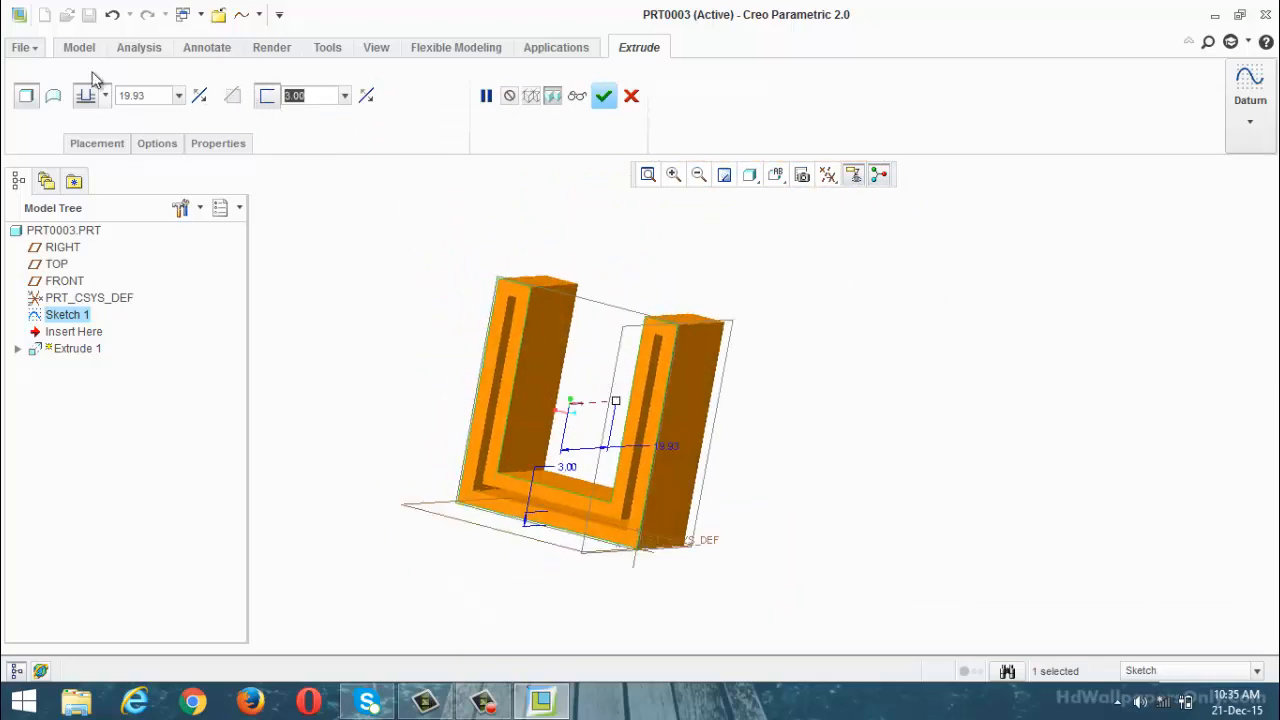
left_click(266, 97)
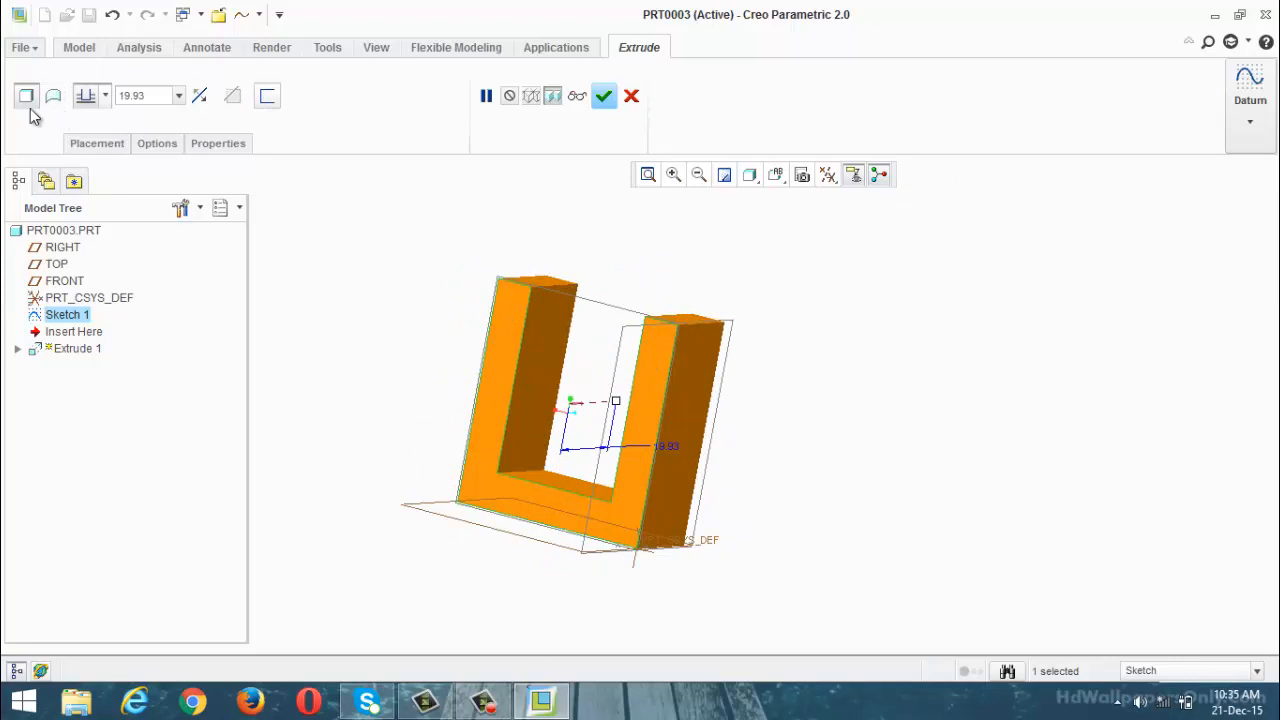
Reverse the extrusion with the direction arrow on the preview and flip it back
scroll(586, 445, "up", 1)
middle_click_drag(586, 445, 546, 440)
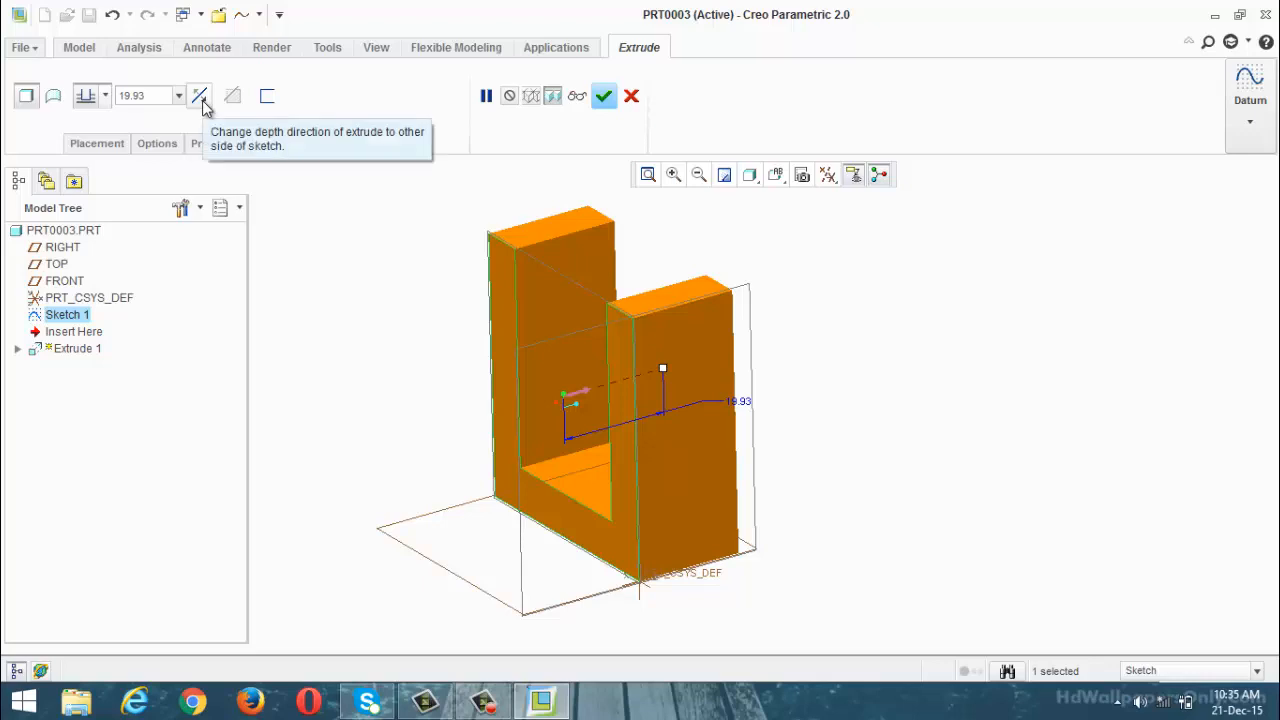
left_click(566, 402)
left_click(566, 402)
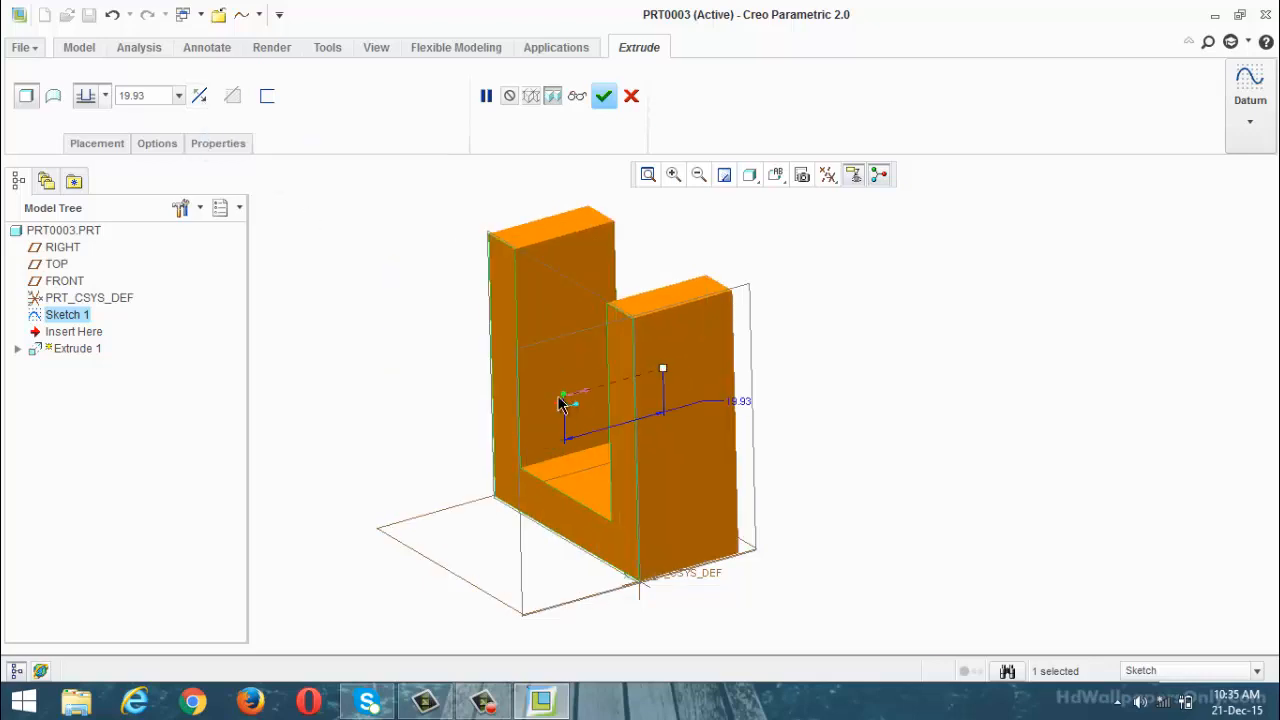
double_click(748, 403)
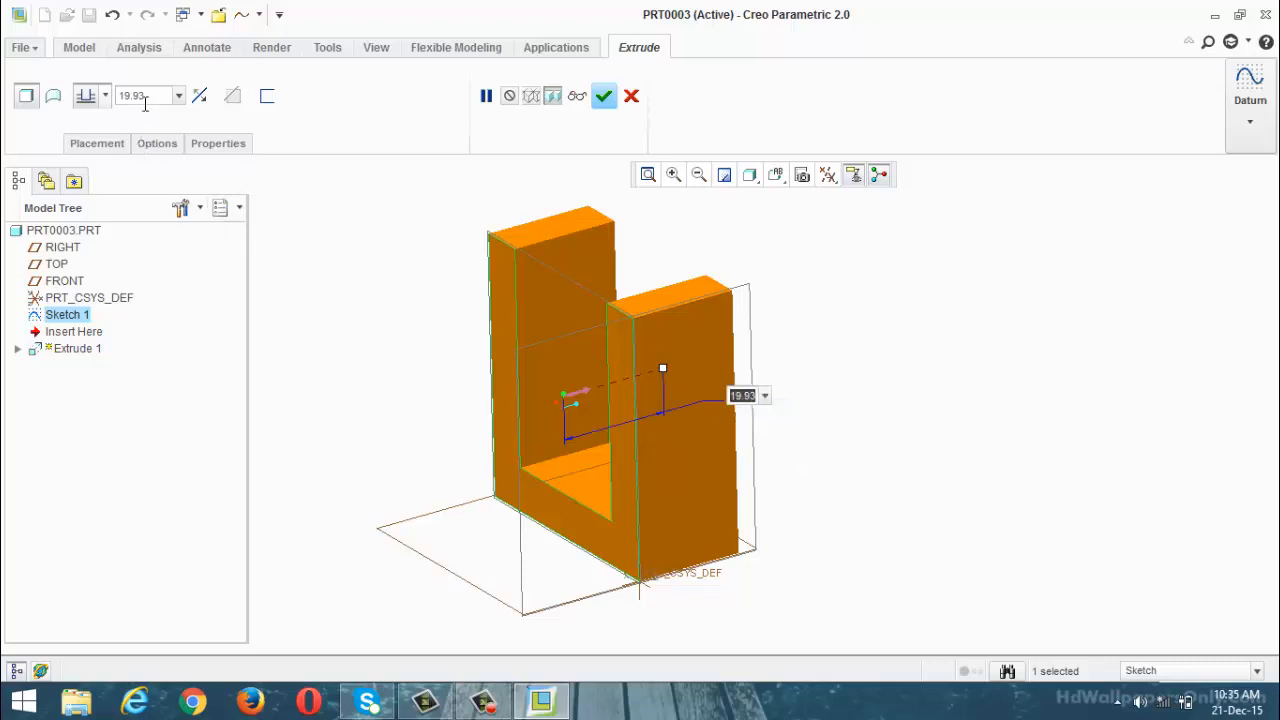
left_click_drag(147, 98, 62, 92)
type("3")
key("Return")
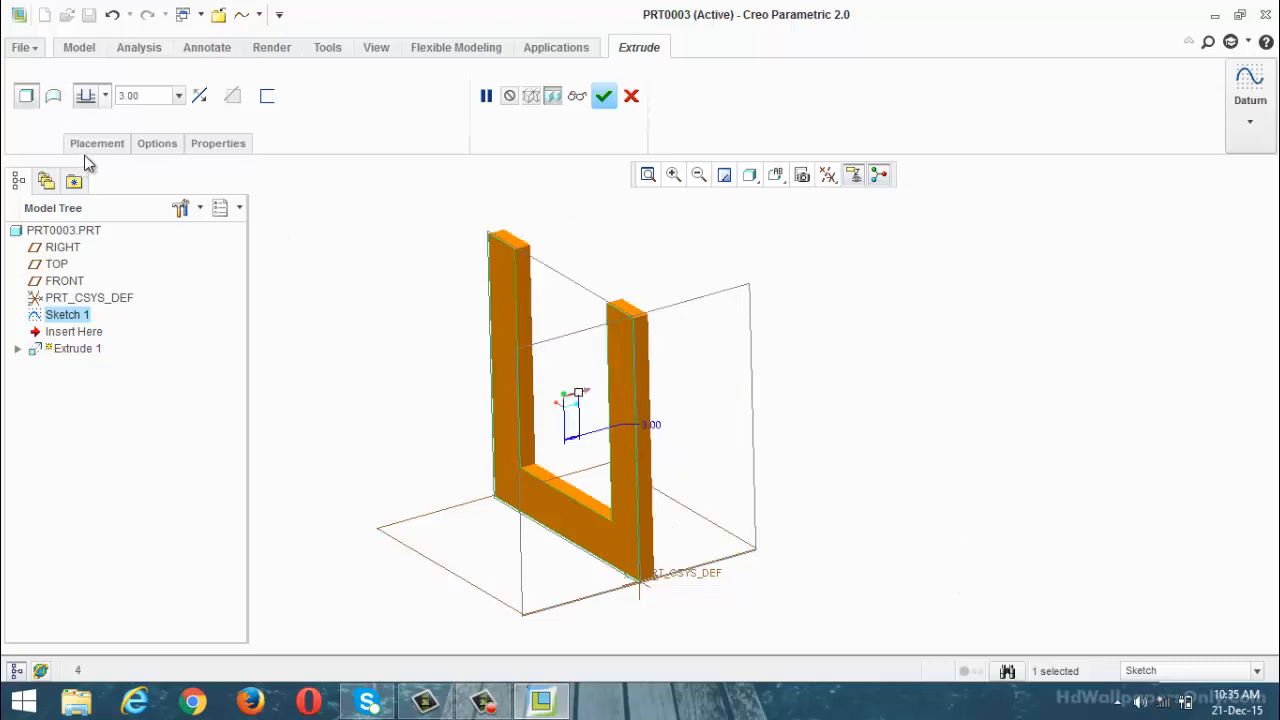
Set the extrusion depth of the U profile to 34 mm and complete the solid
left_click_drag(148, 97, 82, 103)
type("34")
key("Return")
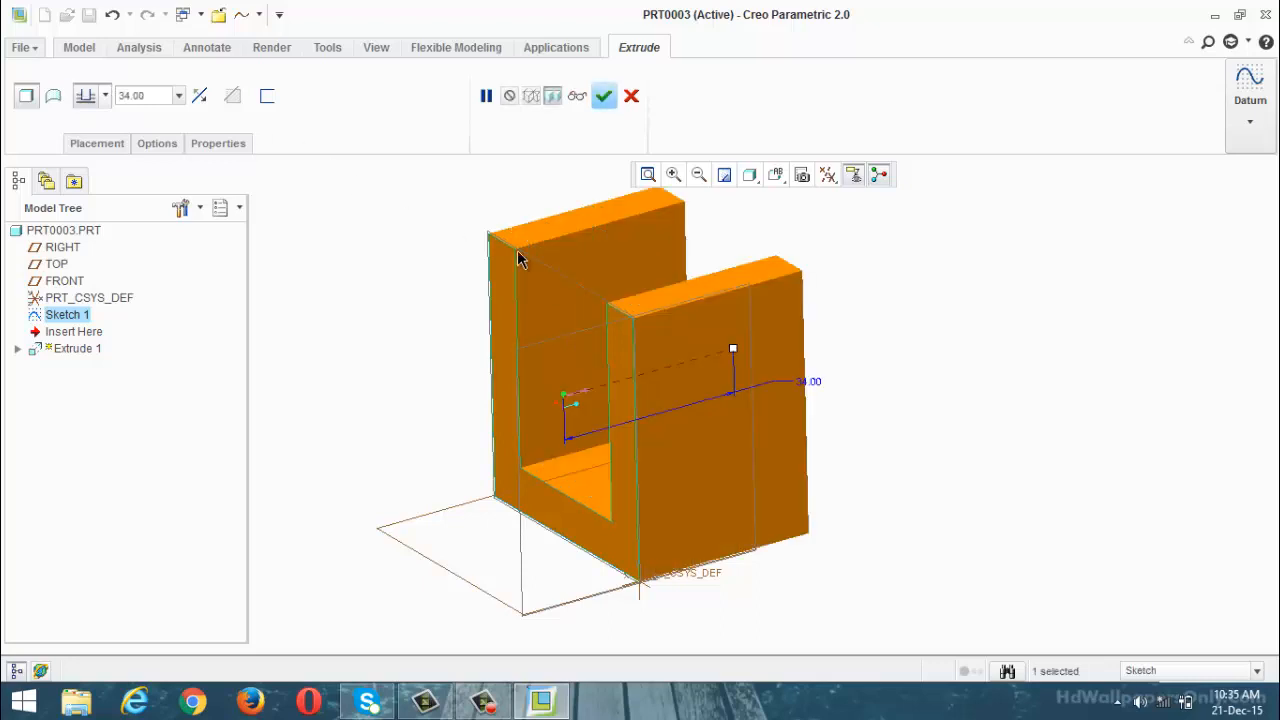
left_click(603, 97)
Start a new sketch on the outer side face of the U block's leg and orient the view parallel to it
middle_click_drag(949, 460, 923, 437)
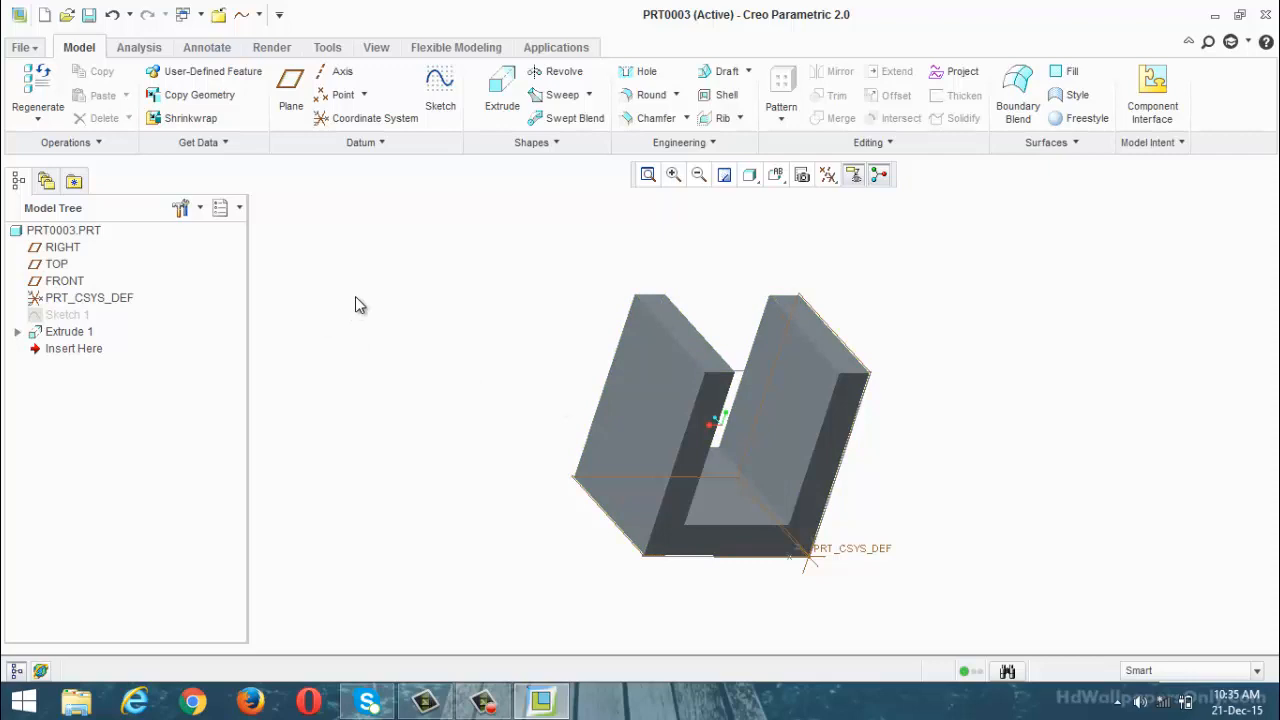
left_click(440, 118)
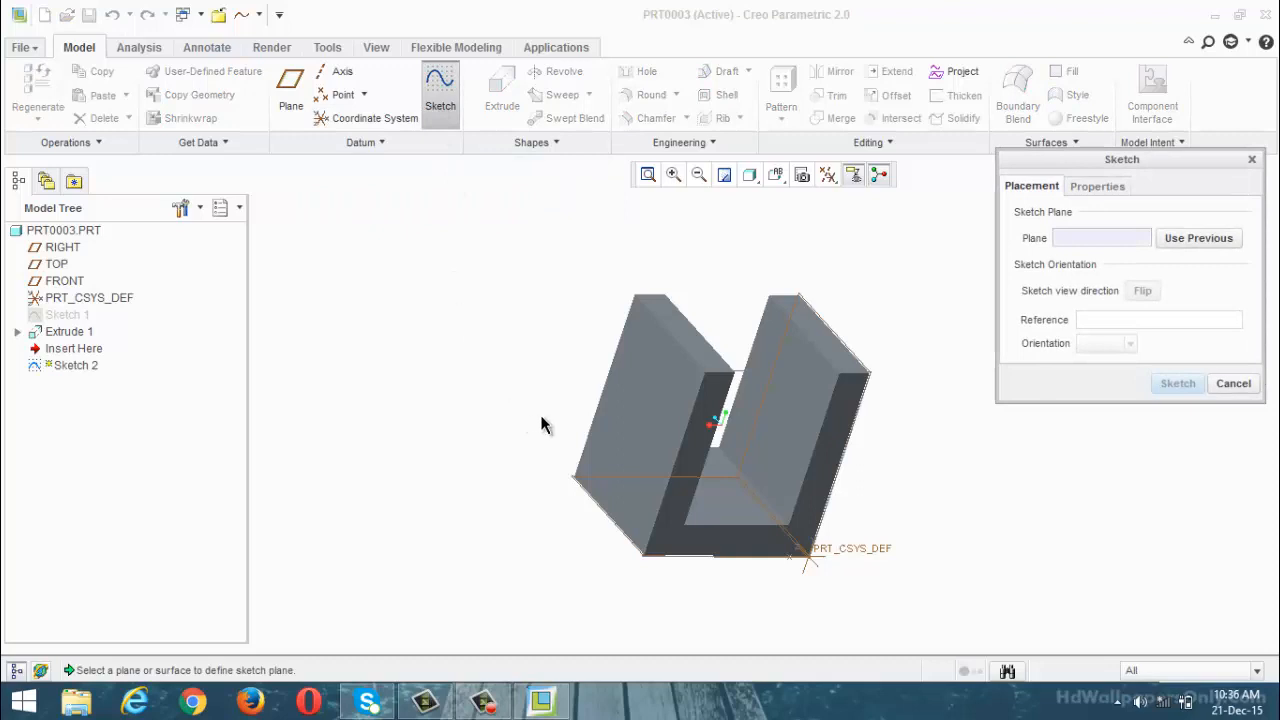
left_click(616, 404)
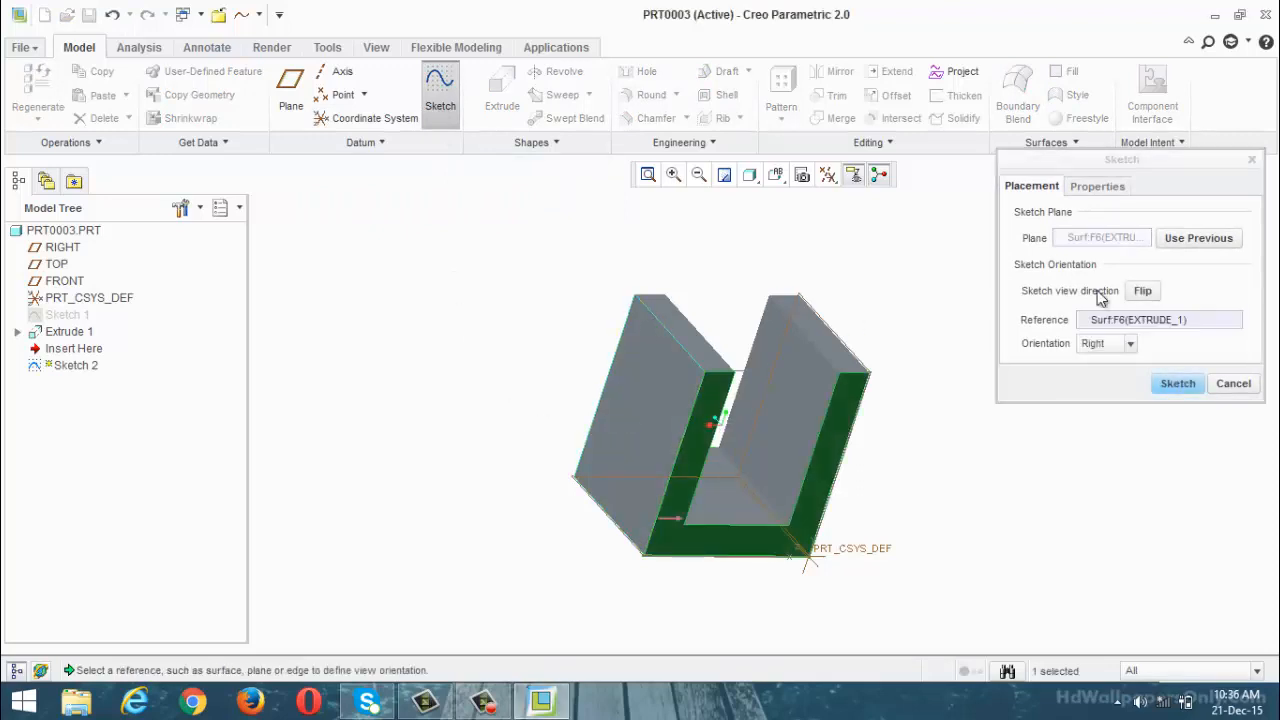
left_click(1178, 384)
left_click(829, 175)
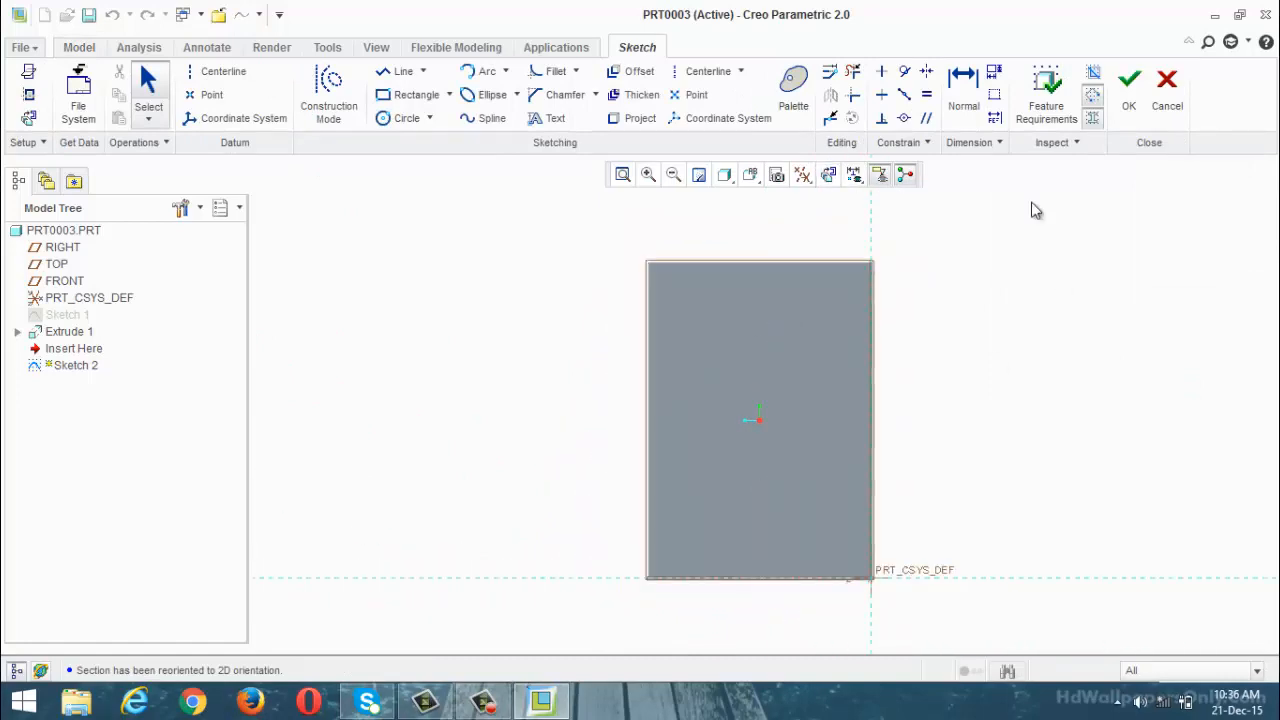
Sketch a circle near the middle of the outer side face and set its diameter to 24 mm
left_click(388, 118)
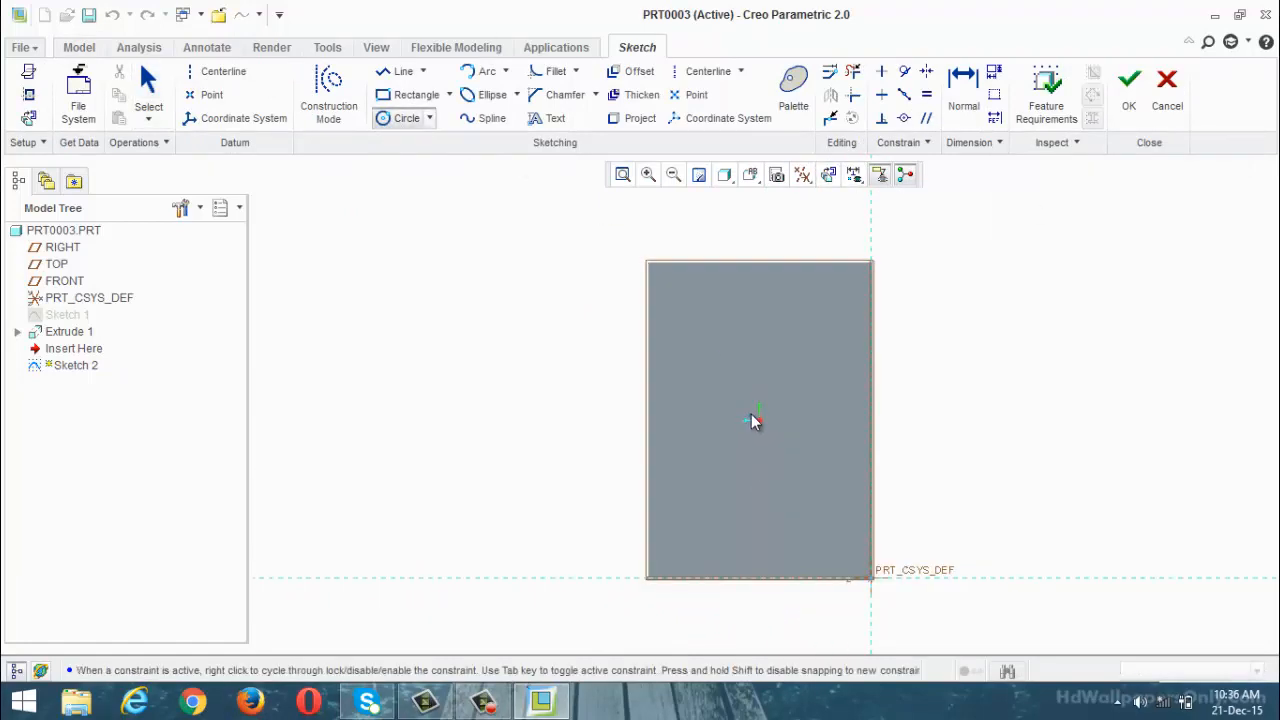
left_click(752, 420)
left_click(795, 368)
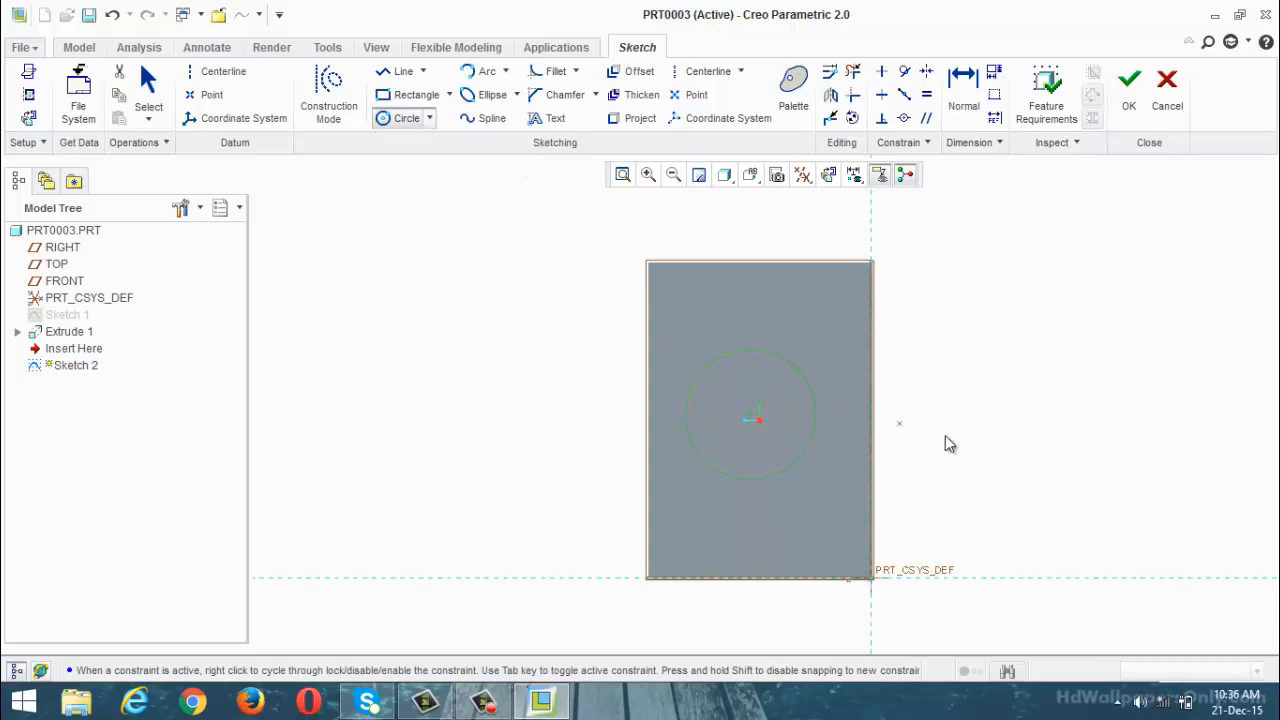
middle_click(1141, 465)
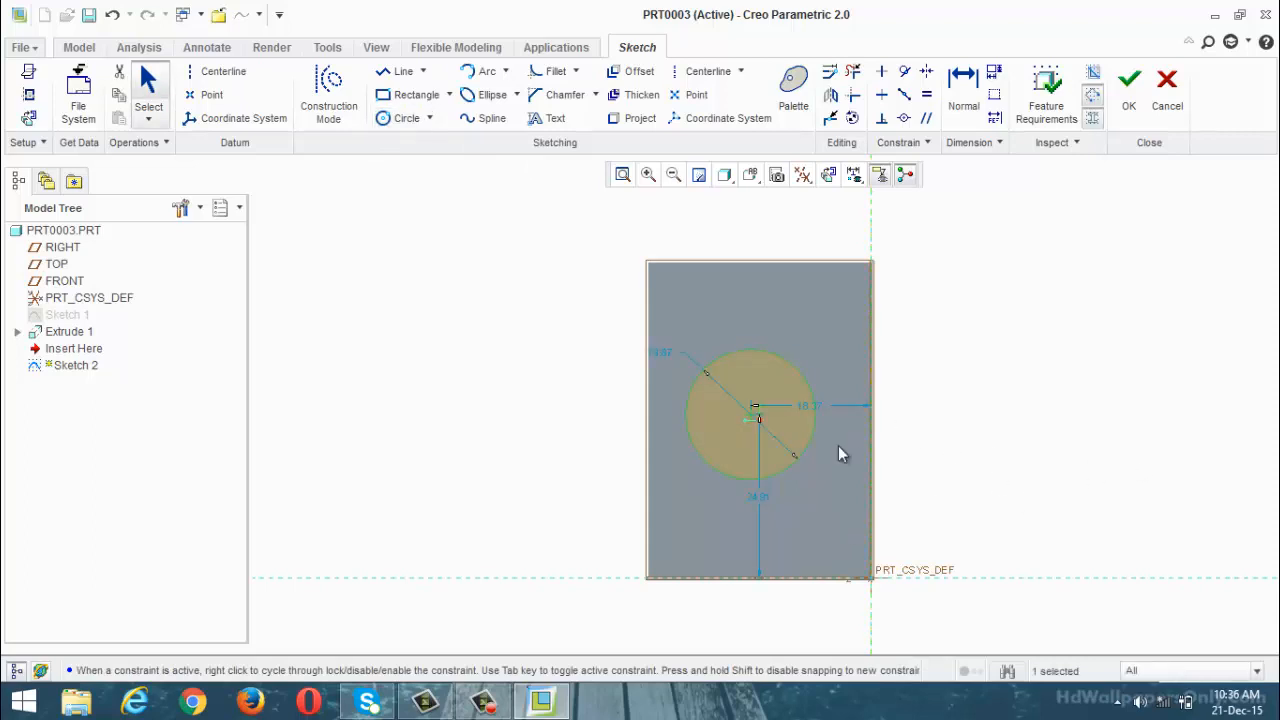
double_click(660, 352)
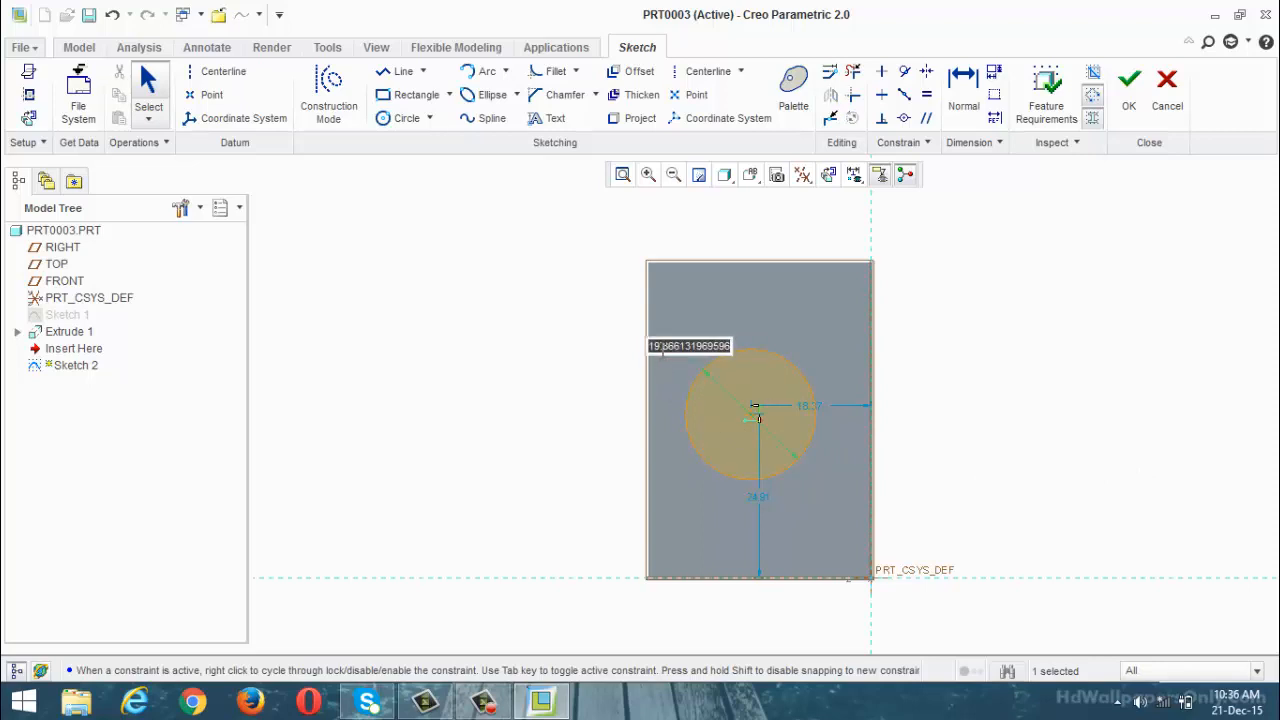
type("24")
key("Return")
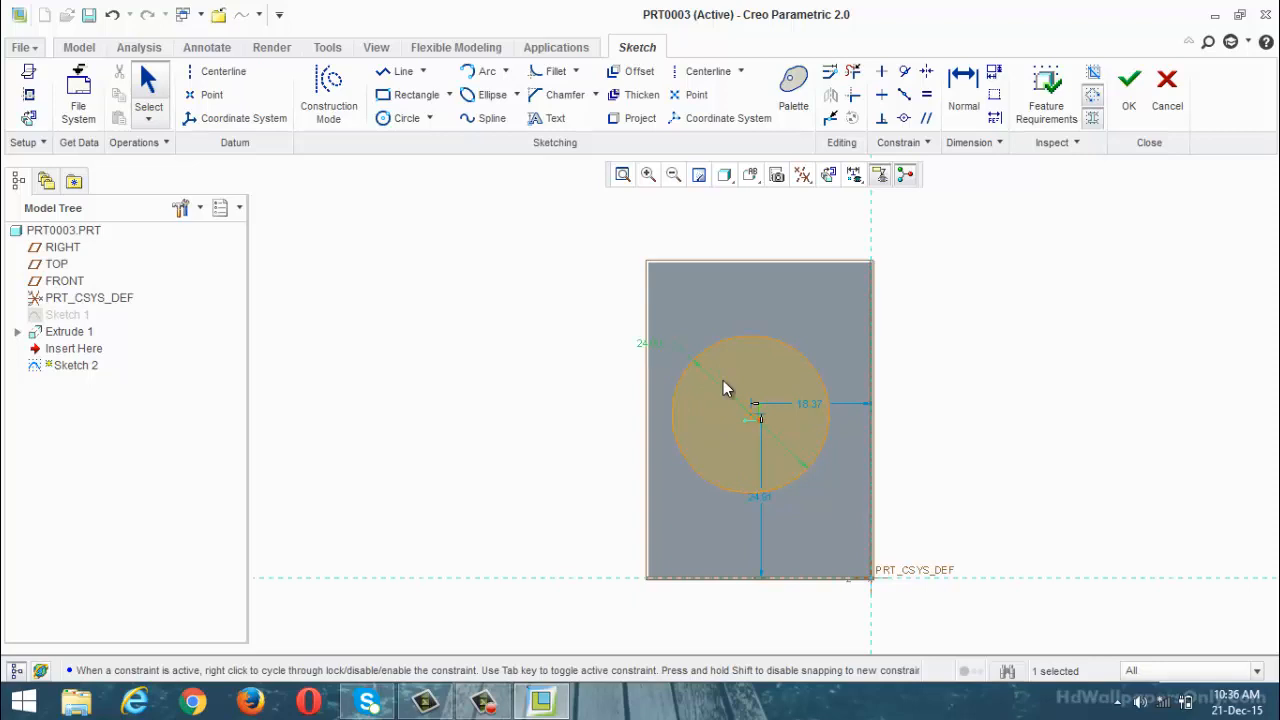
Locate the circle's centre 17 mm from the vertical reference and 28 mm above the base, and finish the sketch
double_click(808, 404)
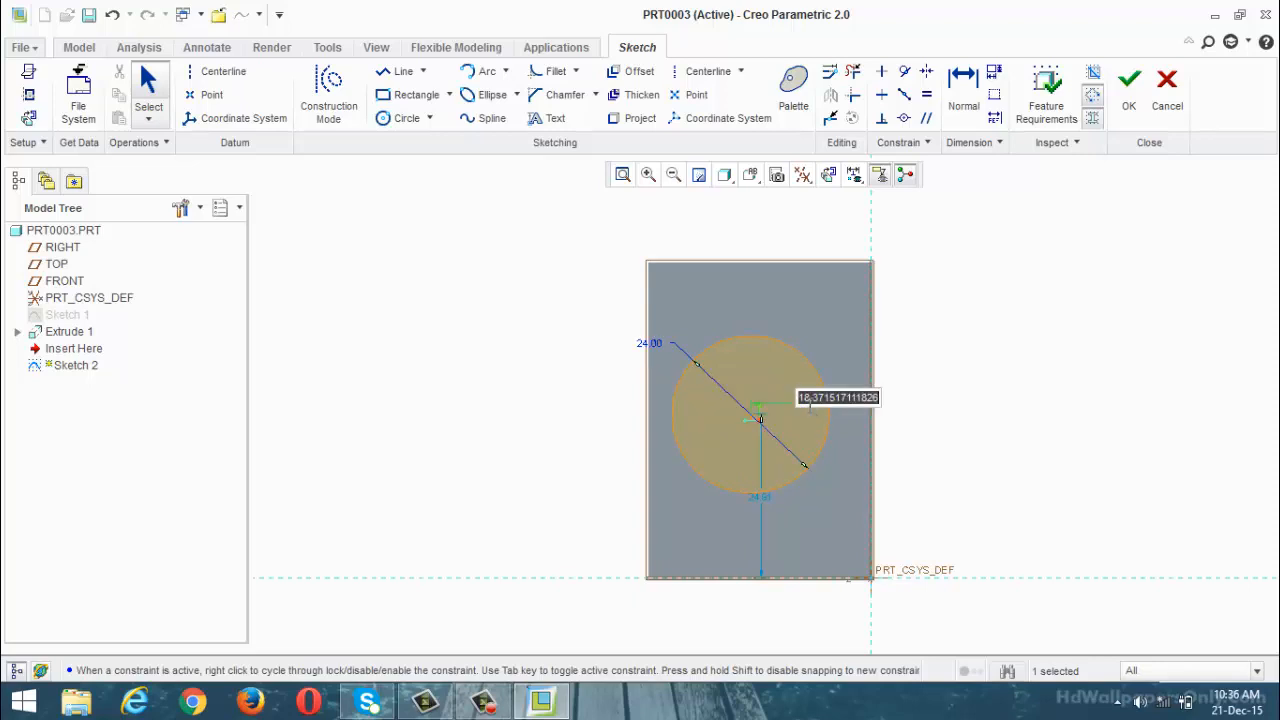
type("1")
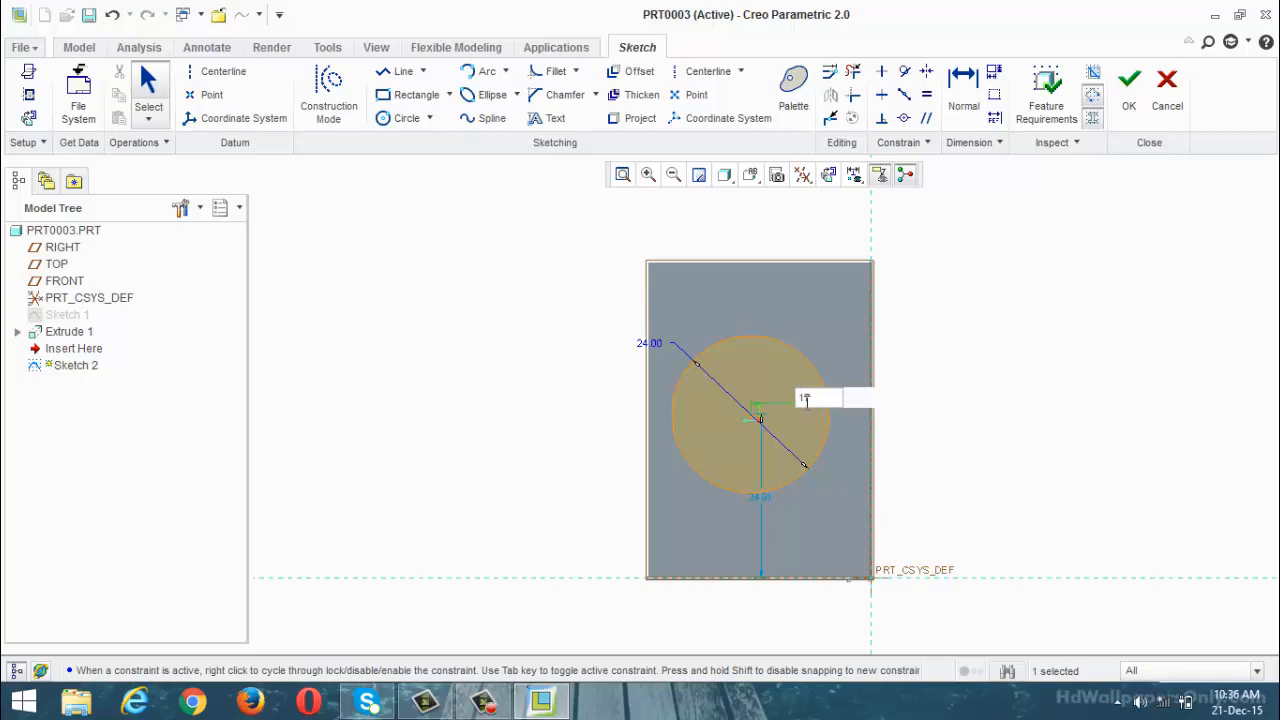
key("Return")
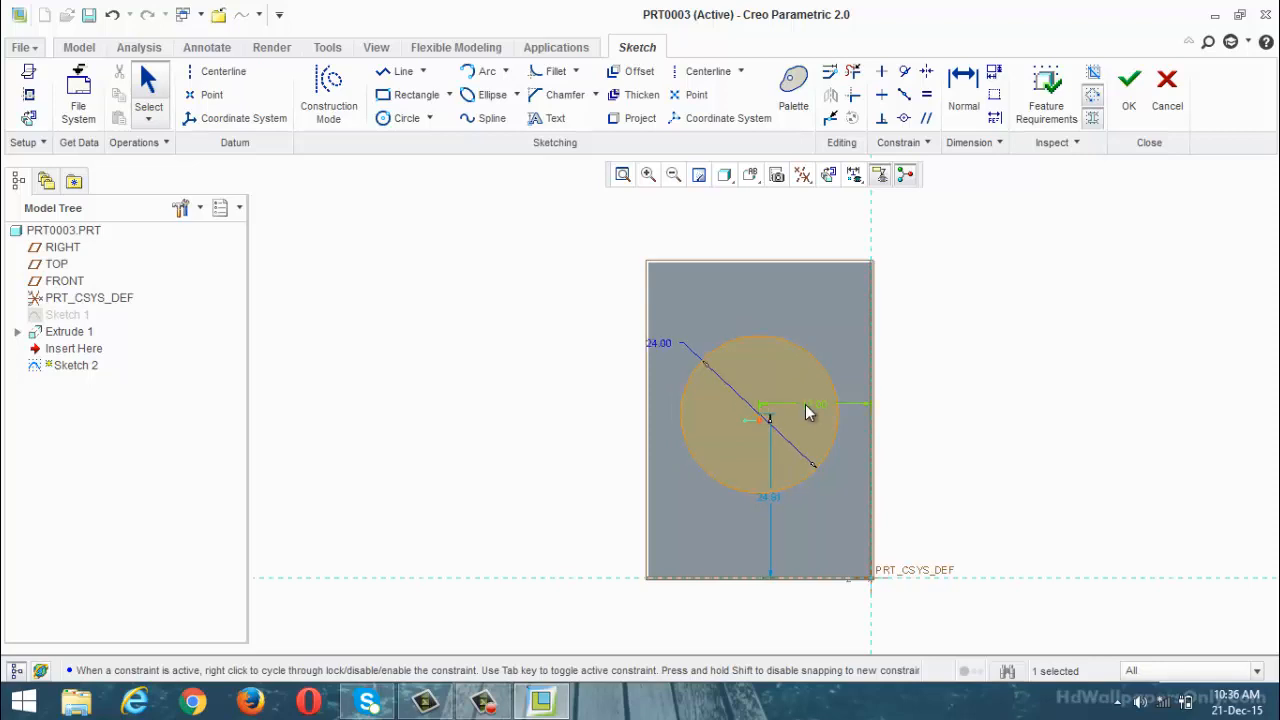
double_click(772, 500)
type("28")
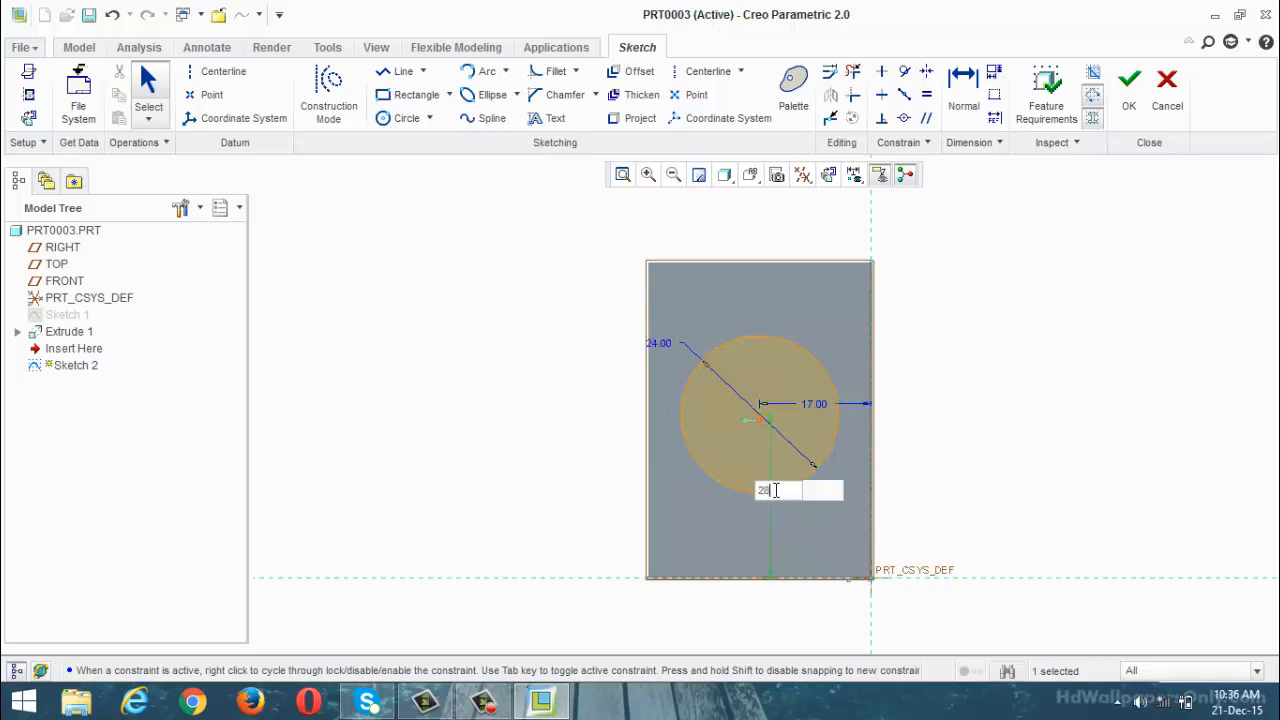
key("Return")
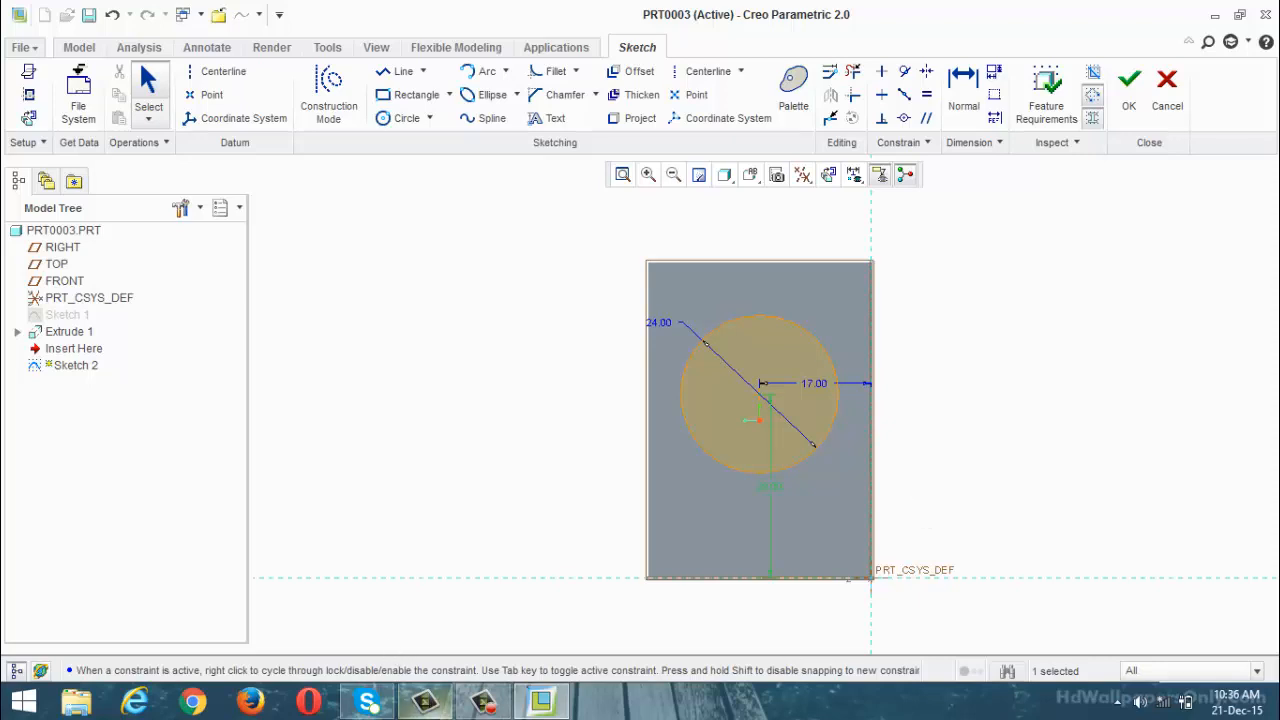
left_click(478, 707)
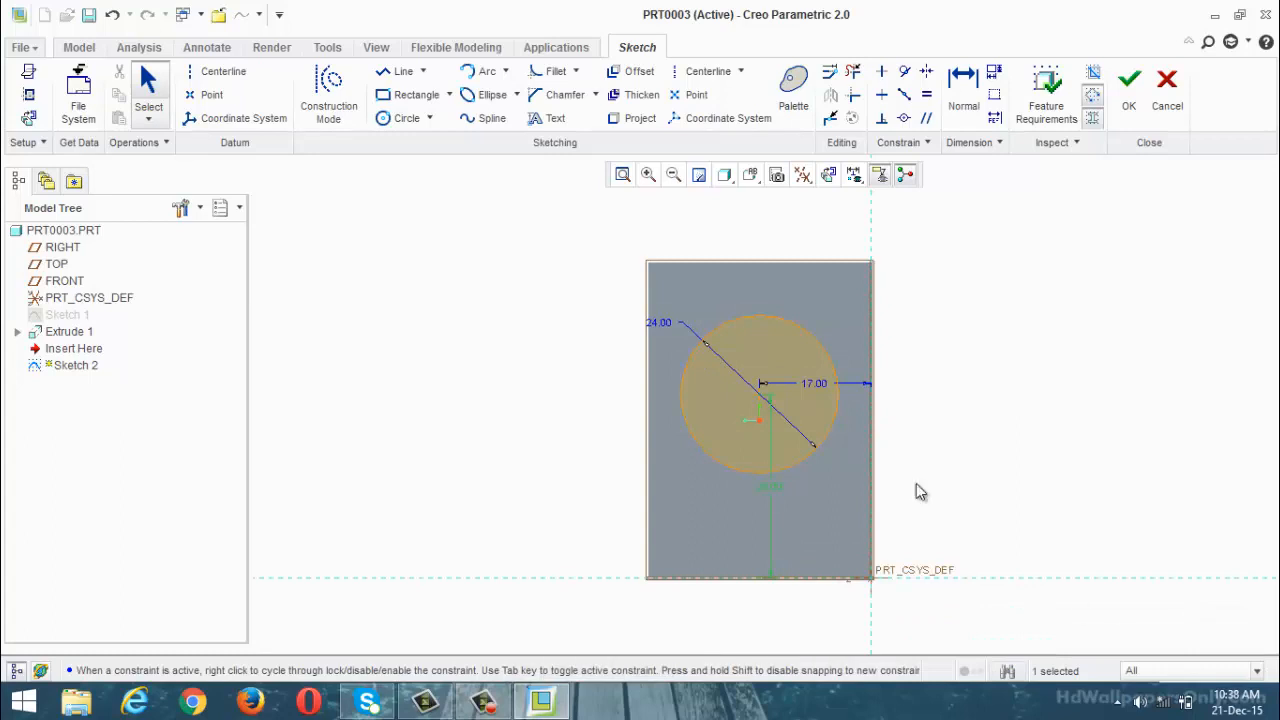
left_click(1129, 92)
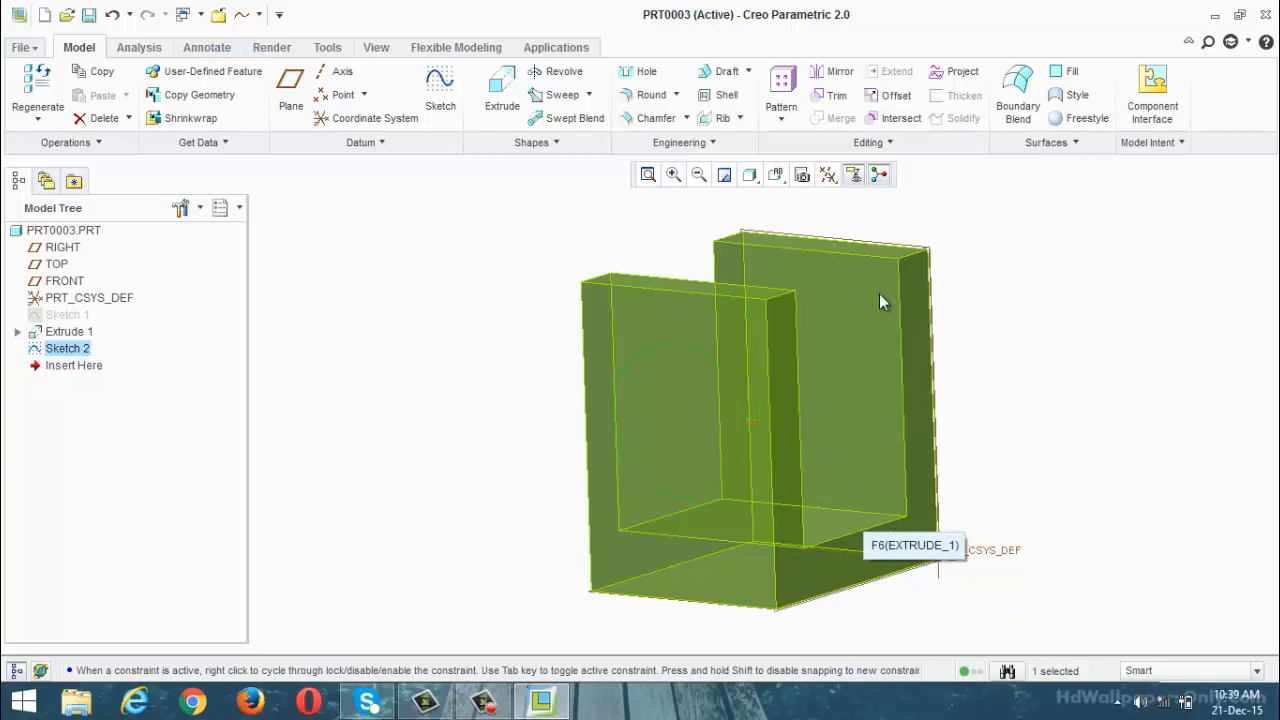
Extrude the 24 mm circle 13 mm outward from the leg and complete the cylindrical boss
left_click(495, 89)
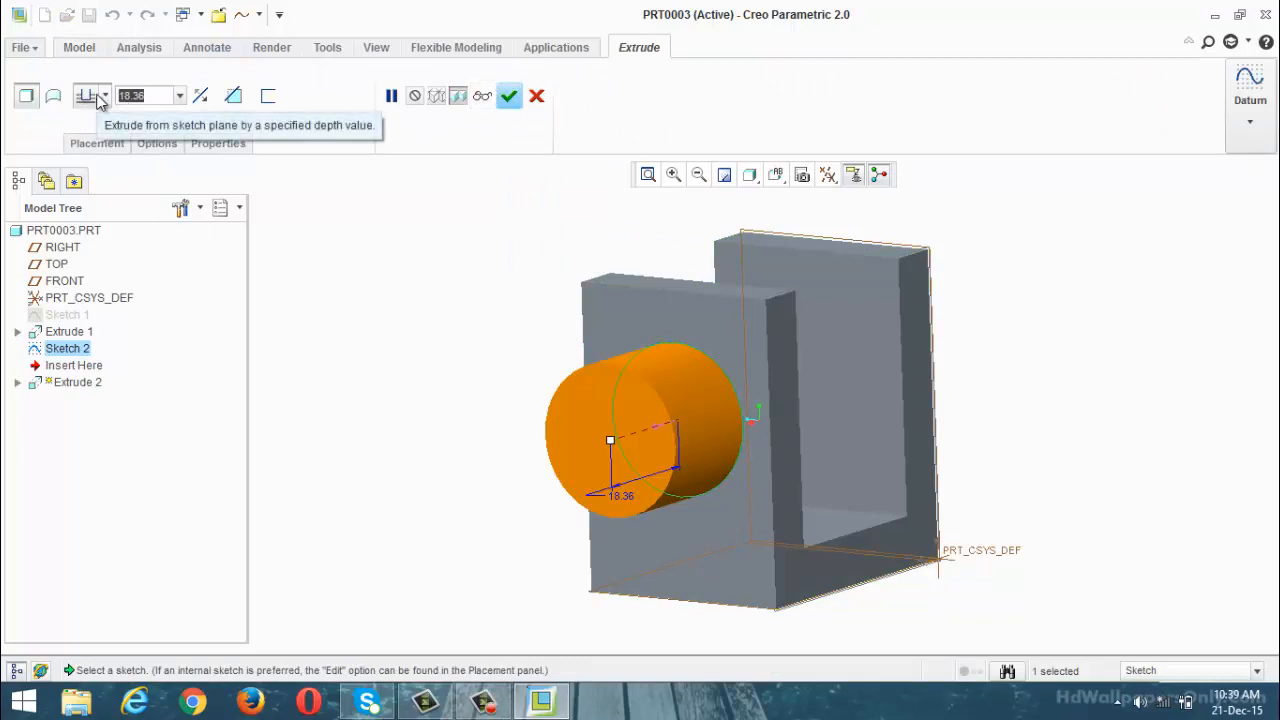
type("13")
key("Return")
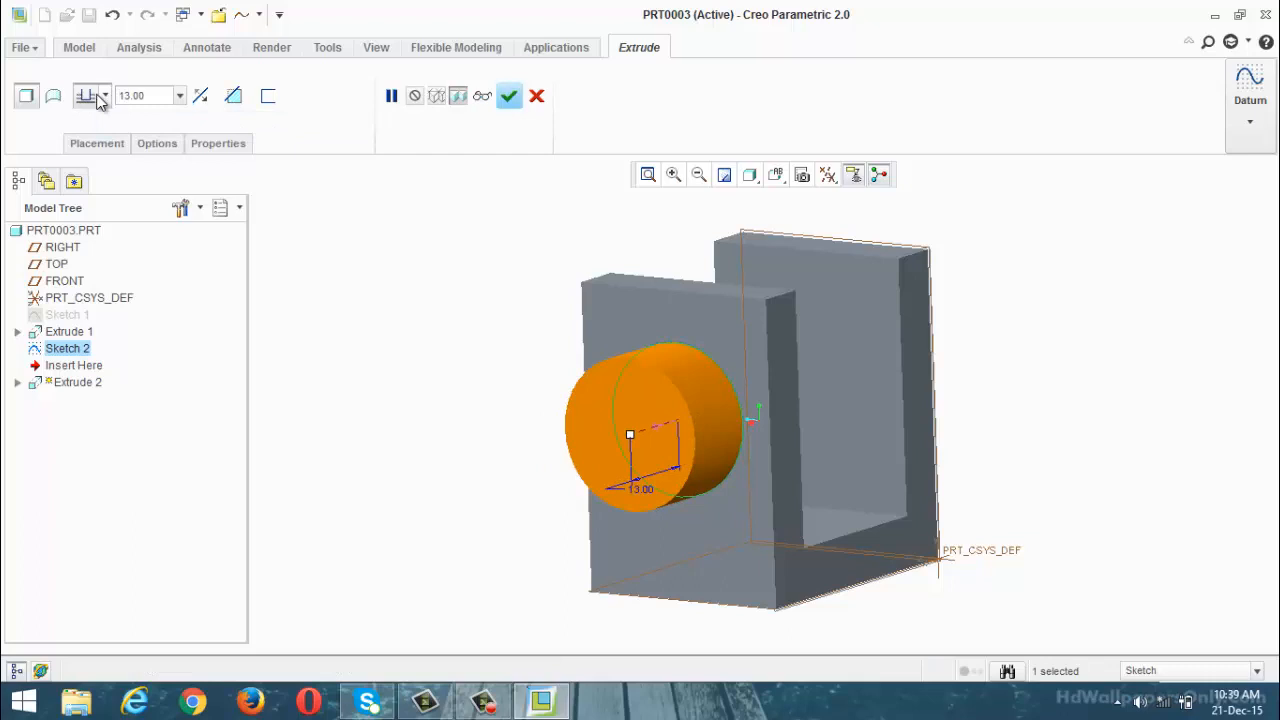
middle_click_drag(479, 350, 410, 345)
left_click(517, 108)
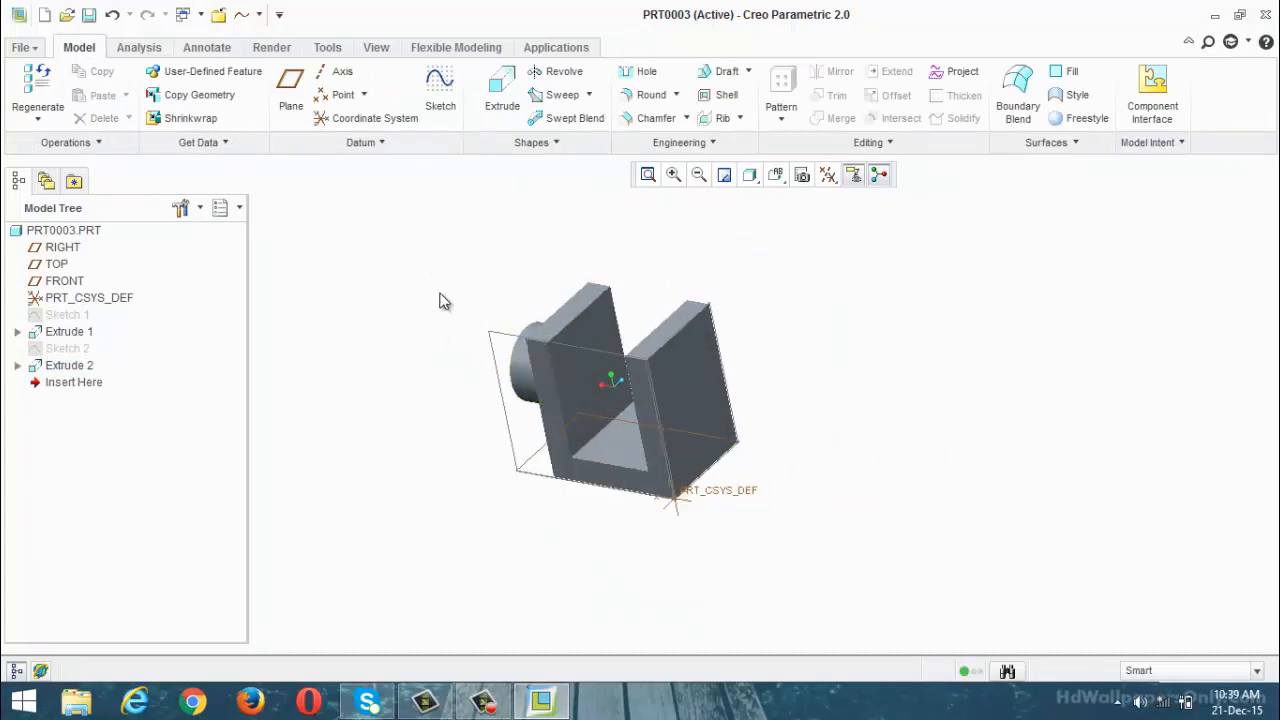
Start a new sketch on the outer side face of the opposite leg and orient the view parallel to it
scroll(480, 290, "up", 3)
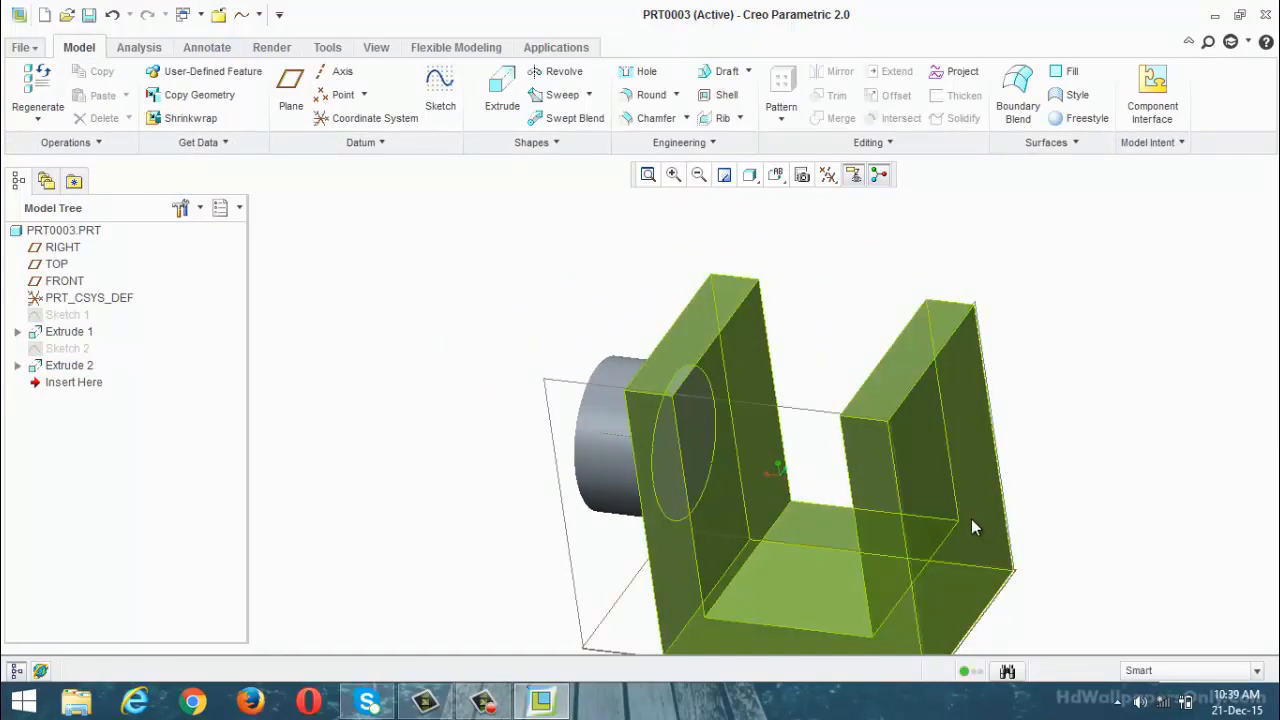
left_click(438, 102)
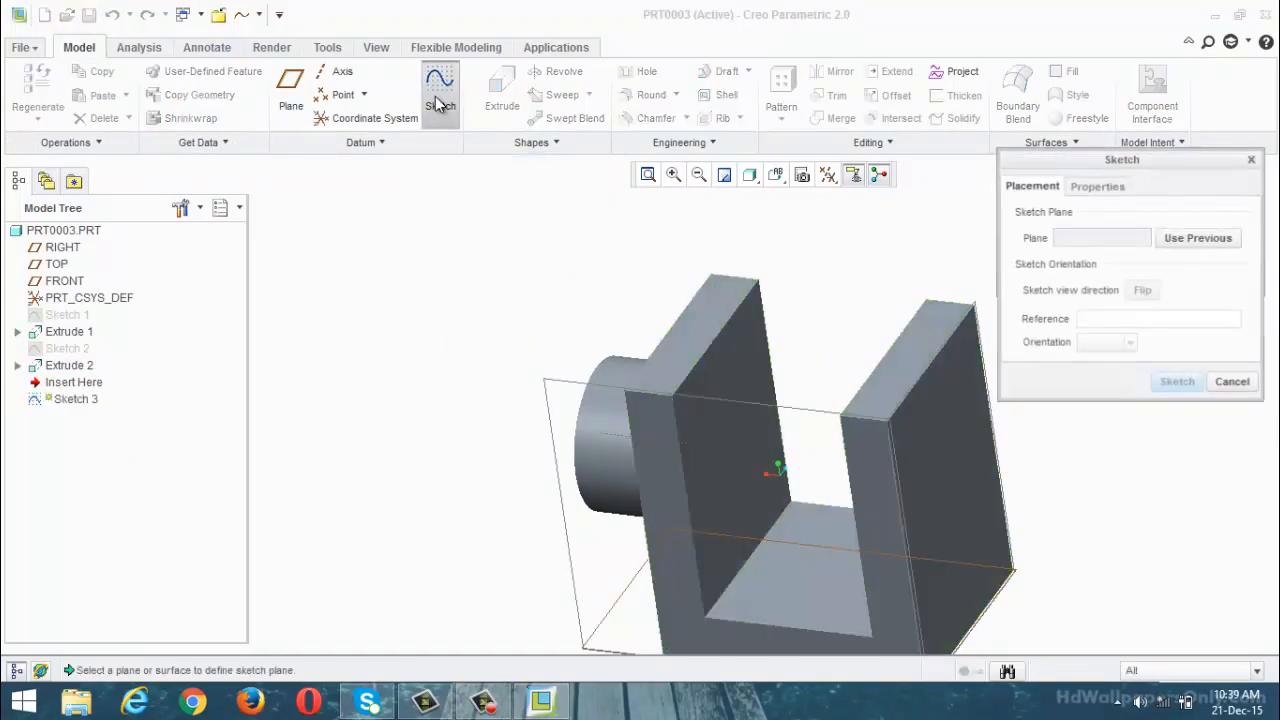
left_click(916, 480)
left_click(1177, 384)
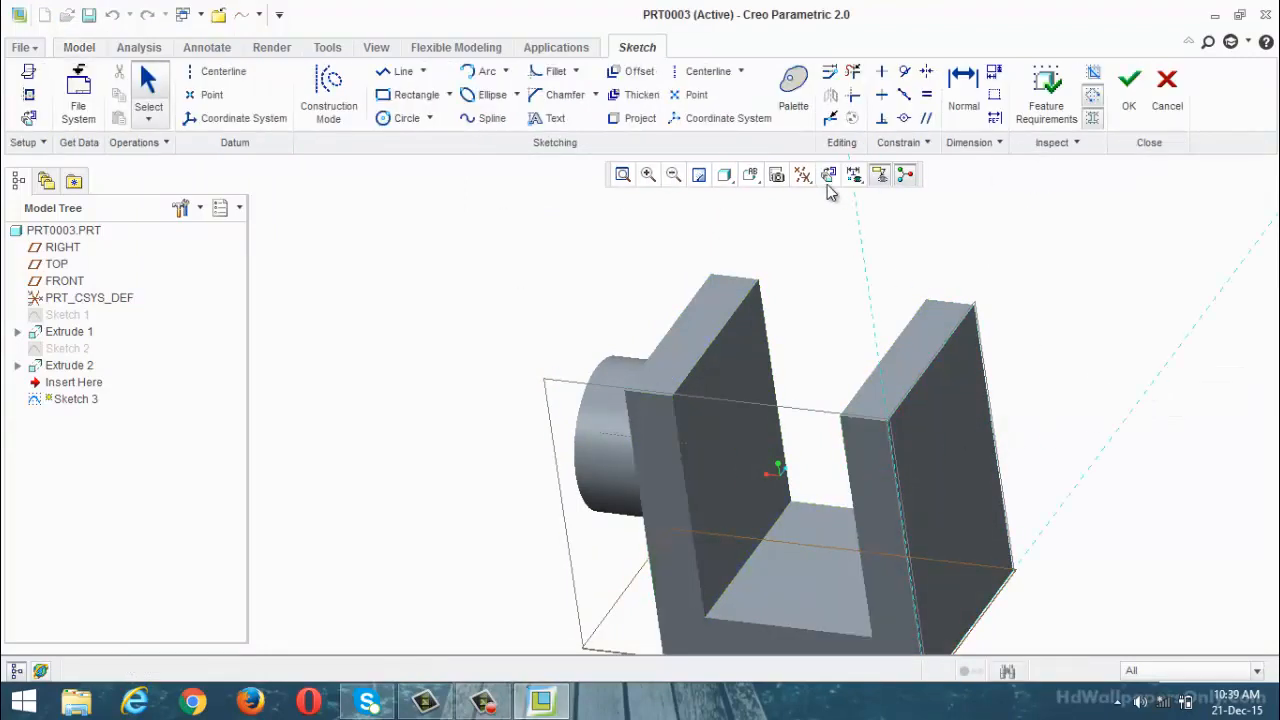
left_click(828, 176)
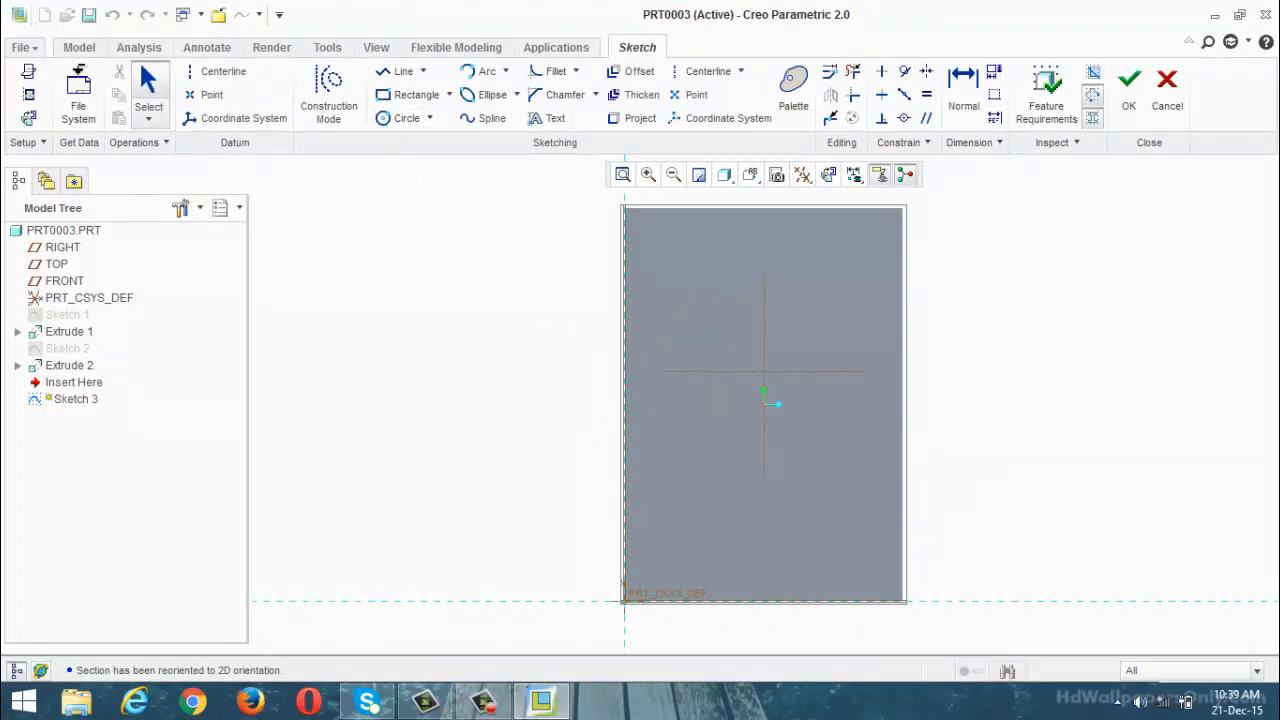
Sketch a concentric circle matching the radius of the first boss's edge and finish the sketch
left_click(427, 122)
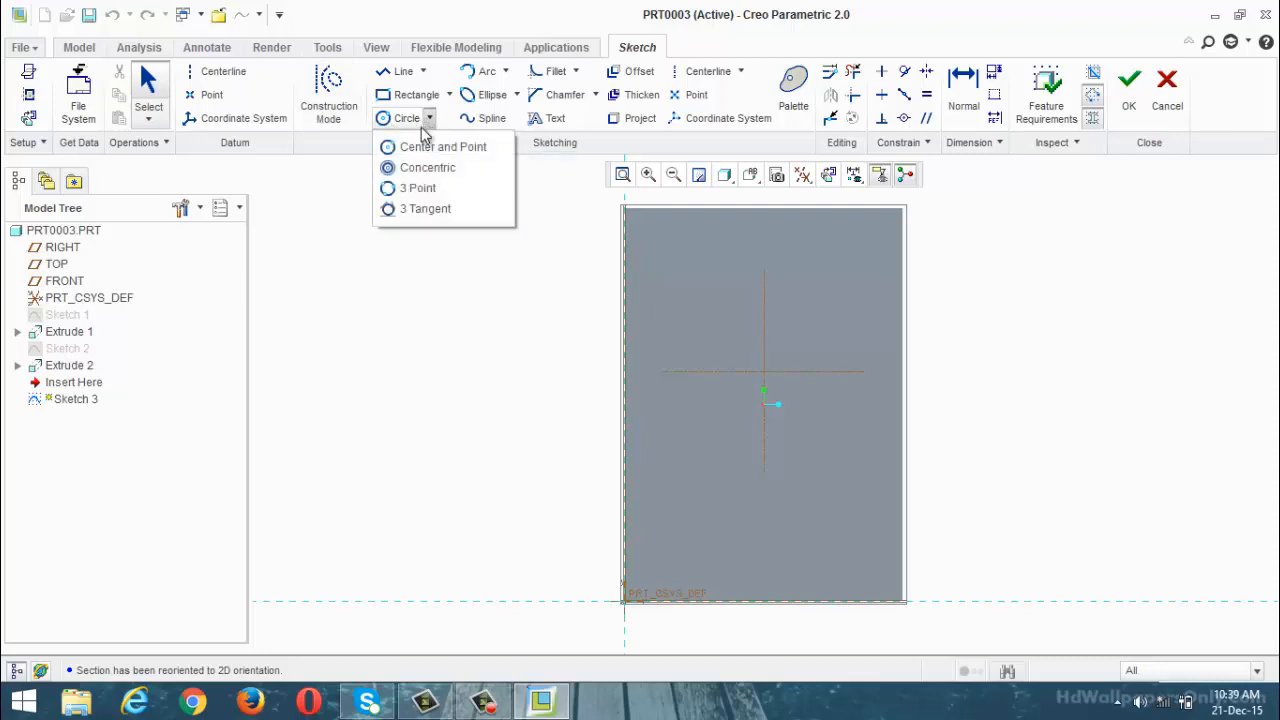
left_click(424, 168)
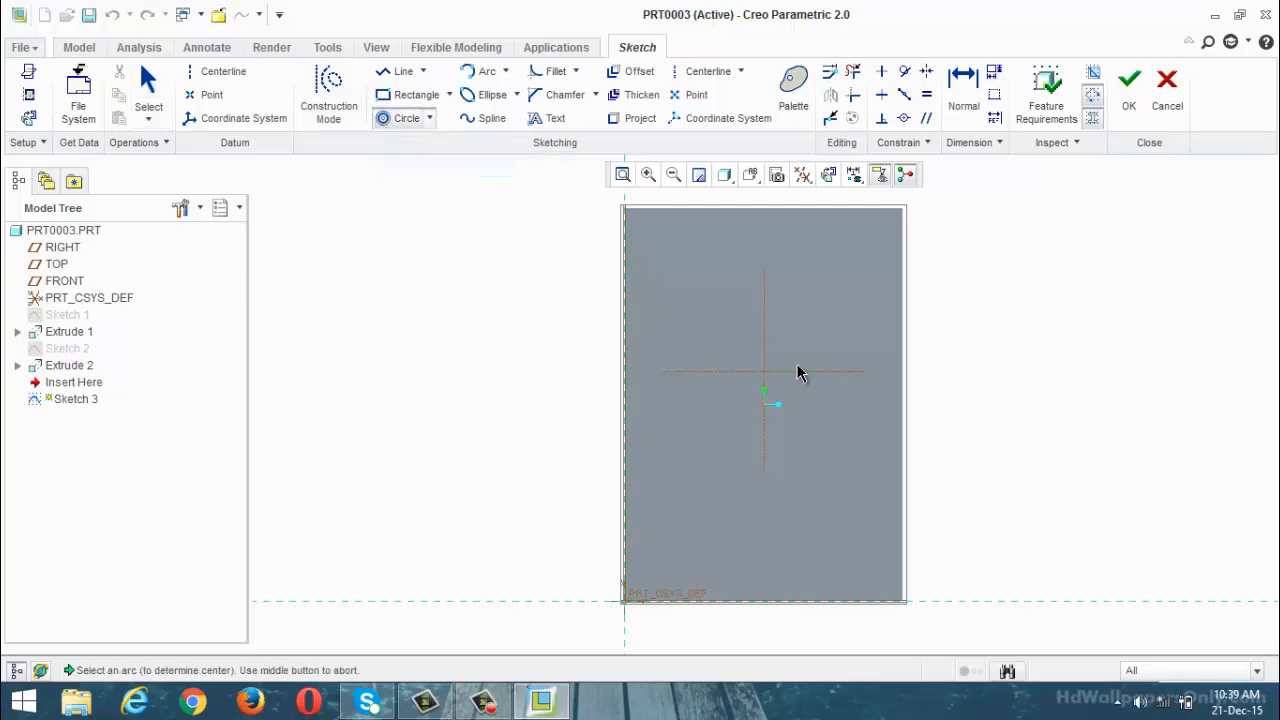
left_click(710, 295)
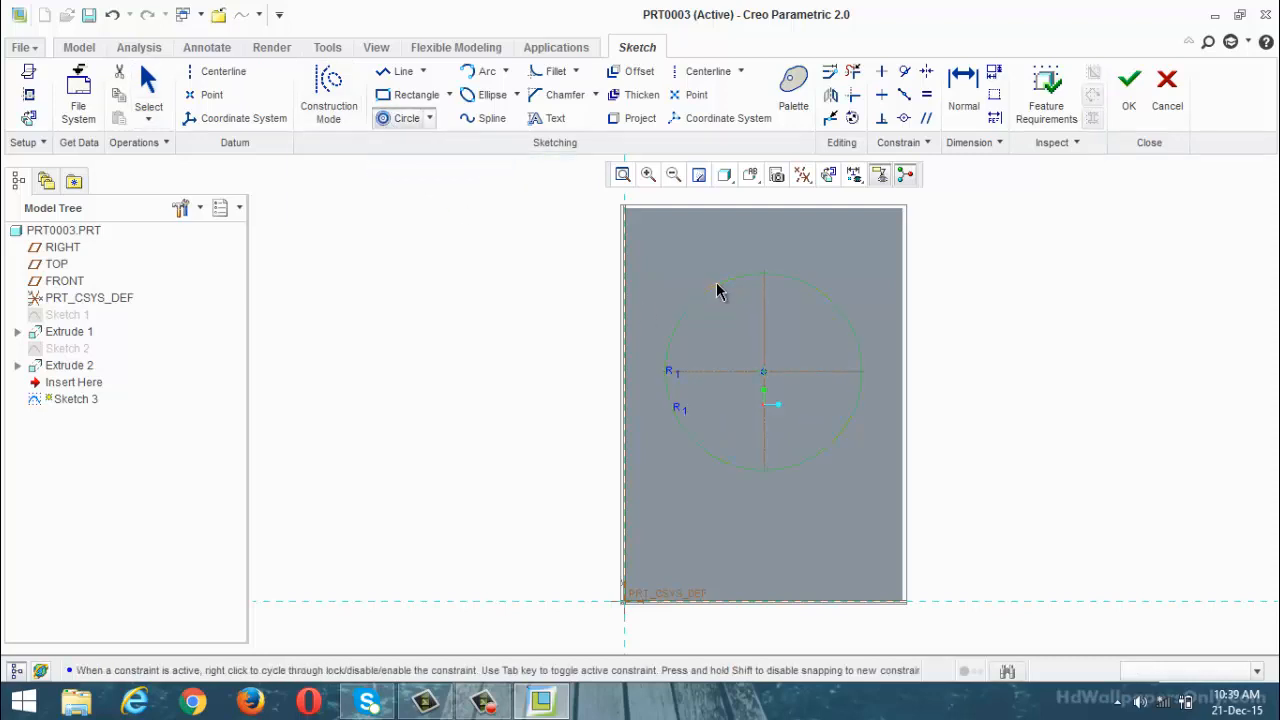
left_click(716, 290)
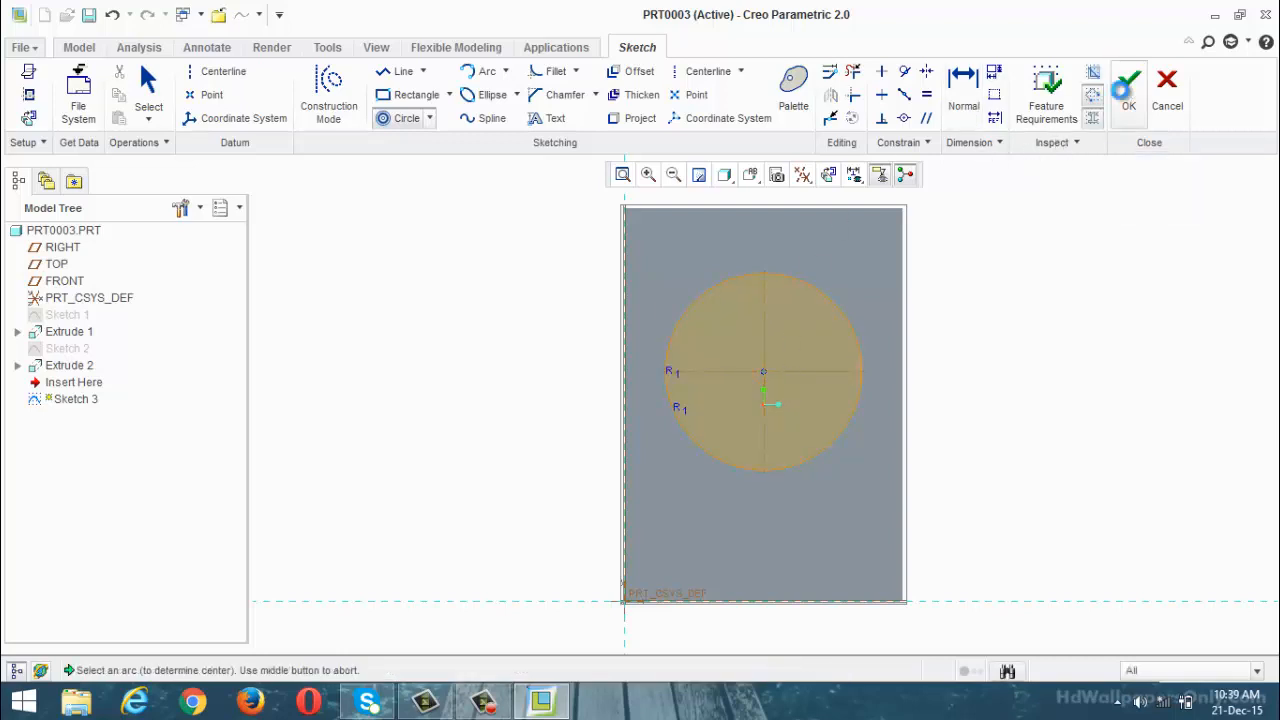
left_click(1129, 88)
Extrude the matching circle 13 mm outward from the second leg and complete the boss
left_click(502, 92)
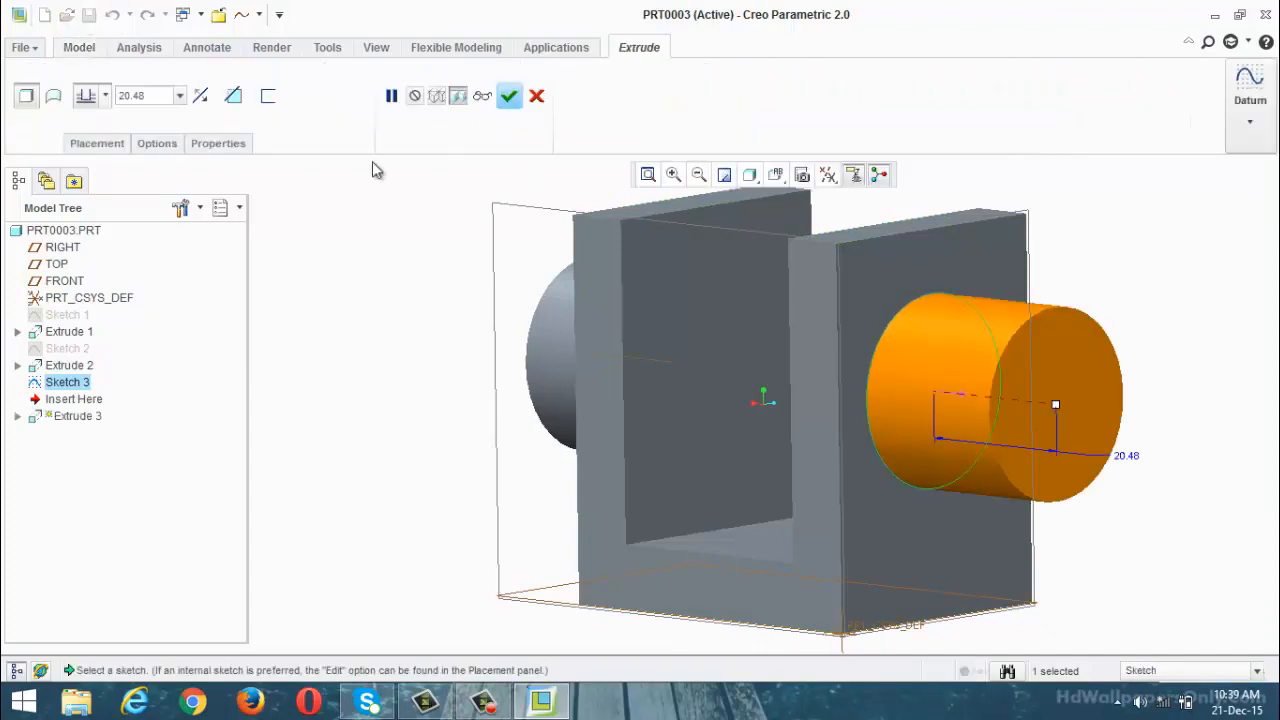
double_click(130, 95)
type("13")
key("Return")
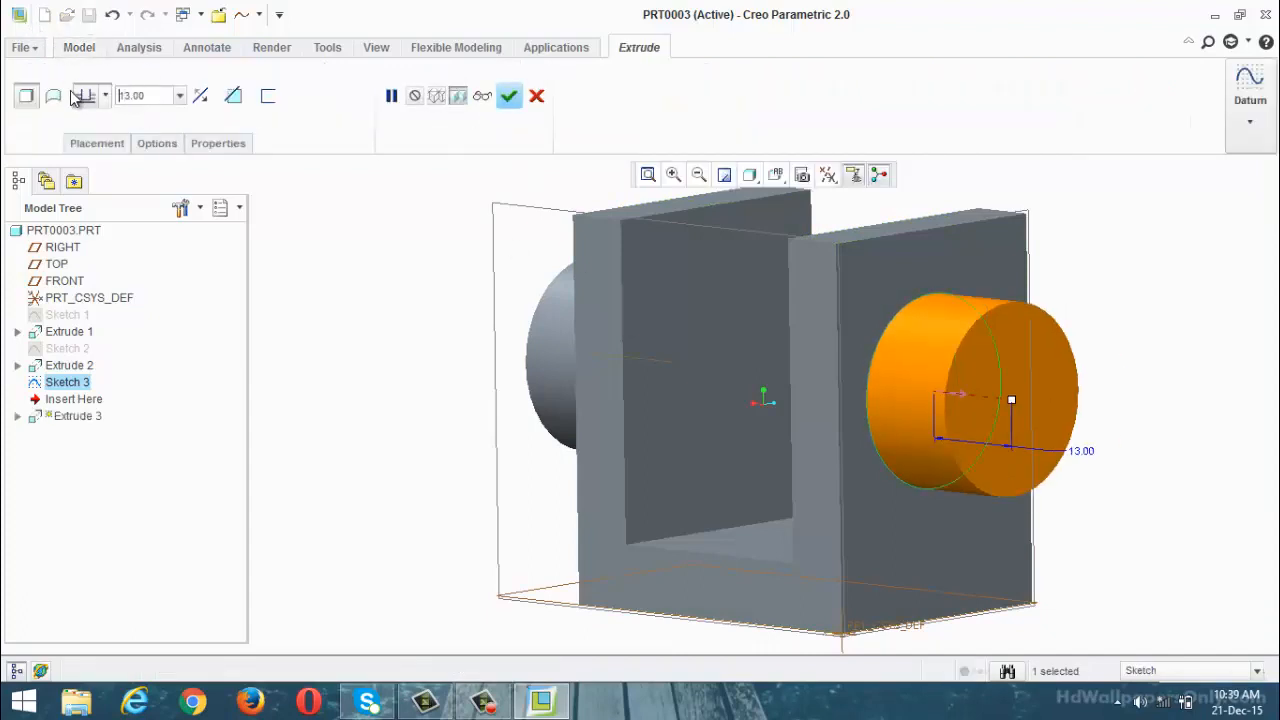
left_click(509, 96)
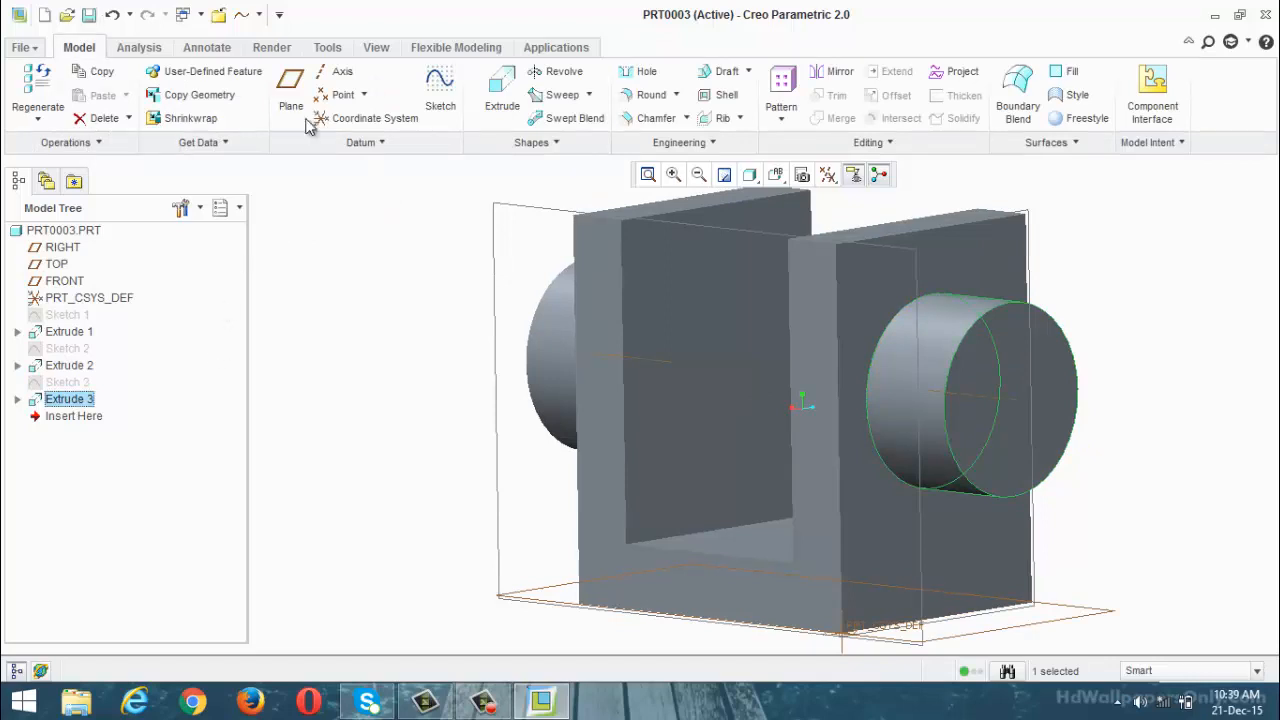
Start a new sketch on the flat end face of the second boss and orient the view parallel to it
left_click(457, 190)
left_click(443, 110)
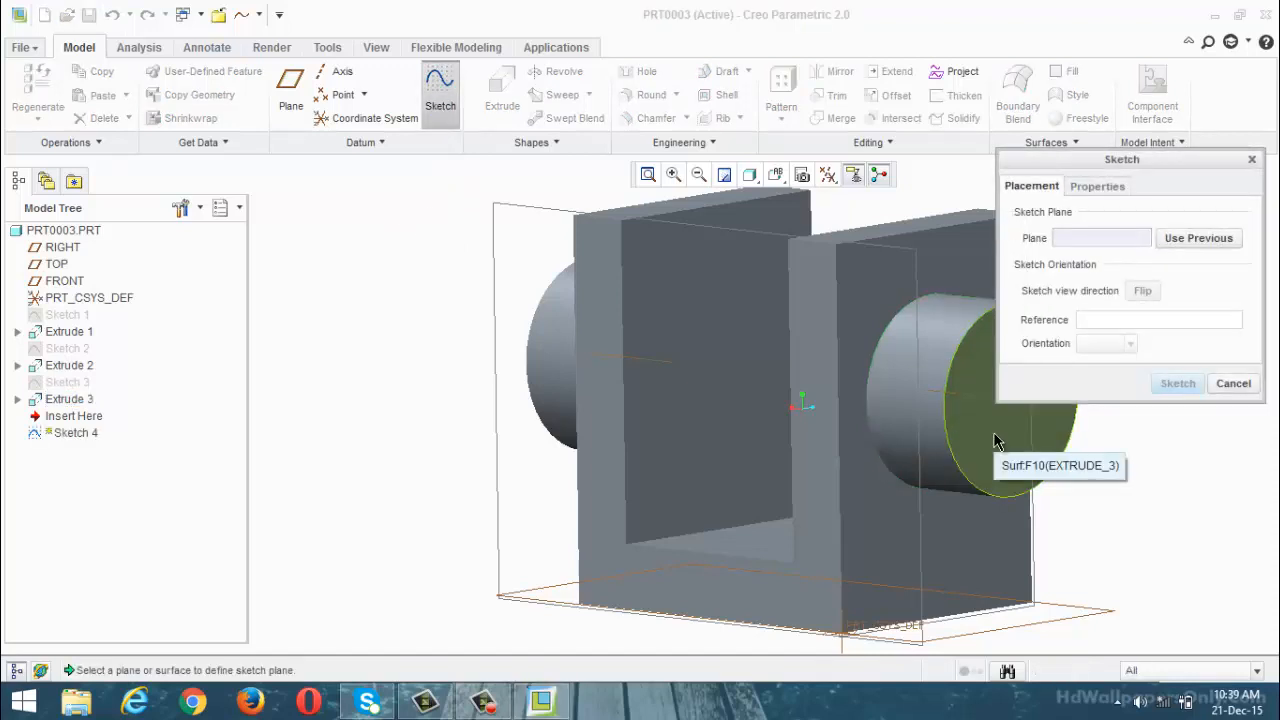
left_click(995, 440)
left_click(1177, 384)
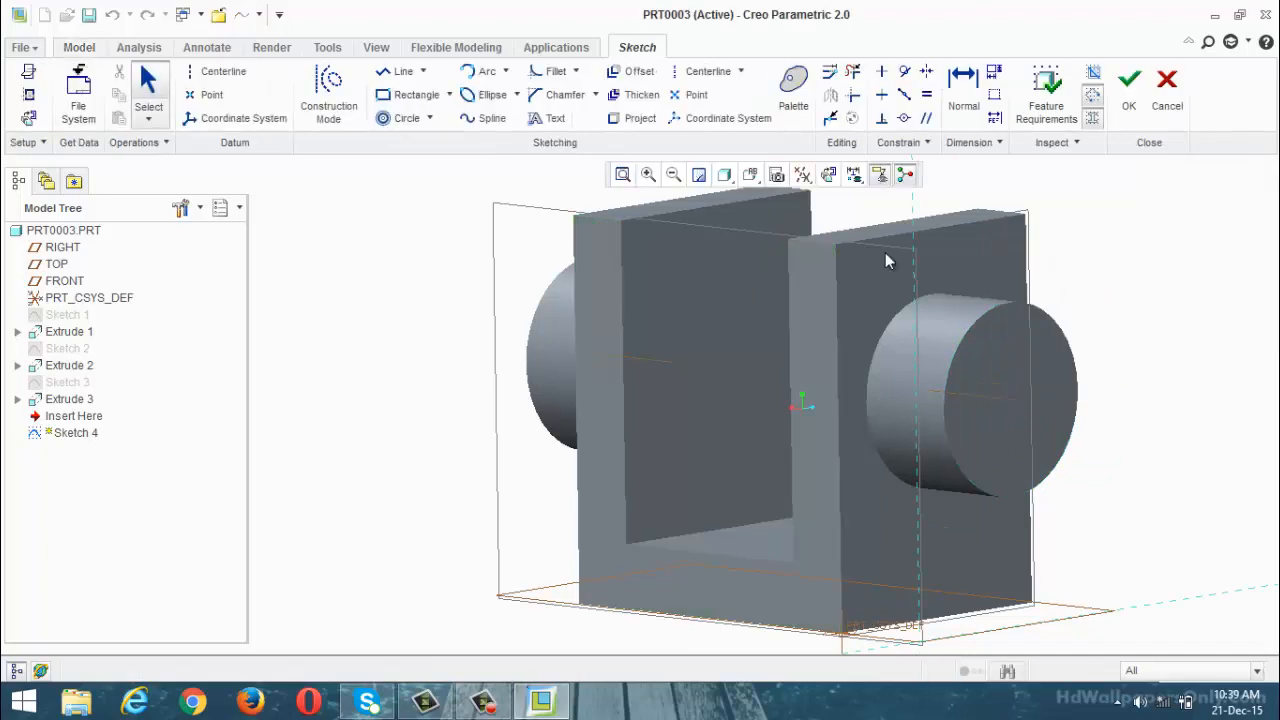
left_click(828, 175)
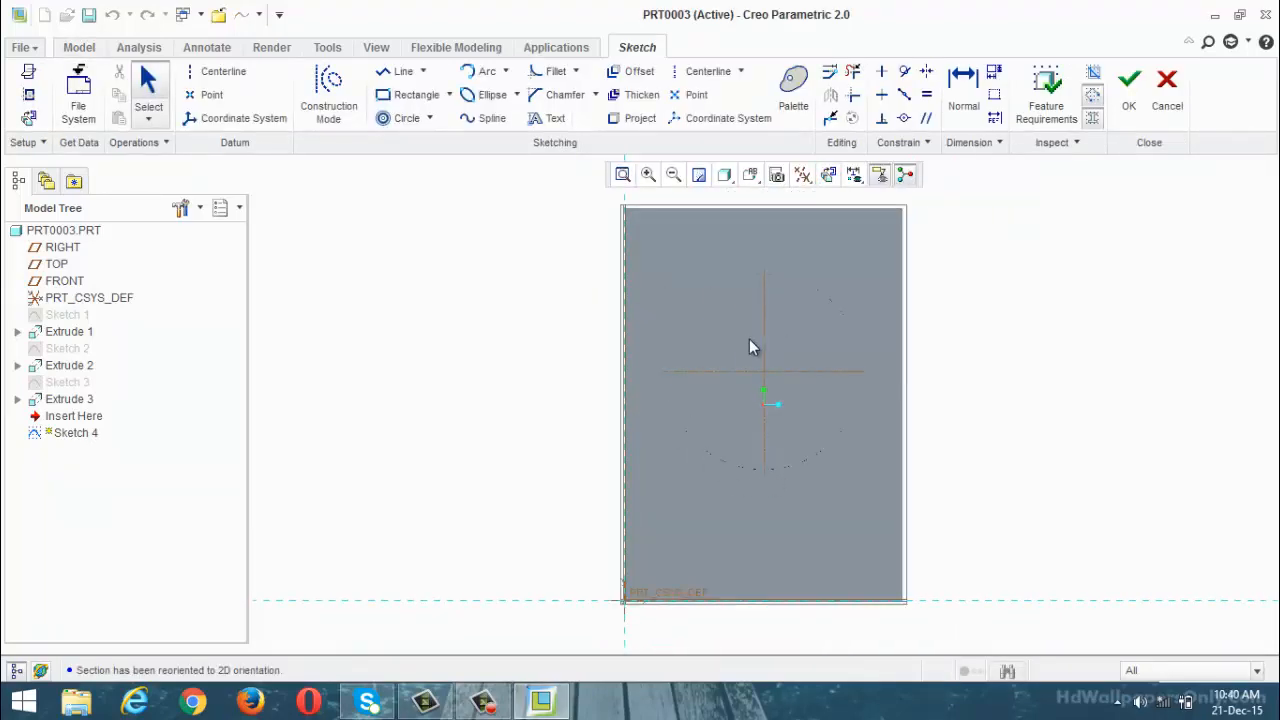
Sketch a circle concentric with the second boss's edge, set its diameter to 14 mm and finish the sketch
left_click(398, 119)
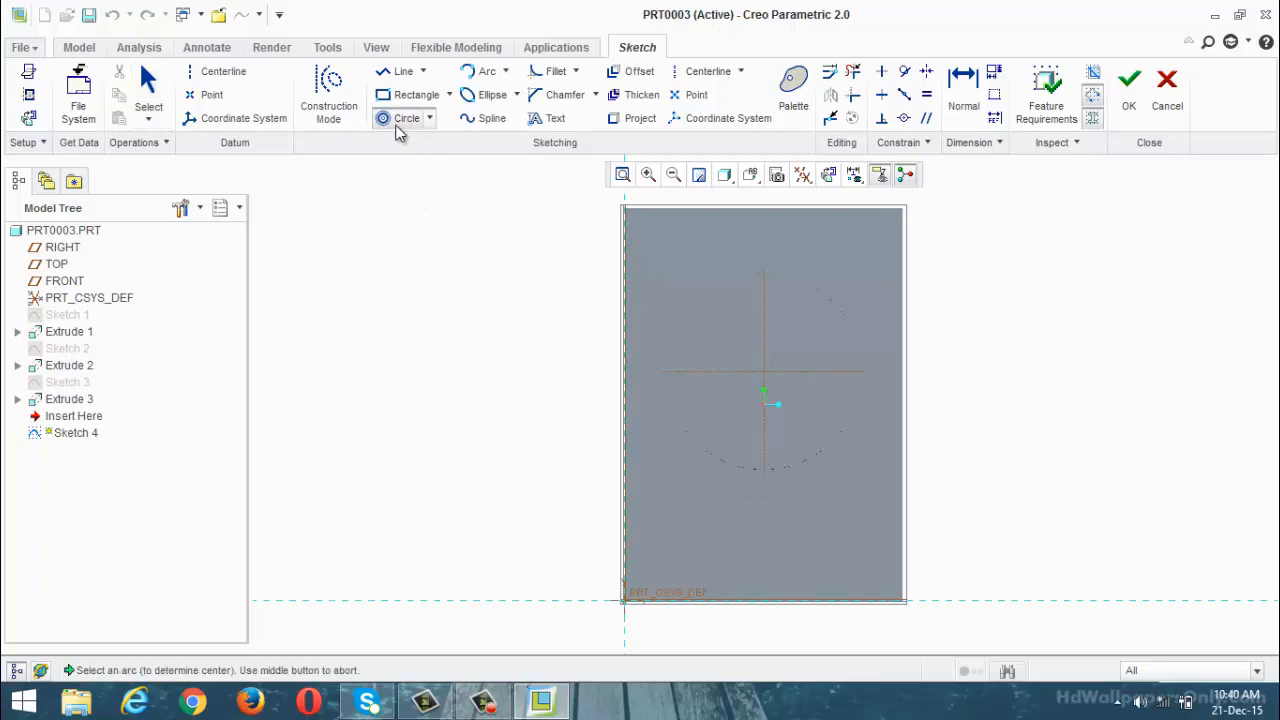
left_click(710, 293)
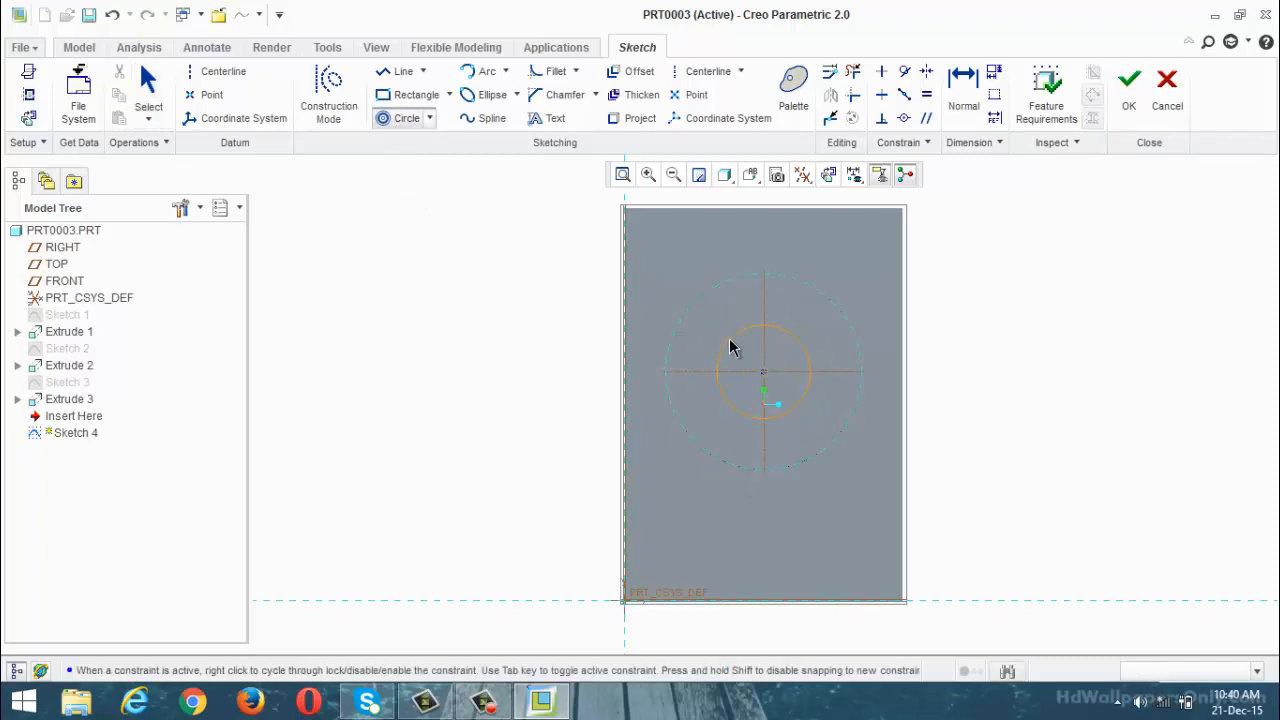
left_click(713, 345)
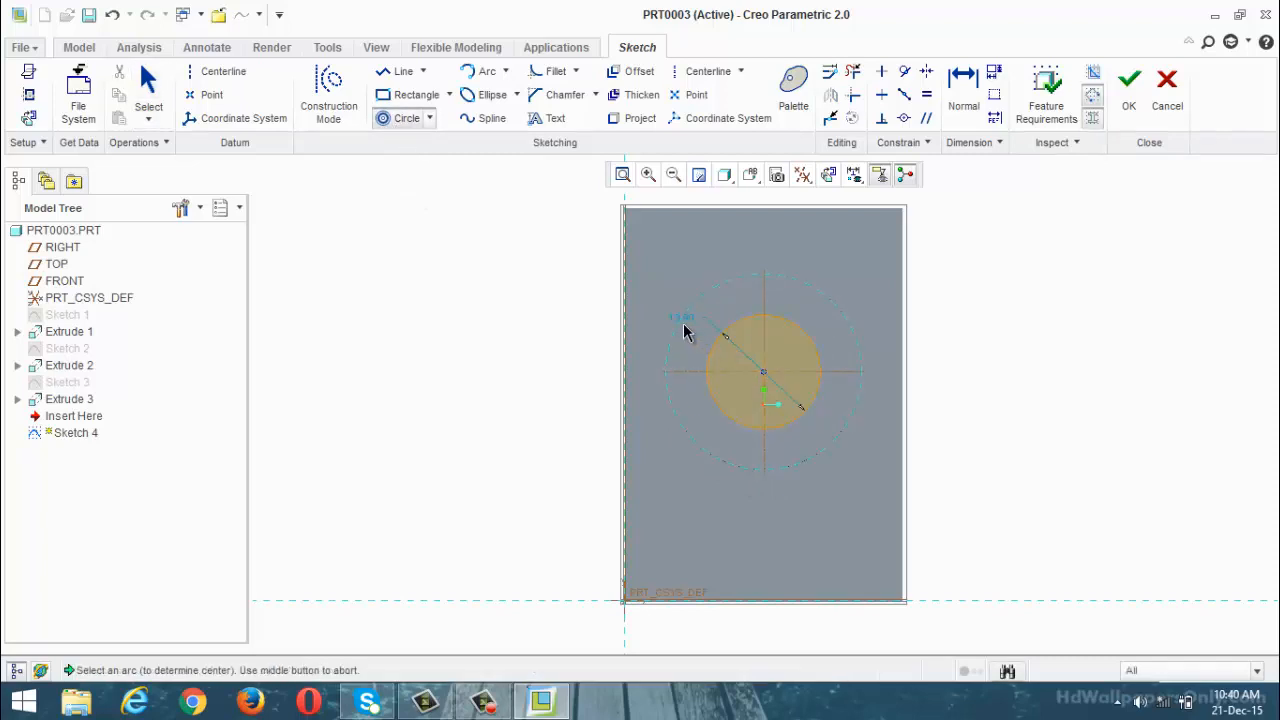
left_click(682, 320)
middle_click(681, 376)
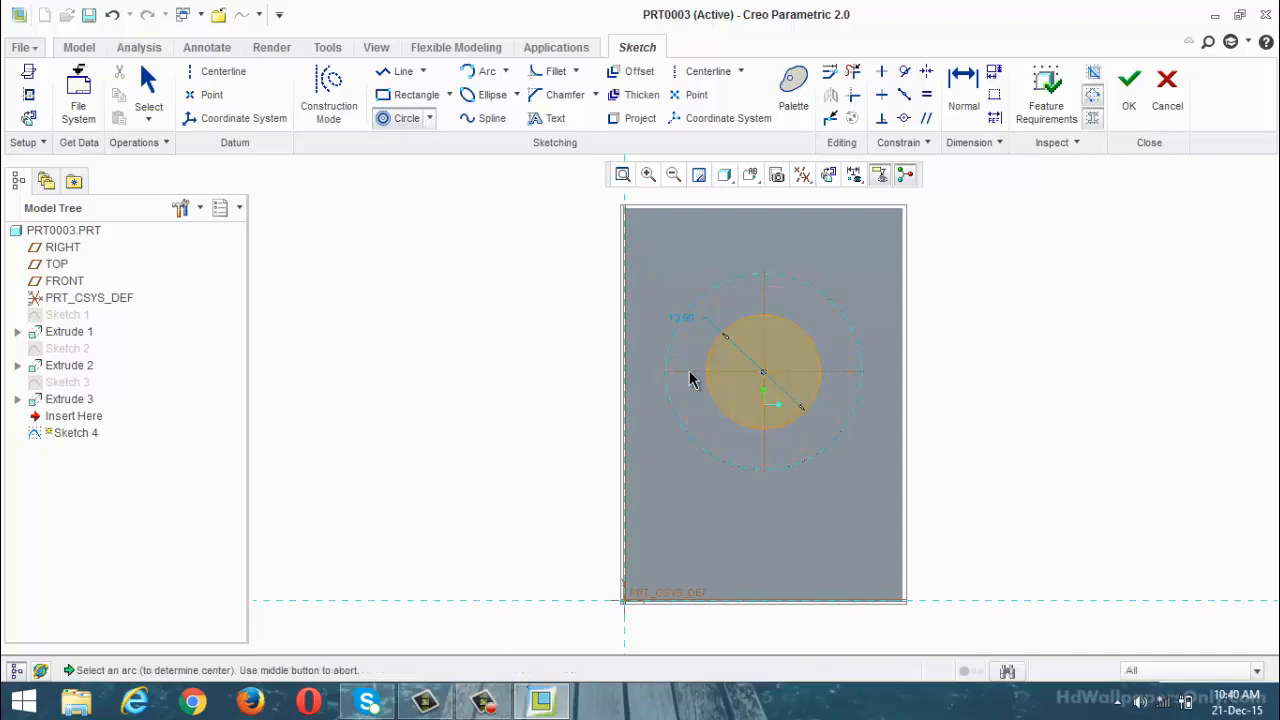
left_click(679, 319)
middle_click(708, 335)
middle_click(683, 332)
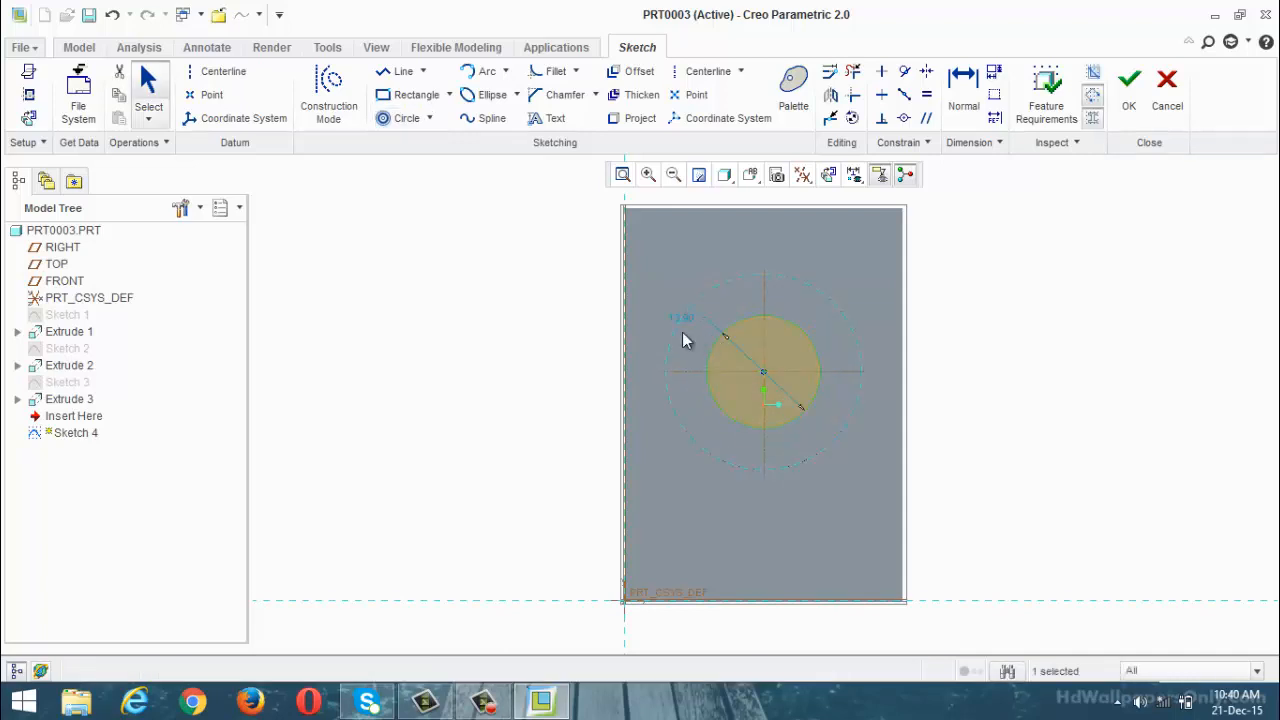
double_click(677, 318)
type("14")
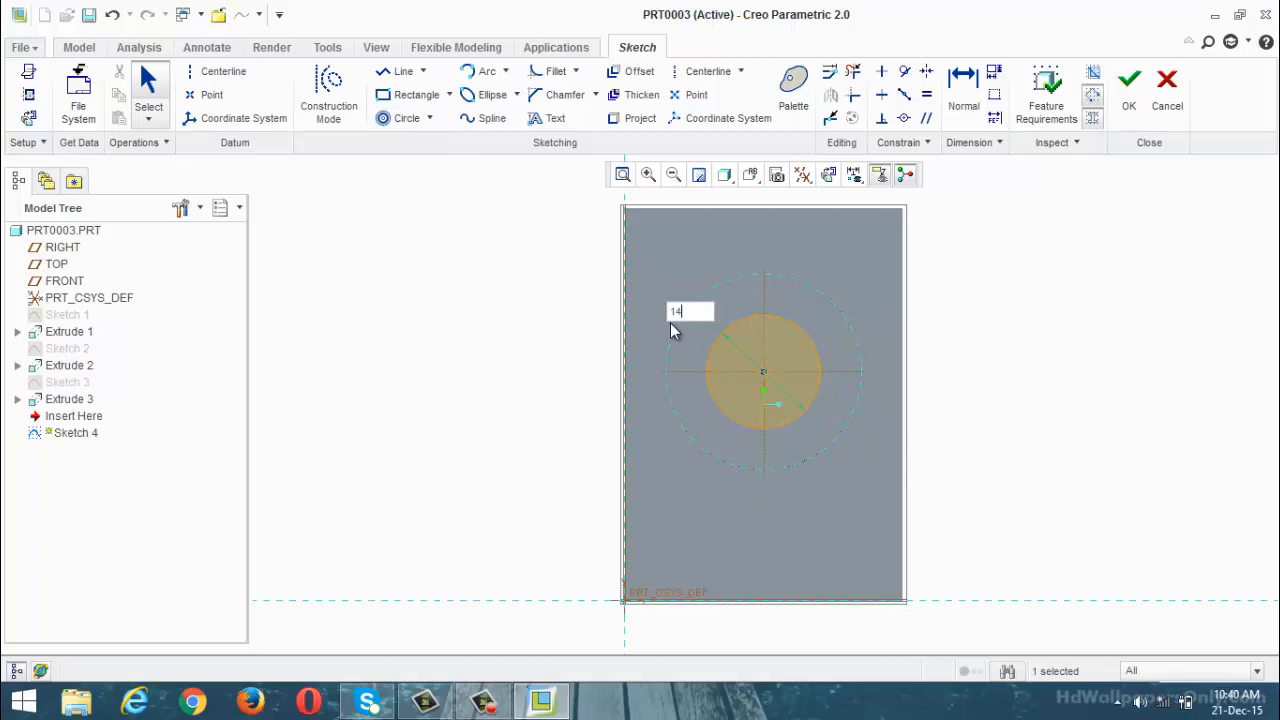
key("Return")
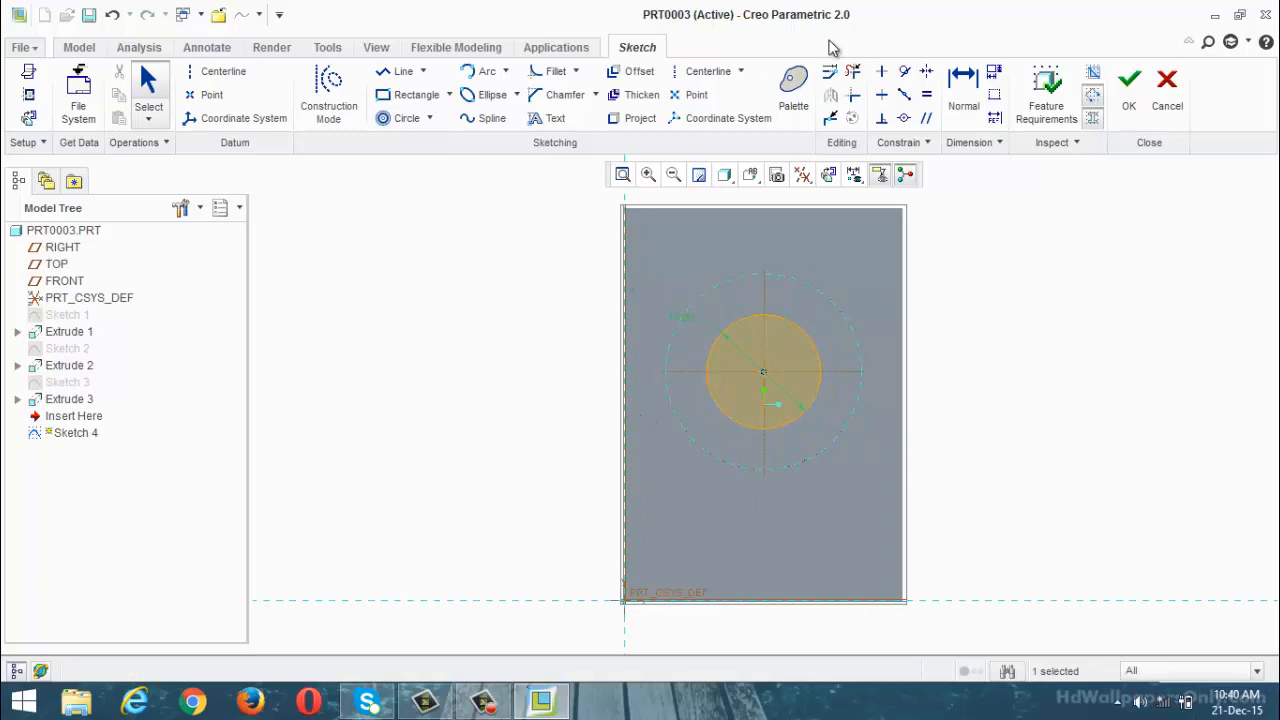
left_click(1129, 88)
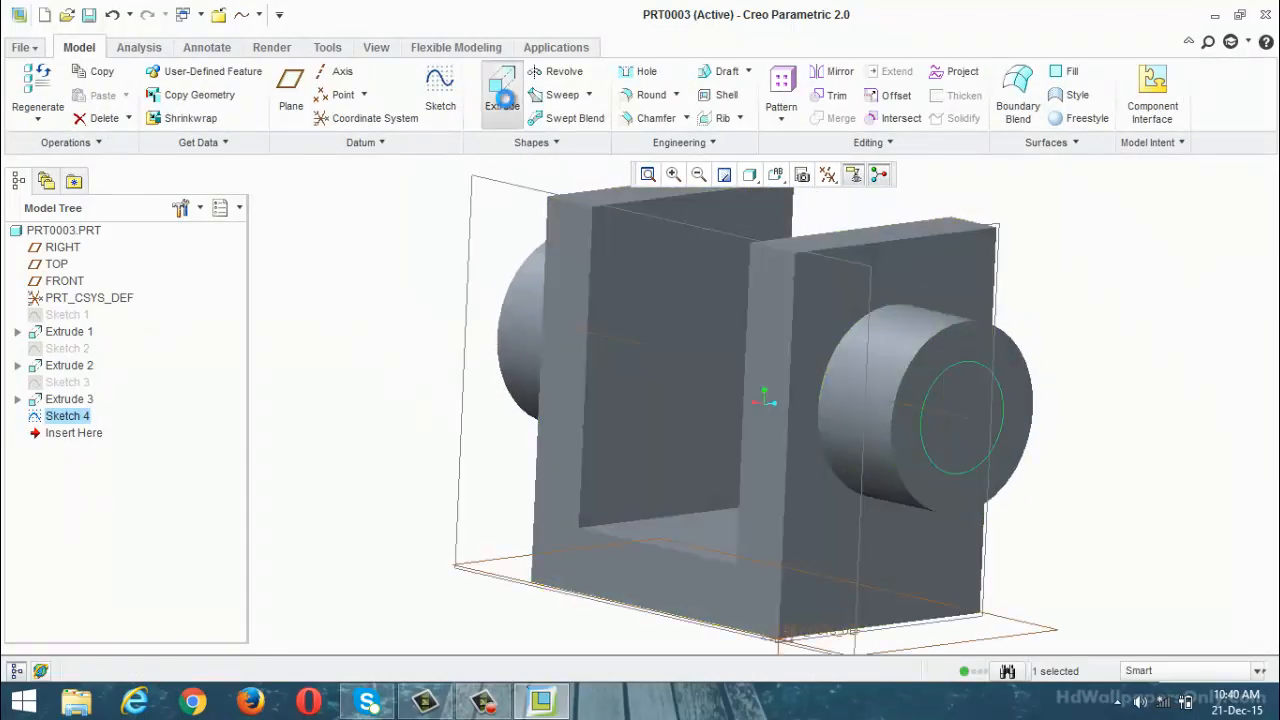
Extrude the 14 mm circle inward as a material-removing cut 90.90 mm deep through both legs and bosses
left_click(502, 90)
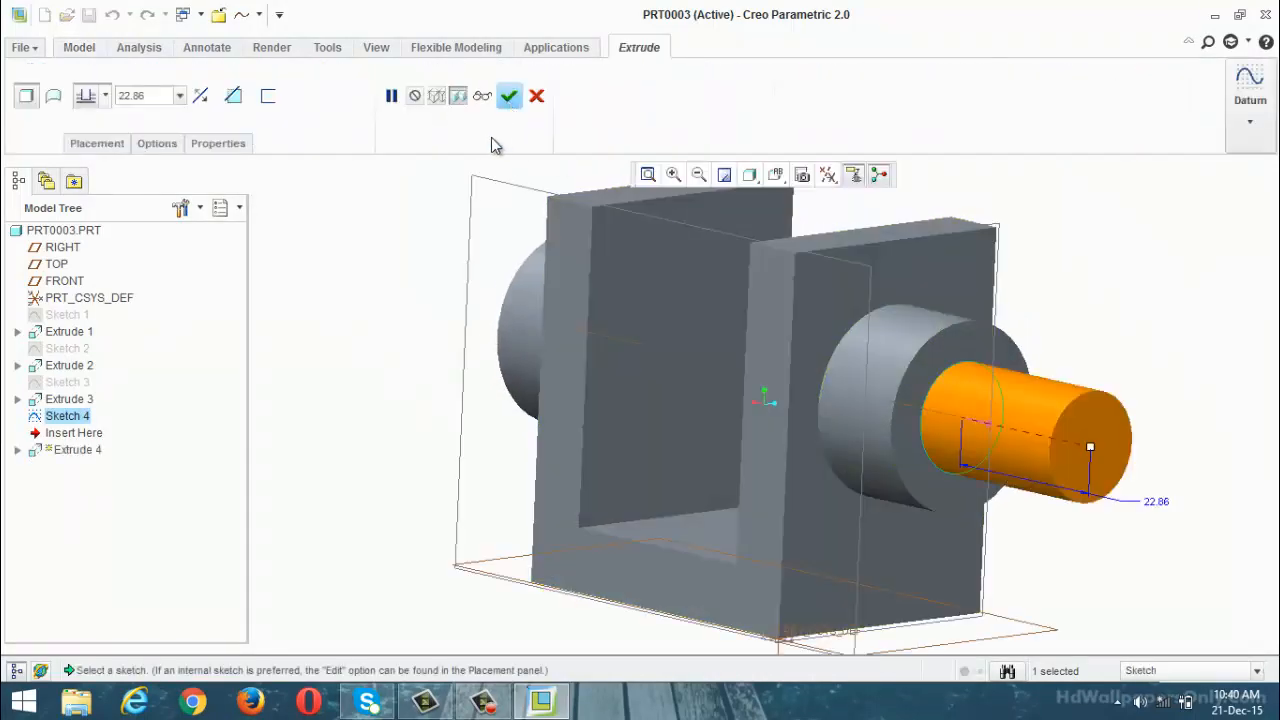
left_click(200, 95)
left_click_drag(832, 392, 440, 340)
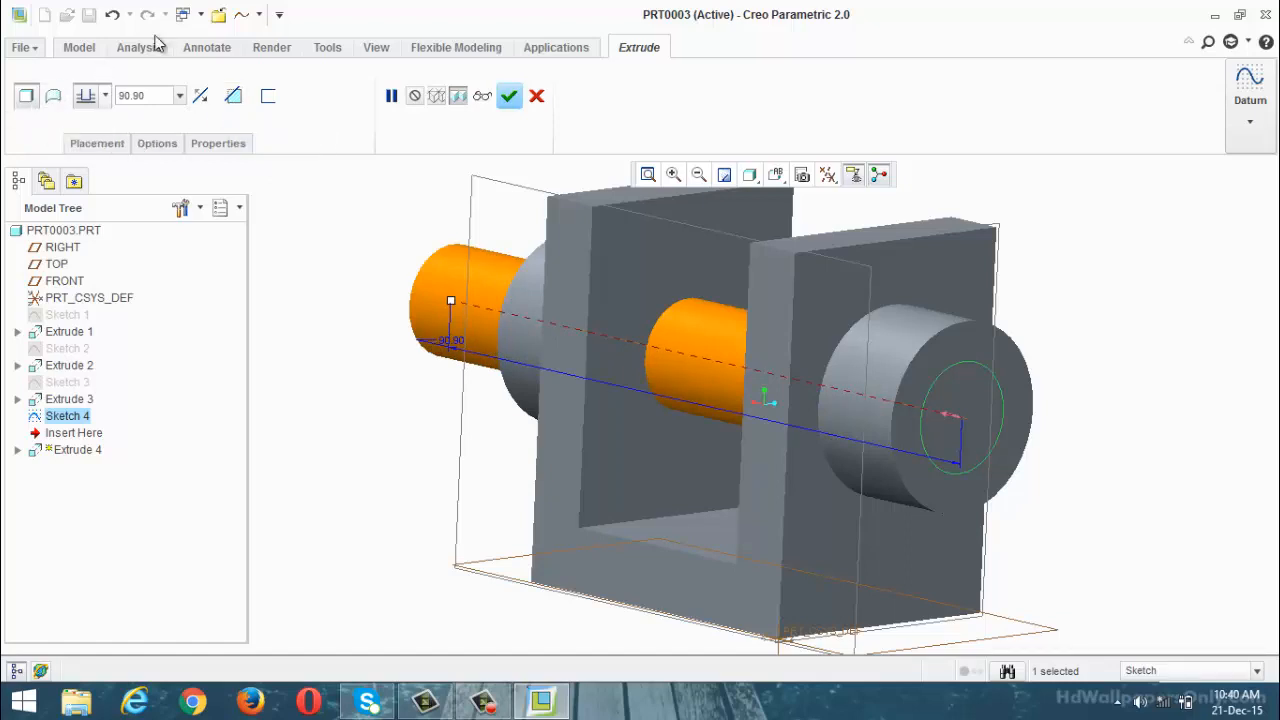
left_click(238, 104)
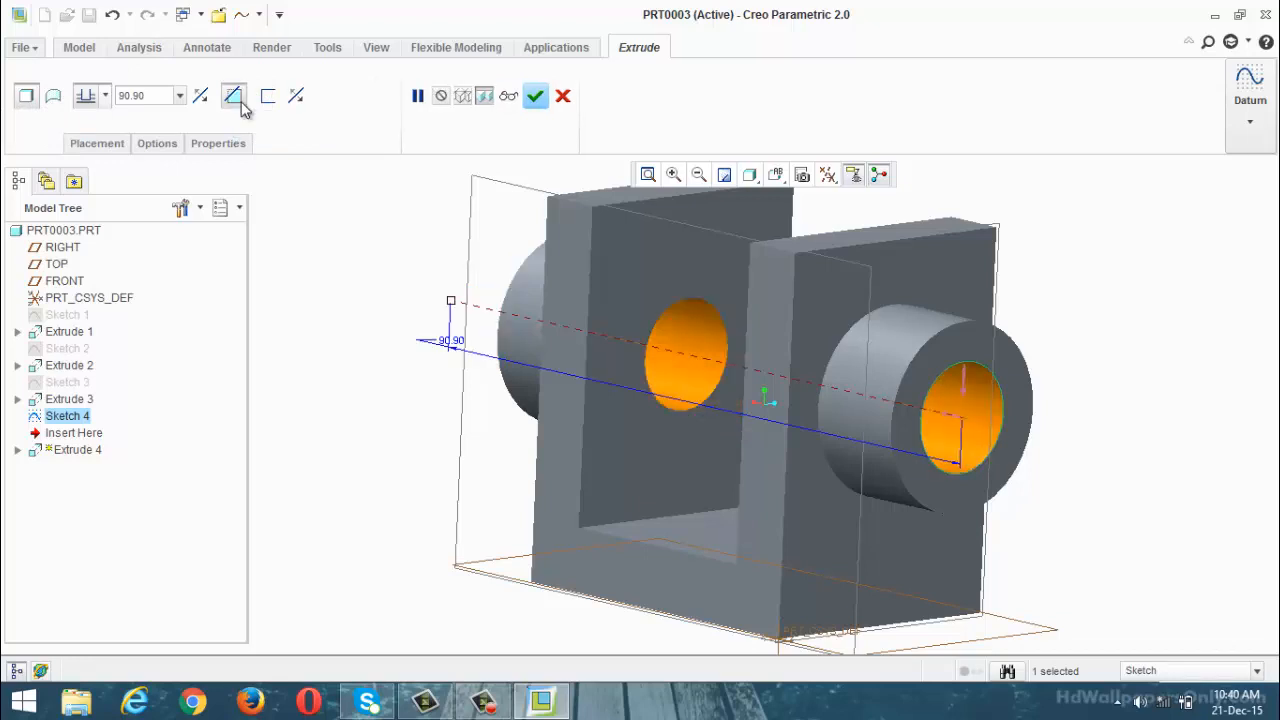
left_click(538, 96)
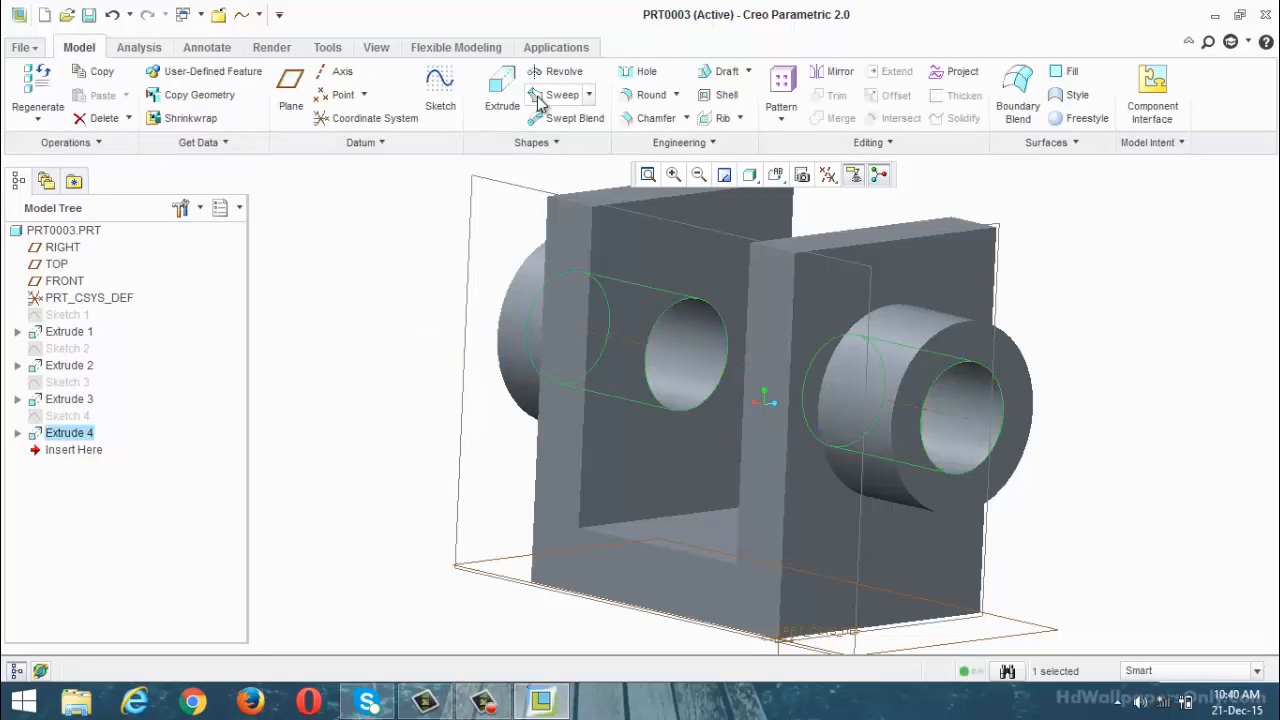
Round the inner front vertical edge of the leg opposite the circle's boss with a 5.10 mm radius
left_click(466, 262)
middle_click_drag(466, 262, 516, 333)
left_click(437, 476)
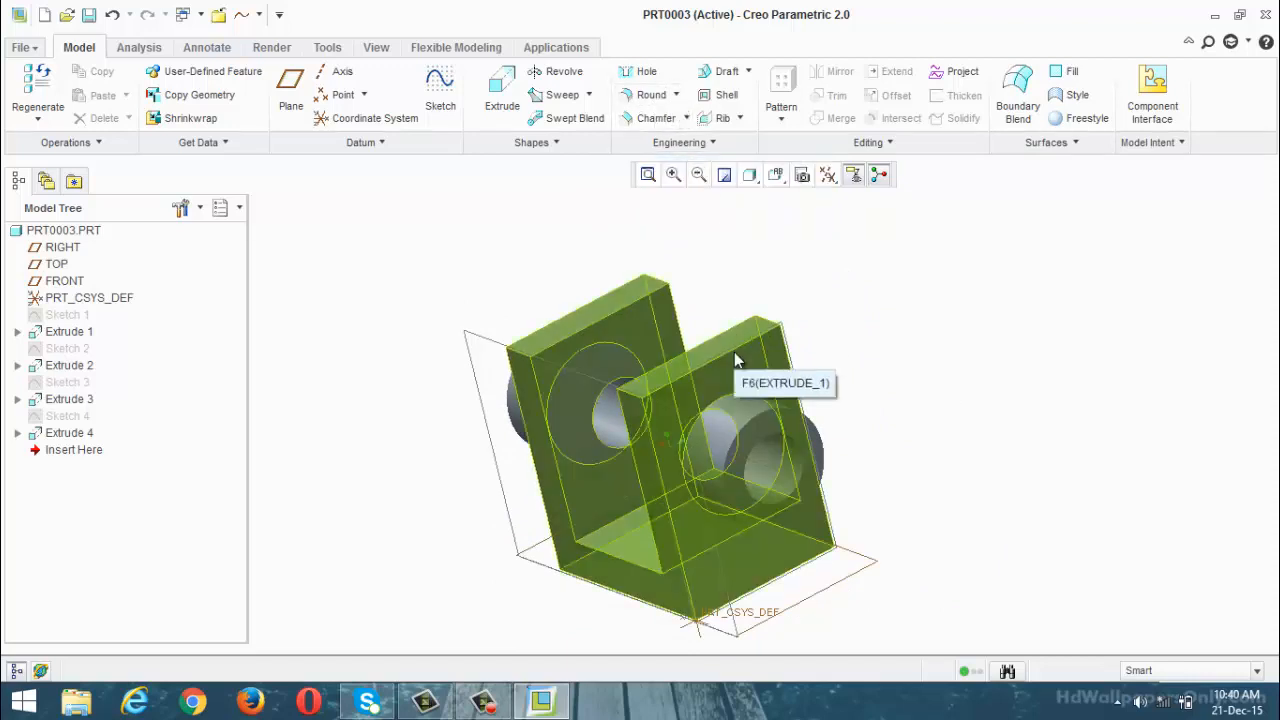
left_click(676, 95)
left_click(657, 126)
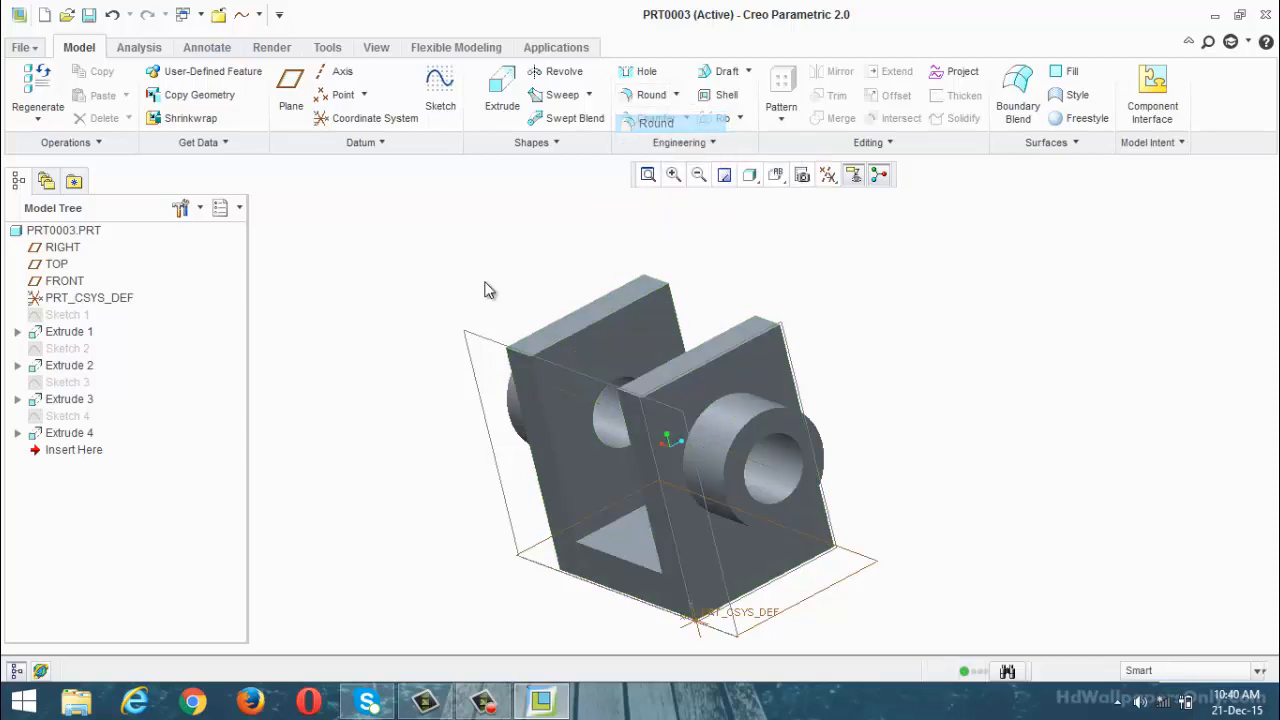
left_click(553, 447)
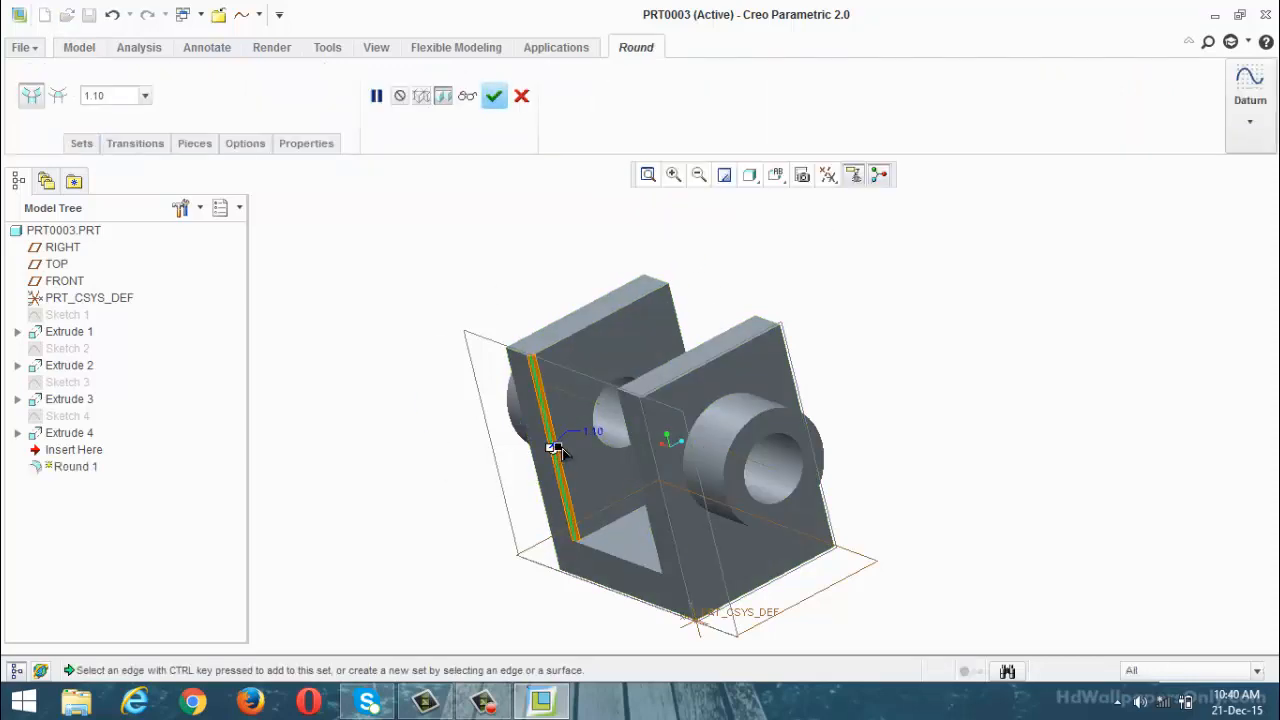
left_click_drag(558, 448, 579, 442)
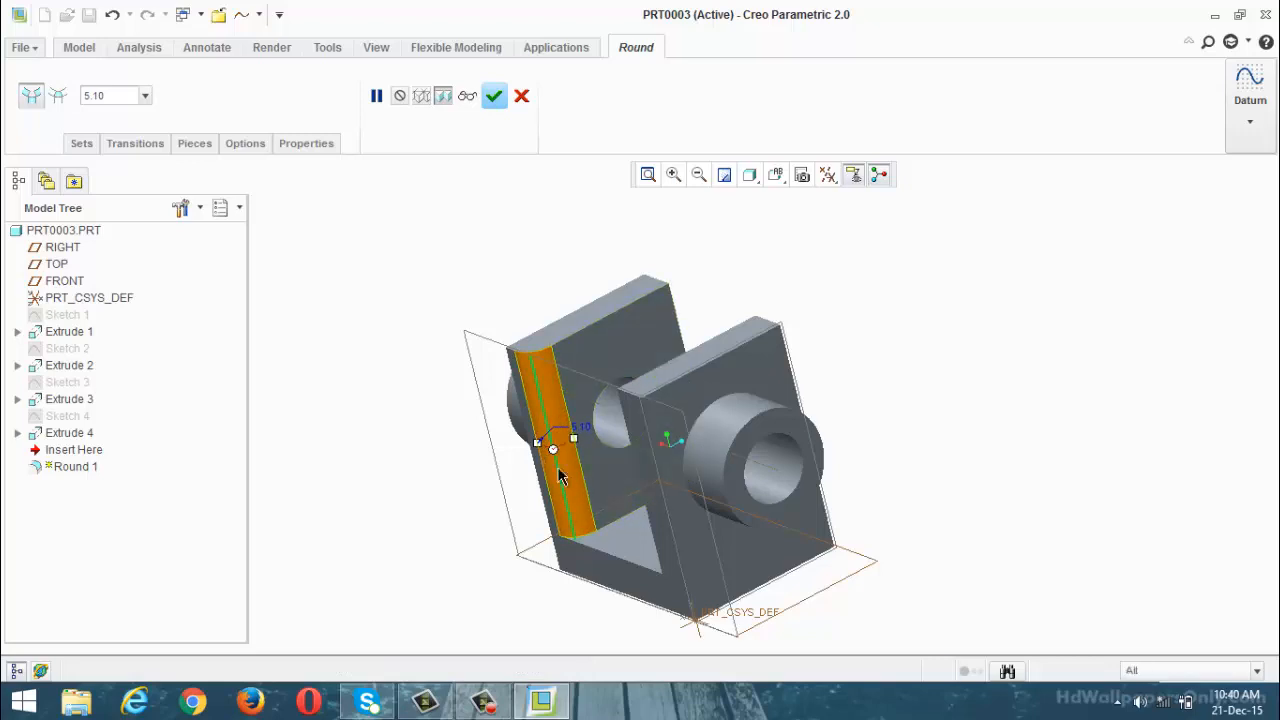
left_click(493, 96)
left_click(517, 207)
middle_click_drag(543, 297, 578, 290)
left_click(540, 701)
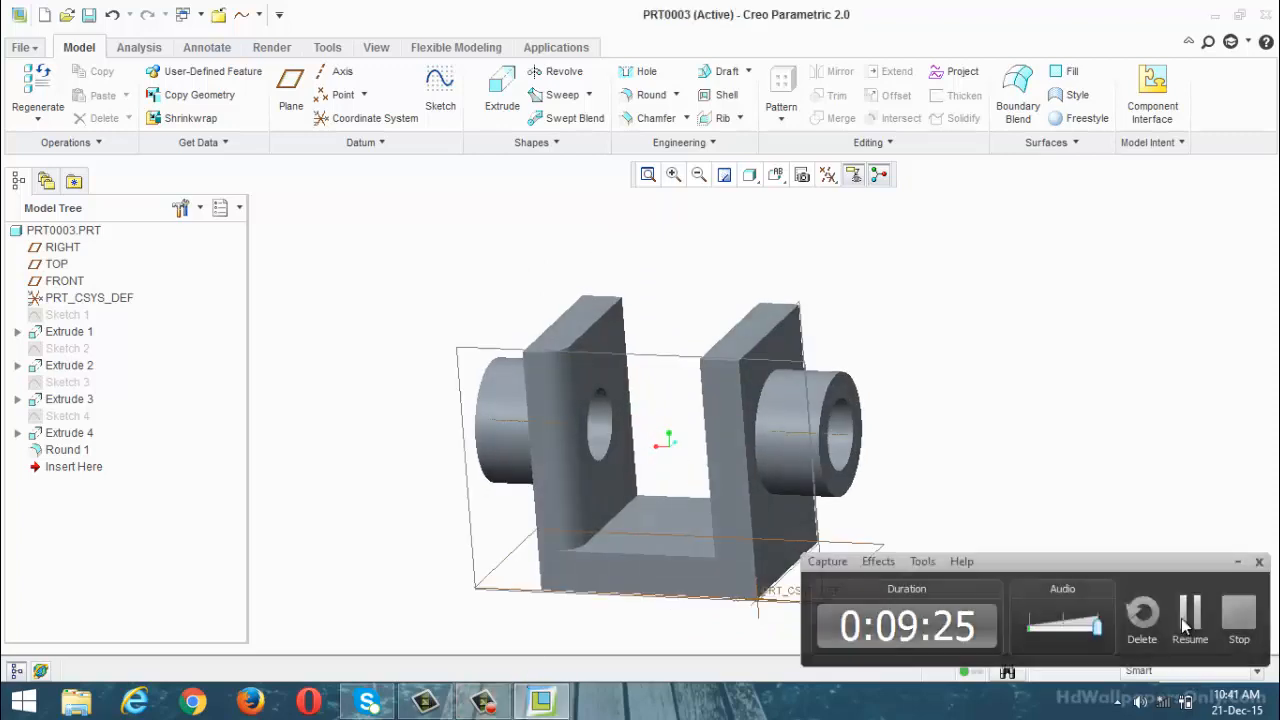
left_click(540, 701)
Chamfer the outer top edge of the other leg as D1 x D2, with D1 at 4 mm and D2 at 3.20 mm
left_click(652, 118)
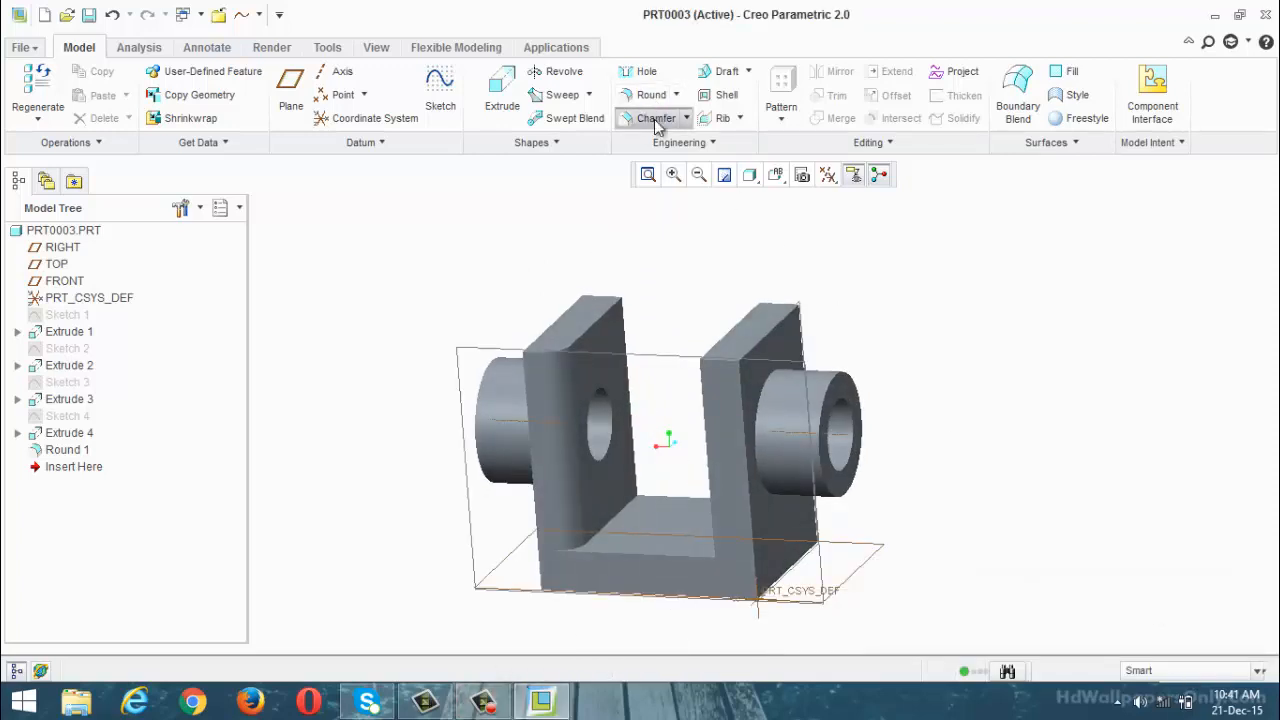
left_click(768, 336)
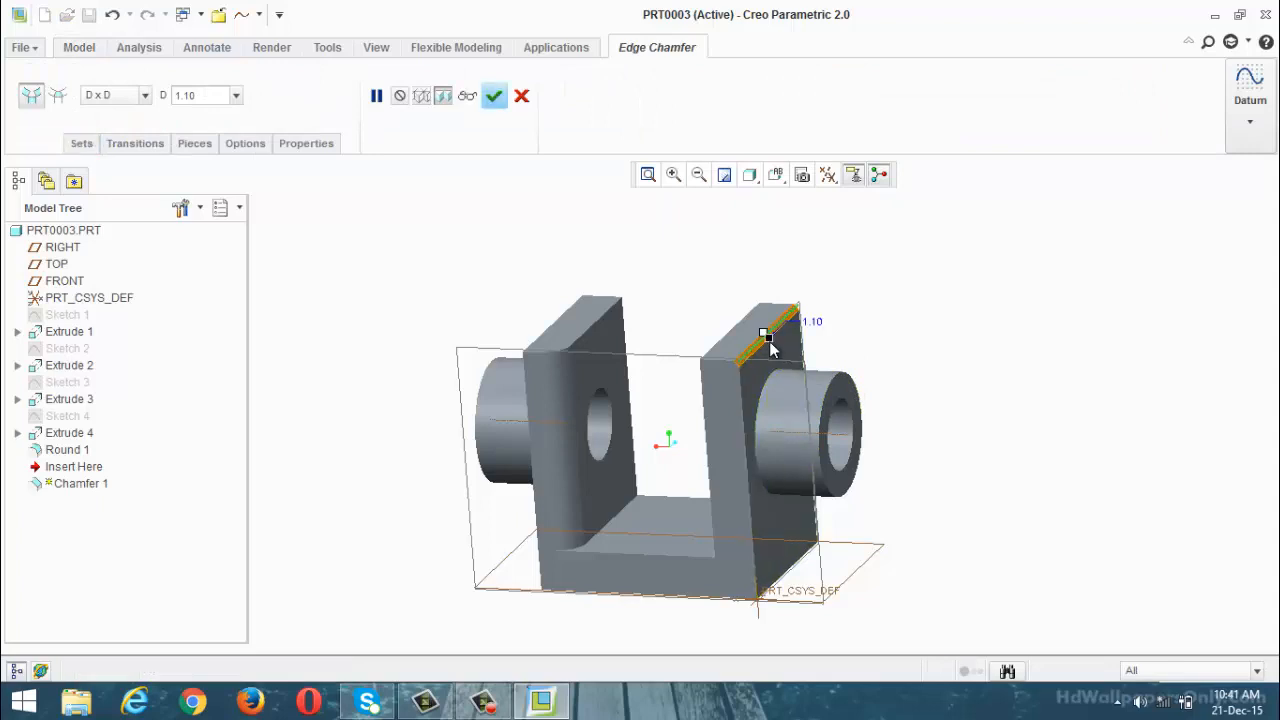
left_click_drag(767, 338, 776, 352)
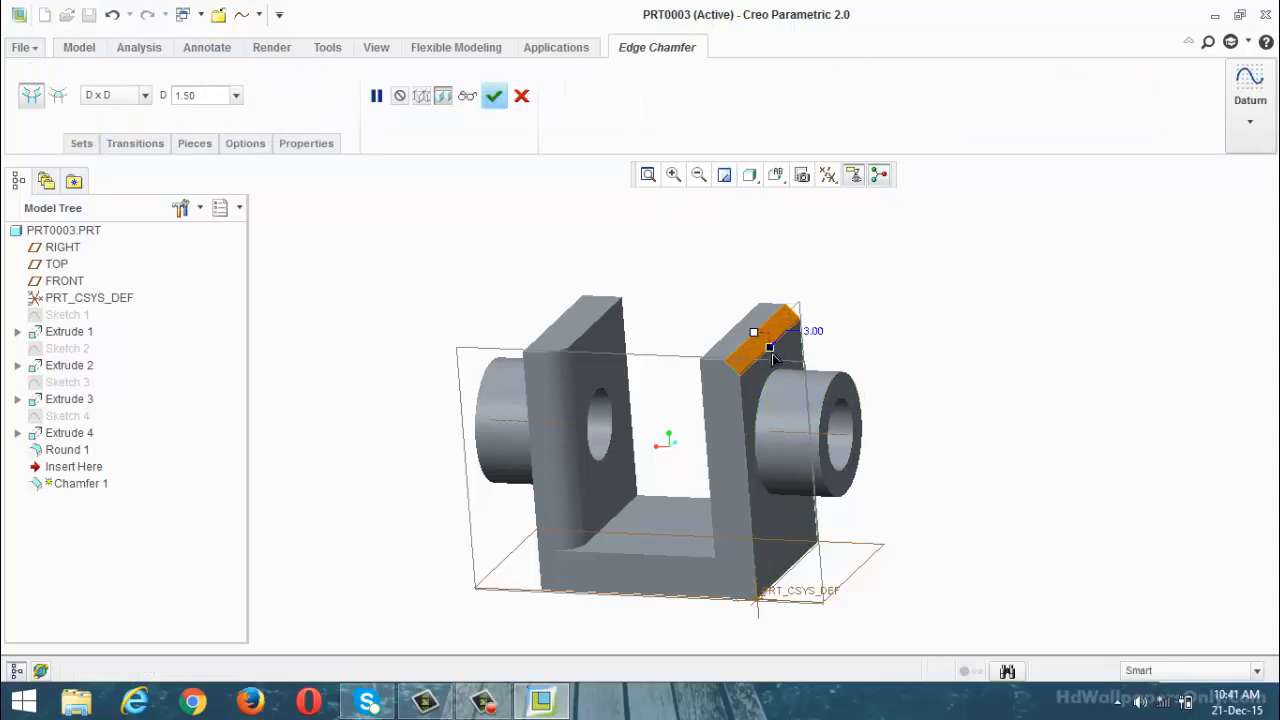
left_click(145, 95)
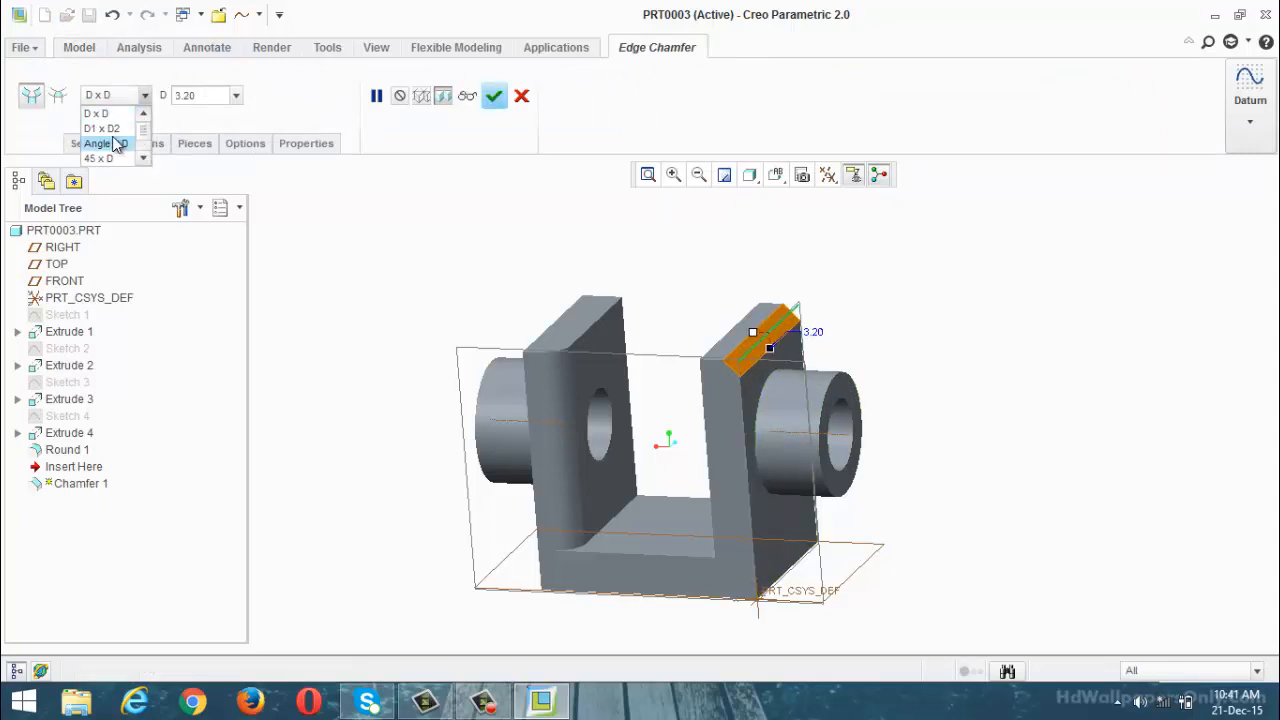
left_click(115, 128)
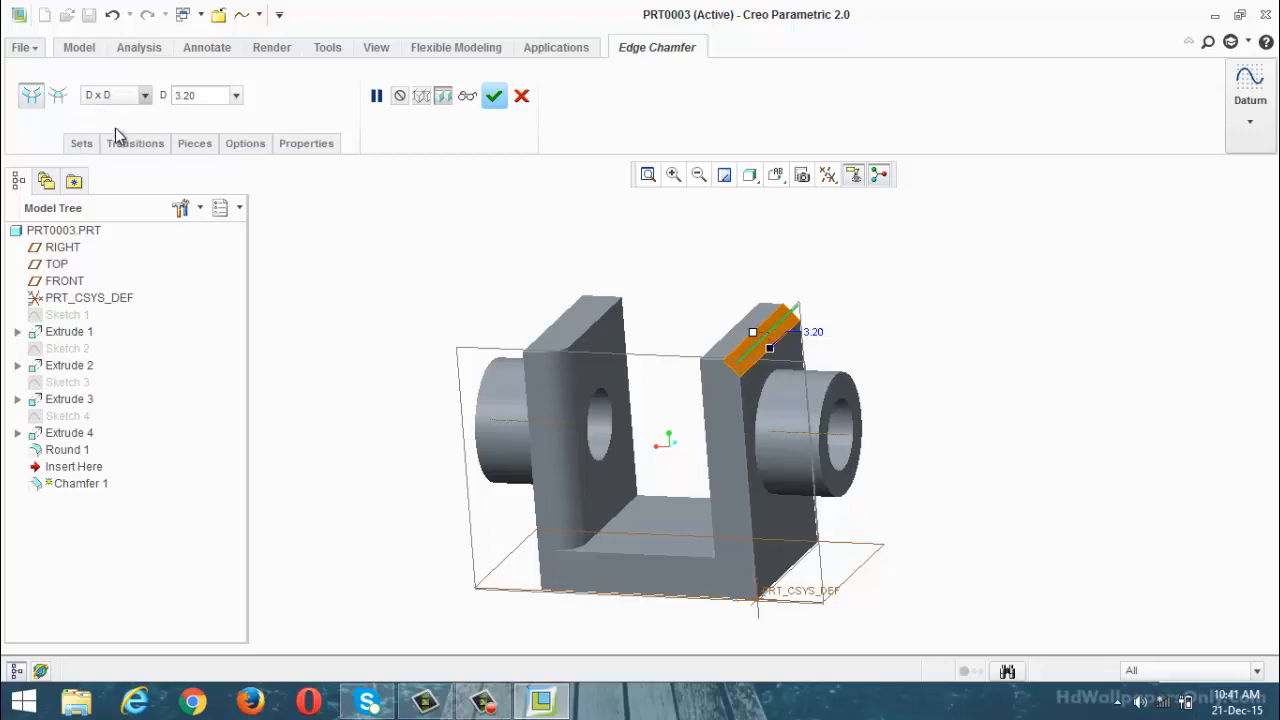
double_click(192, 95)
type("4")
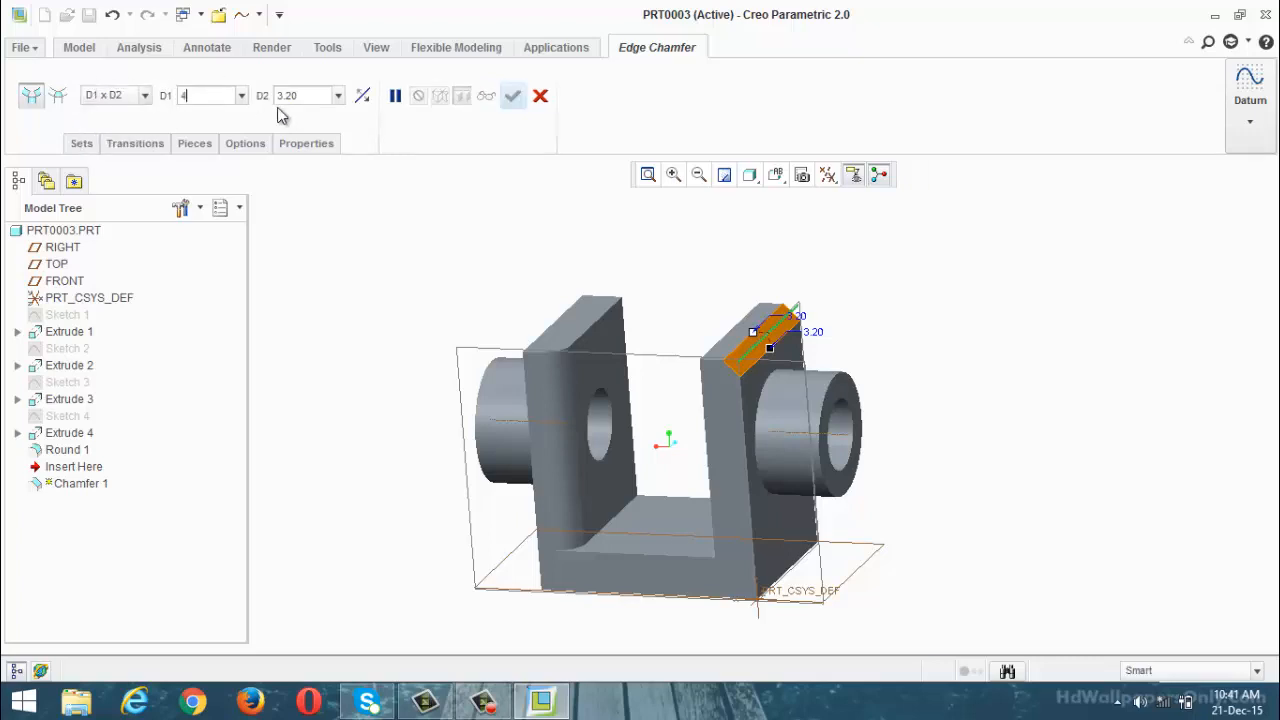
key("Return")
scroll(896, 317, "up", 5)
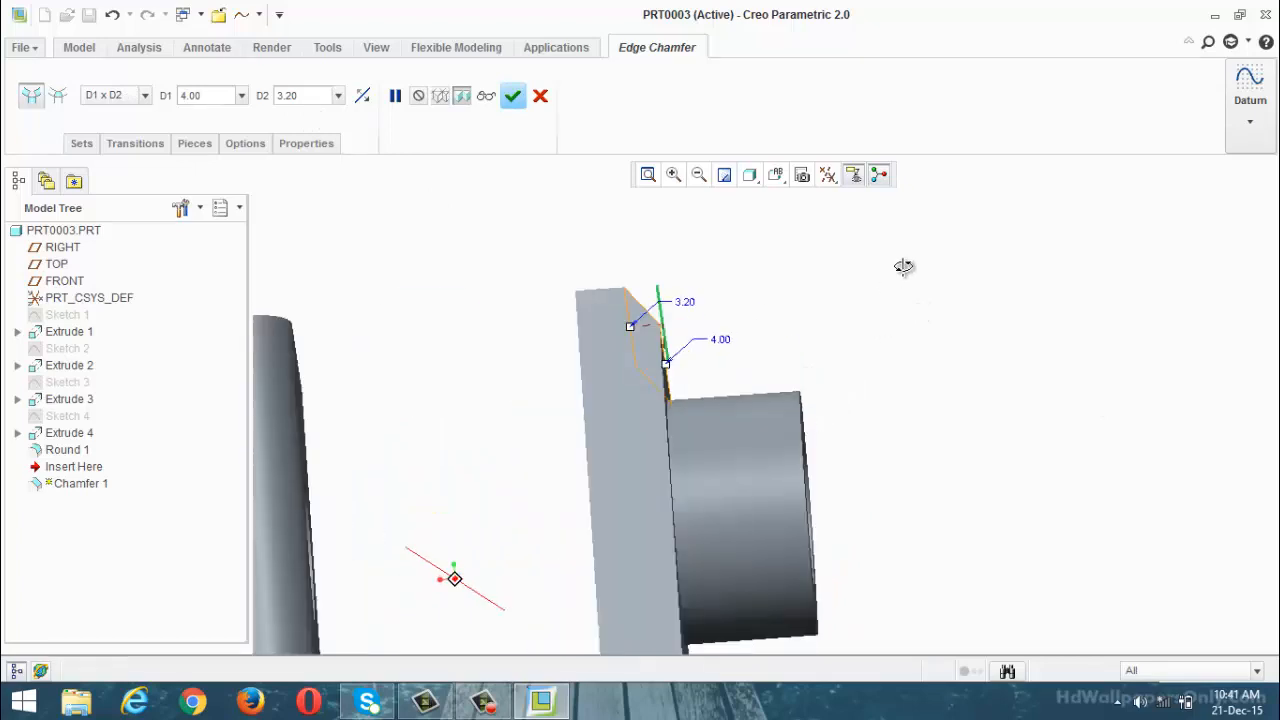
left_click(514, 97)
left_click(971, 378)
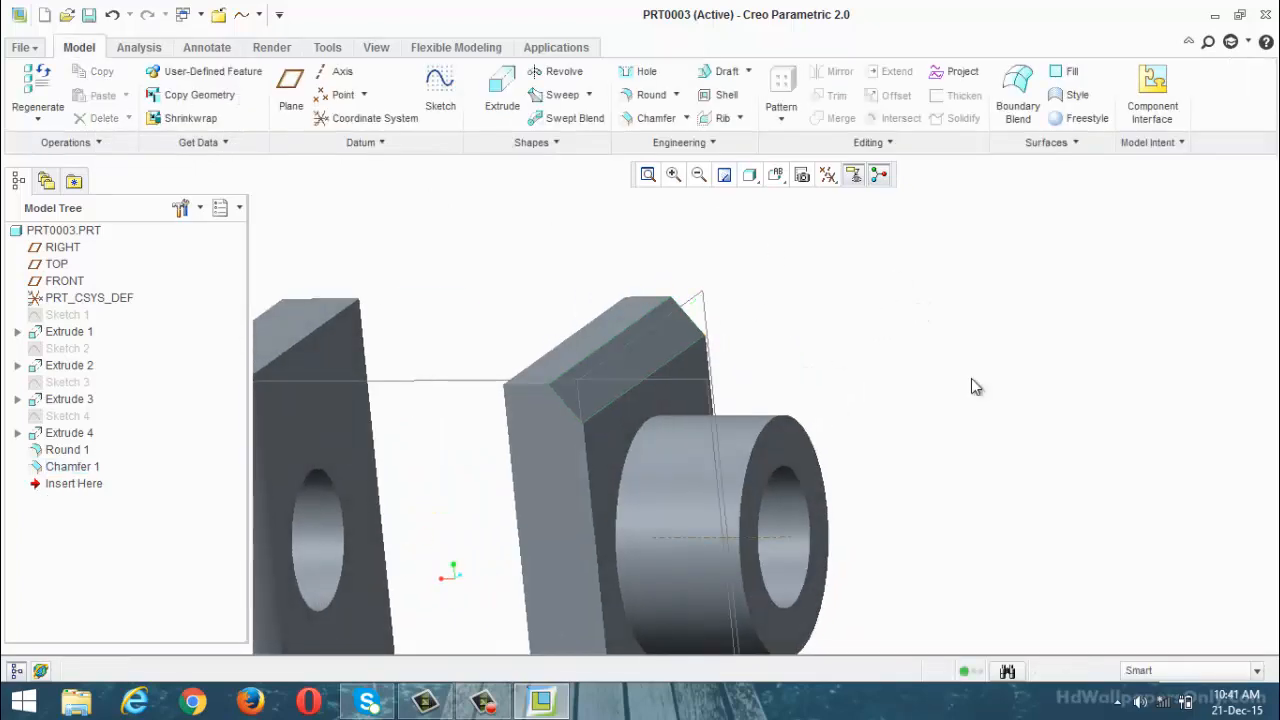
Undo the edge chamfer, the edge round and the circular cut through the legs and bosses
scroll(978, 368, "down", 3)
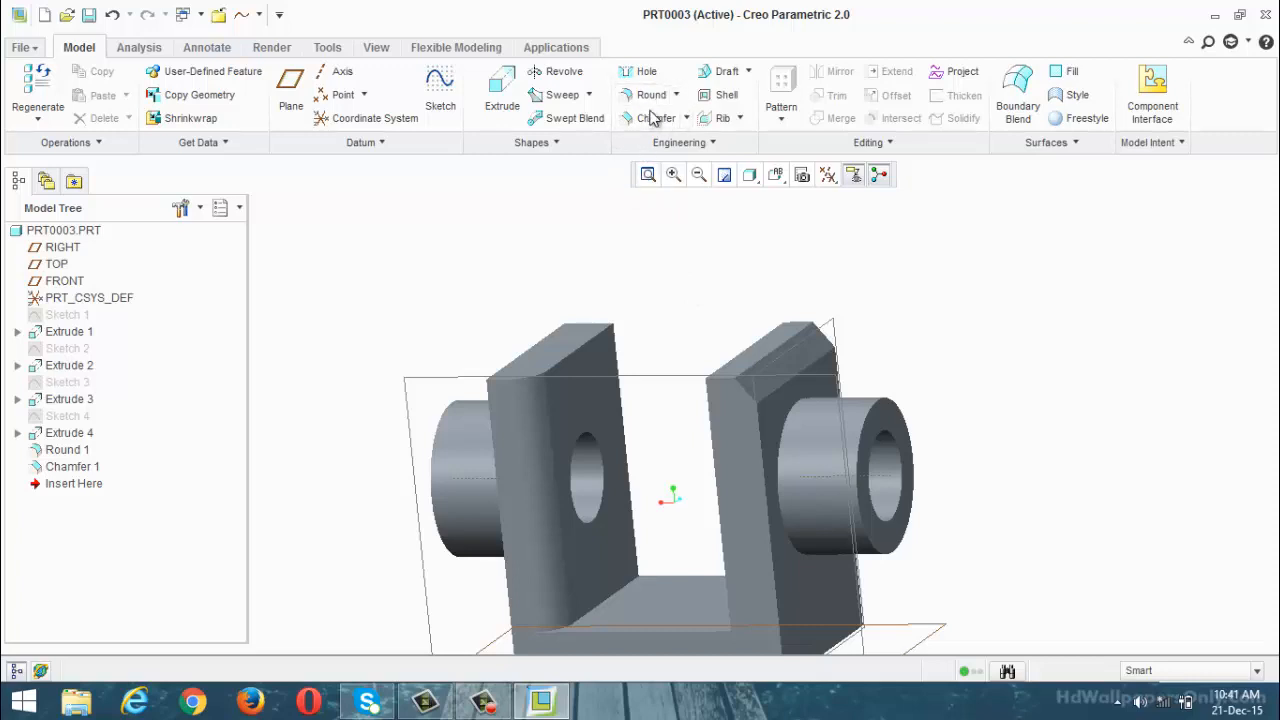
scroll(700, 334, "down", 2)
mouse_move(700, 334)
middle_mouse_down()
mouse_move(737, 348)
mouse_move(789, 331)
mouse_move(720, 360)
middle_mouse_up()
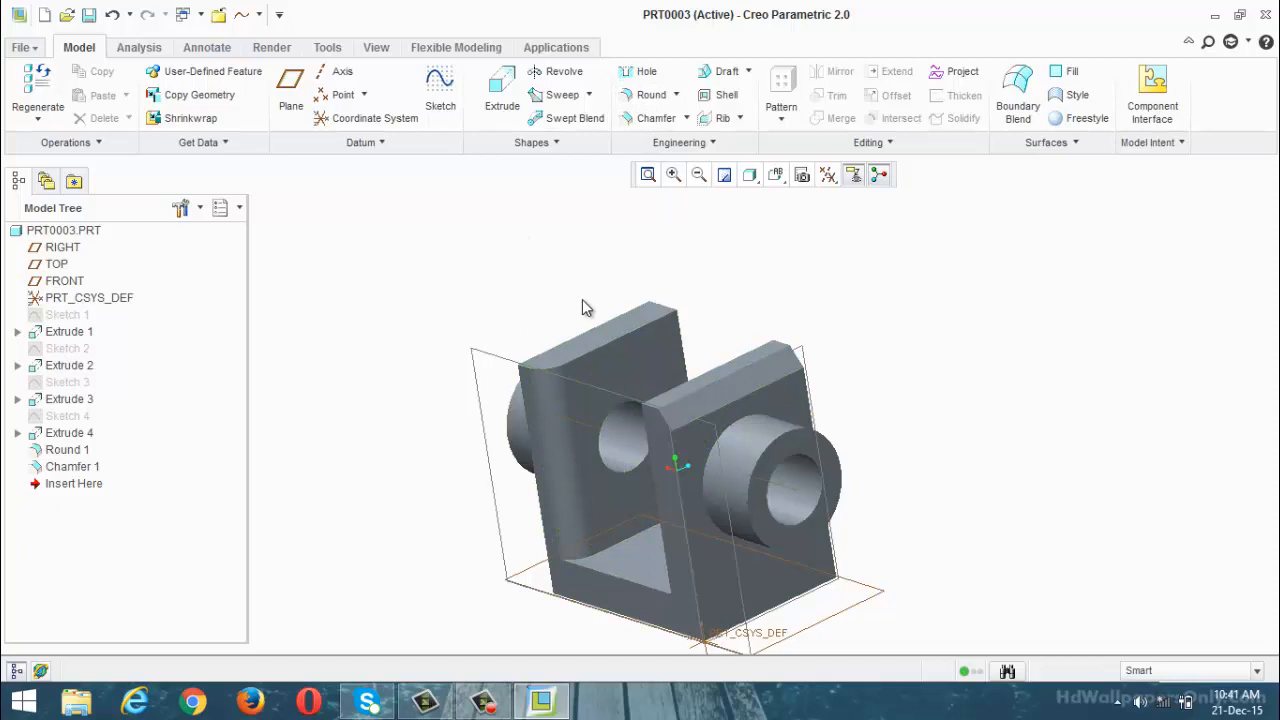
key("ctrl+z")
key("ctrl+z")
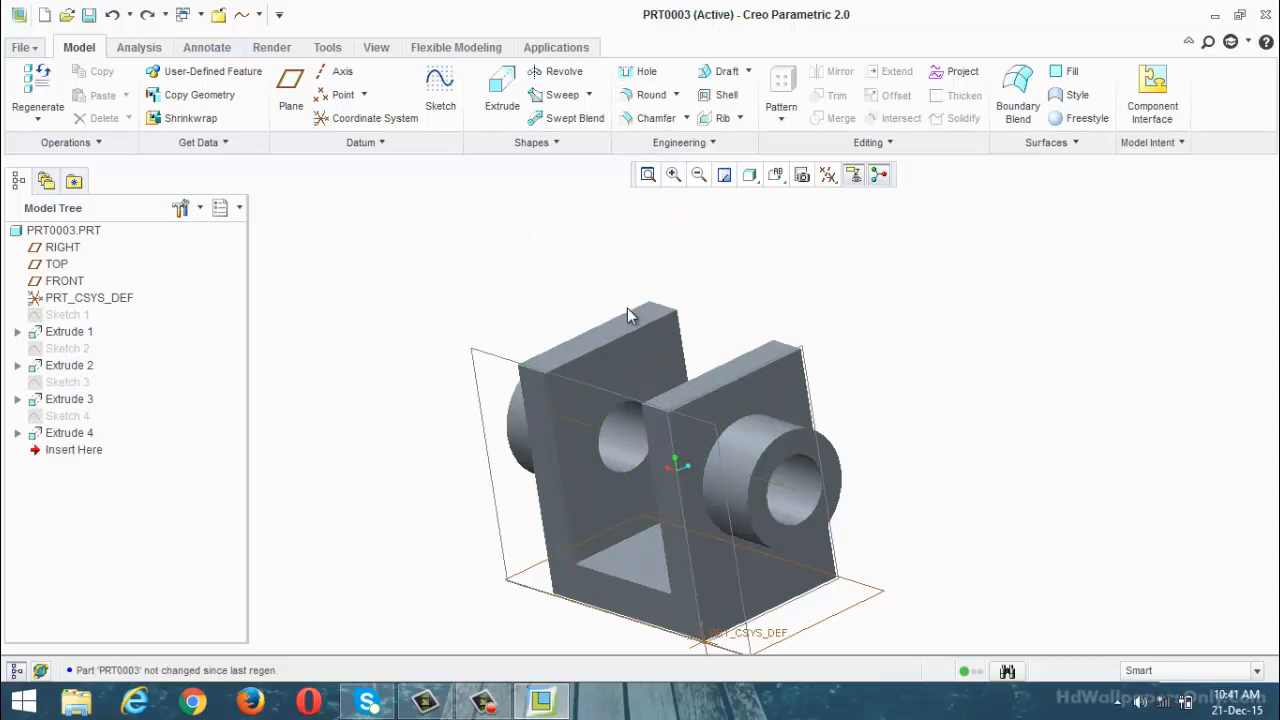
key("ctrl+z")
key("ctrl+z")
key("ctrl+z")
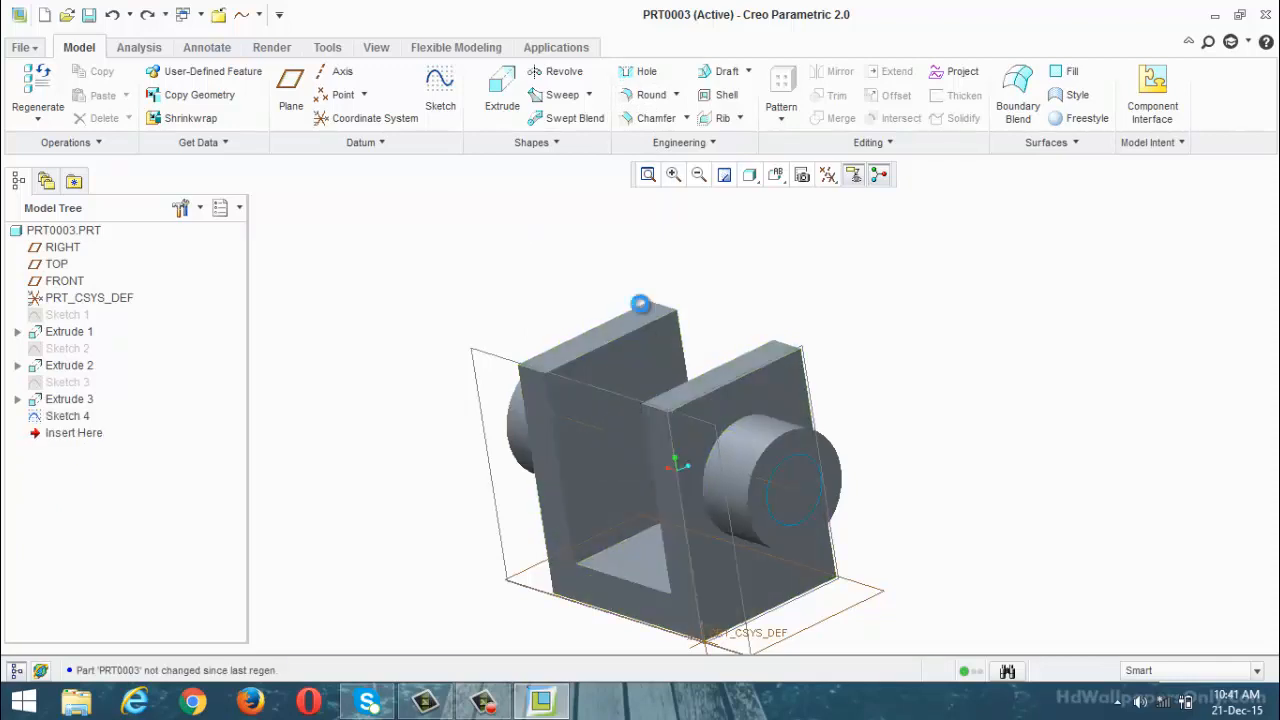
key("ctrl+z")
key("ctrl+z")
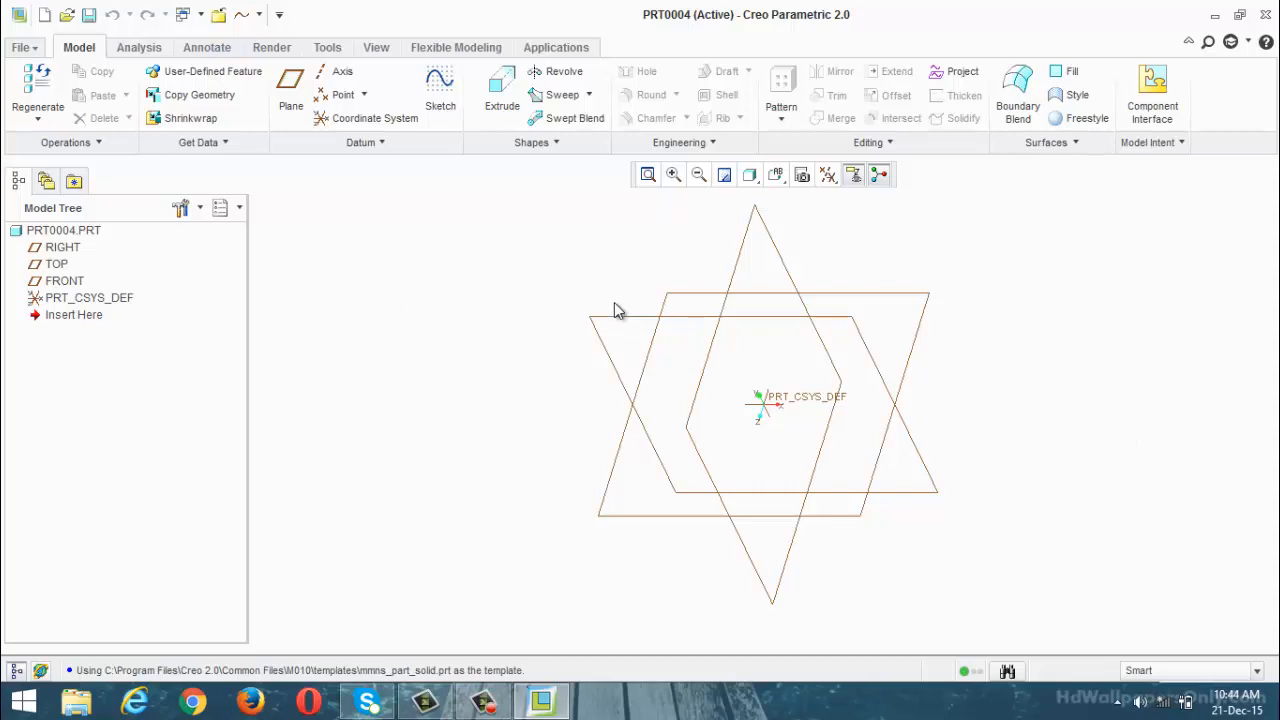
Start a new sketch on the FRONT plane of the empty part and orient the view parallel to it
left_click(671, 319)
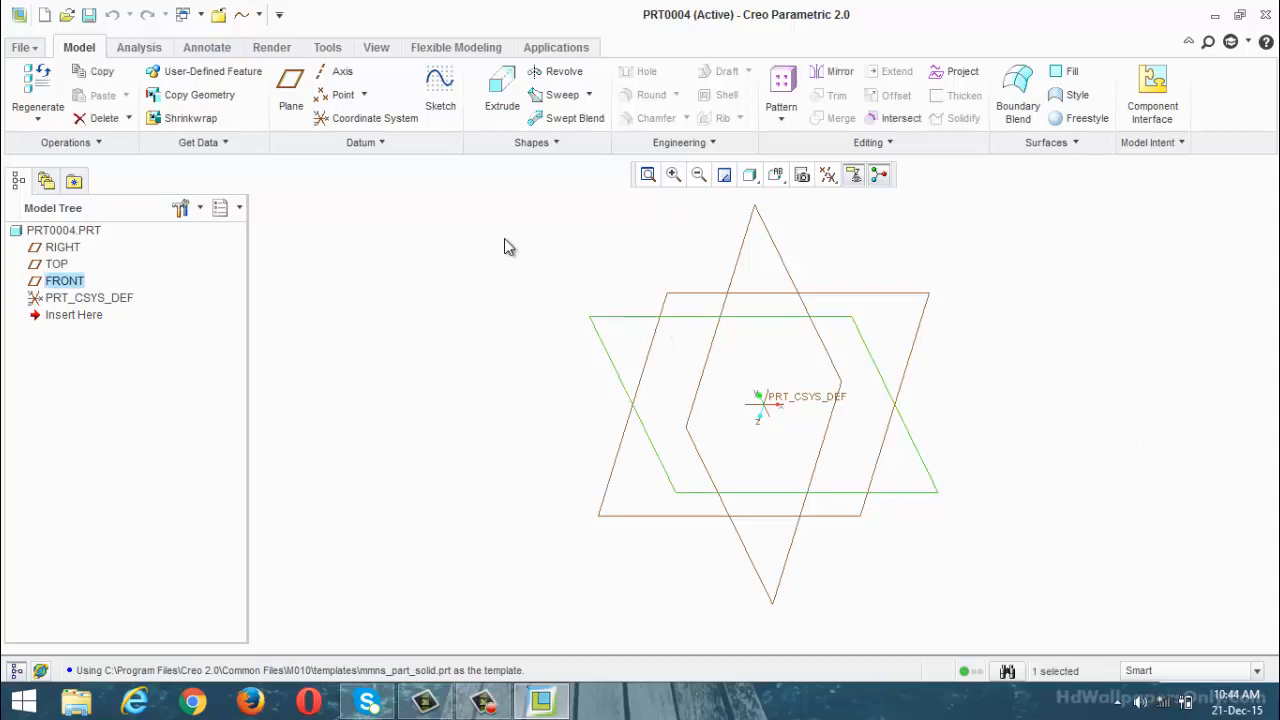
left_click(440, 90)
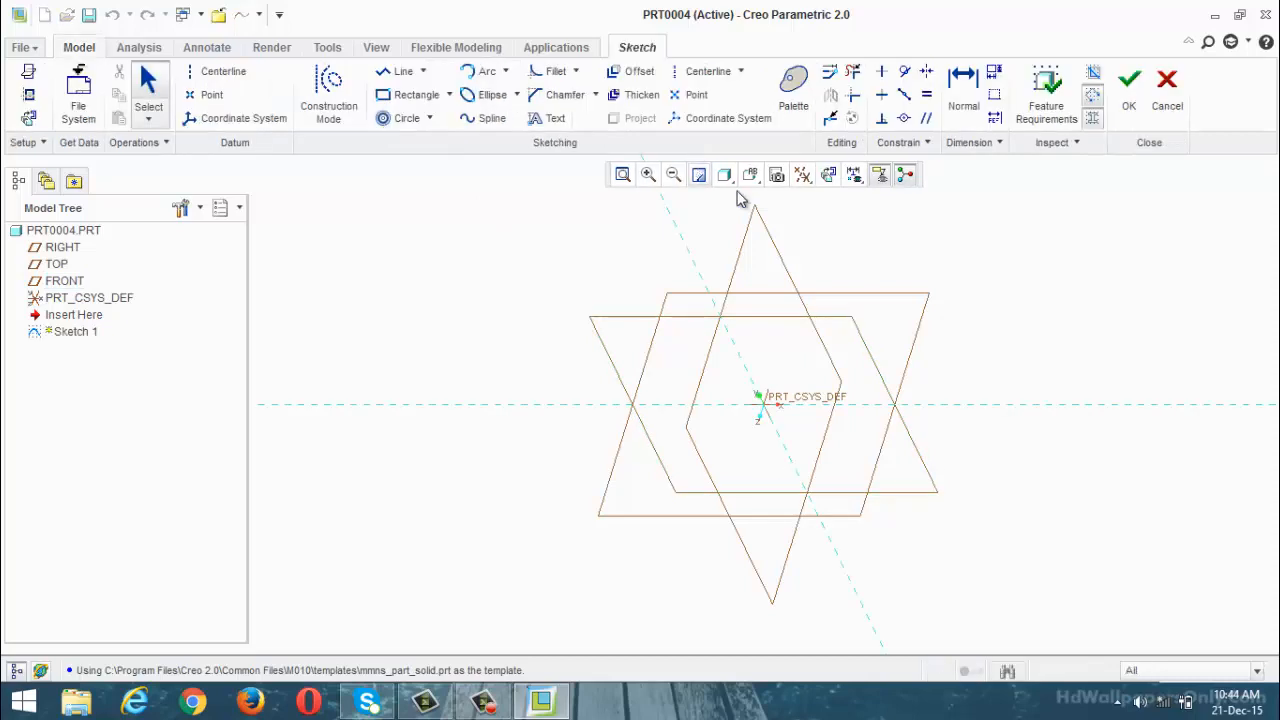
left_click(828, 174)
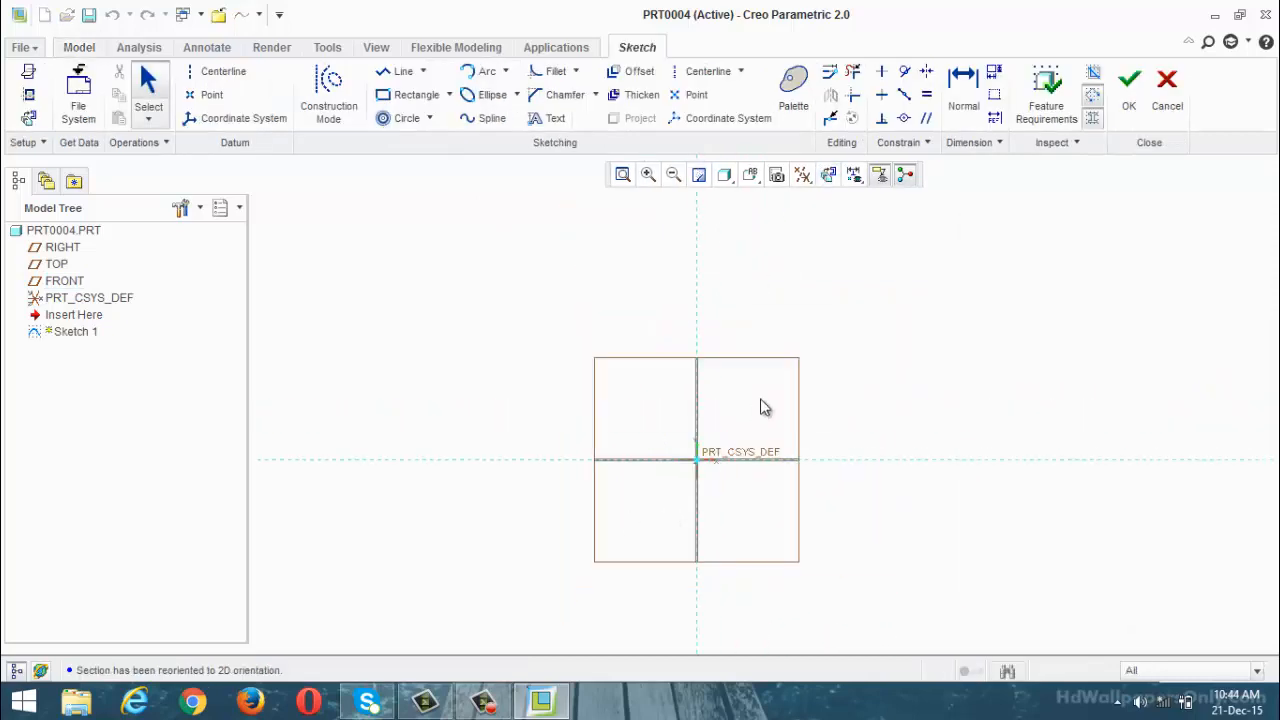
Sketch a vertical line upward from the origin along the vertical reference and set its length to 68 mm
left_click(402, 71)
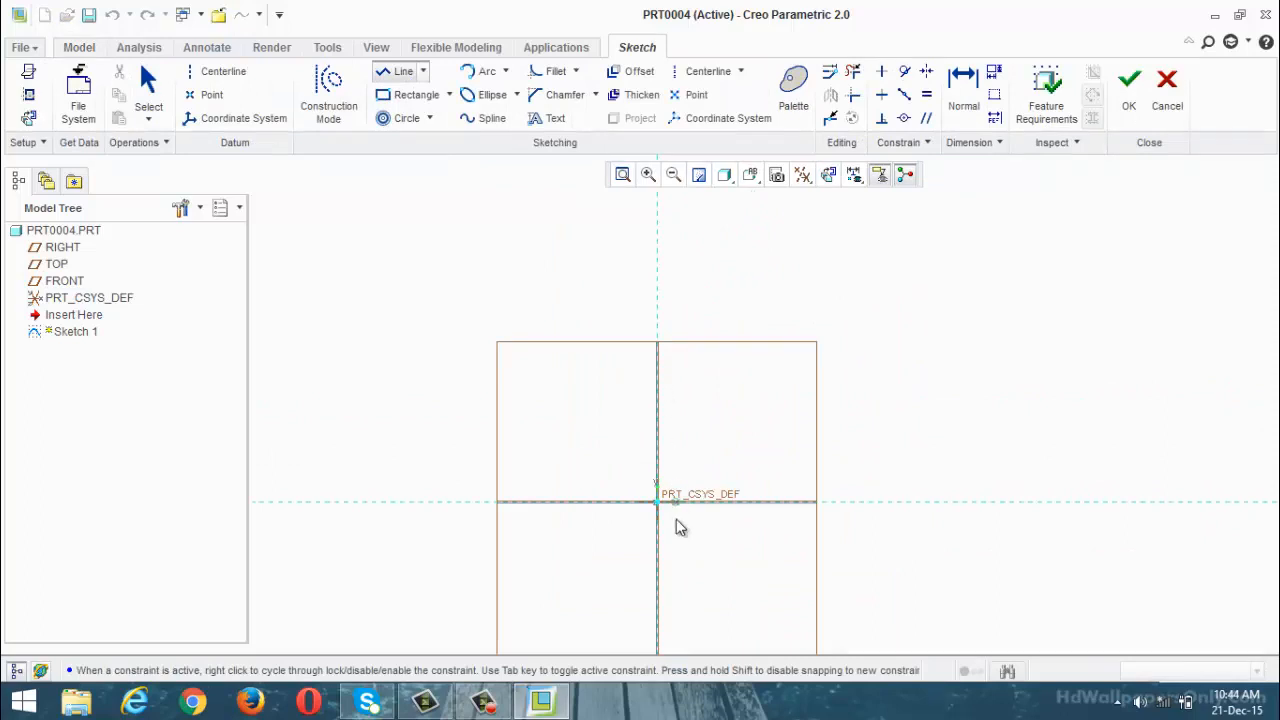
left_click(657, 501)
left_click(658, 241)
middle_click(762, 268)
middle_click(762, 268)
double_click(631, 405)
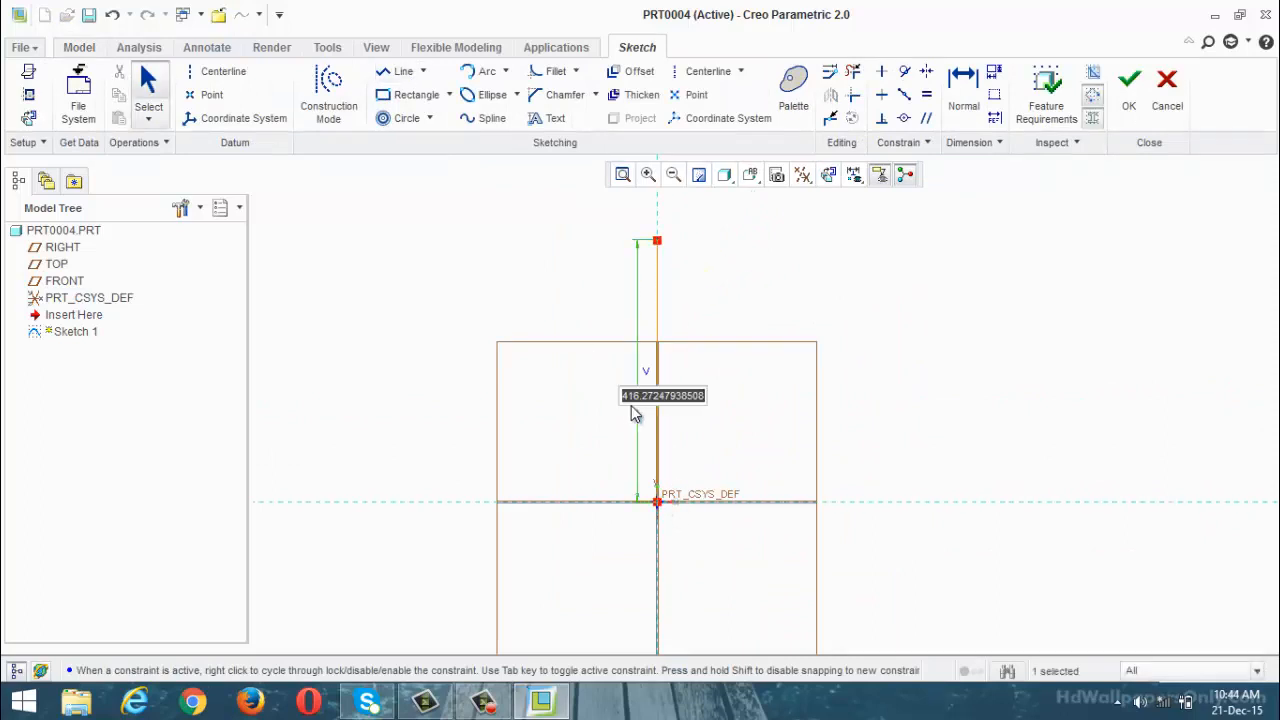
type("68")
key("Return")
Close a U profile onto the vertical line with a base about 83 mm, a slot about 50 mm wide and a short leg about 16 by 32 mm
scroll(834, 415, "up", 2)
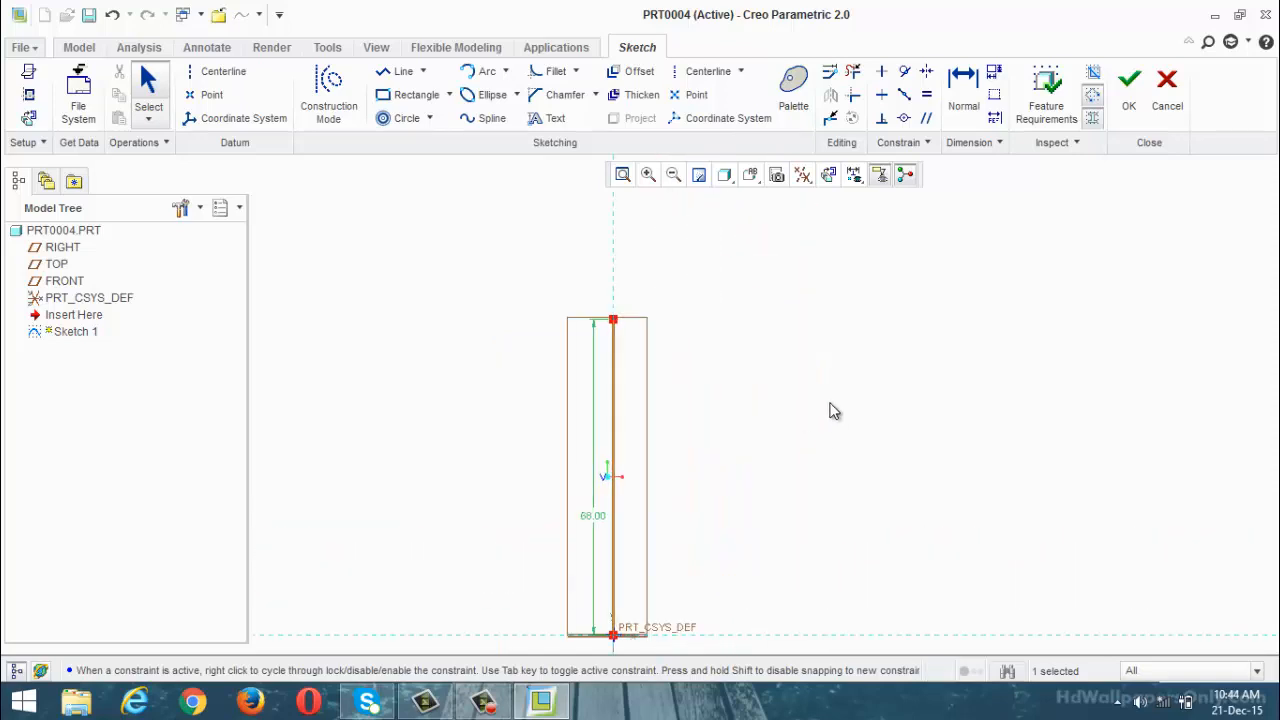
scroll(790, 400, "down", 1)
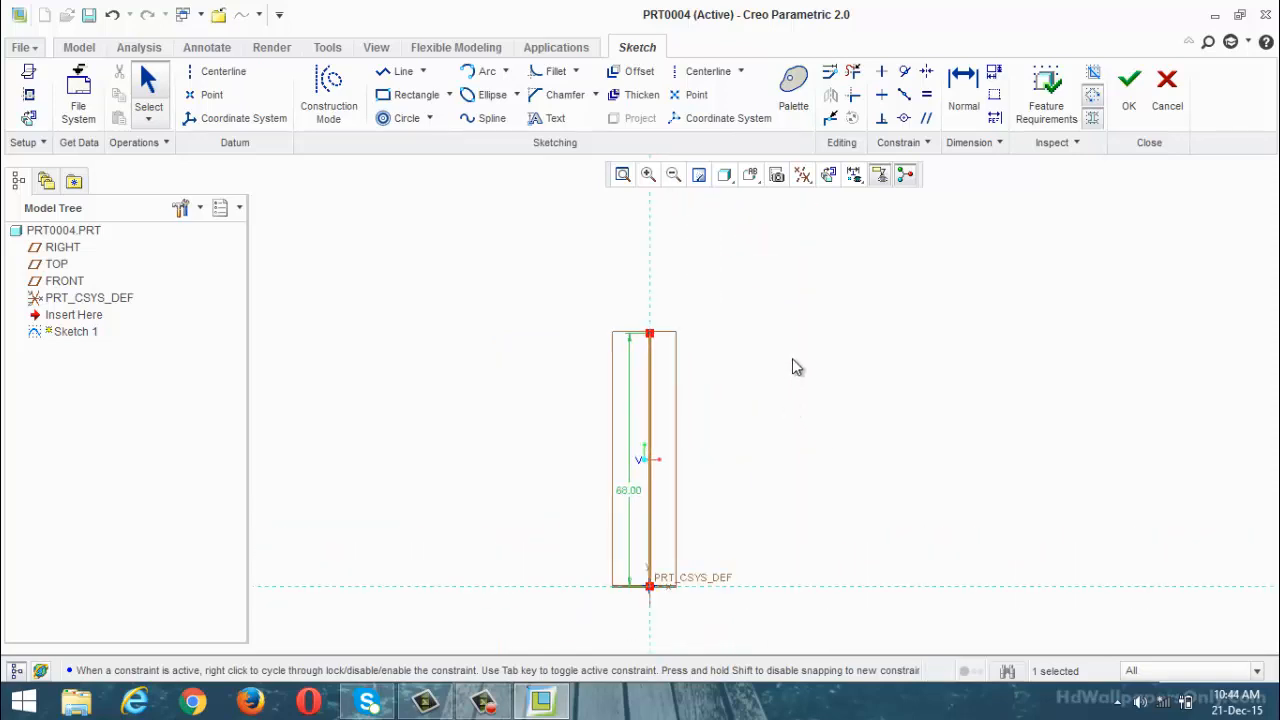
scroll(790, 366, "down", 1)
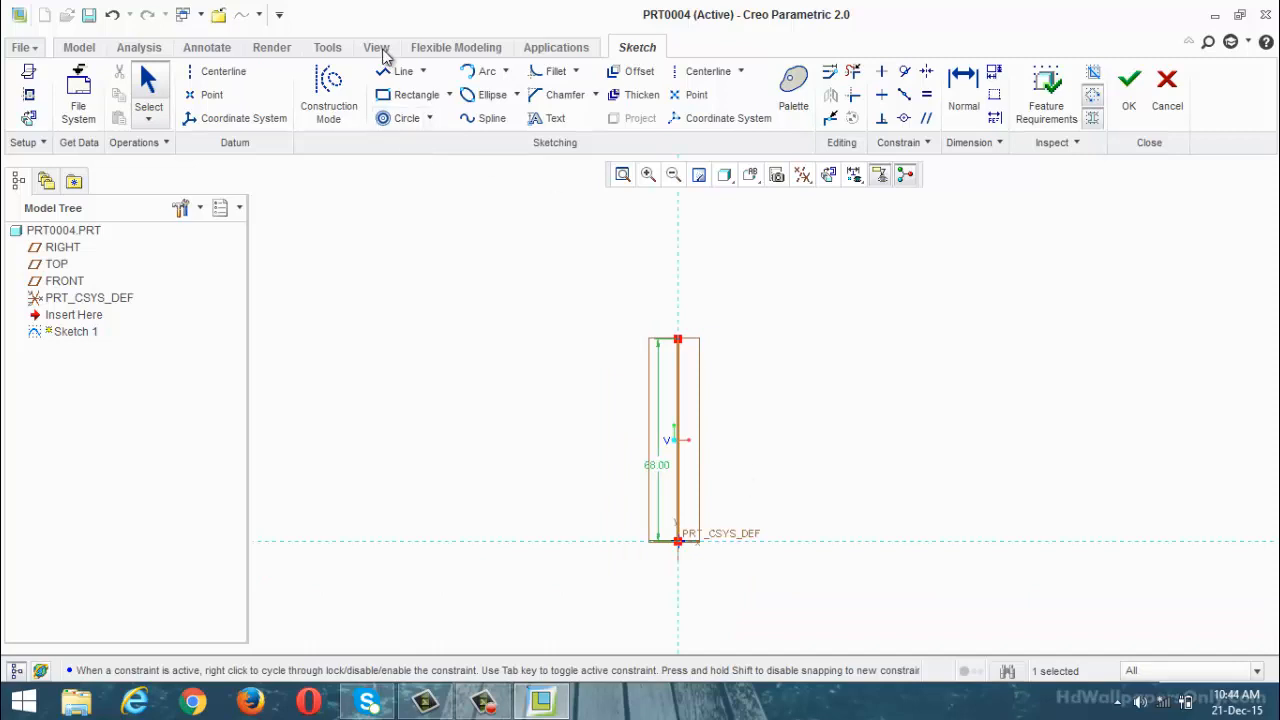
left_click(398, 71)
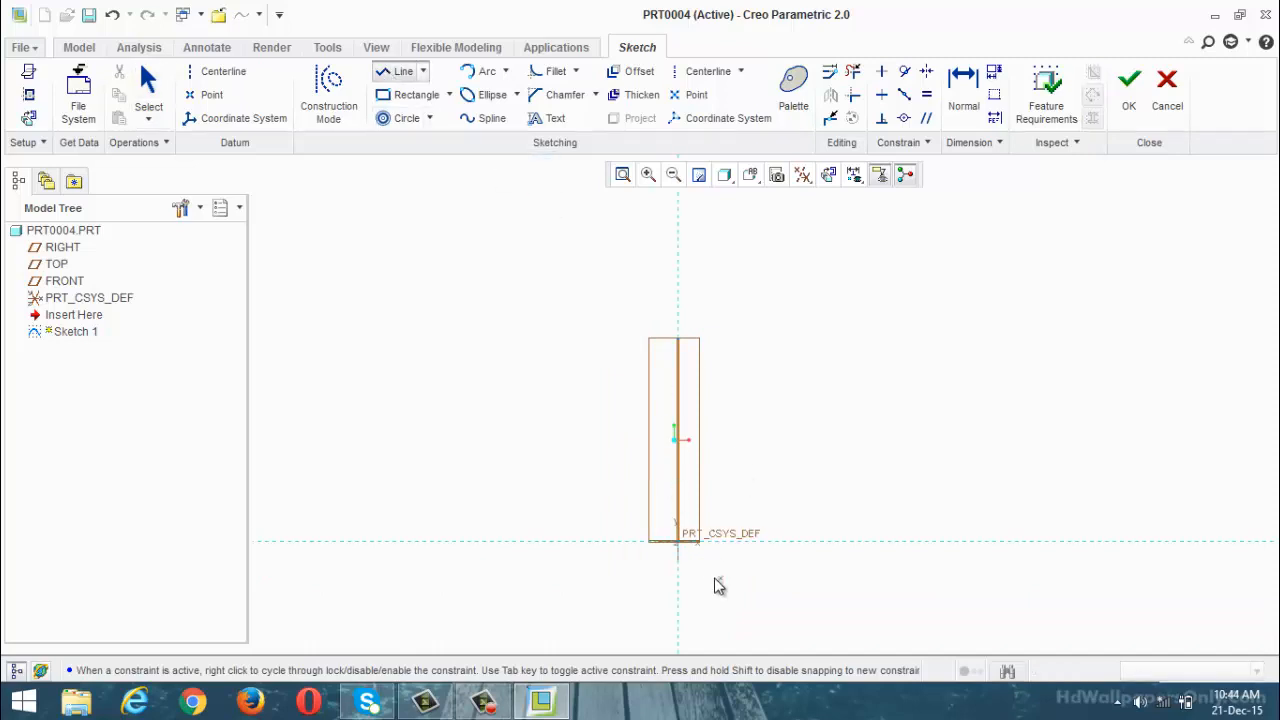
left_click(678, 543)
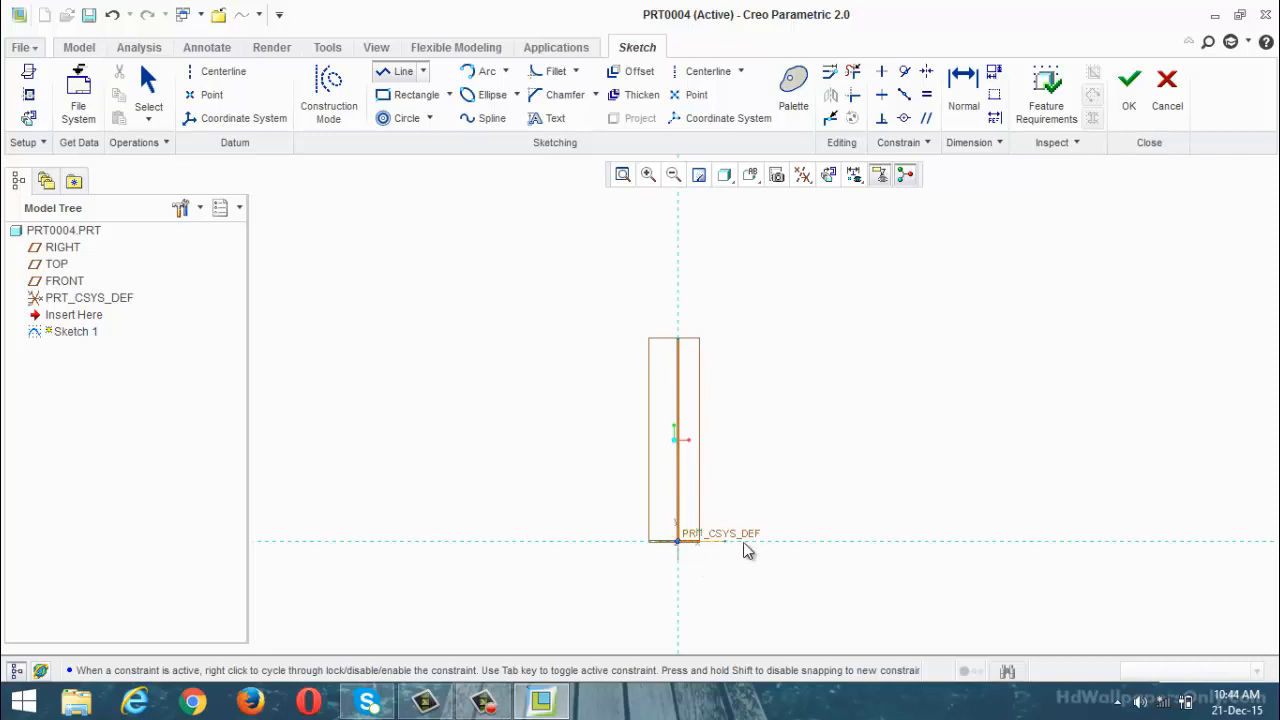
left_click(925, 545)
left_click(924, 445)
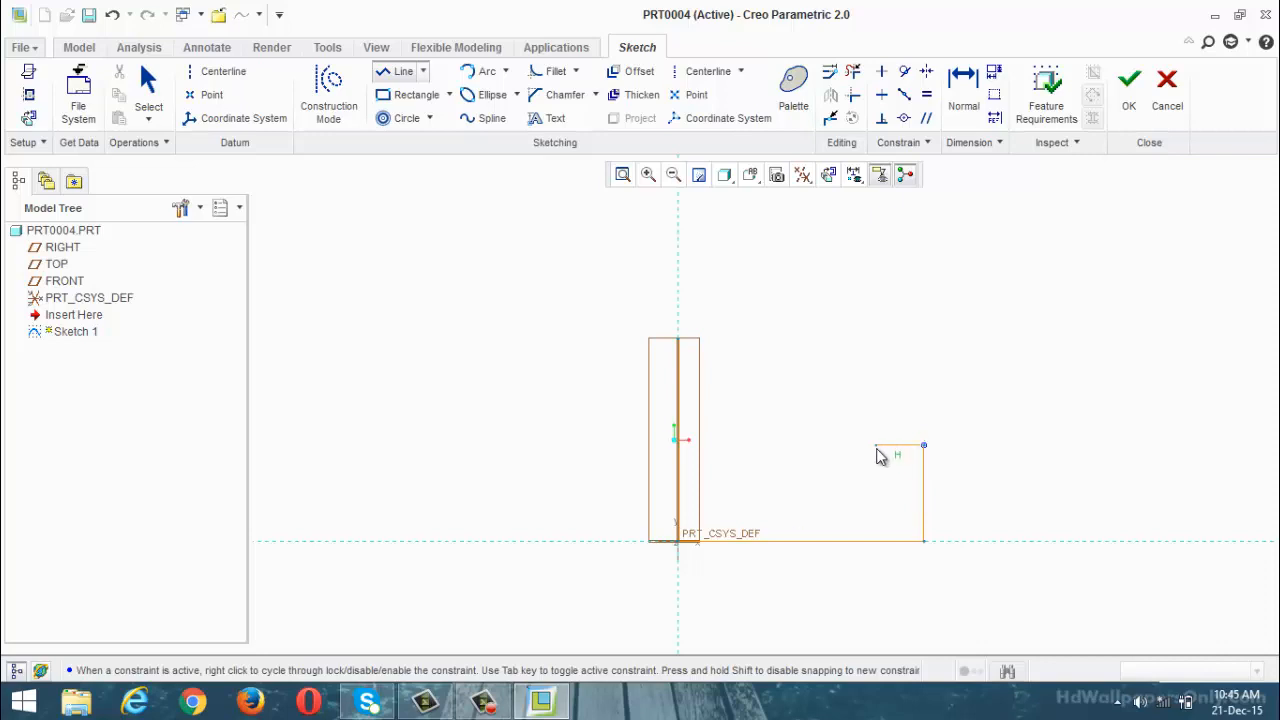
left_click(877, 452)
left_click(876, 516)
left_click(729, 516)
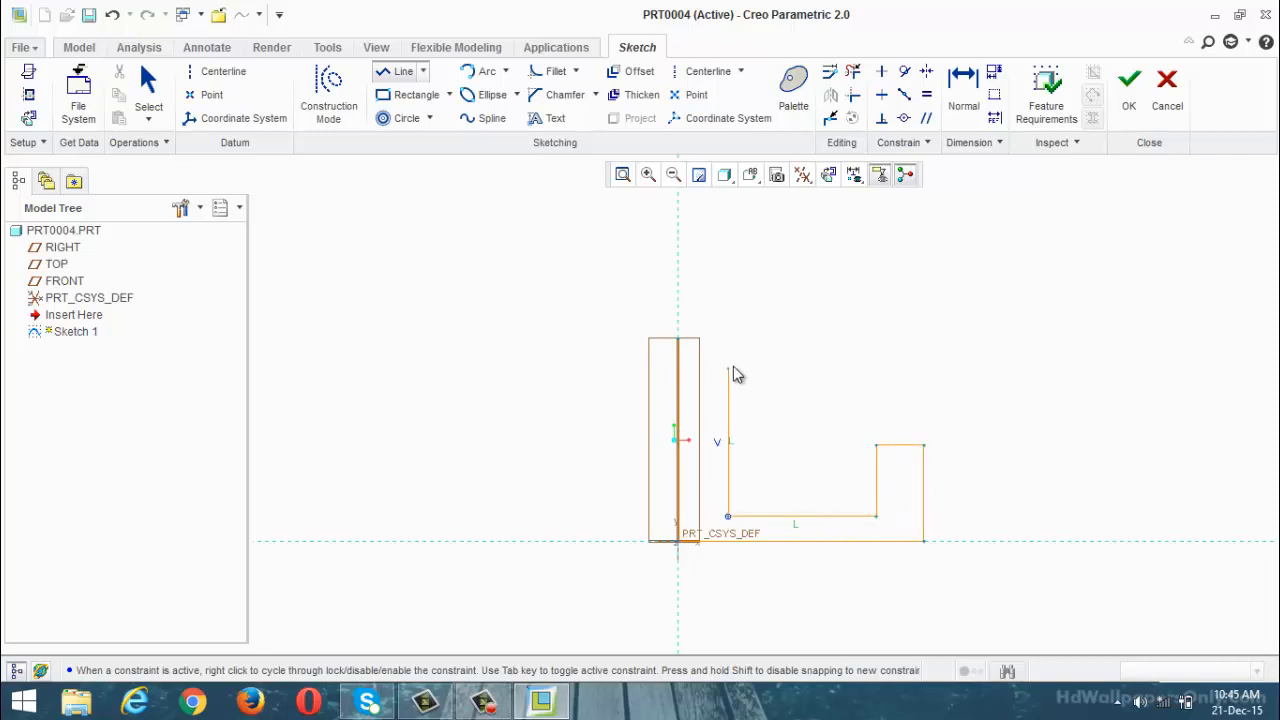
left_click(729, 341)
left_click(680, 342)
middle_click(932, 413)
middle_click(930, 414)
scroll(843, 566, "up", 3)
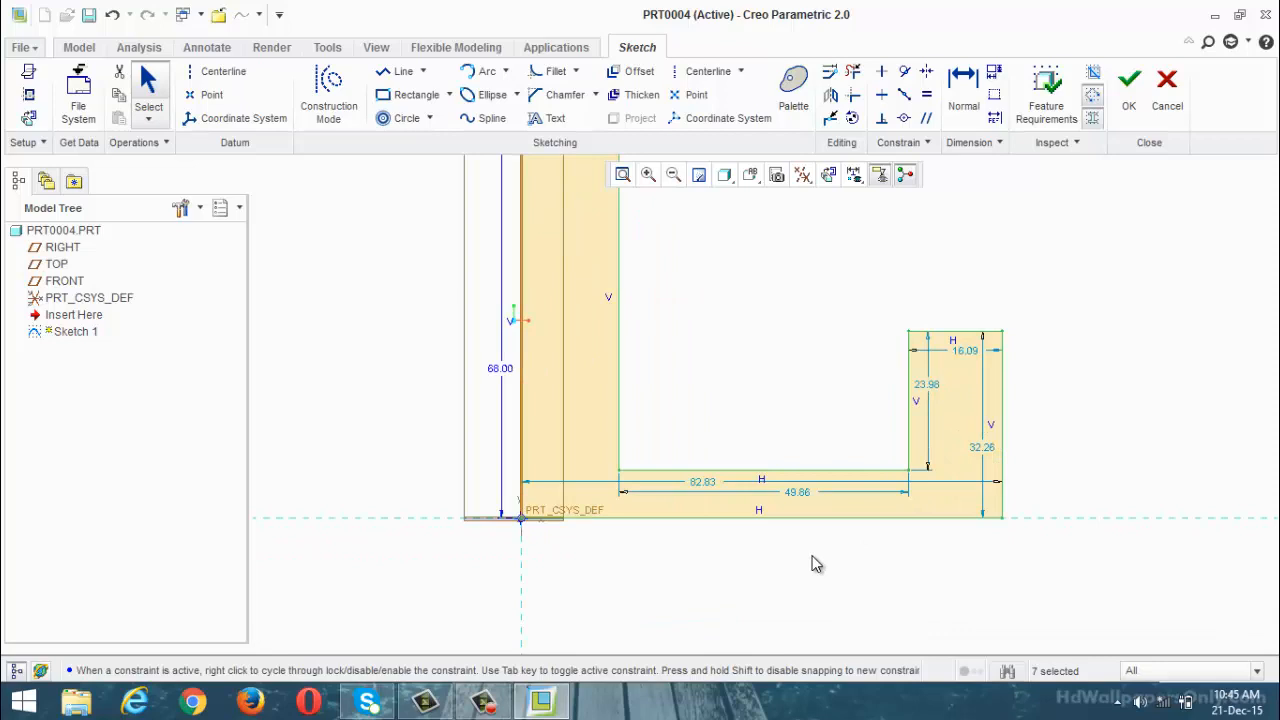
Decline quitting Sketcher so that the sketch stays open with its modifications
left_click(495, 702)
left_click(1194, 619)
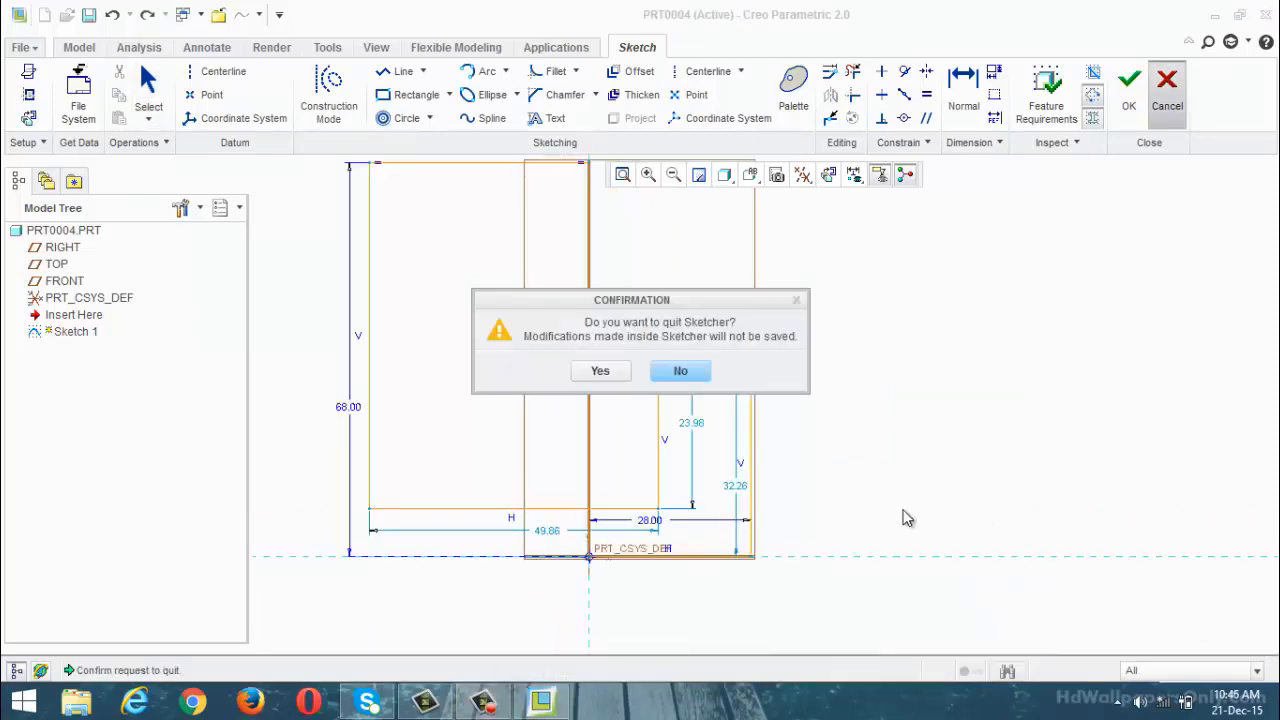
left_click(680, 371)
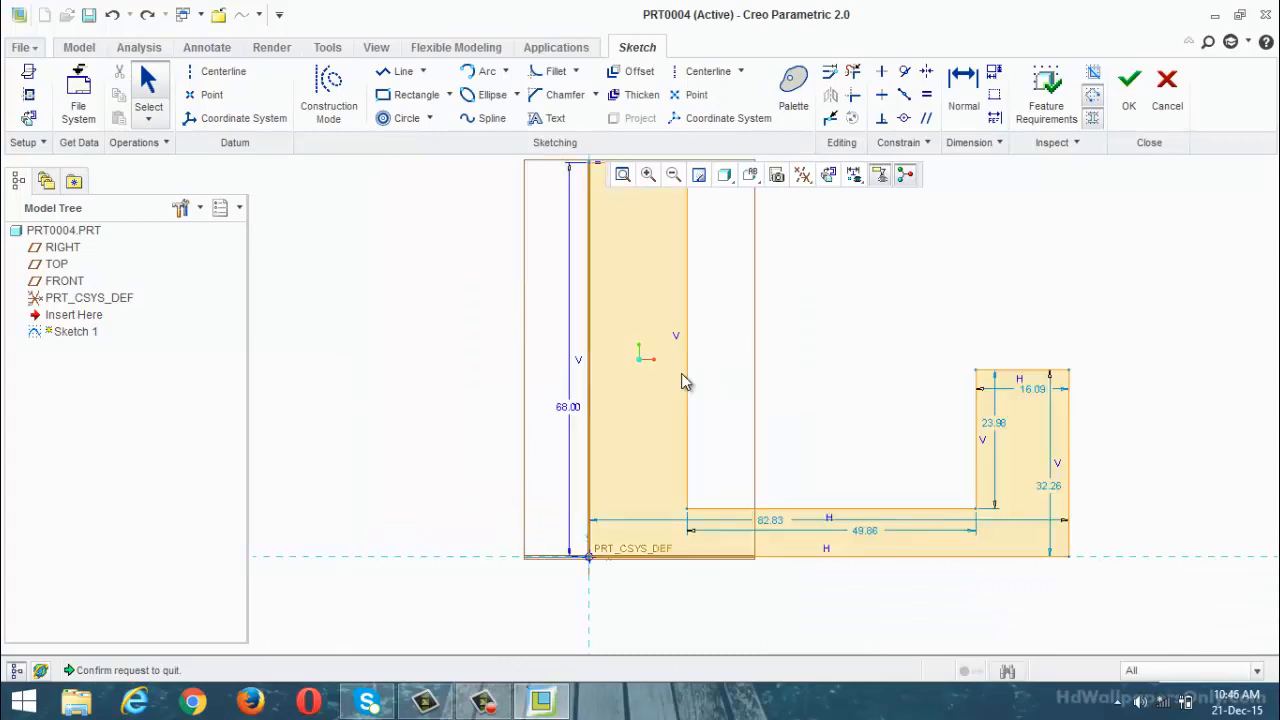
Set the width of the slot between the two legs to 20 mm
scroll(728, 466, "down", 3)
scroll(763, 440, "up", 3)
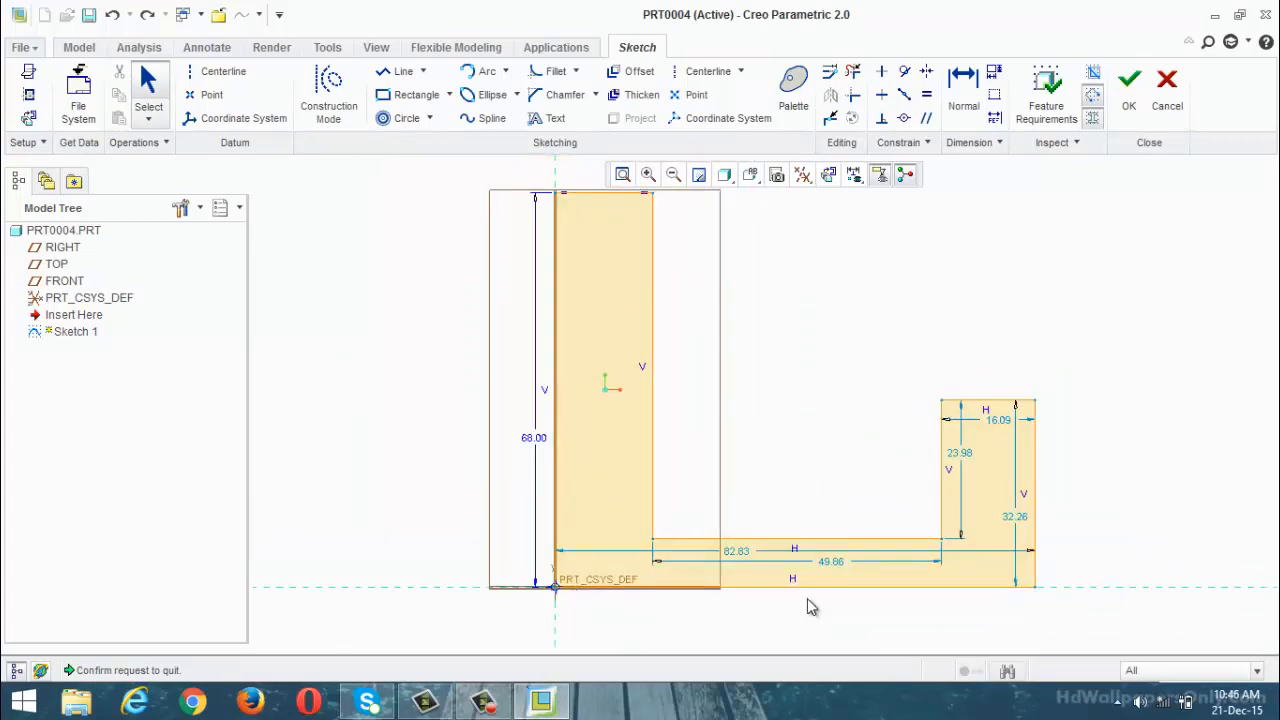
left_click(825, 565)
double_click(825, 562)
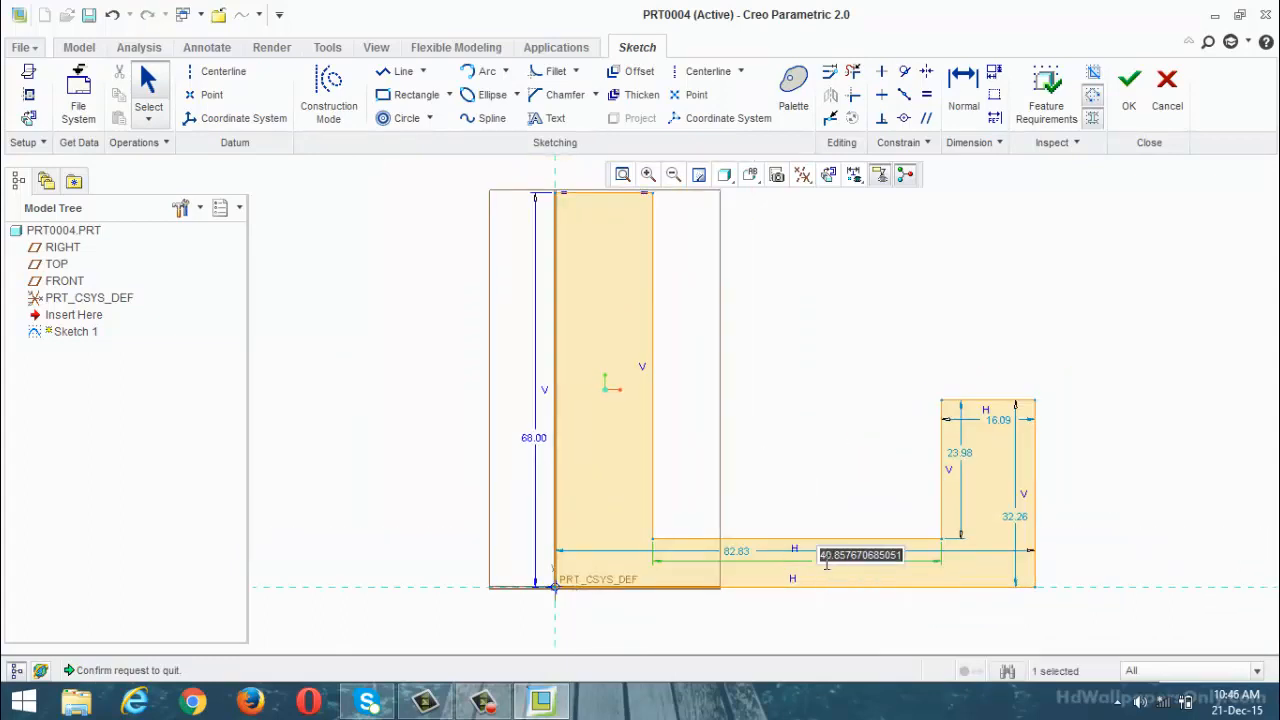
type("20")
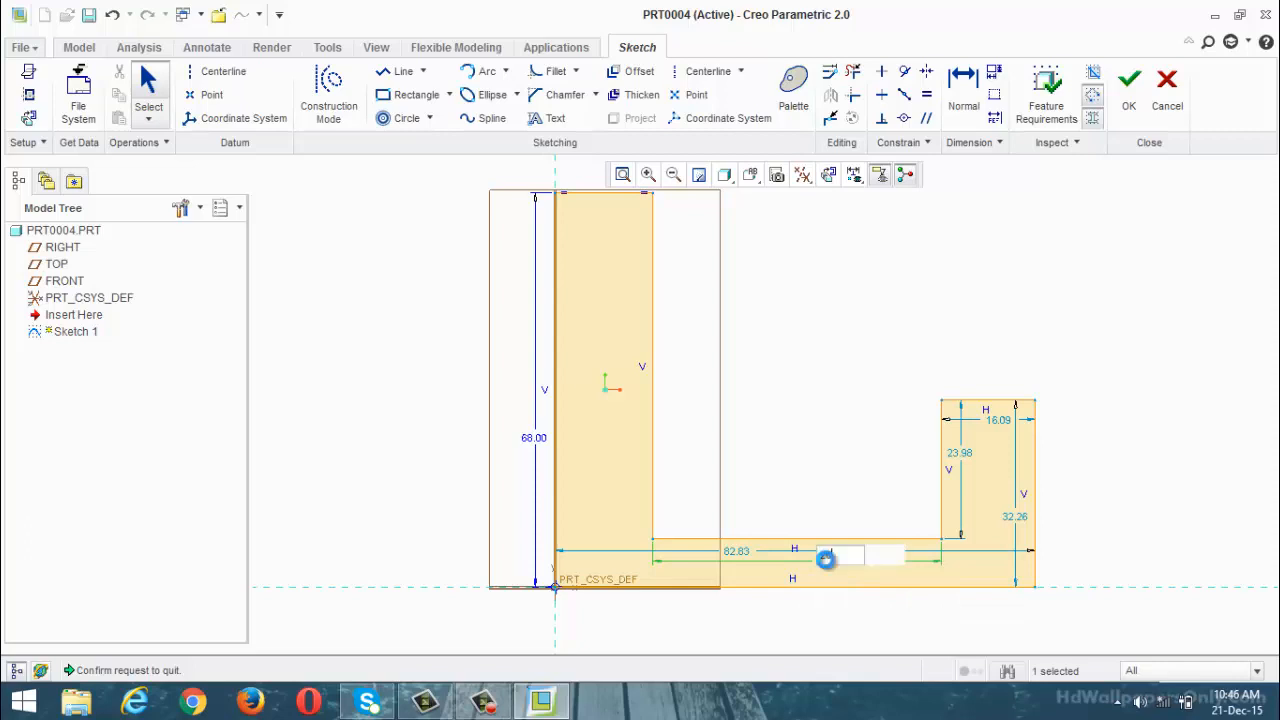
key("Return")
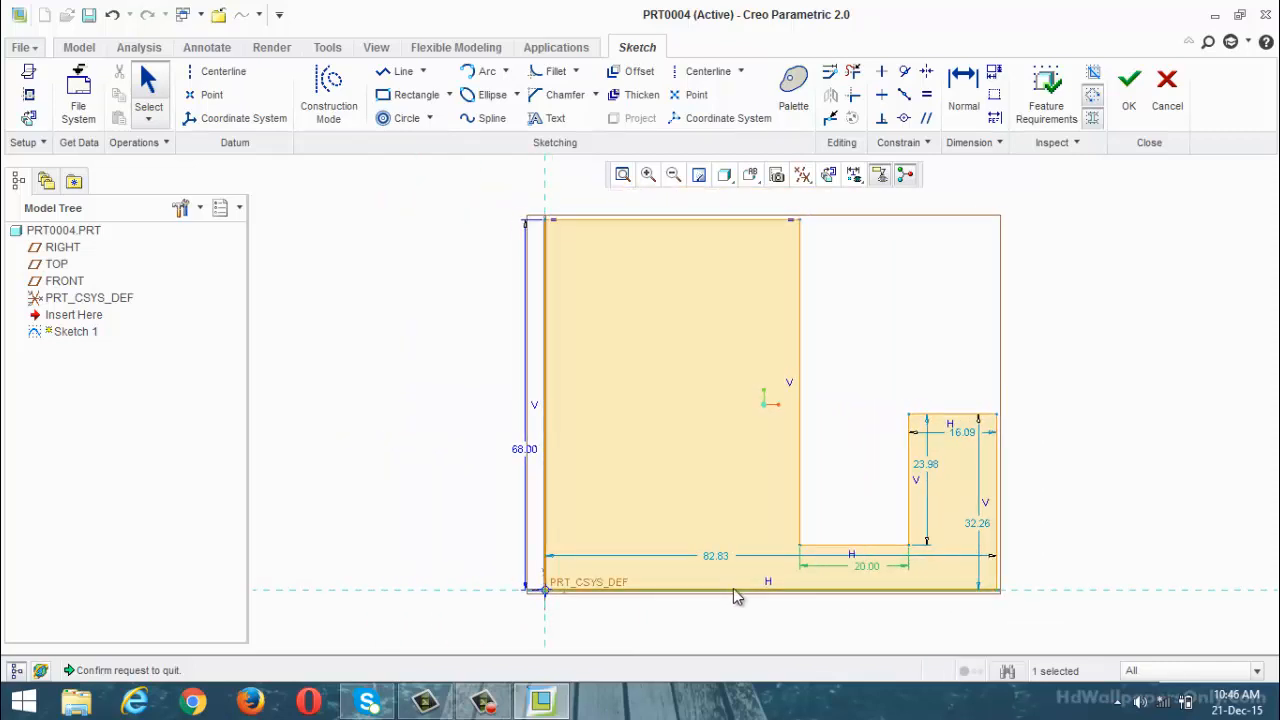
Try to set the overall base width to 28 mm, and undo that change
double_click(714, 558)
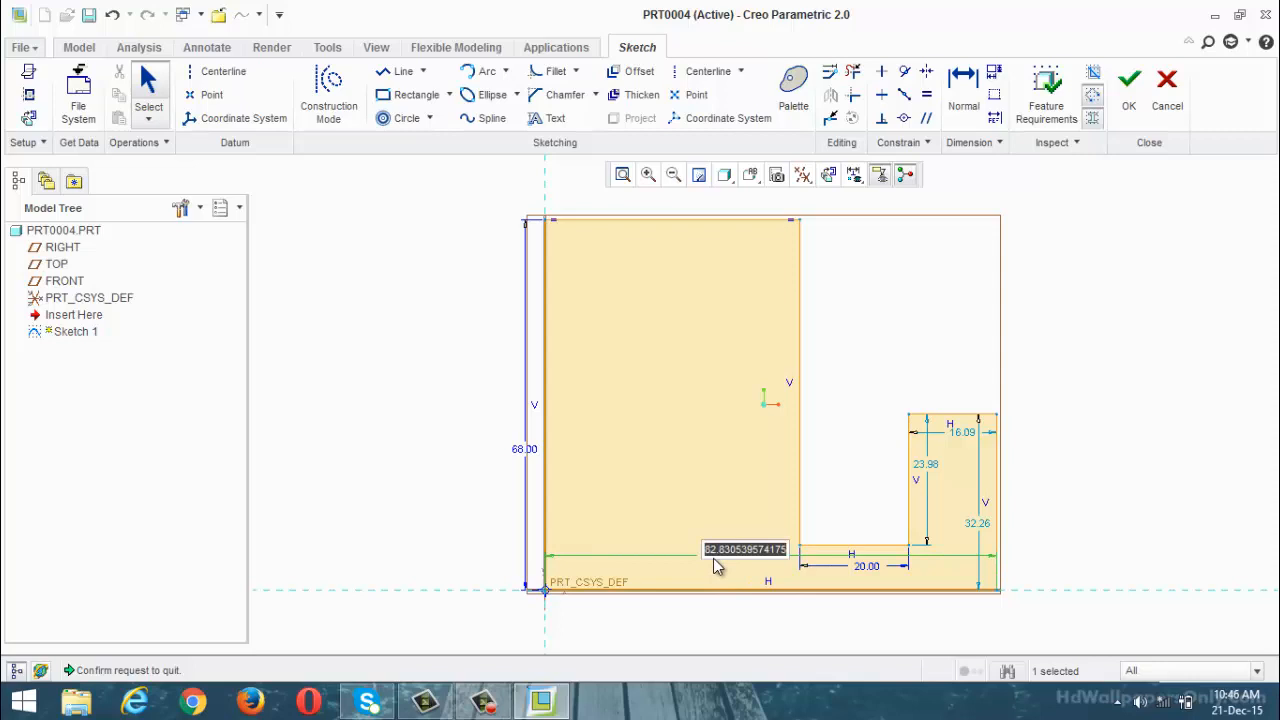
type("28")
key("Return")
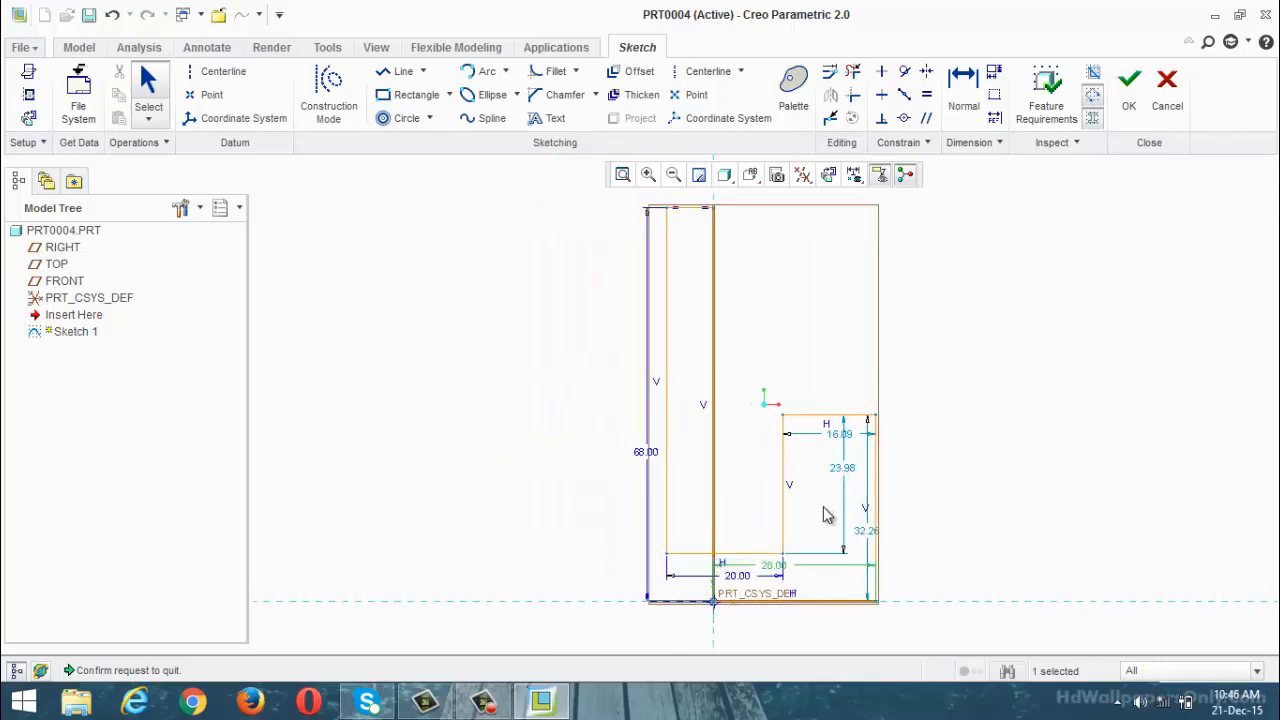
key("ctrl+z")
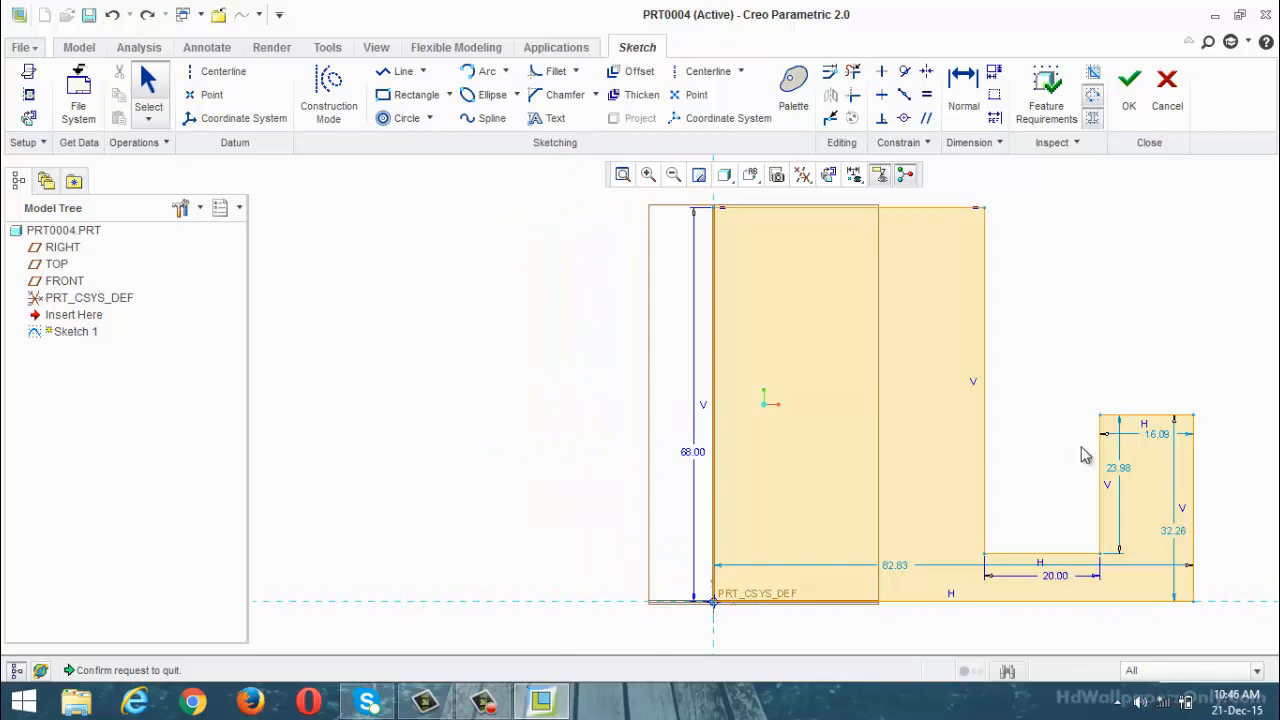
Set the width of the short leg's top edge to 8 mm
double_click(1152, 436)
type("8")
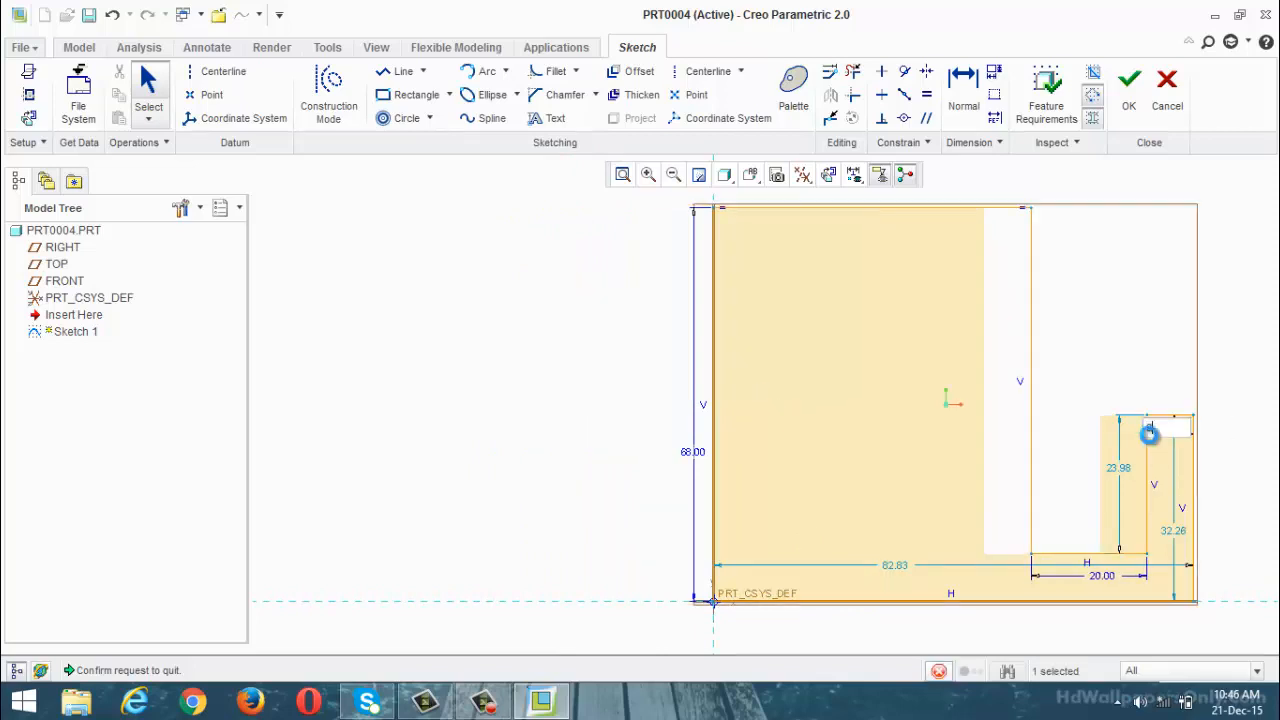
key("Return")
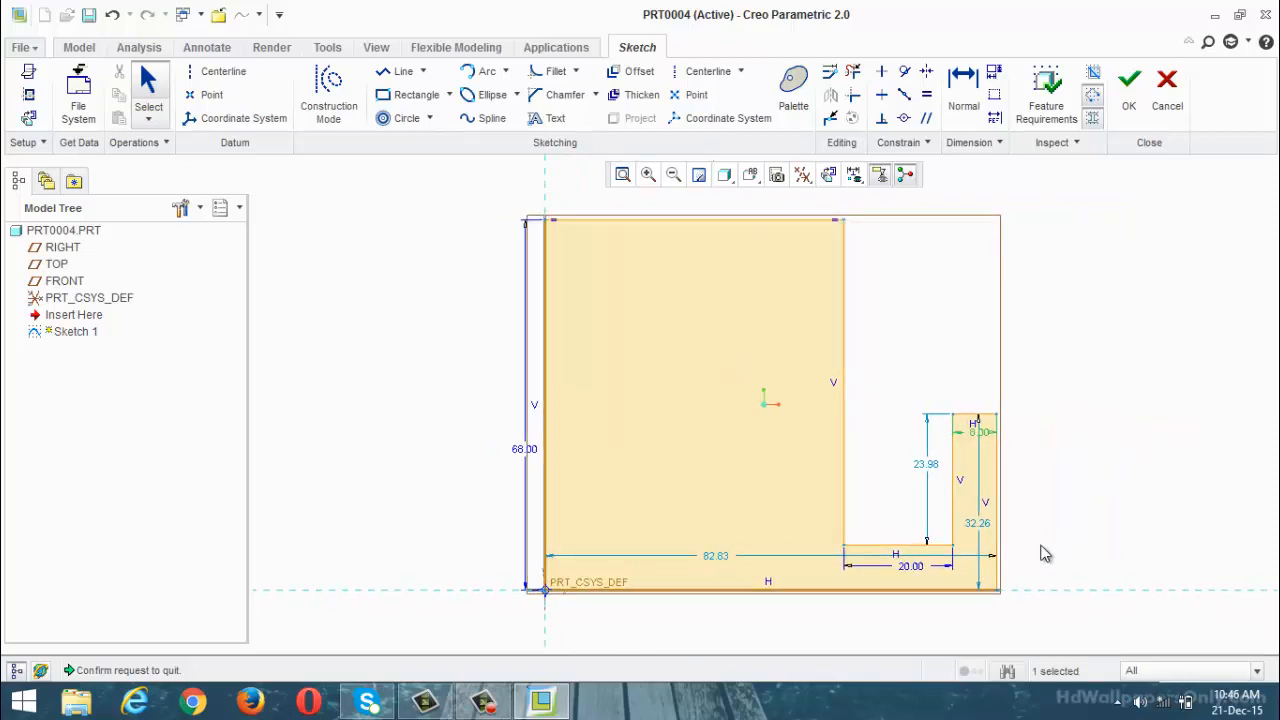
Set the short leg's outer height to 26 mm and its inner height above the slot floor to 18 mm
double_click(985, 533)
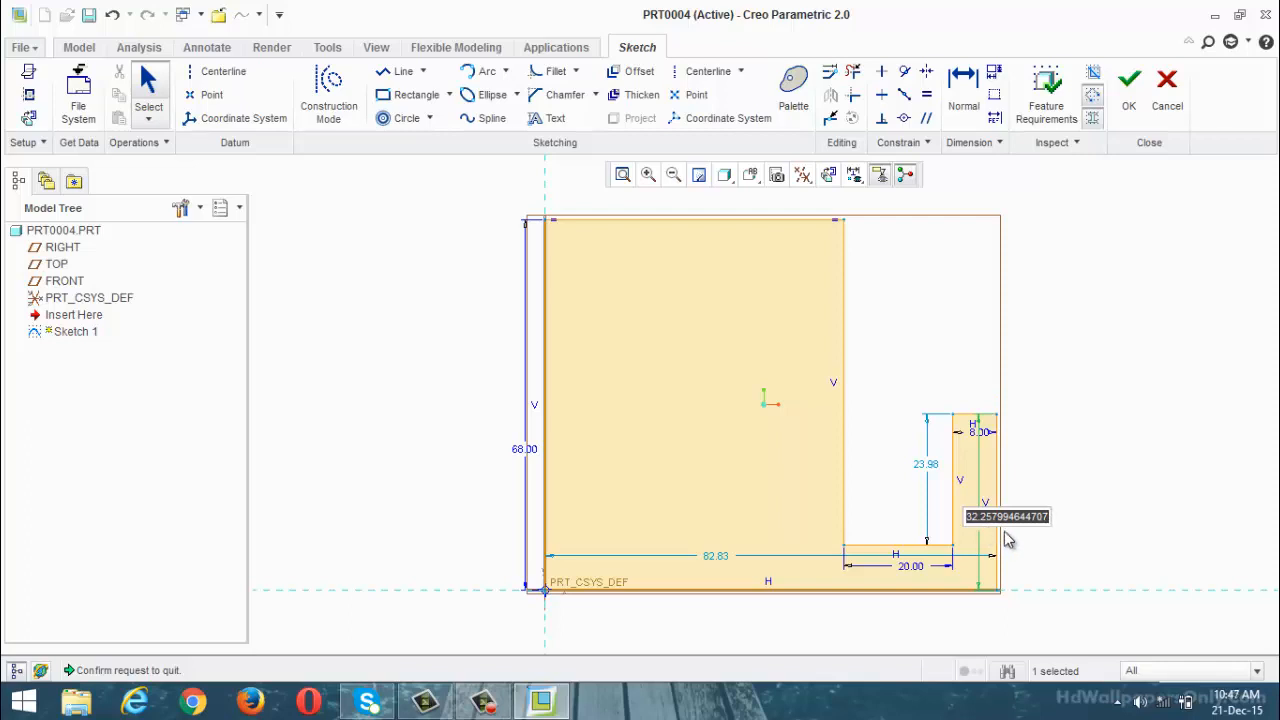
type("28")
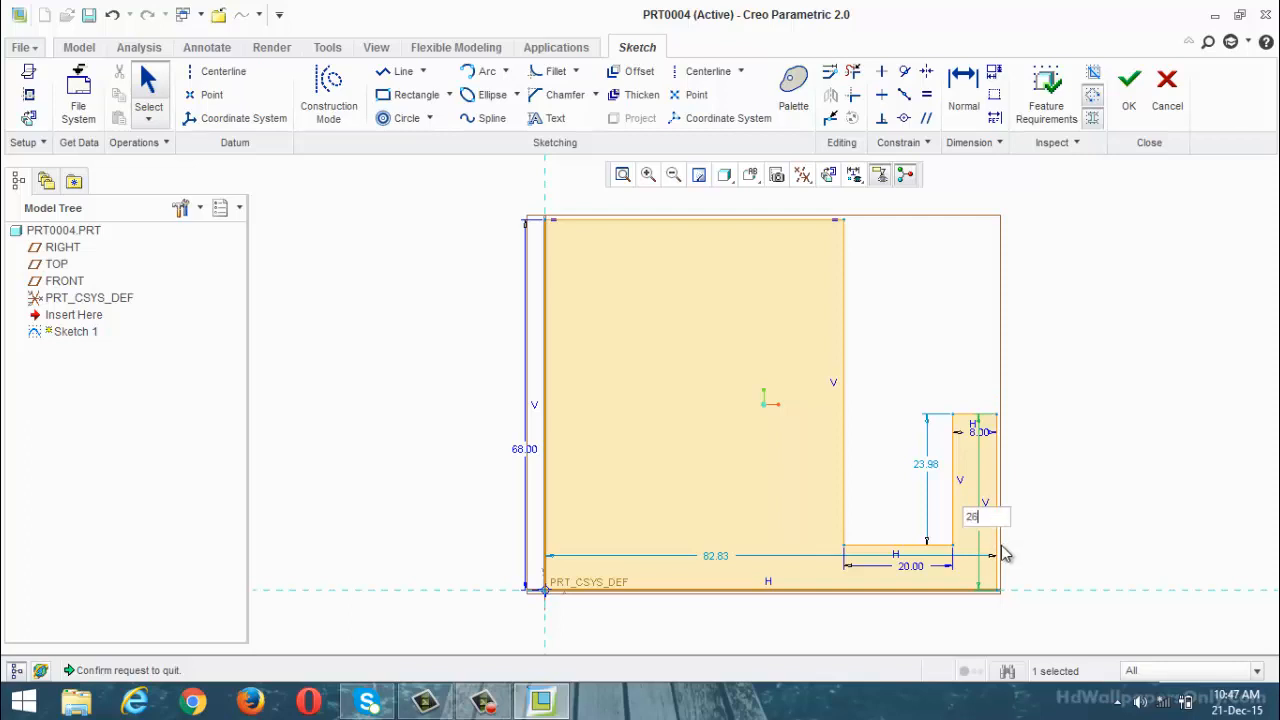
key("Return")
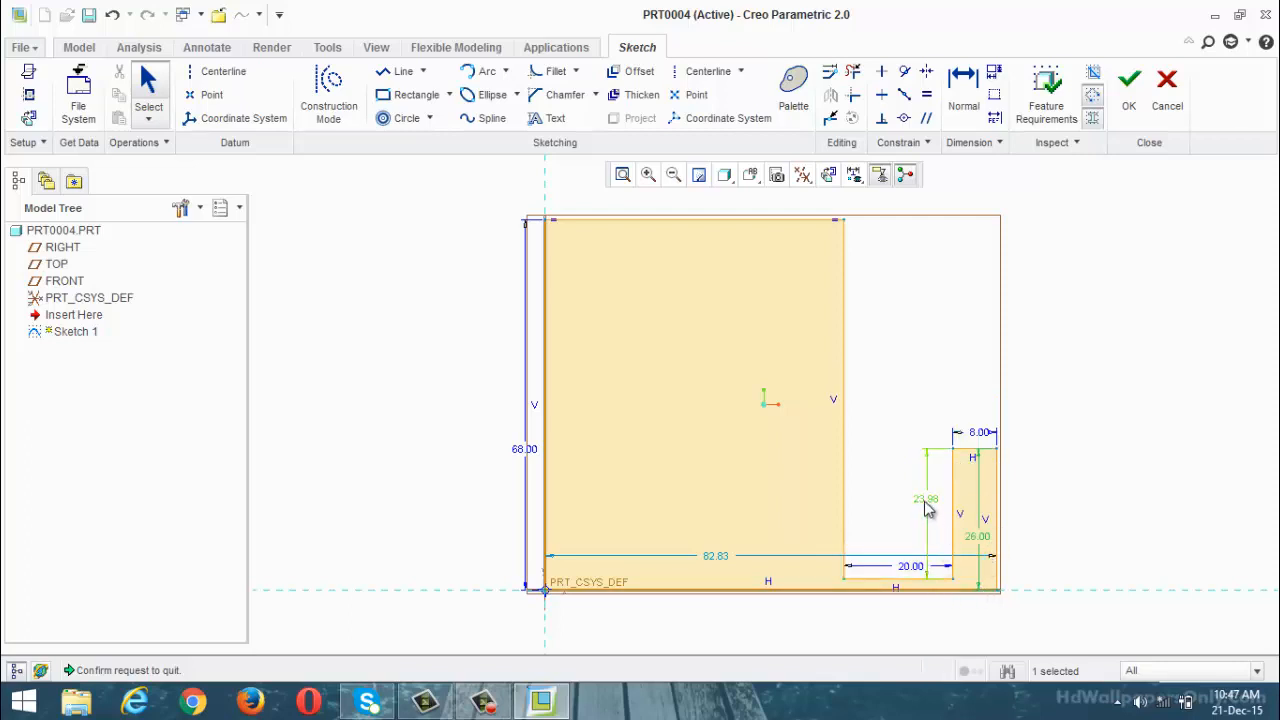
double_click(926, 506)
type("18")
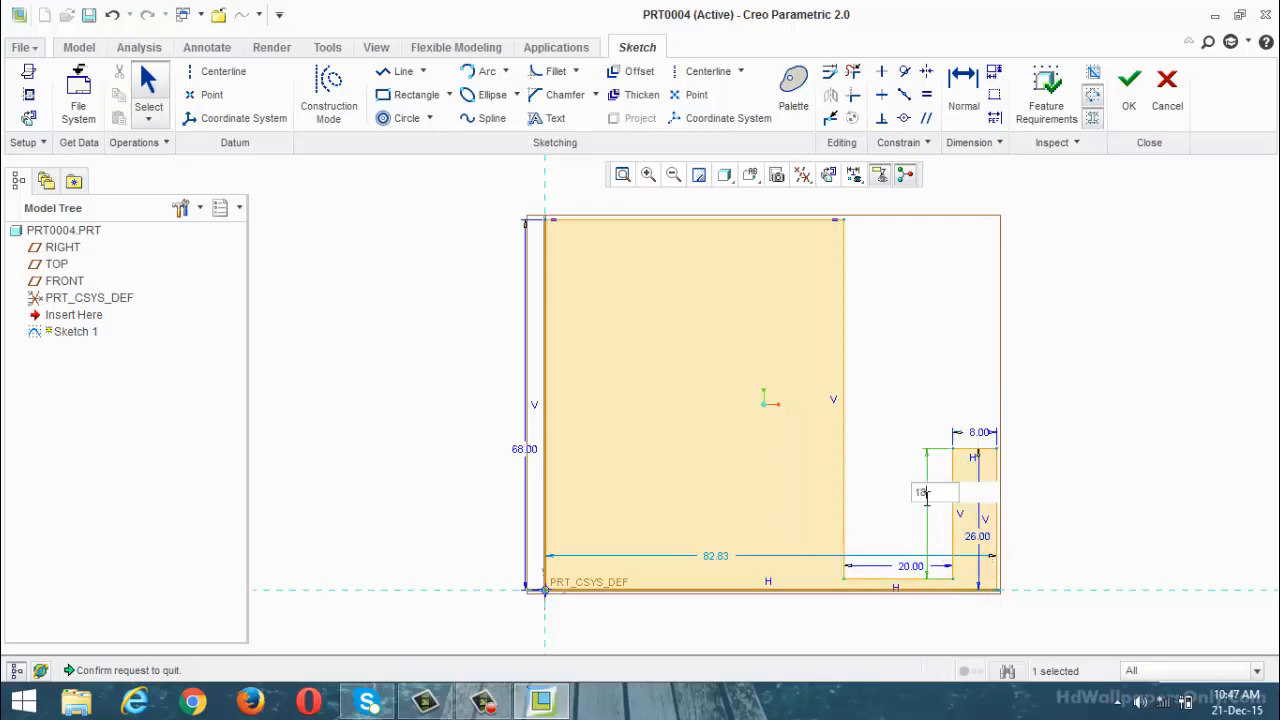
key("Return")
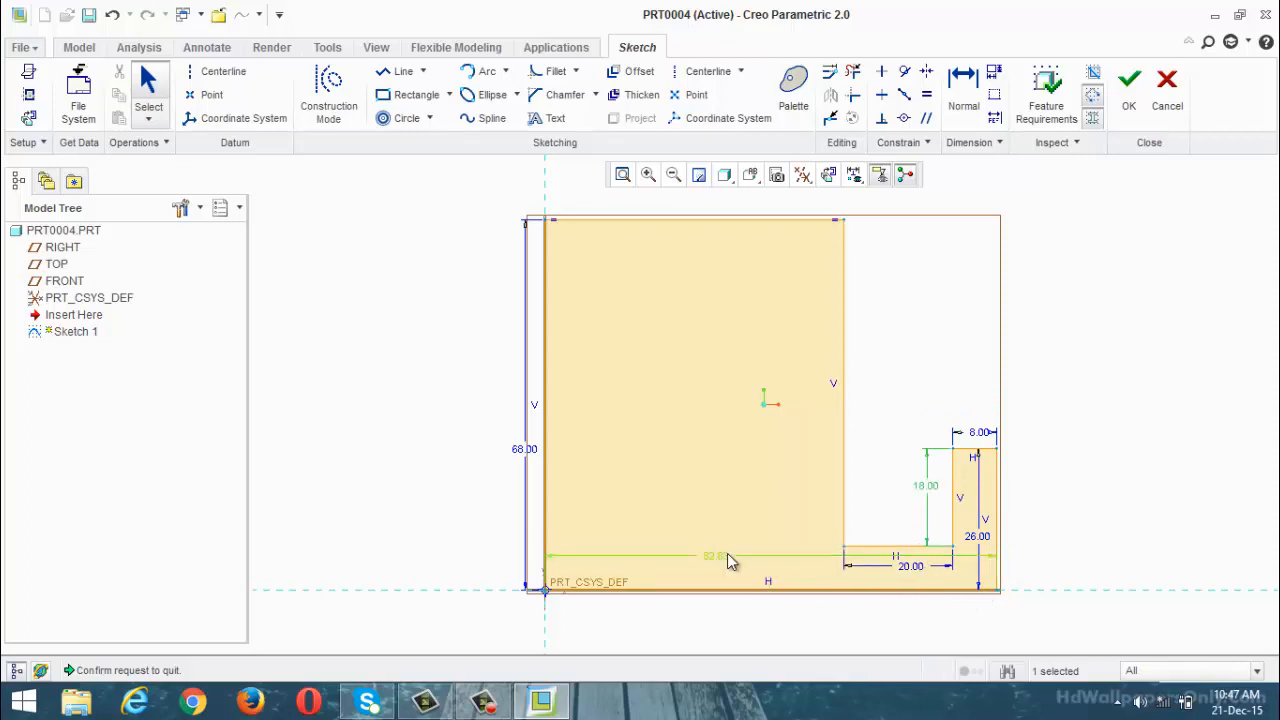
Try again to change the overall base width to 28 mm with the other dimensions in place
double_click(721, 555)
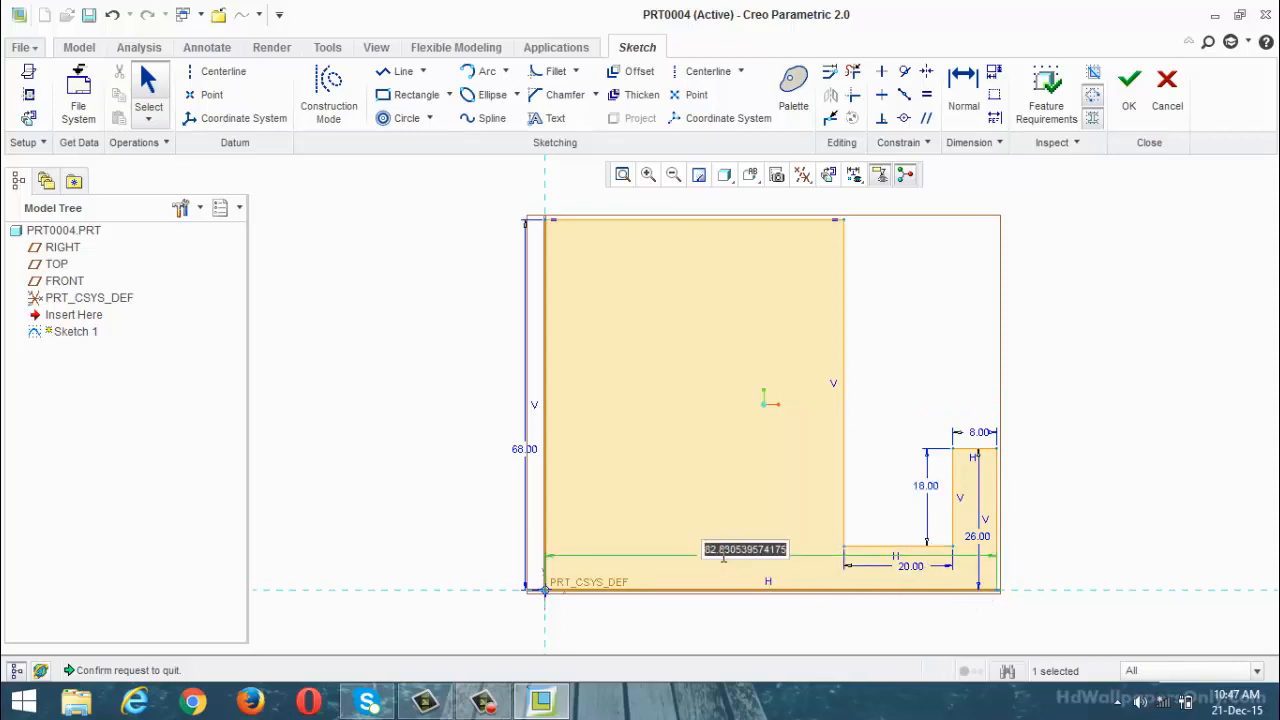
type("28")
key("Return")
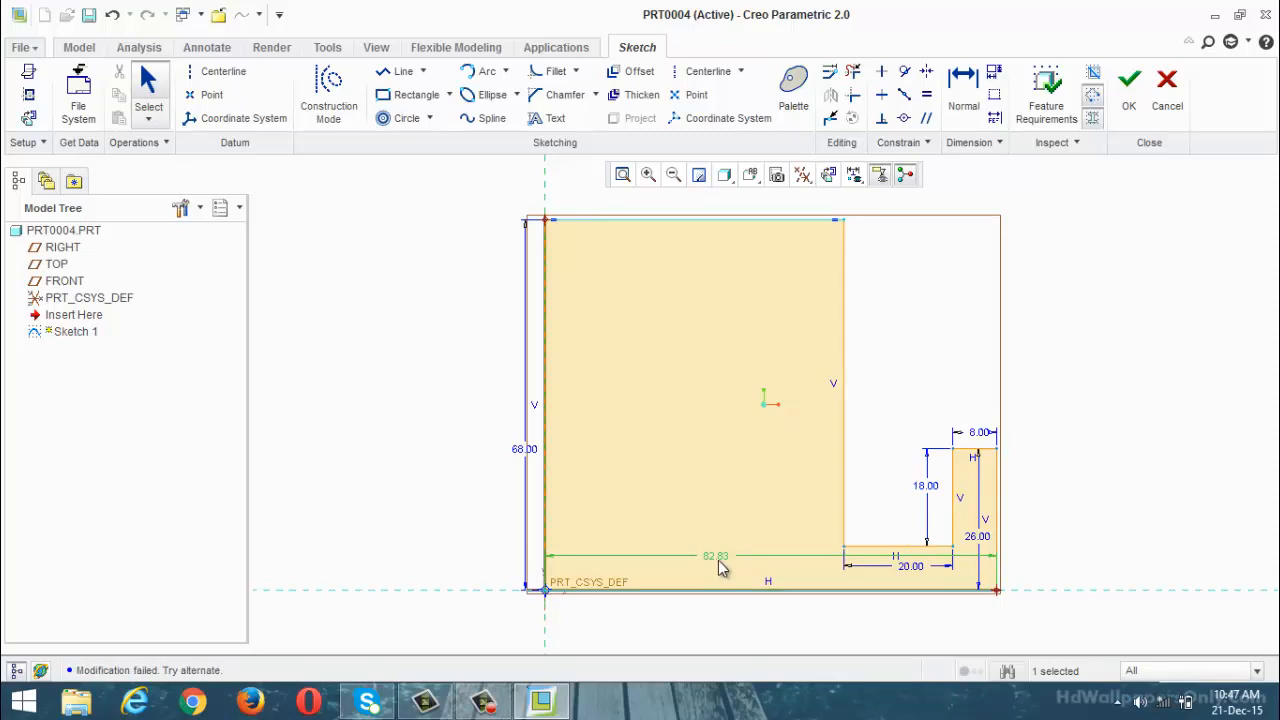
double_click(718, 558)
type("28")
key("Return")
left_click(720, 602)
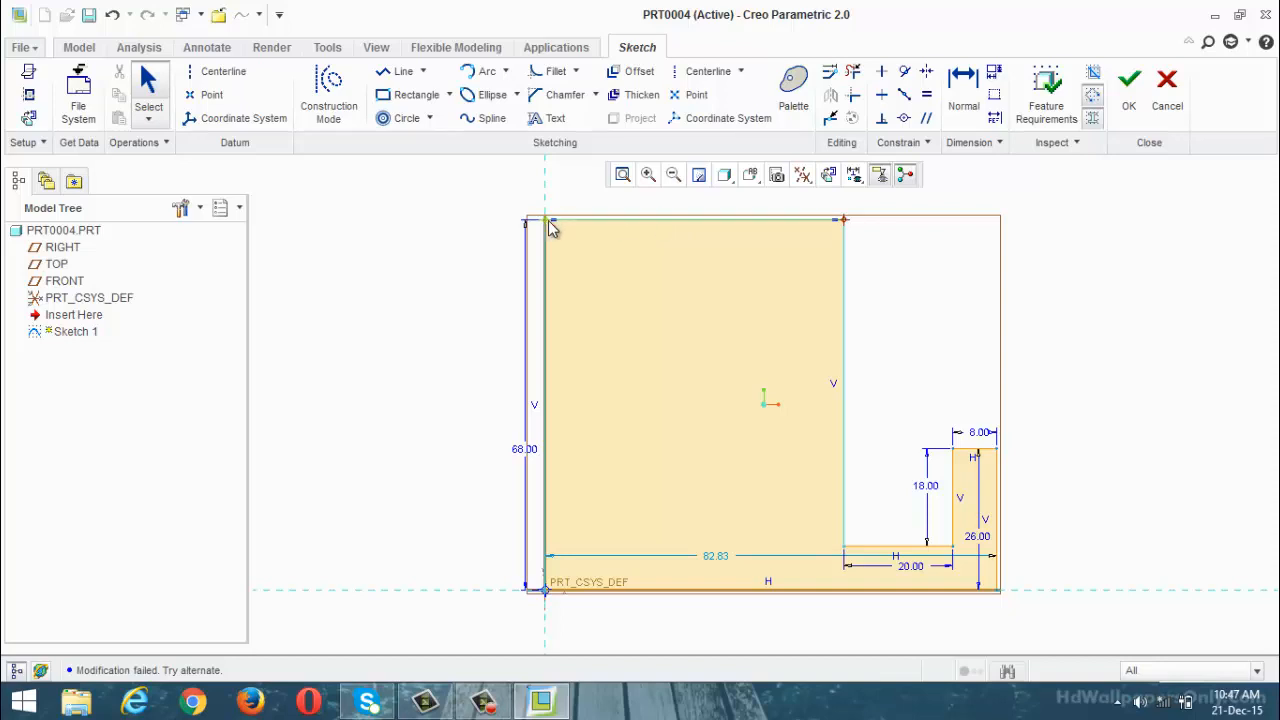
Add a width dimension to the tall leg's top edge and set it to 28 mm
left_click(963, 92)
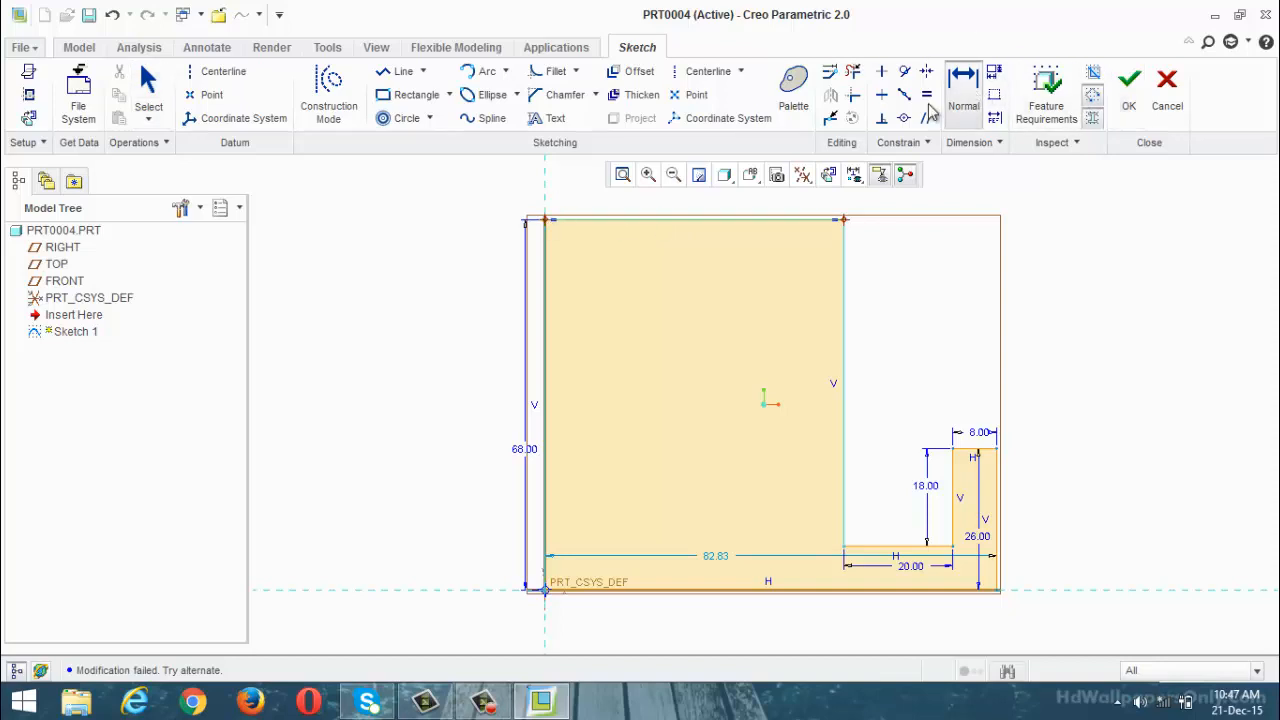
left_click(808, 220)
middle_click(800, 203)
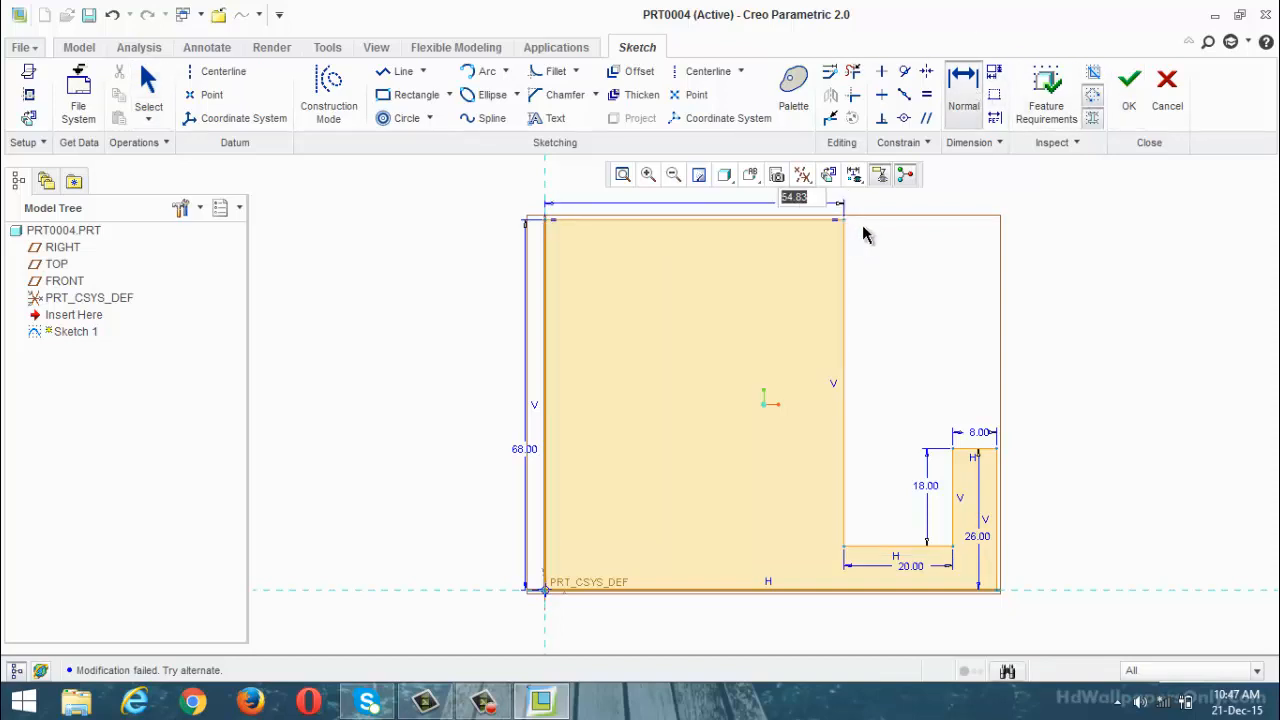
type("28")
key("Return")
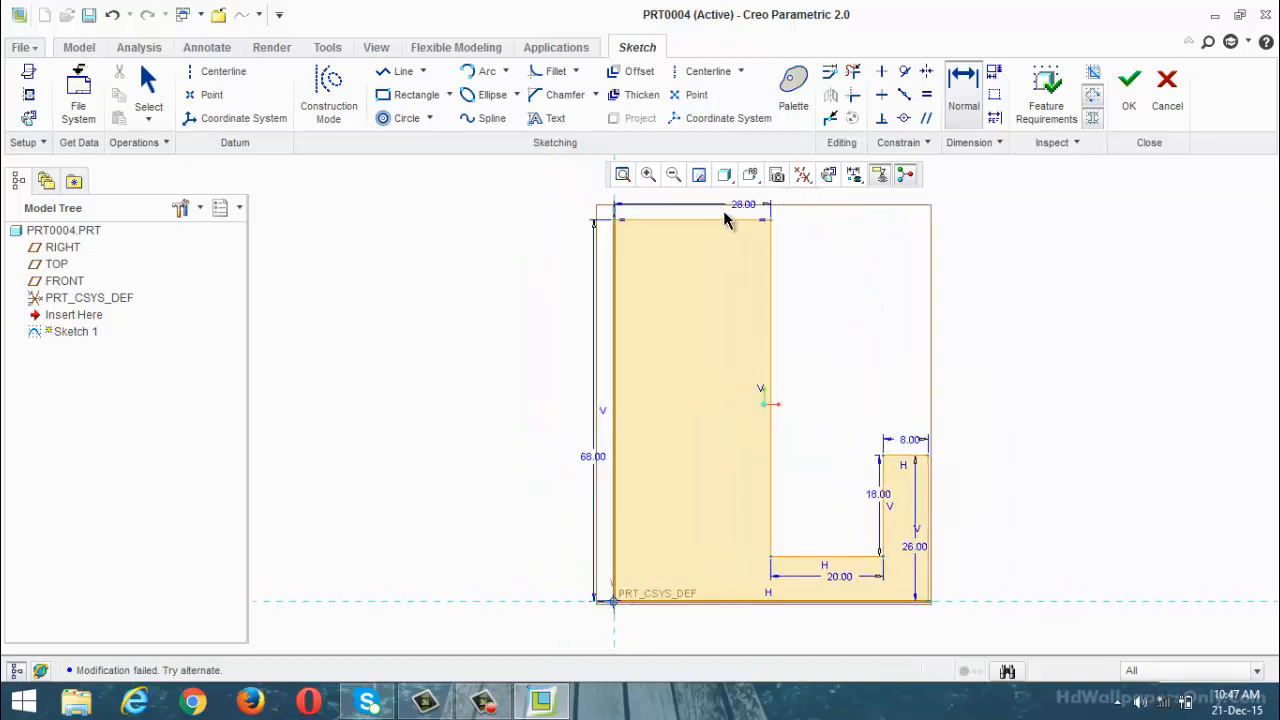
Set the width of the tall leg's top edge to 8 mm
double_click(745, 206)
type("8")
key("Return")
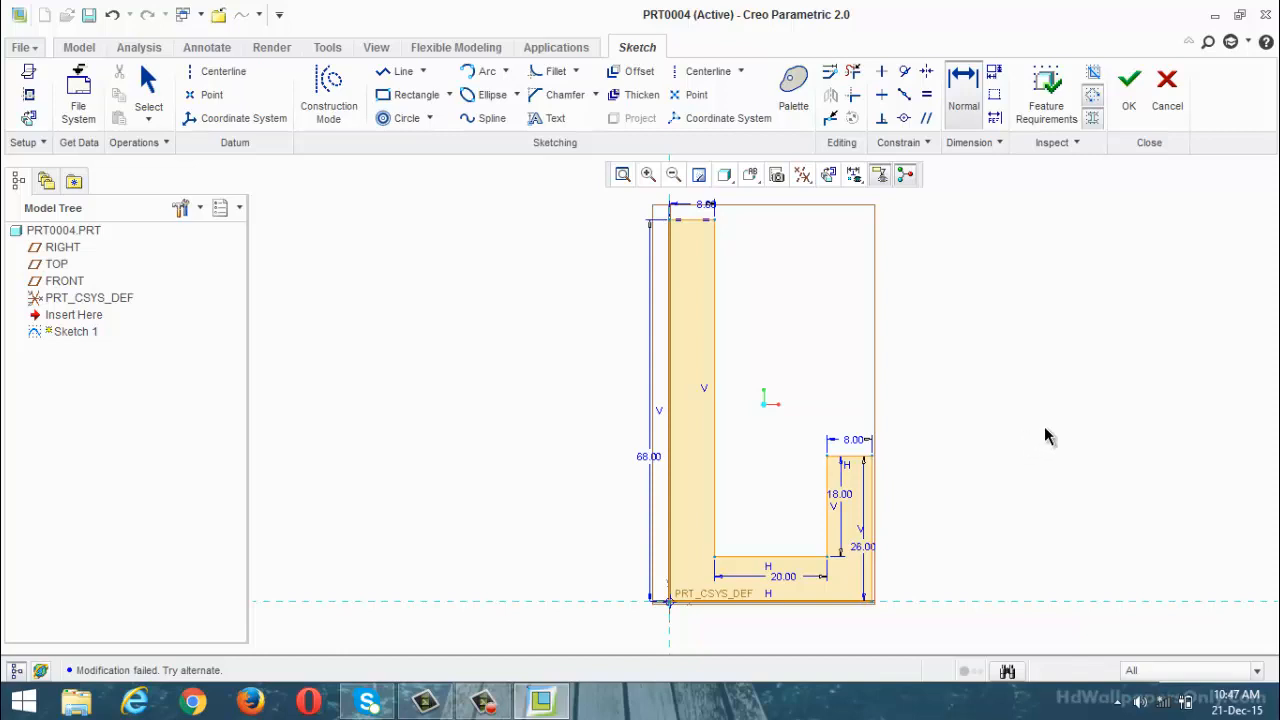
right_click(1050, 432)
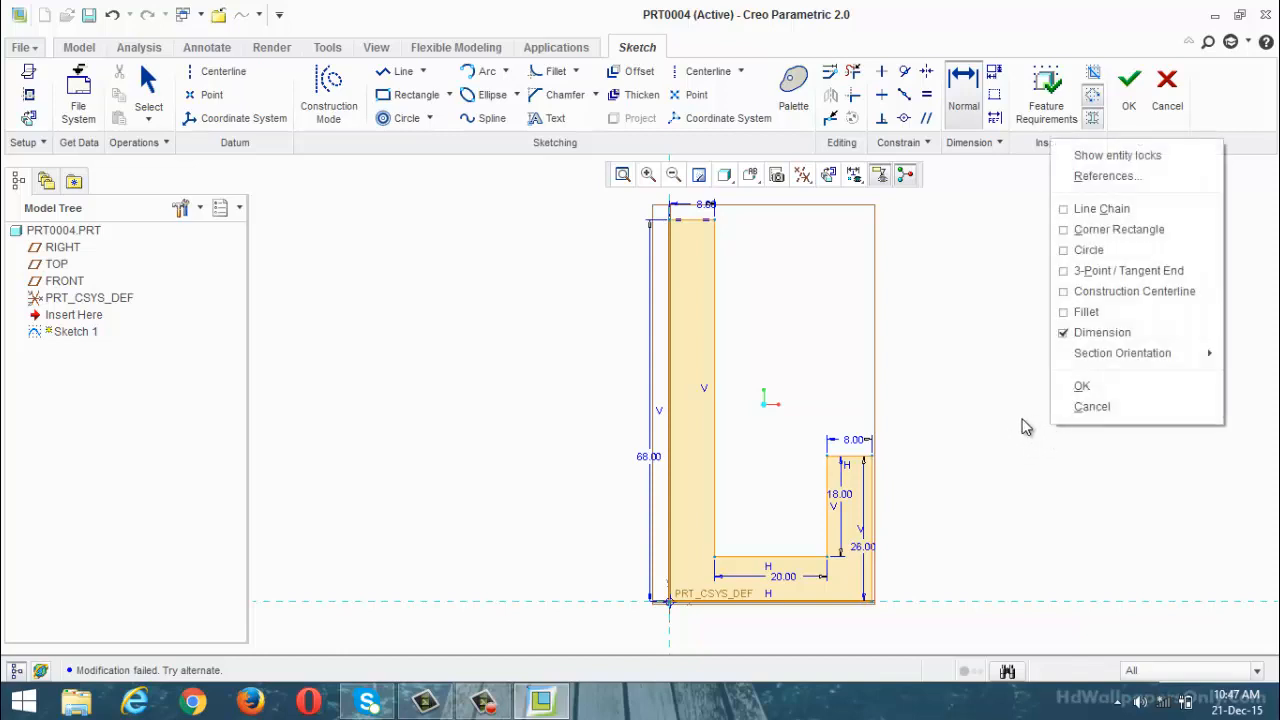
left_click(963, 402)
scroll(848, 508, "down", 1)
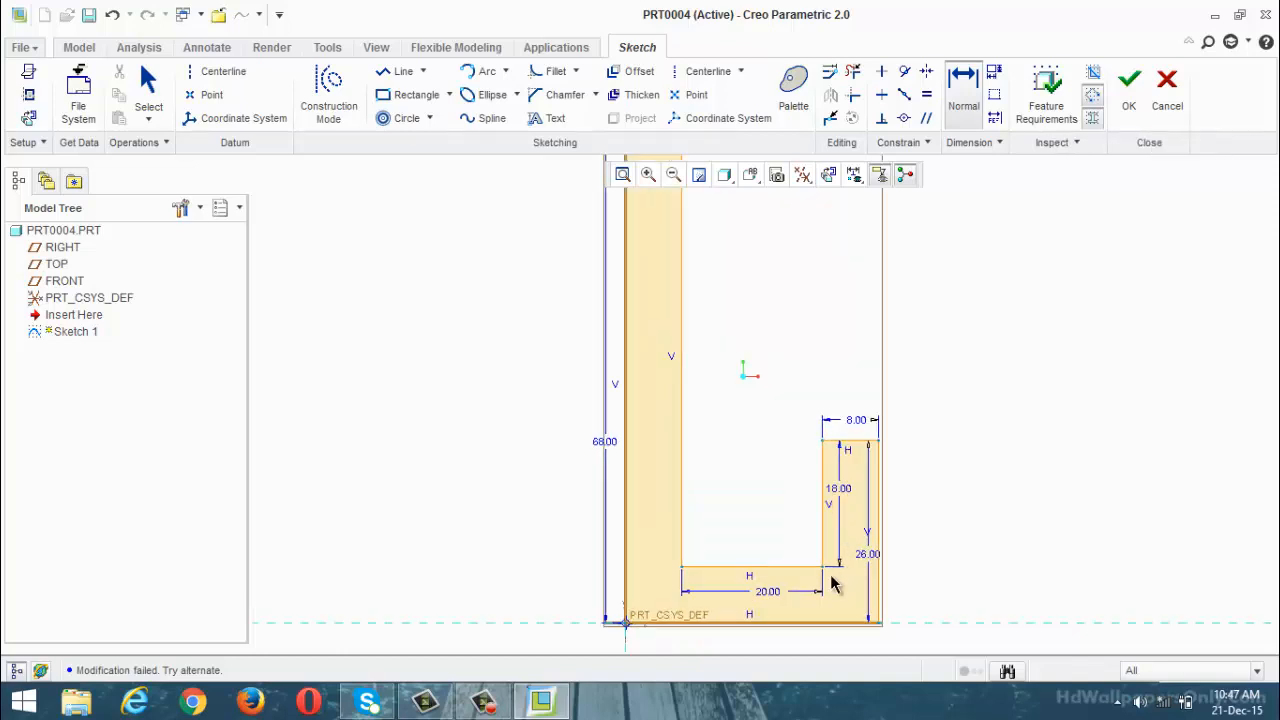
Set the slot floor's width to 12 mm and finish the uneven-legged U sketch
double_click(764, 594)
type("12")
key("Return")
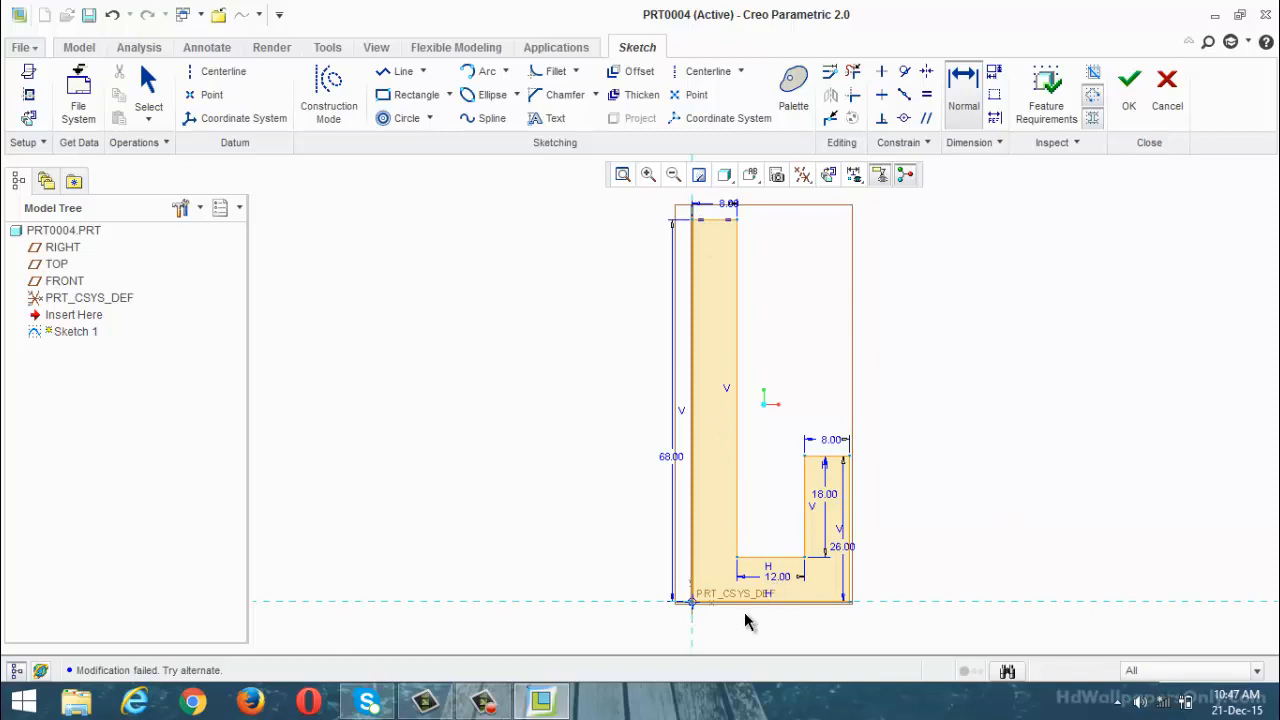
left_click(1122, 106)
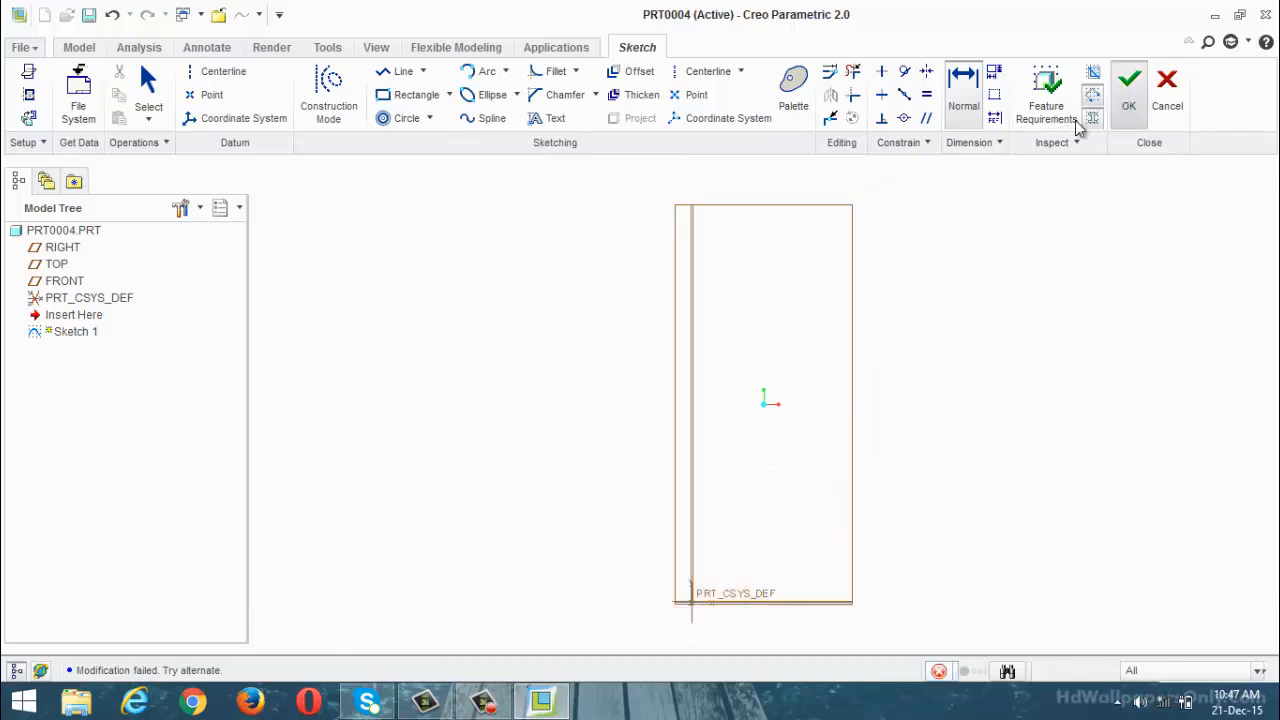
Extrude the U profile 38 mm with the extrusion direction flipped
middle_click_drag(731, 424, 789, 430)
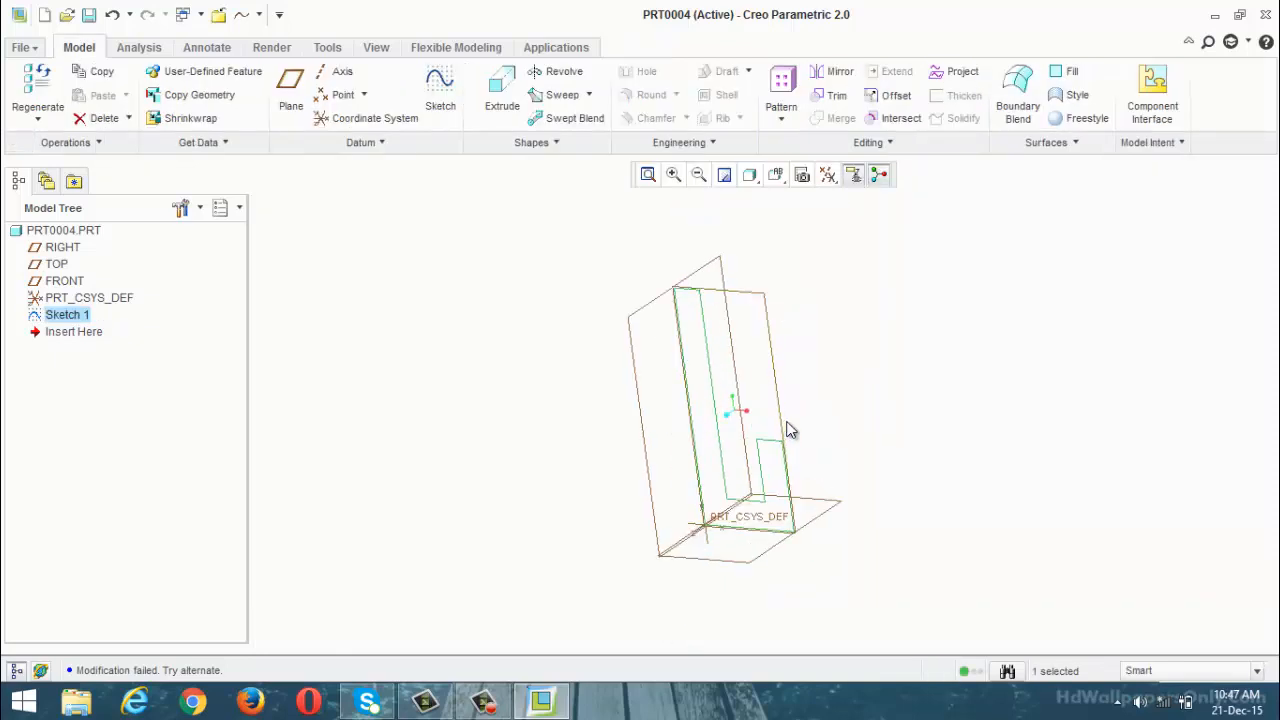
left_click(502, 92)
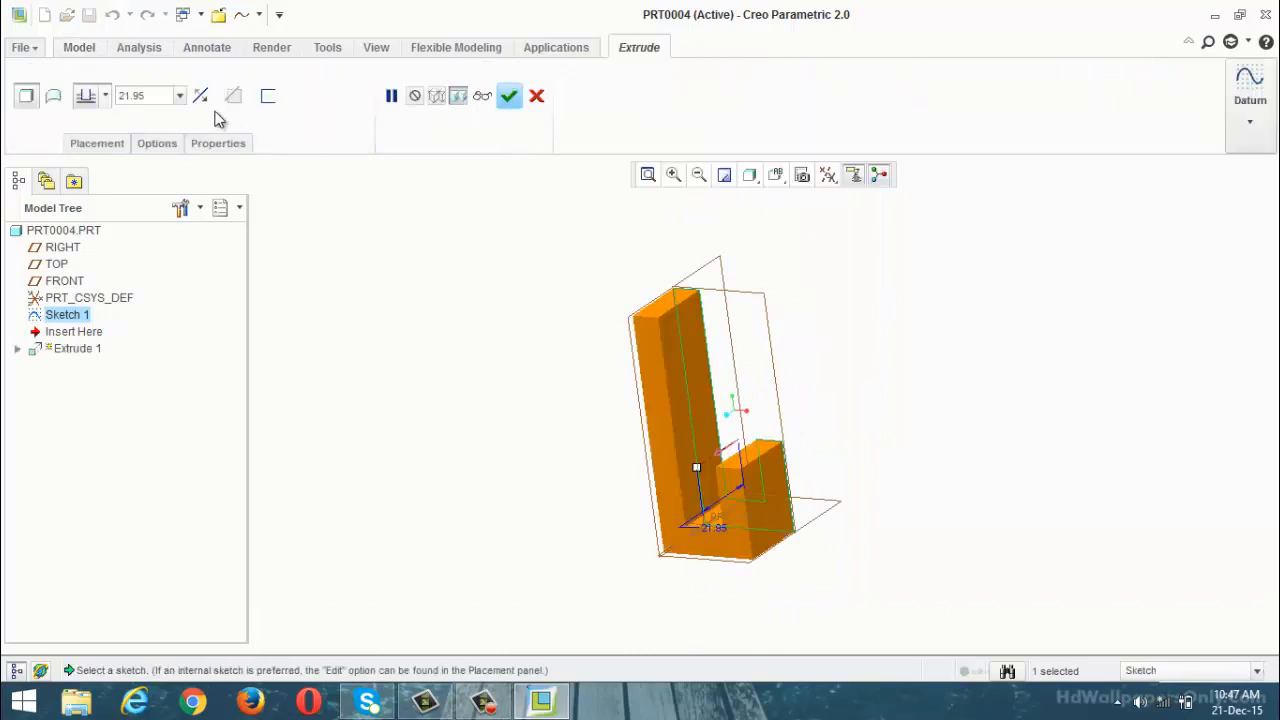
left_click(201, 96)
double_click(155, 95)
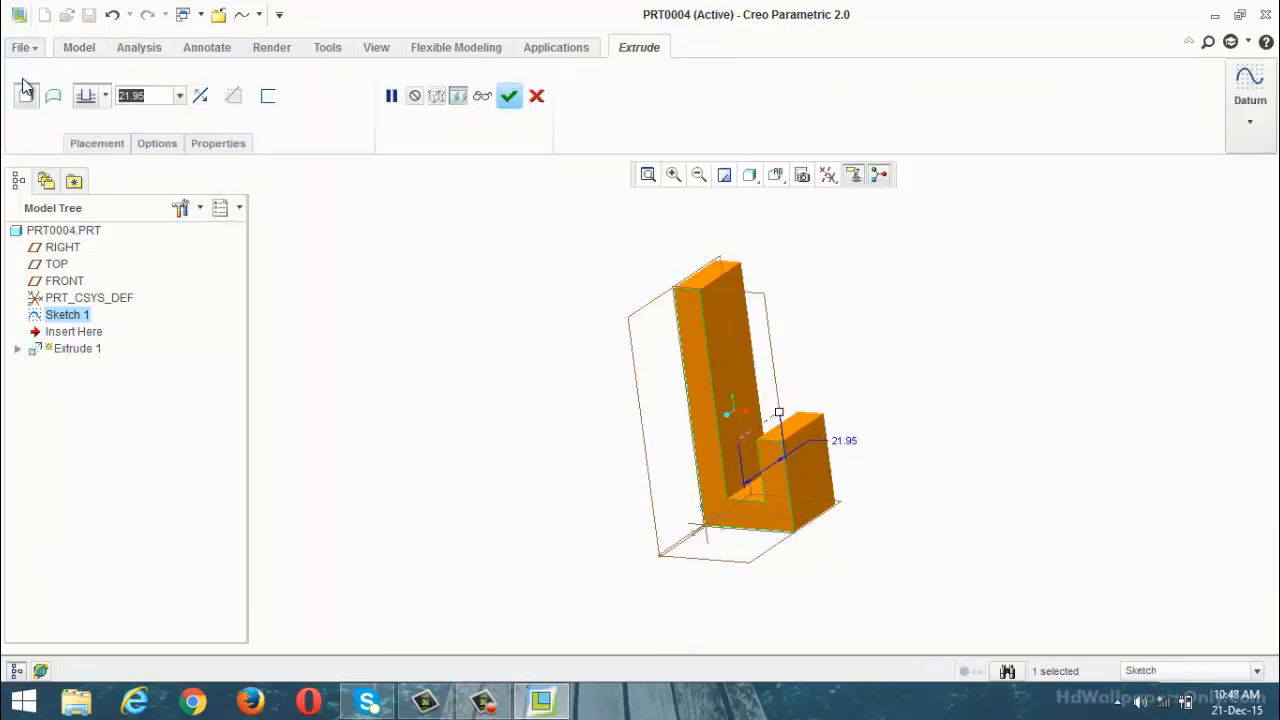
type("38")
key("Return")
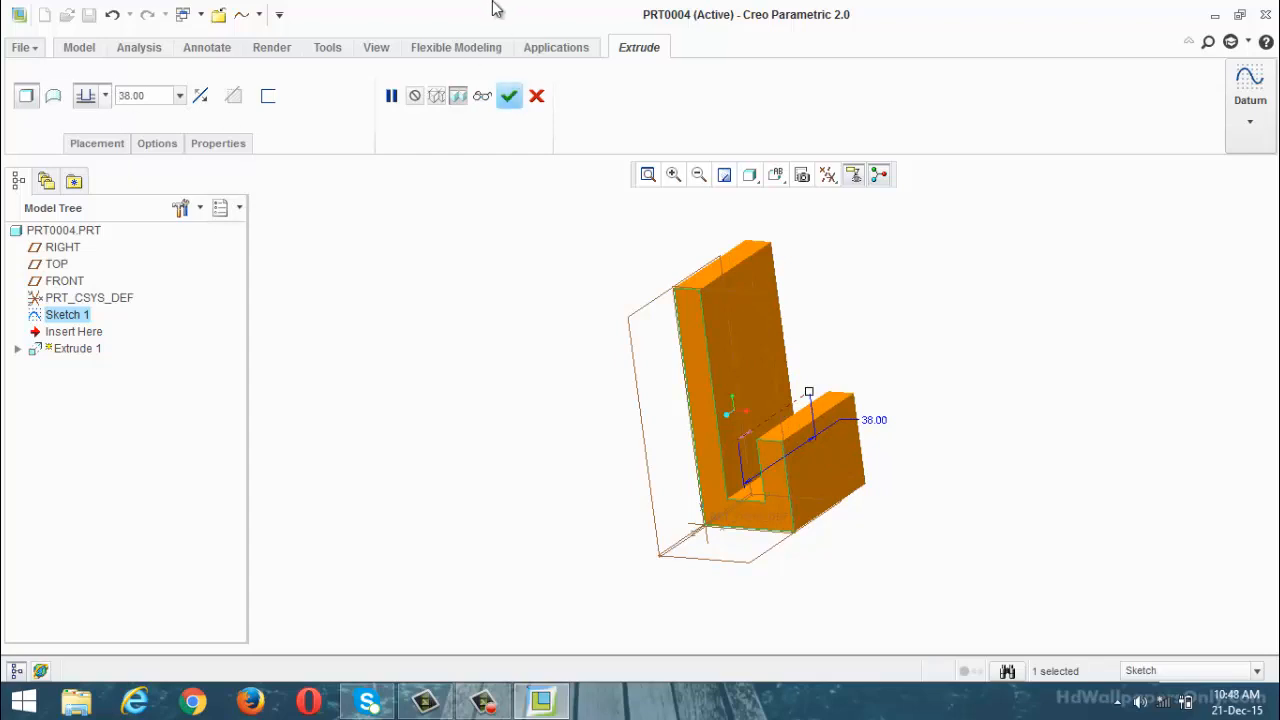
left_click(509, 95)
middle_click_drag(491, 251, 484, 407)
scroll(728, 512, "up", 2)
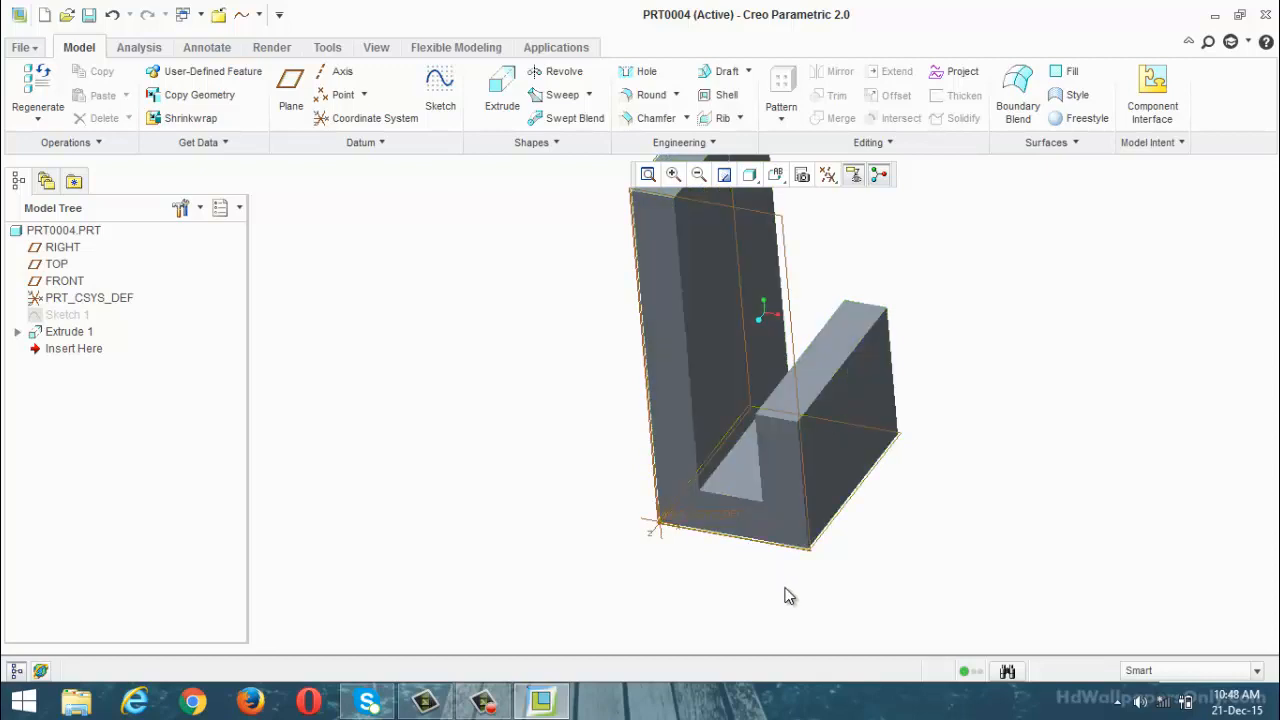
mouse_move(789, 594)
middle_mouse_down()
mouse_move(794, 534)
mouse_move(797, 575)
mouse_move(757, 563)
middle_mouse_up()
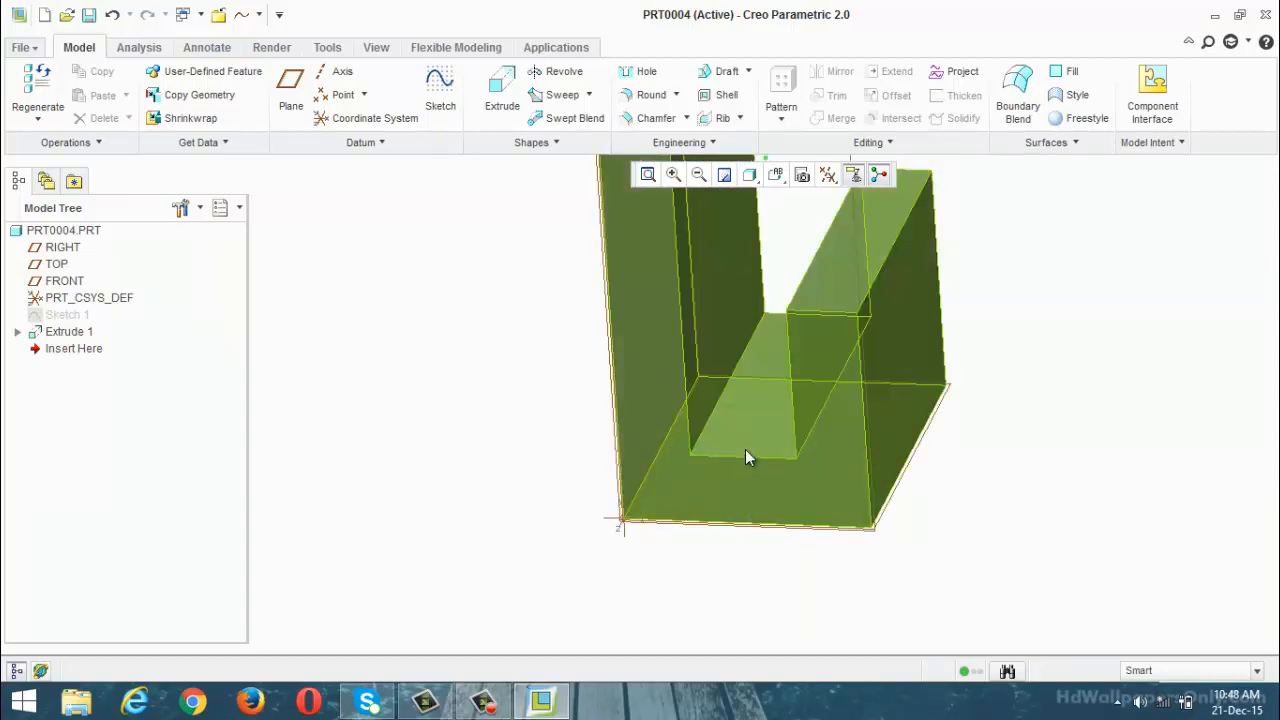
left_click(432, 95)
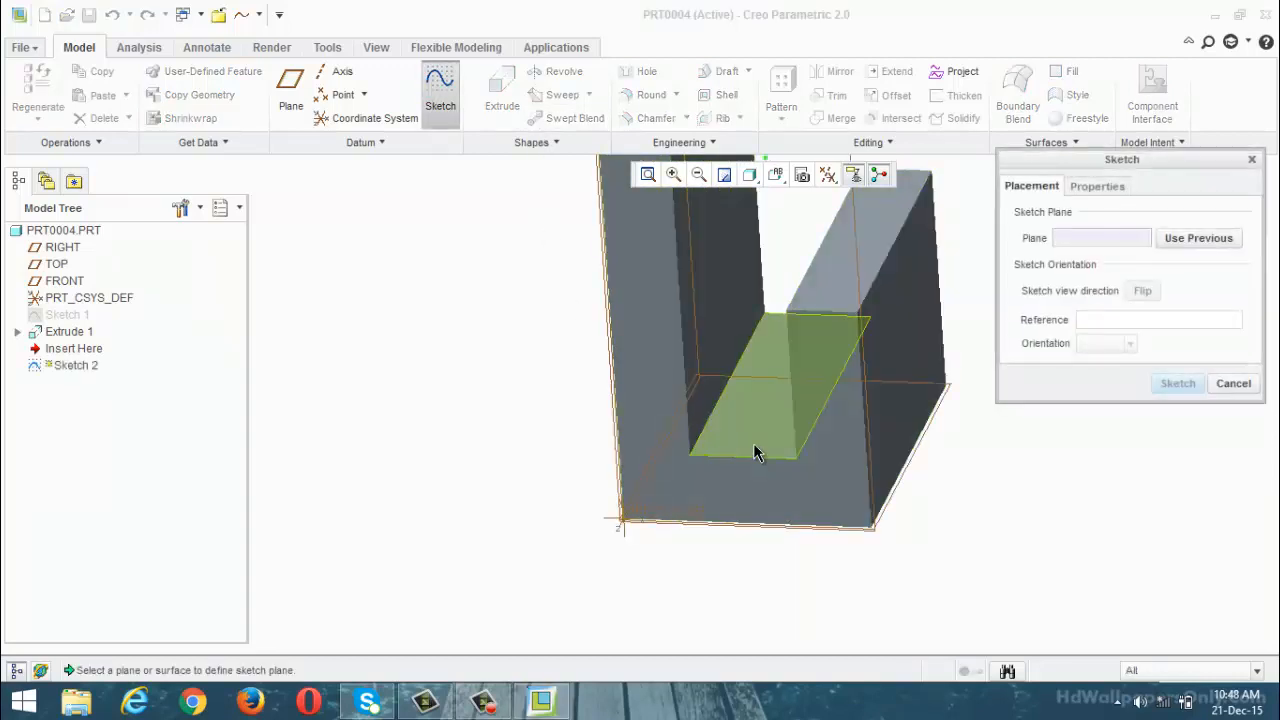
middle_click_drag(769, 557, 749, 491)
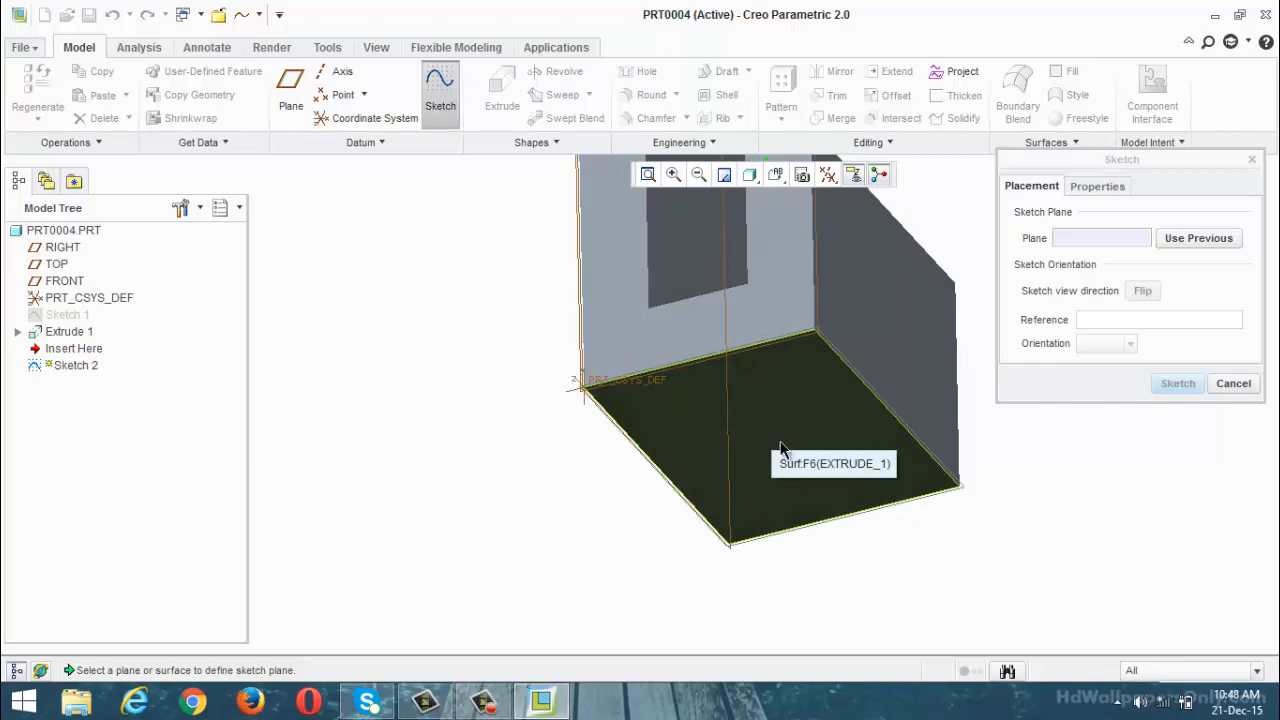
left_click(540, 702)
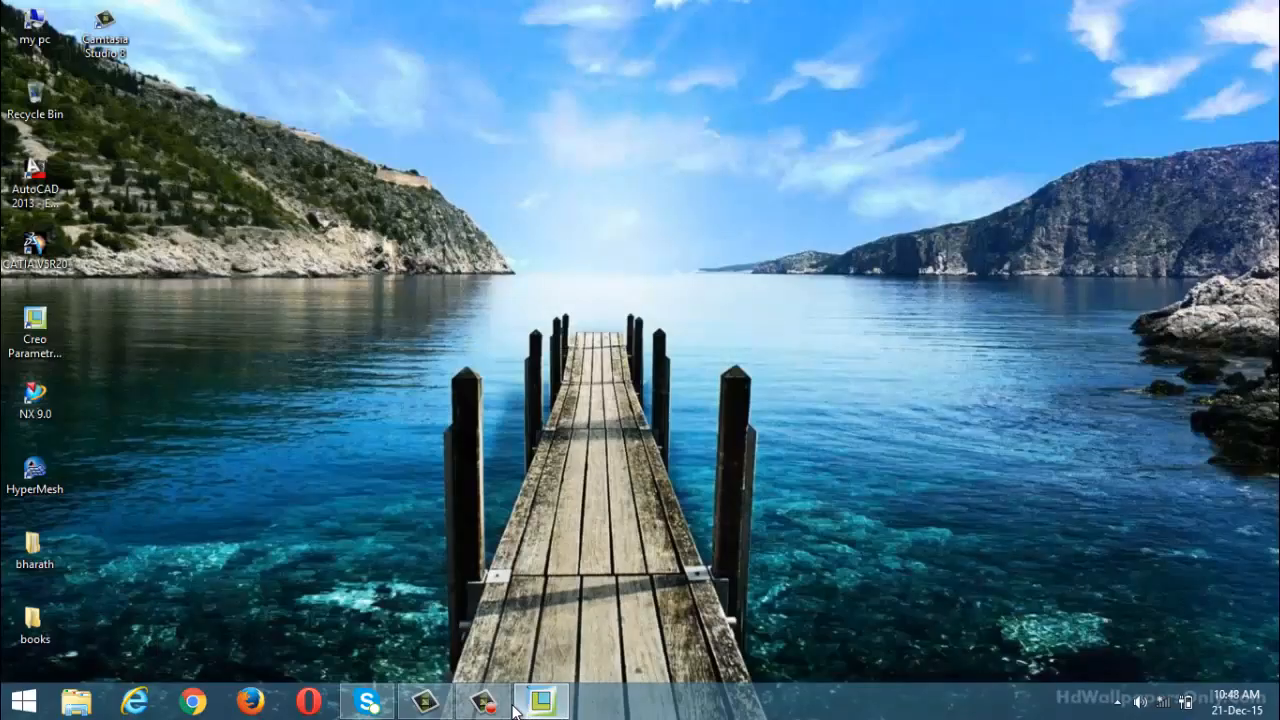
left_click(490, 703)
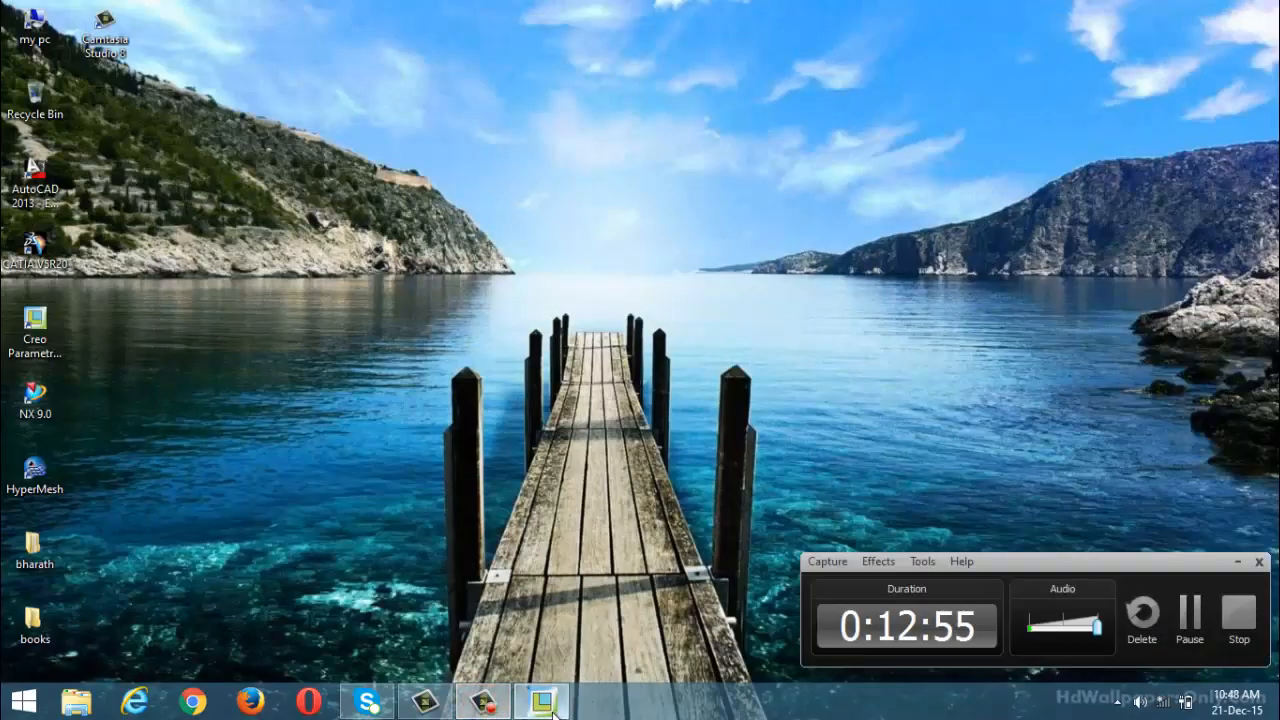
left_click(540, 702)
left_click(1188, 622)
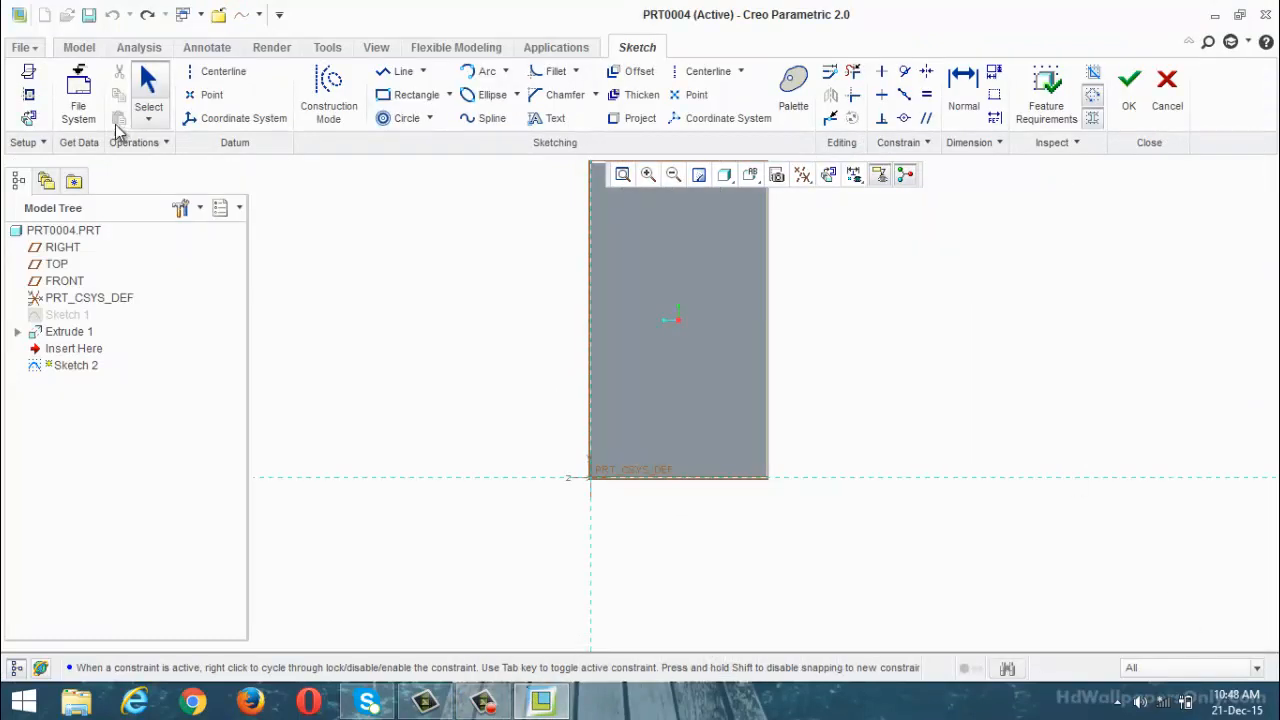
Try sketching a rectangle on the side face from the origin corner to the opposite vertical edge, with that edge added as a reference
left_click(29, 100)
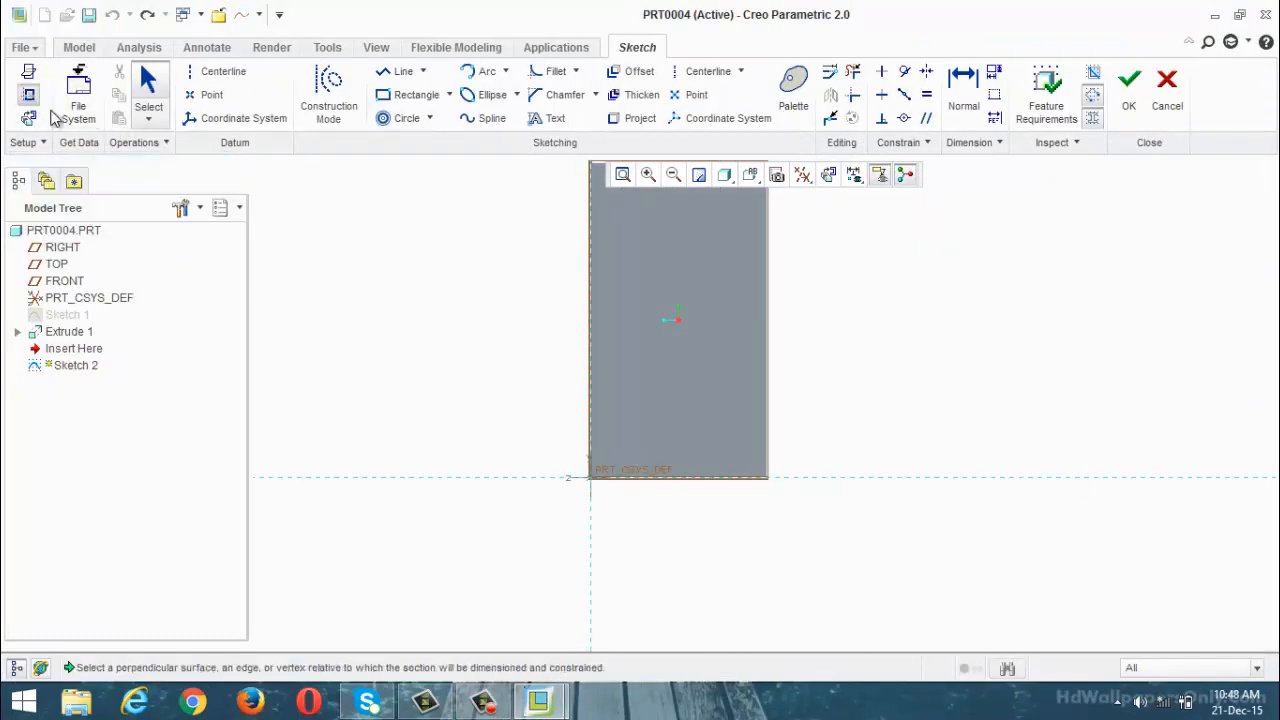
left_click(769, 400)
left_click(1127, 416)
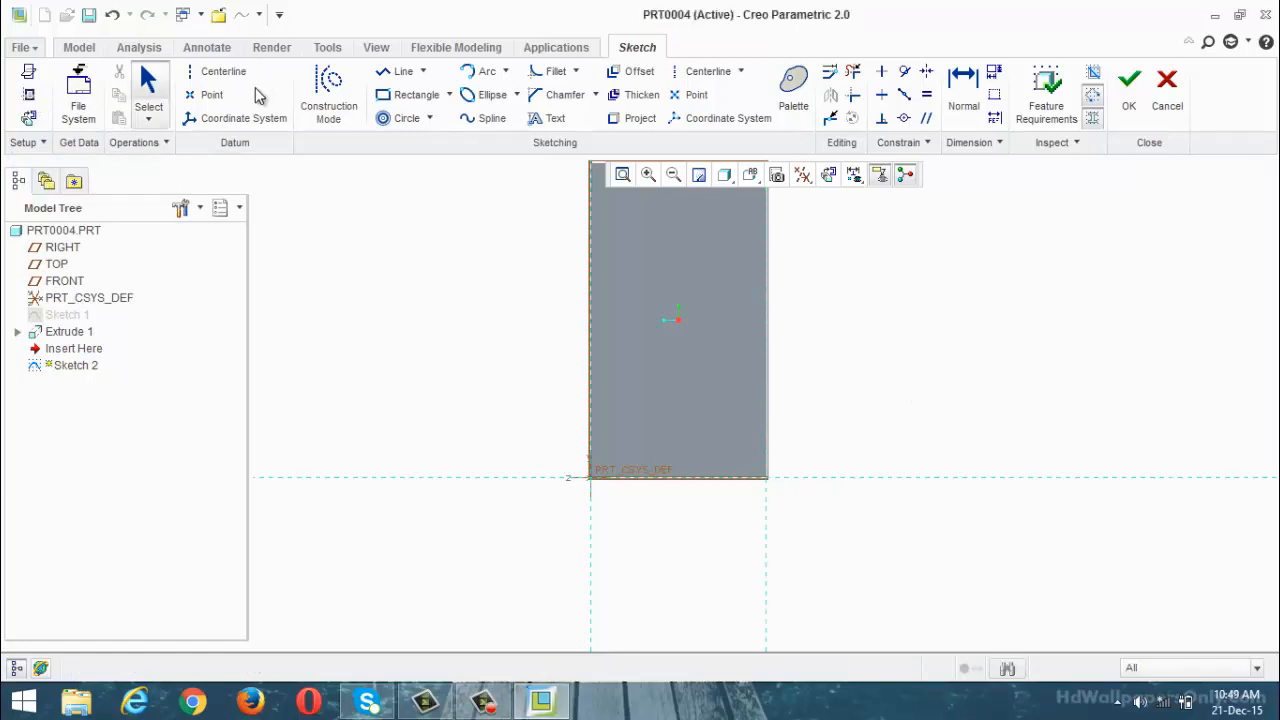
left_click(410, 94)
left_click(590, 479)
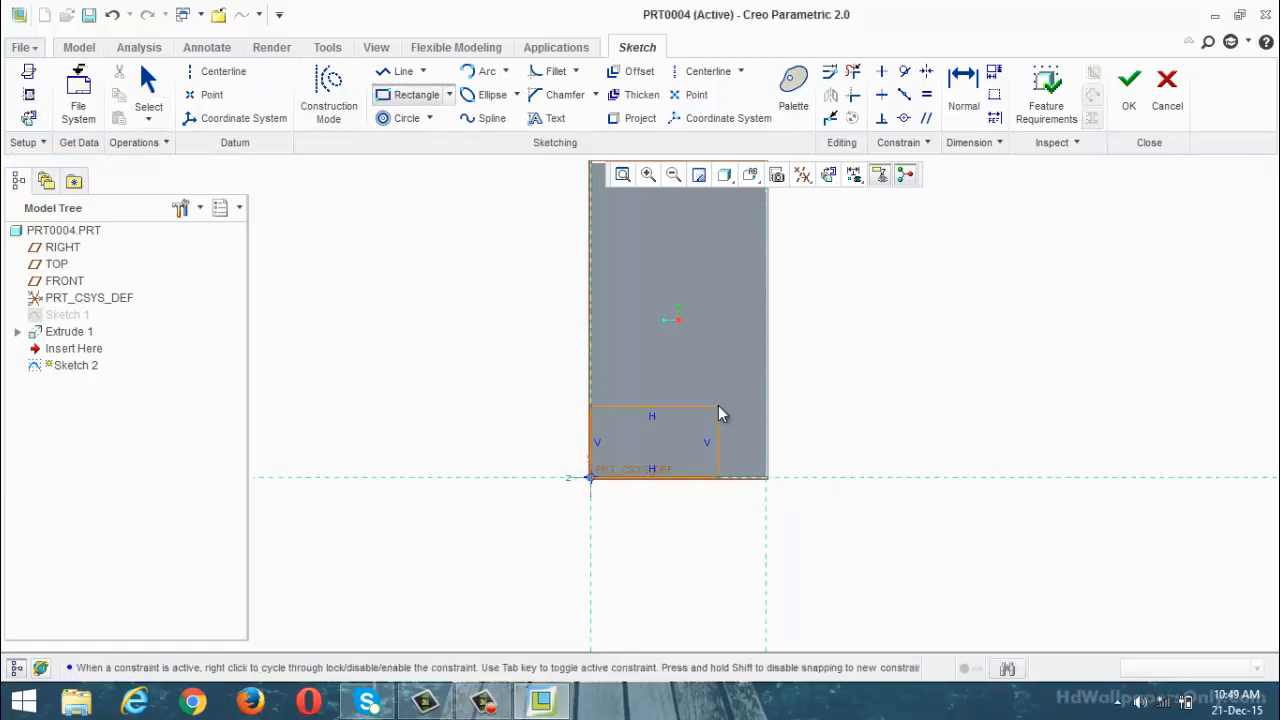
left_click(773, 380)
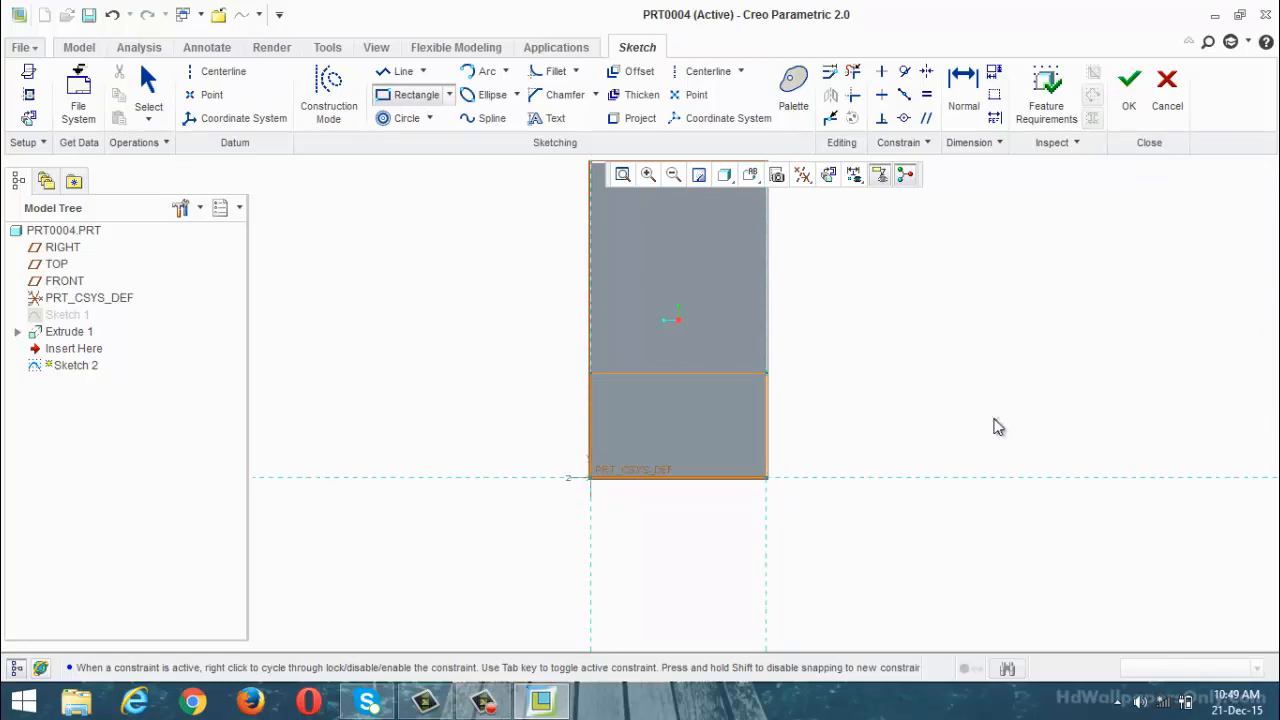
middle_click(980, 414)
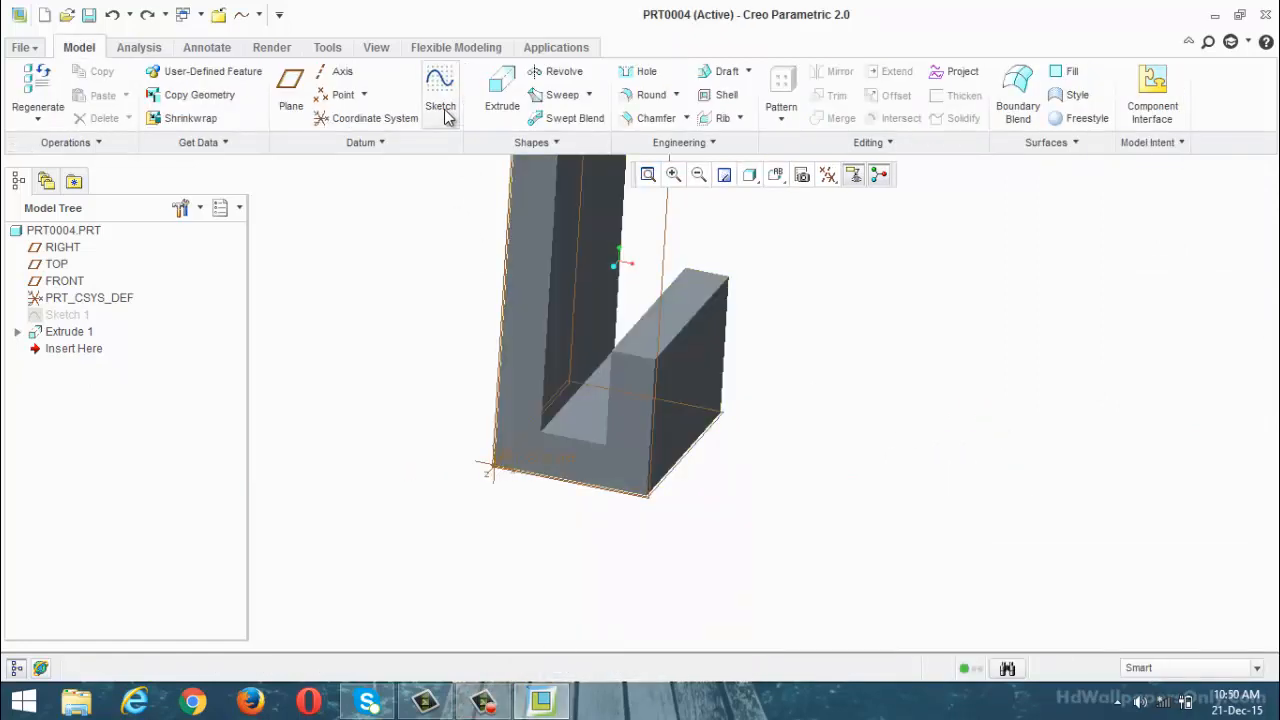
Start a new sketch on the slot floor surface and orient the view parallel to the sketch plane
left_click(447, 116)
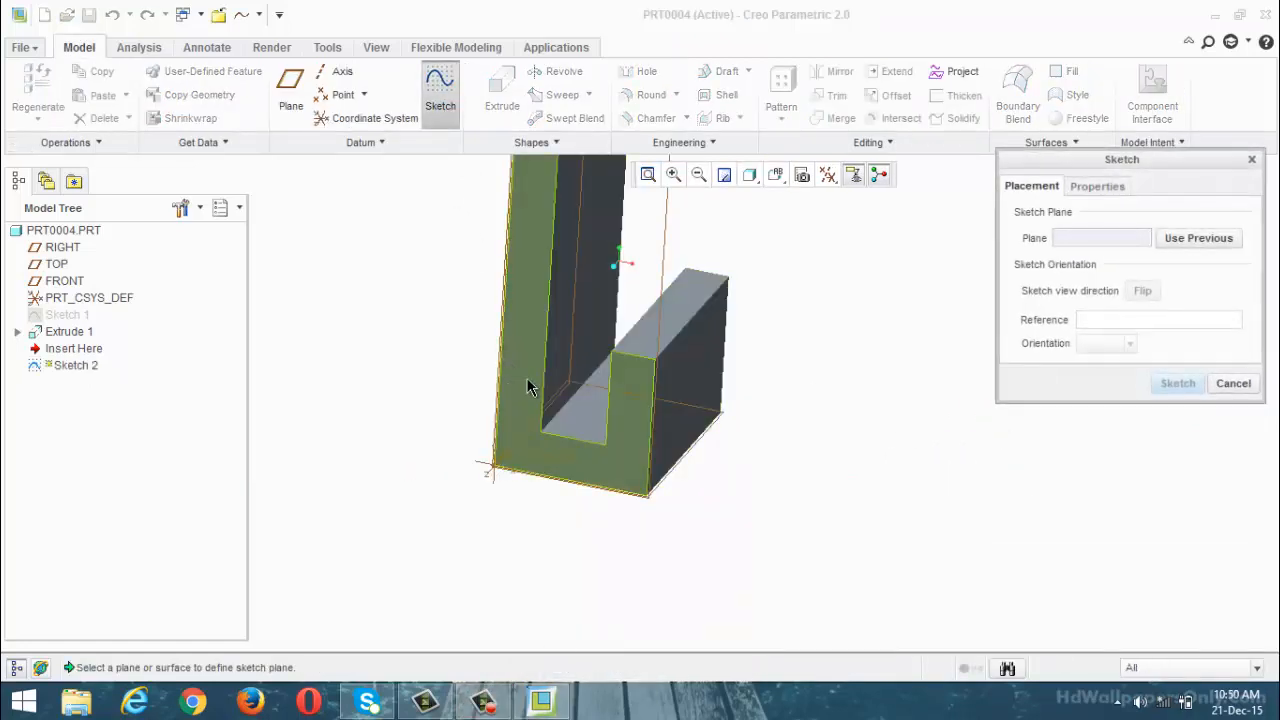
left_click(570, 455)
left_click(1176, 385)
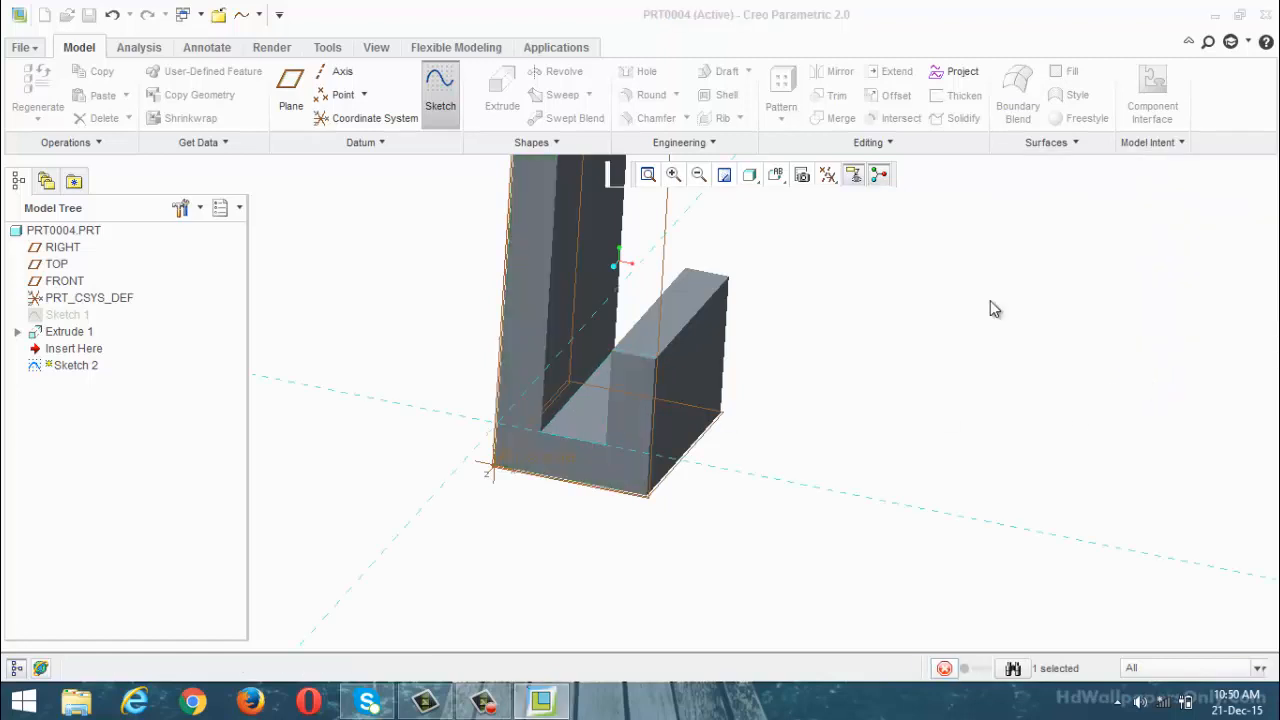
left_click(828, 174)
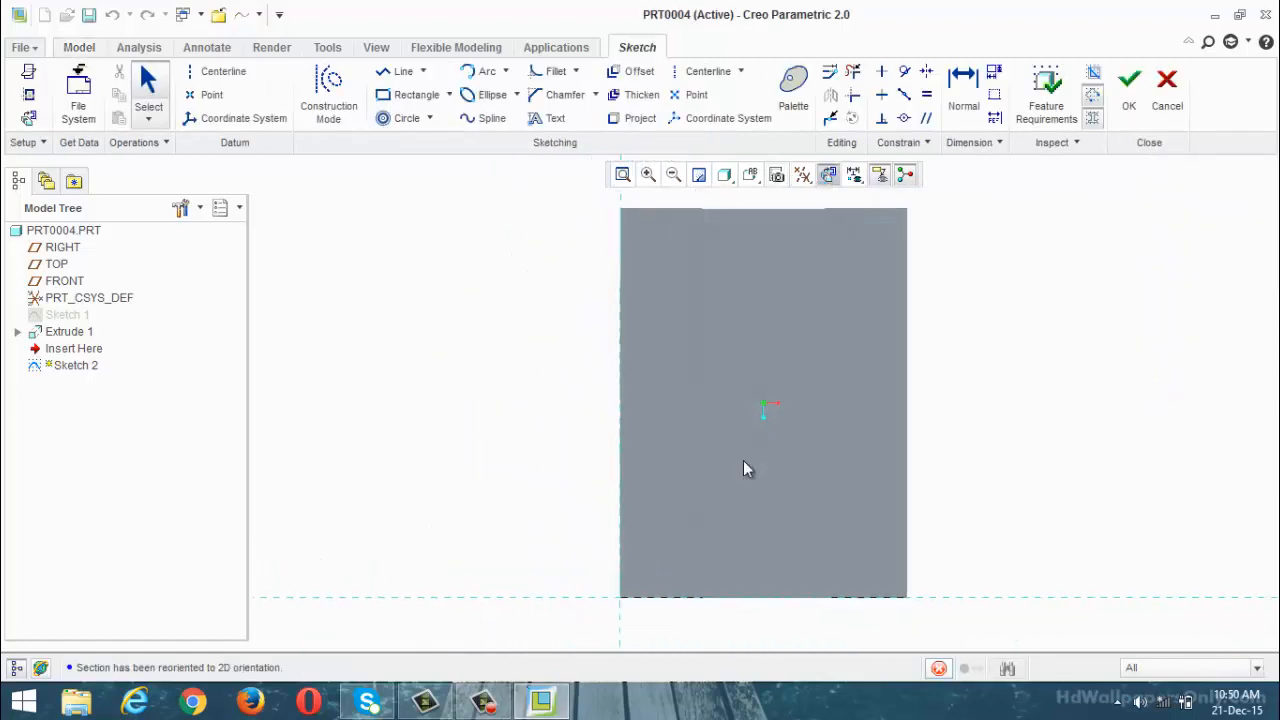
Add the short leg's outer side and the block's rear edge as sketch references
left_click(30, 117)
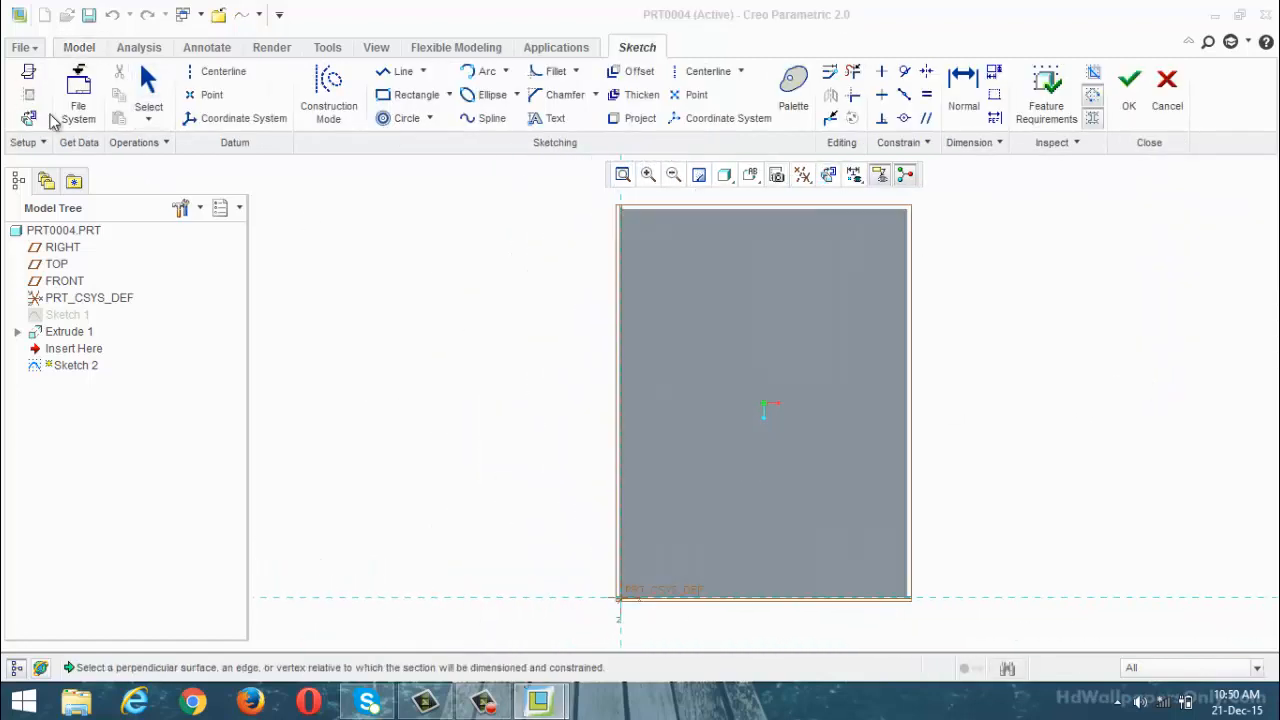
left_click(908, 516)
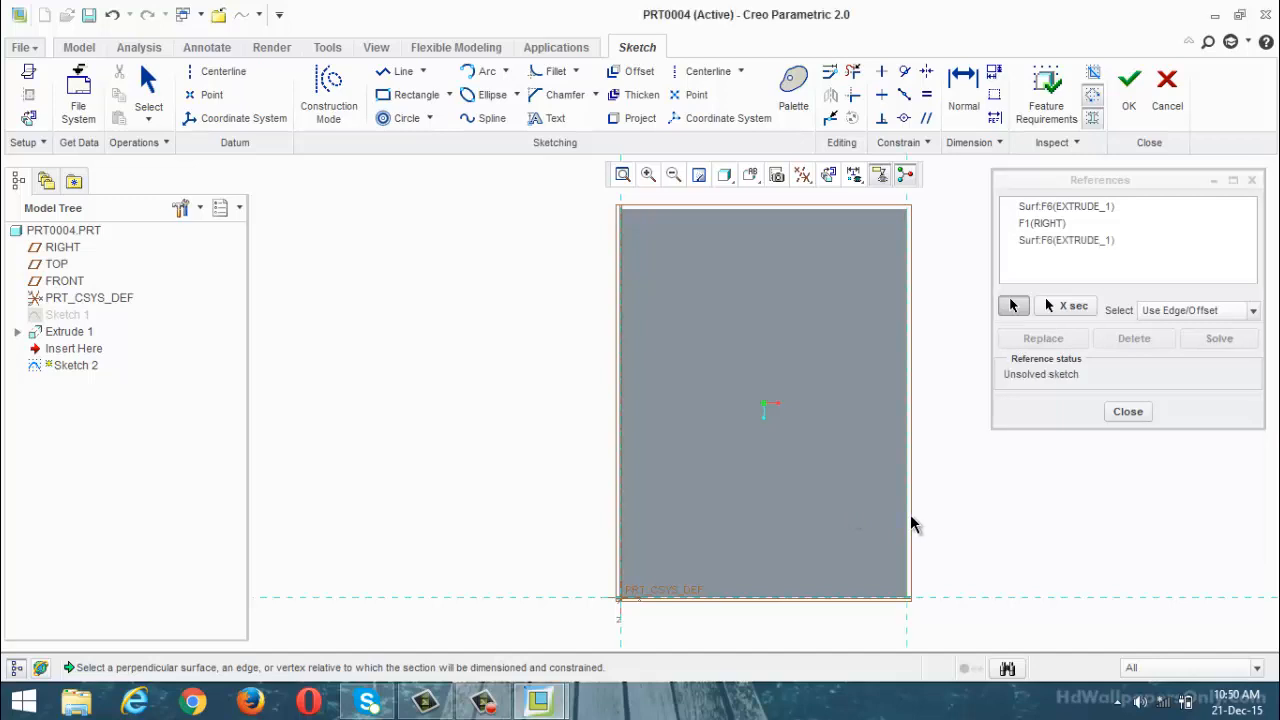
left_click(851, 212)
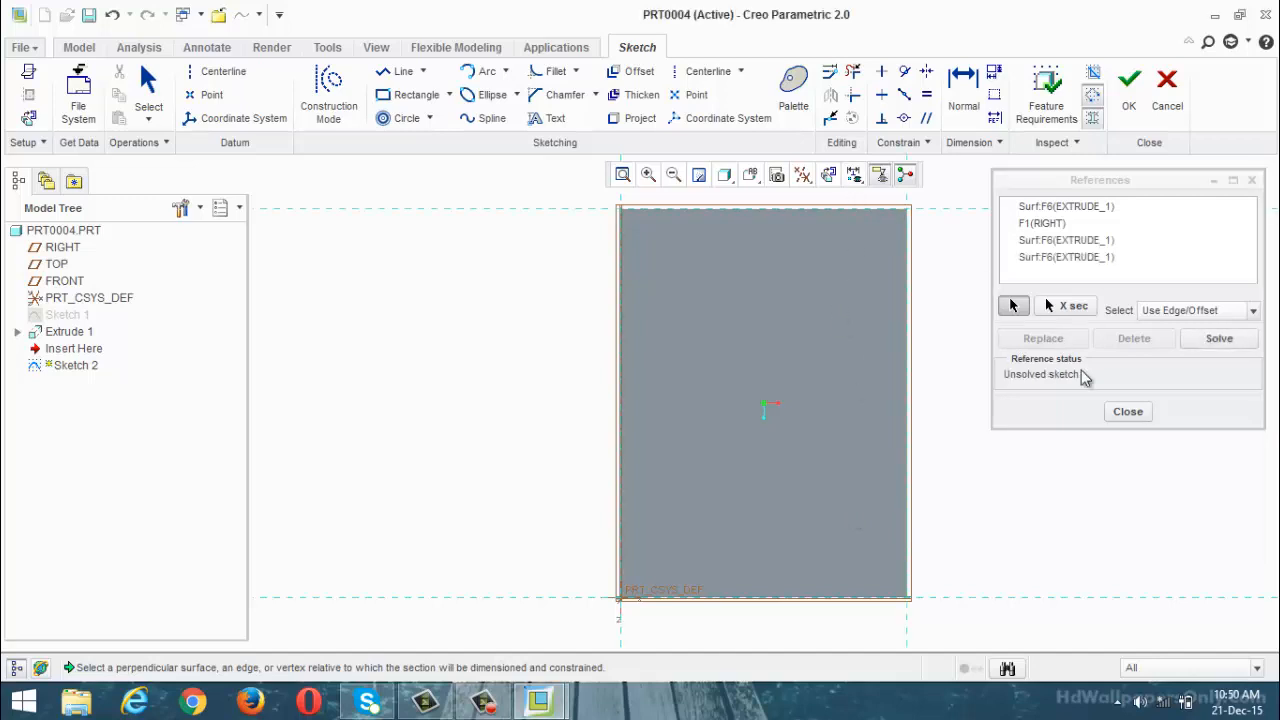
left_click(1117, 413)
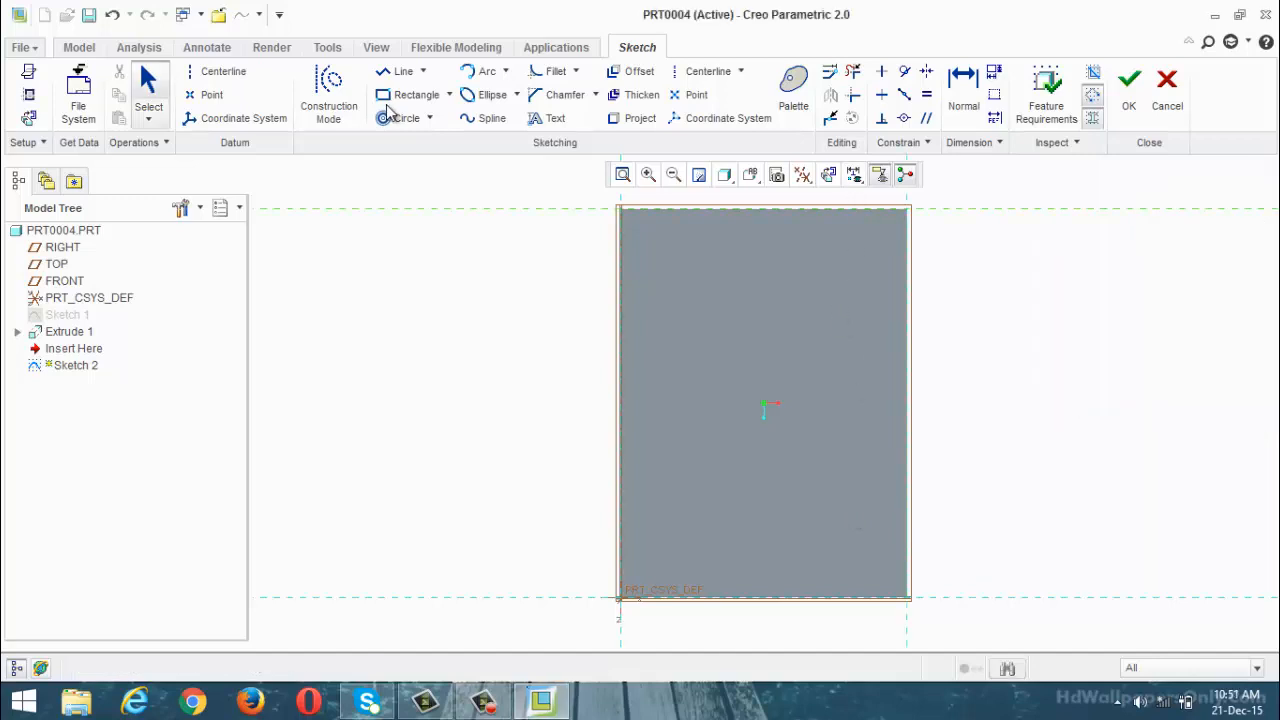
Draw a rectangle outward from the short leg's outer side across the block's full depth and set its width to 18 mm
left_click(906, 208)
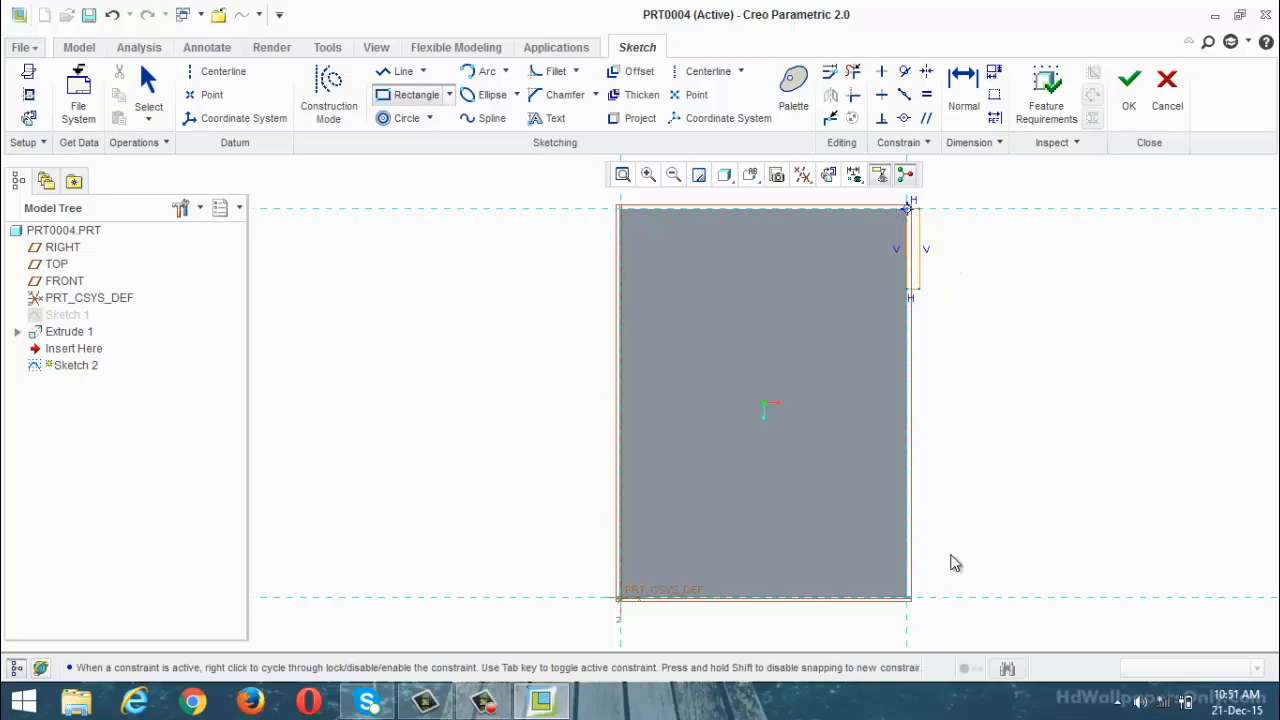
left_click(1068, 598)
middle_click(1090, 600)
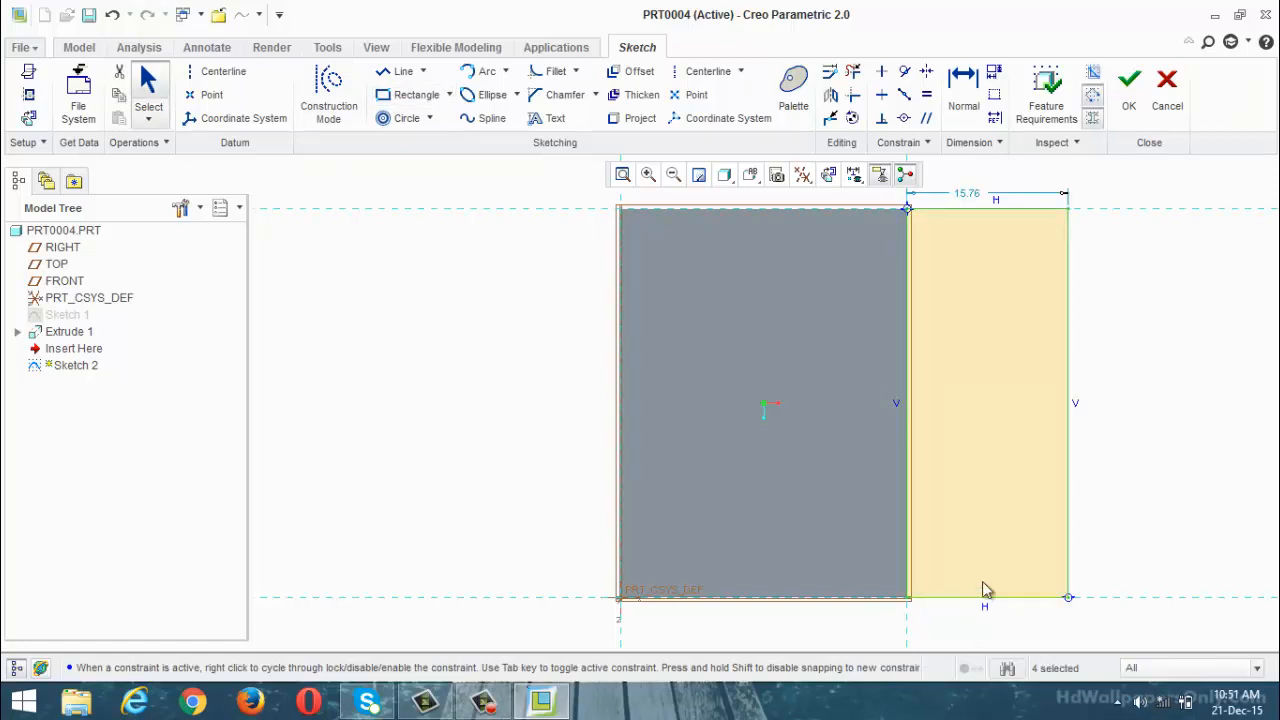
scroll(986, 590, "down", 2)
double_click(876, 291)
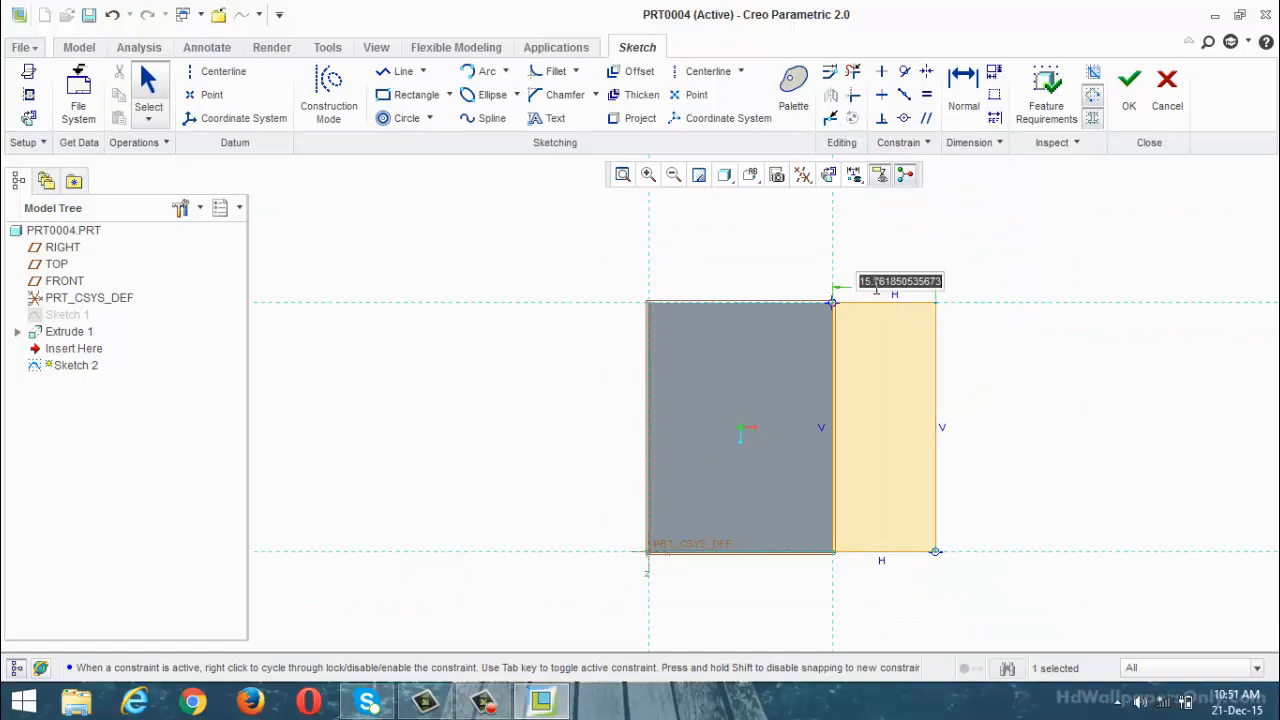
type("18")
key("Return")
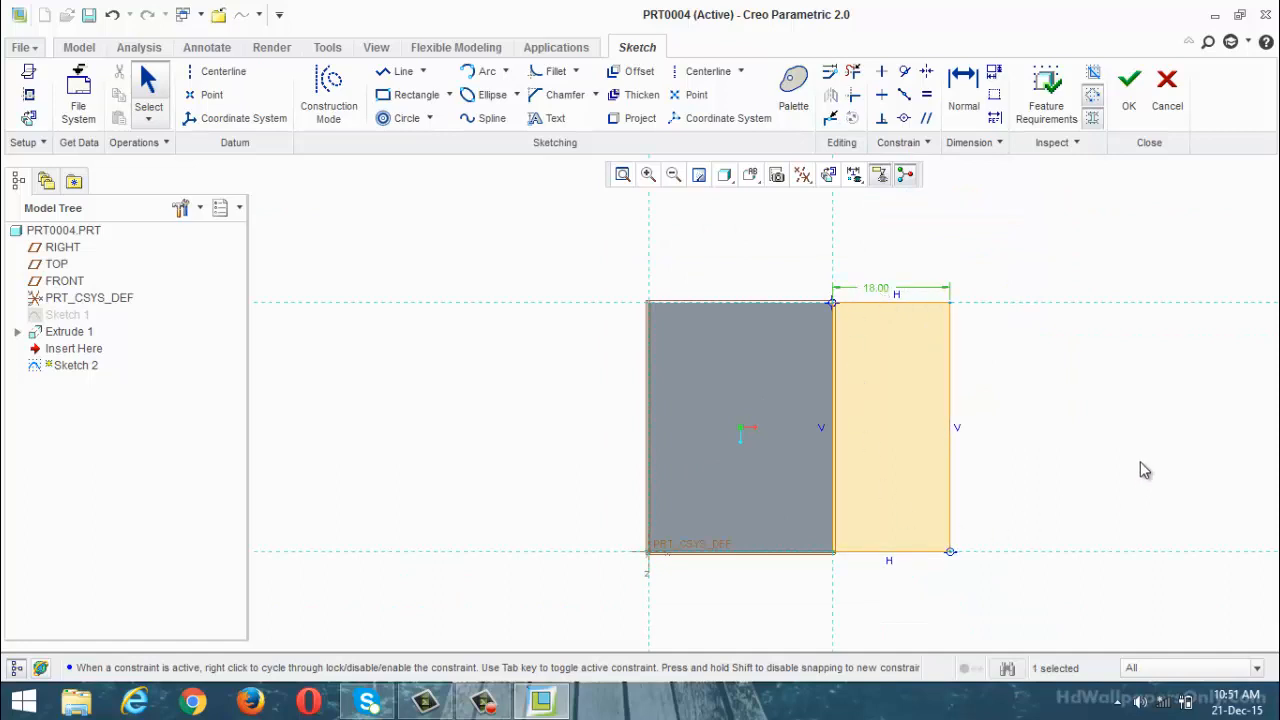
left_click(506, 71)
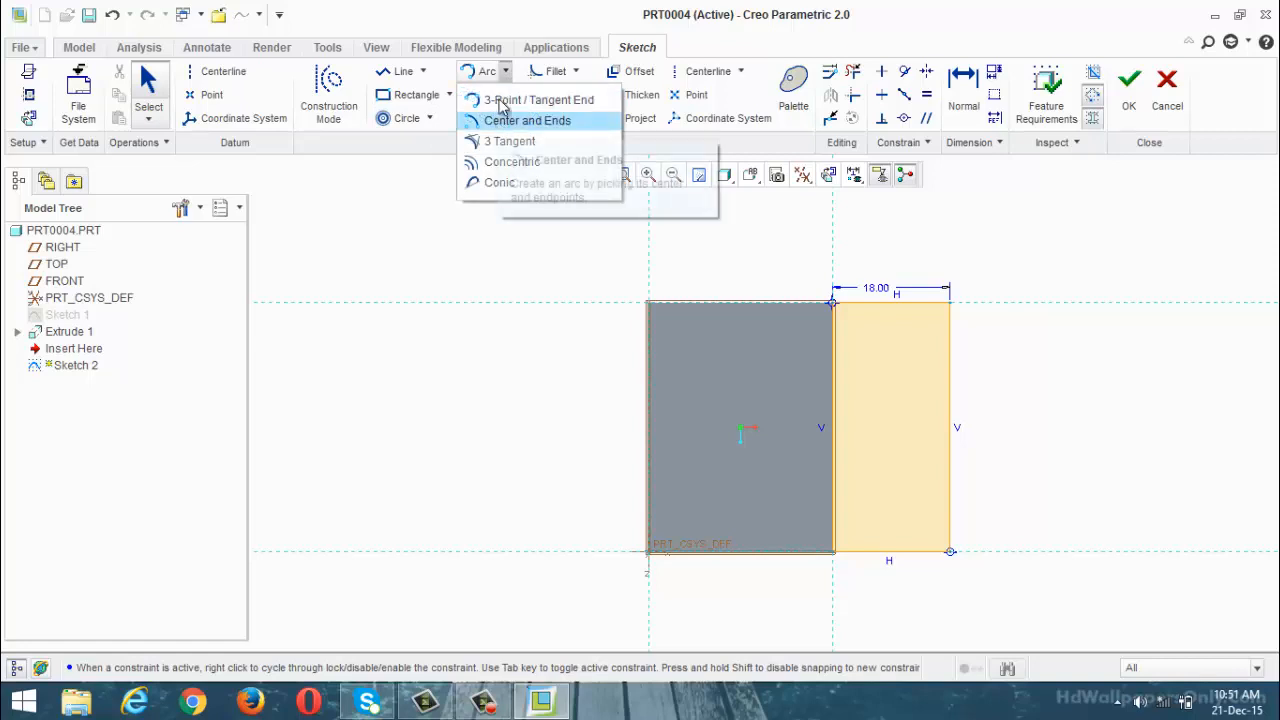
left_click(493, 99)
left_click(950, 302)
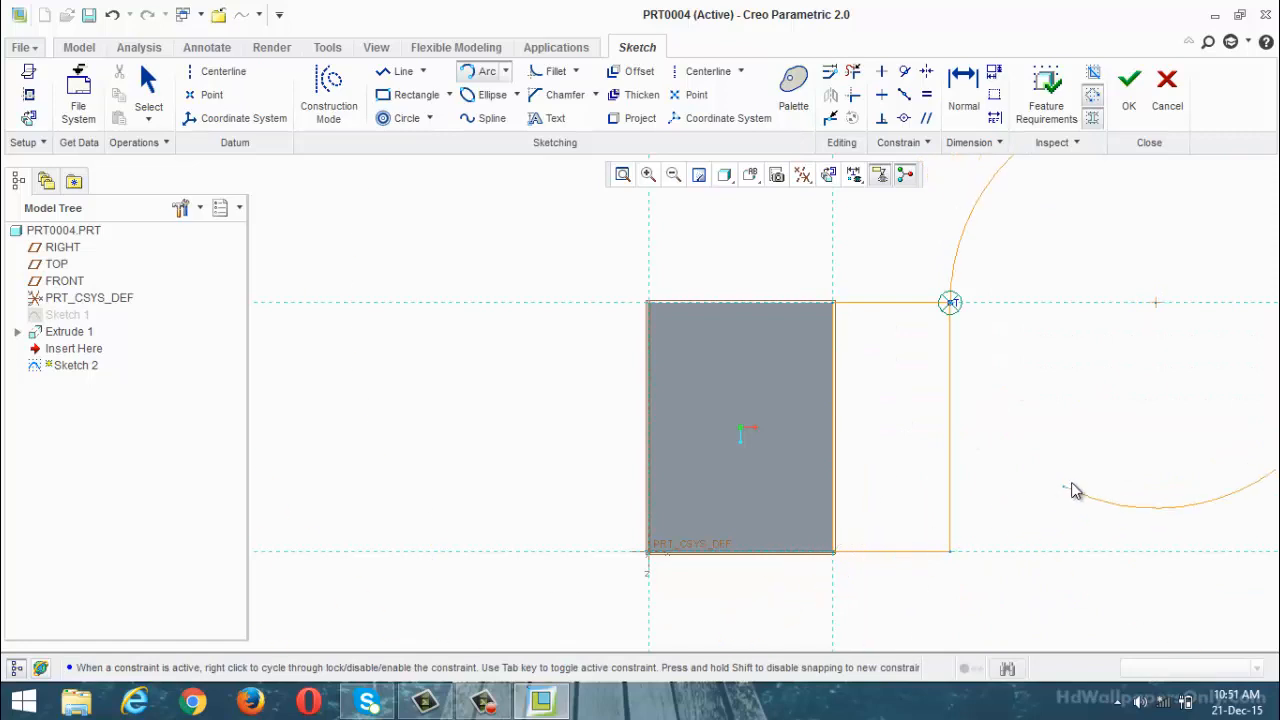
middle_click(1057, 543)
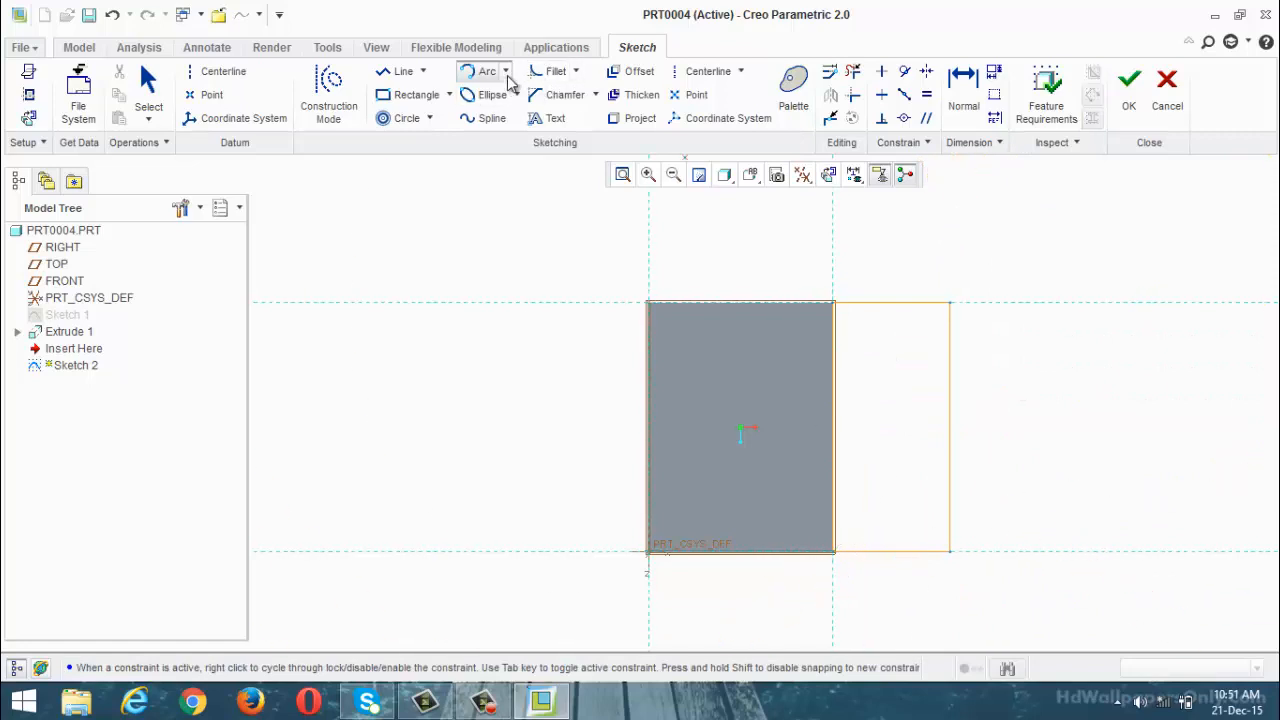
Draw a center-and-ends semicircular arc centred on the midpoint of the rectangle's outer edge, bulging outward between its two corners
left_click(506, 71)
left_click(527, 120)
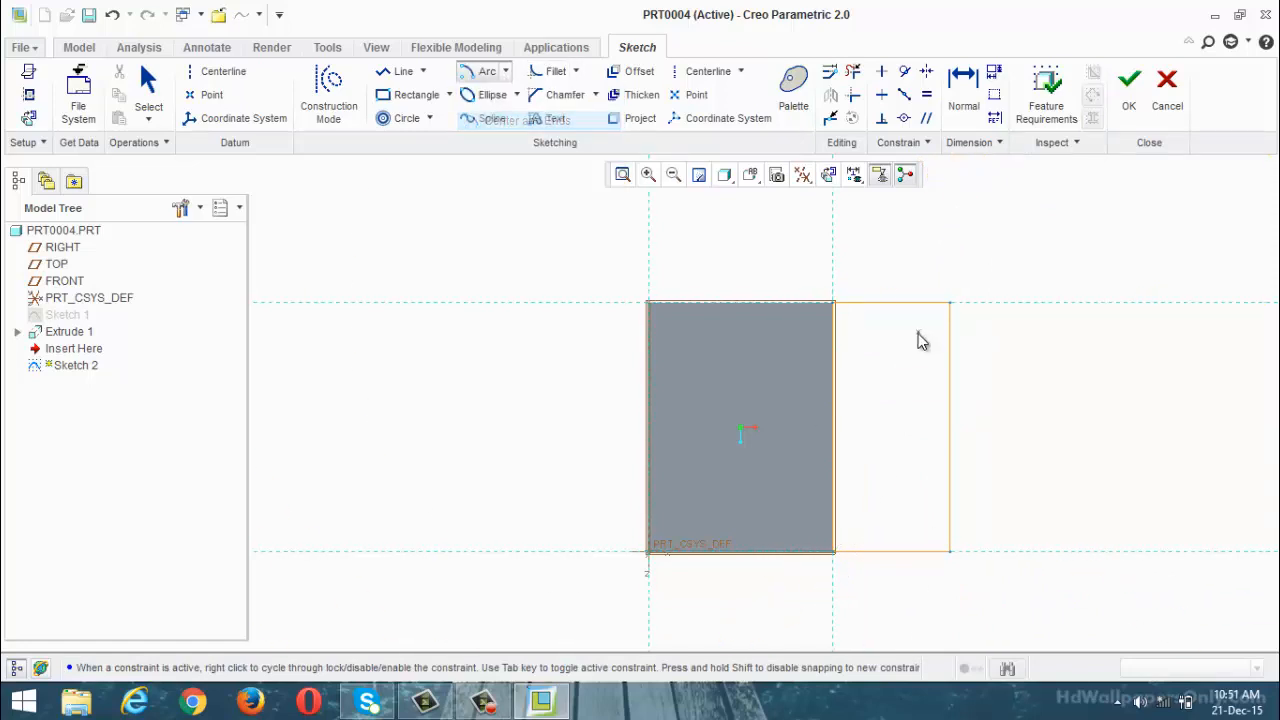
left_click(953, 429)
left_click(949, 303)
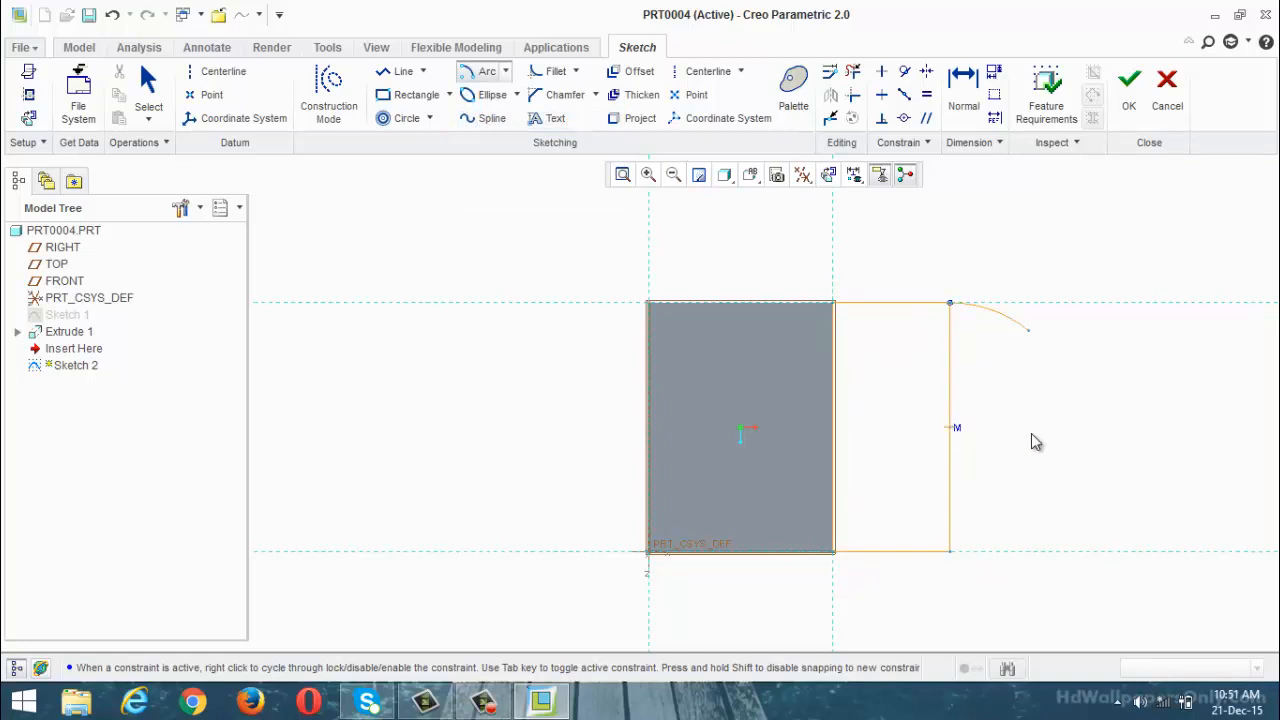
left_click(952, 551)
middle_click(940, 597)
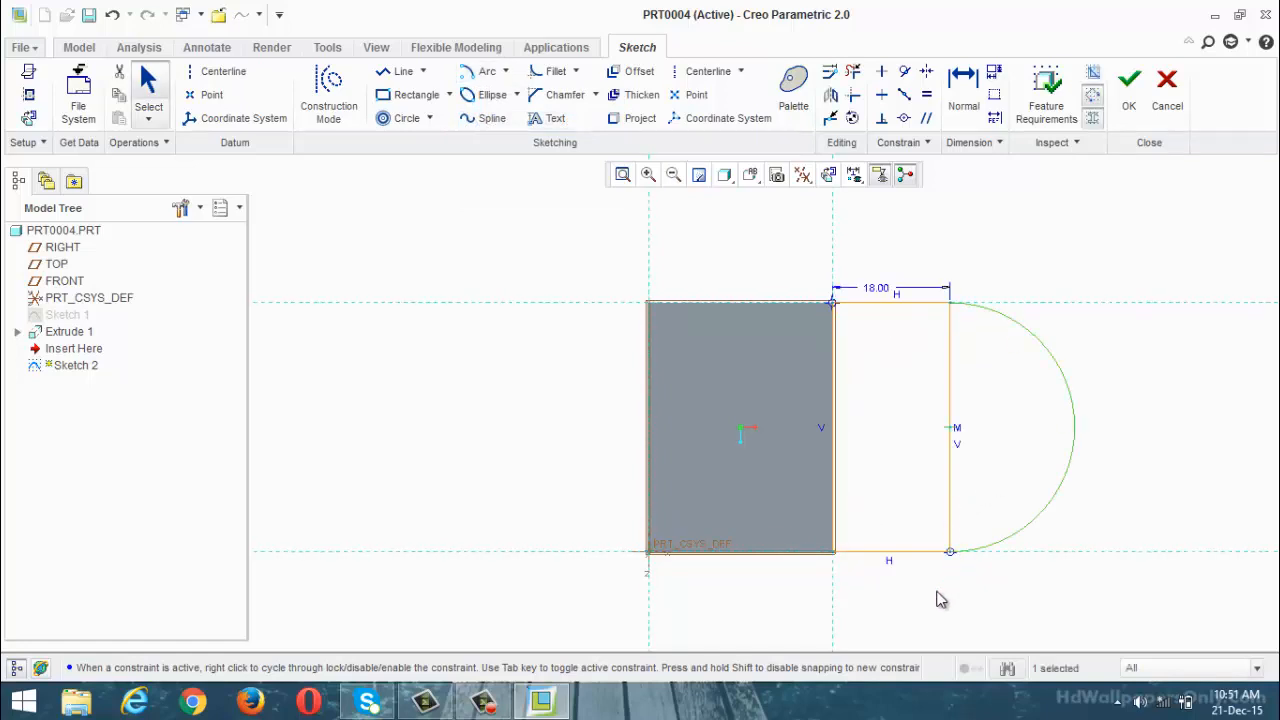
Trim away the rectangle's edge shared with the arc to leave one closed round-ended outline, and finish the sketch
left_click(852, 72)
mouse_move(952, 396)
left_mouse_down()
mouse_move(891, 449)
mouse_move(975, 468)
left_mouse_up()
middle_click(949, 475)
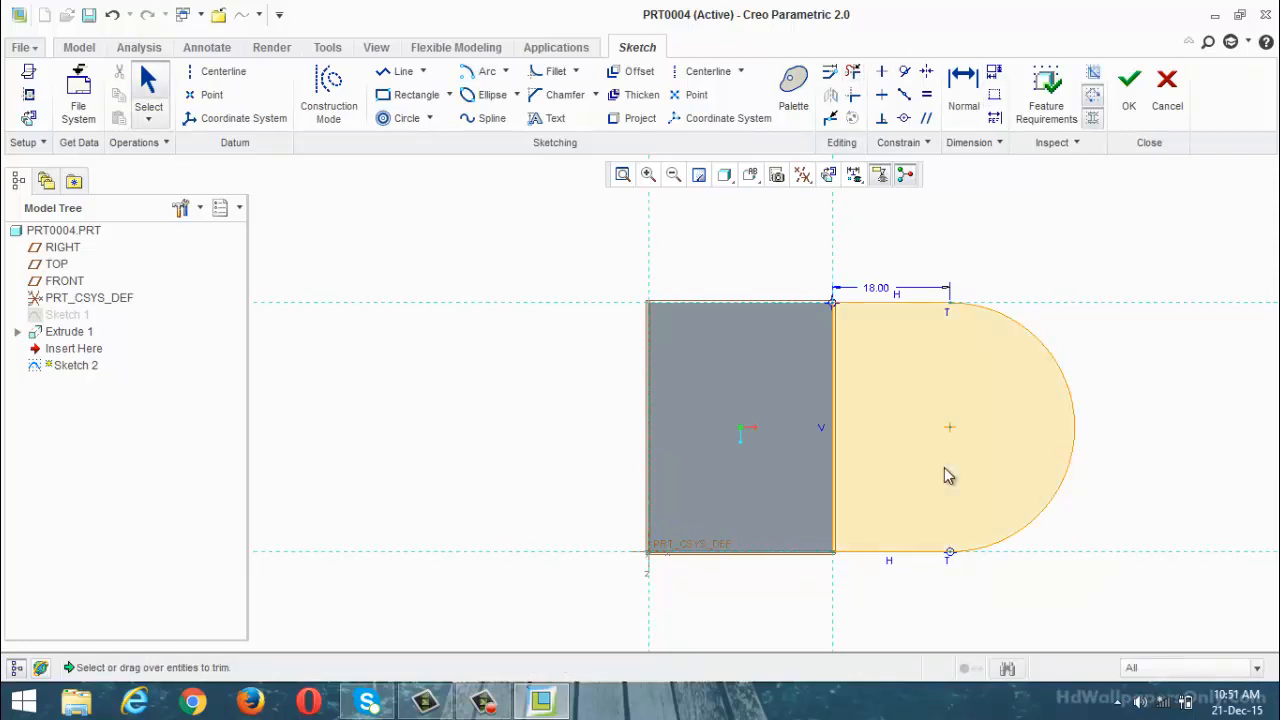
left_click(1128, 85)
Extrude the round-ended sketch 8 mm downward from the slot floor, reversing the default direction
mouse_move(920, 374)
middle_mouse_down()
mouse_move(917, 304)
mouse_move(885, 290)
middle_mouse_up()
left_click(502, 90)
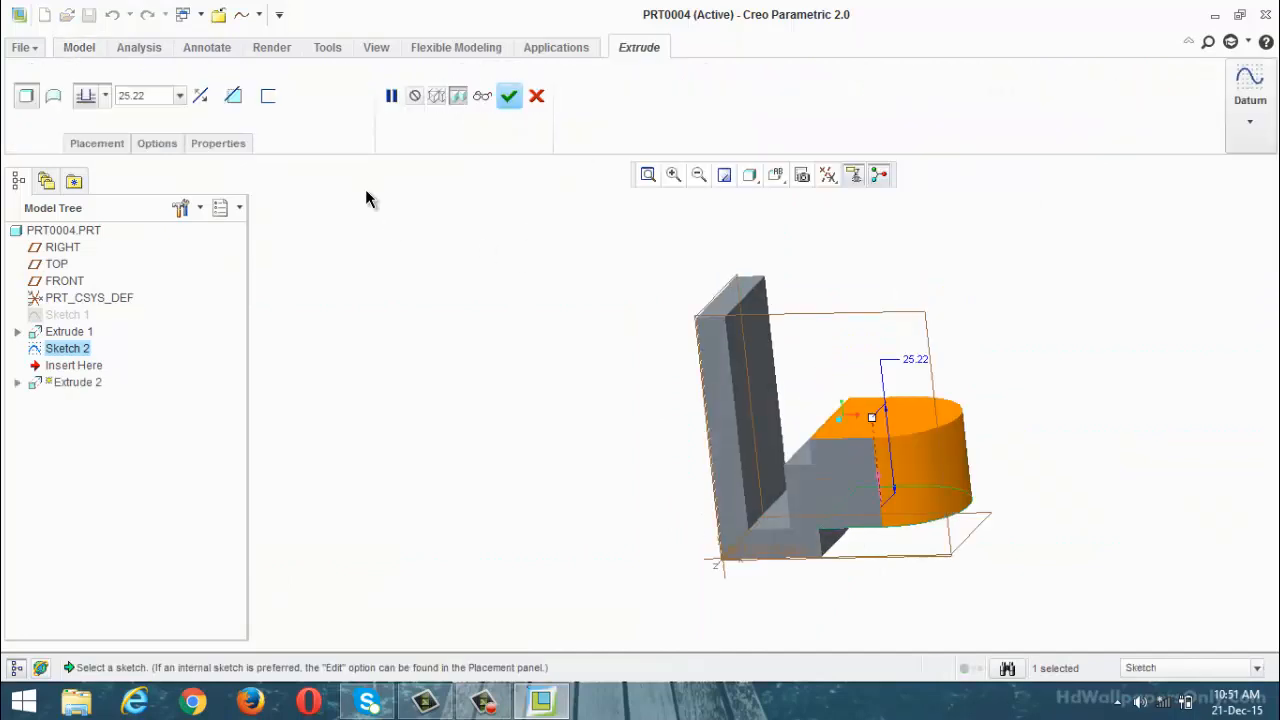
left_click(201, 96)
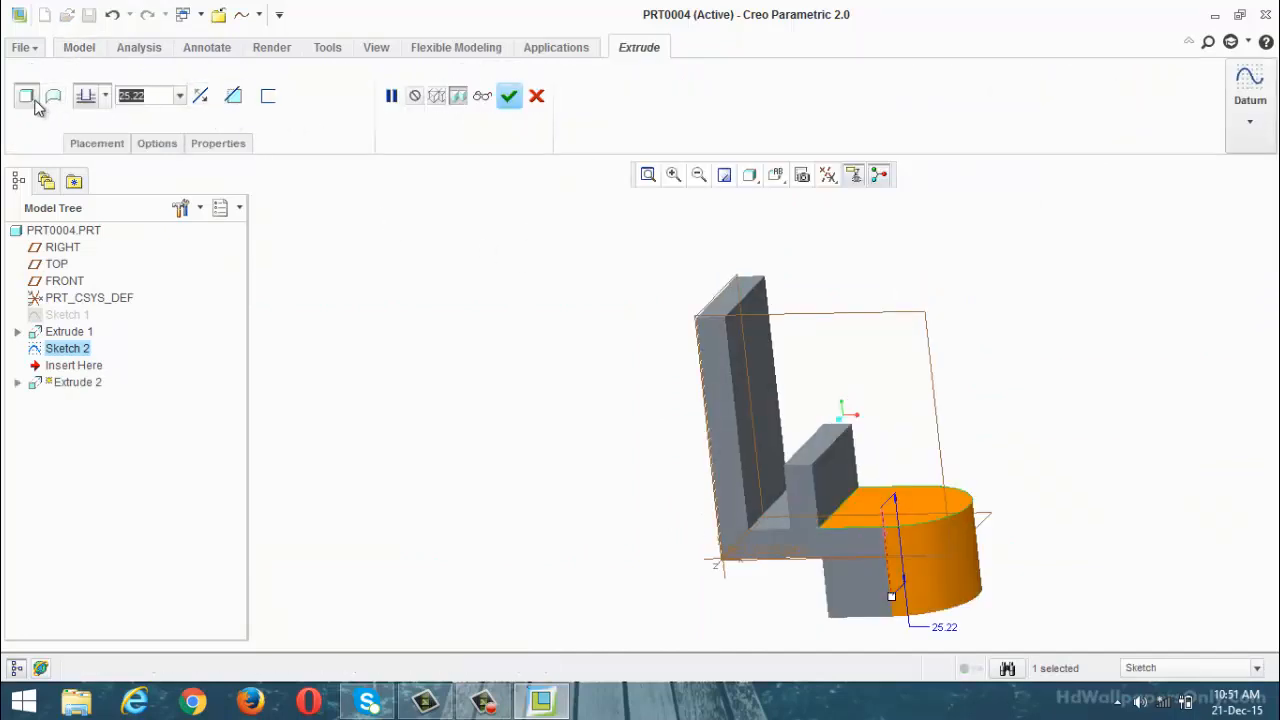
type("8")
key("Return")
left_click(510, 96)
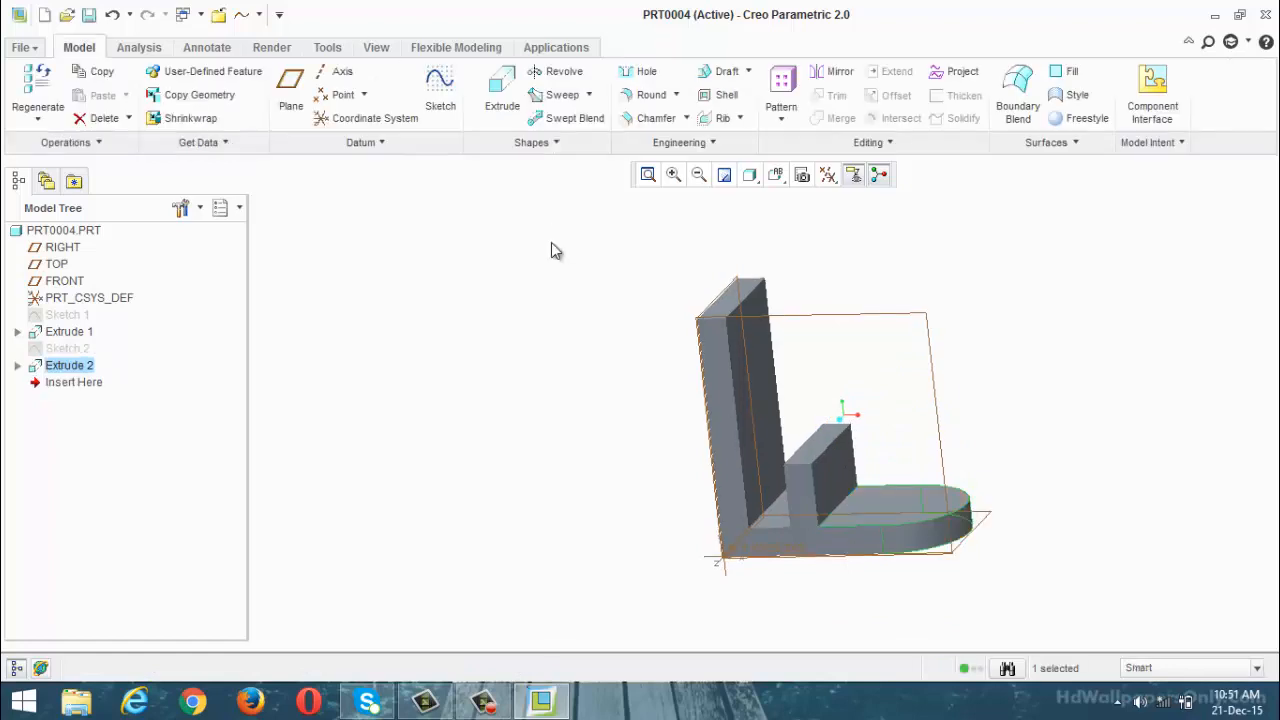
mouse_move(954, 306)
middle_mouse_down()
mouse_move(912, 335)
mouse_move(953, 325)
middle_mouse_up()
scroll(800, 389, "up", 2)
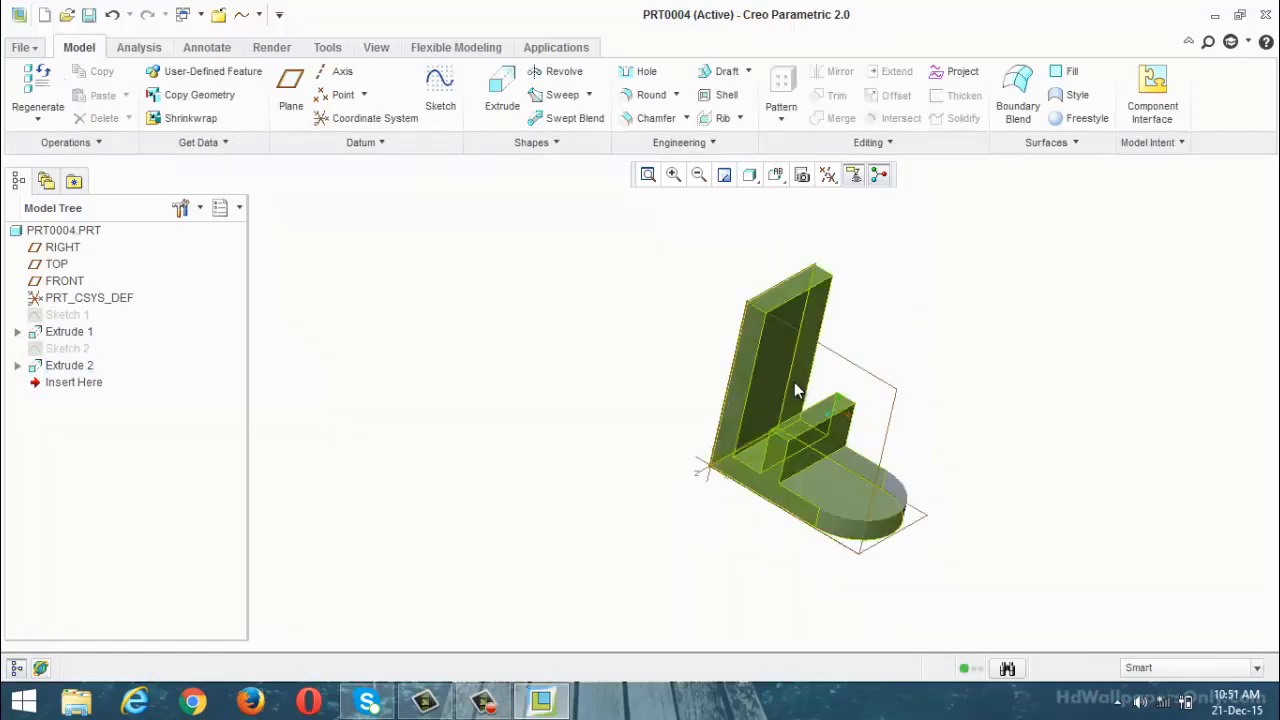
scroll(925, 403, "down", 2)
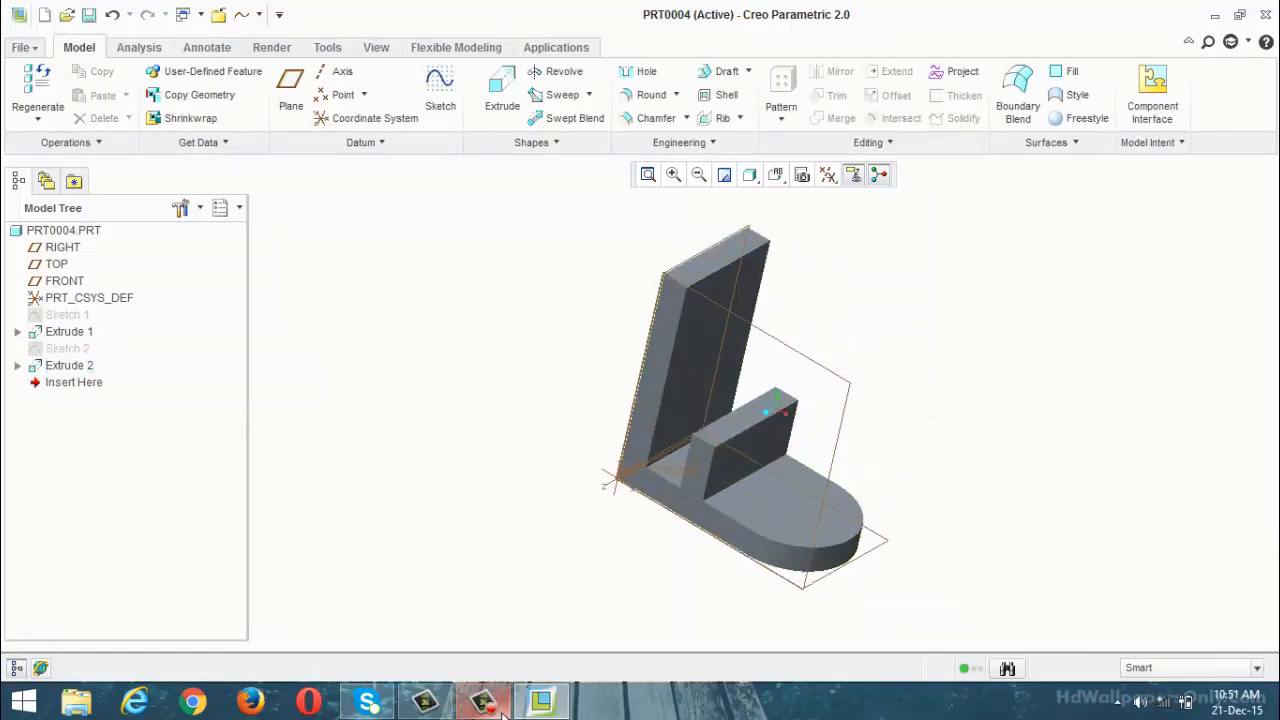
middle_click_drag(723, 583, 668, 581)
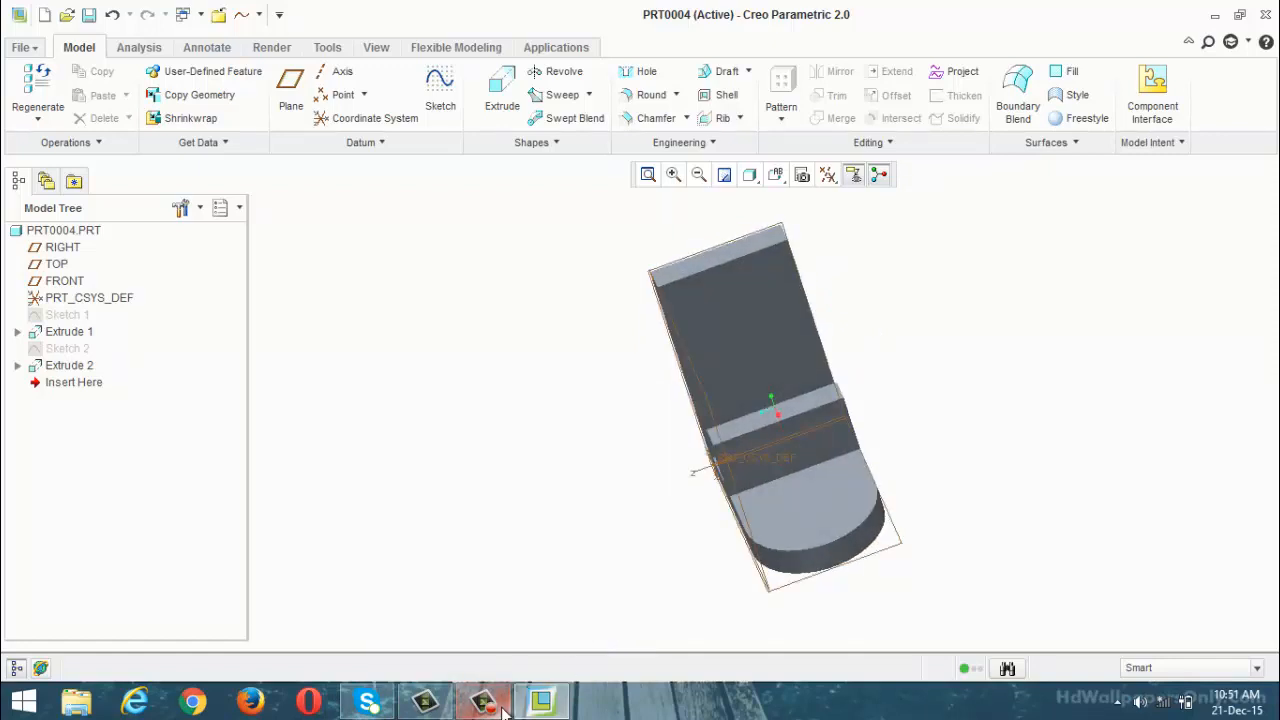
mouse_move(505, 712)
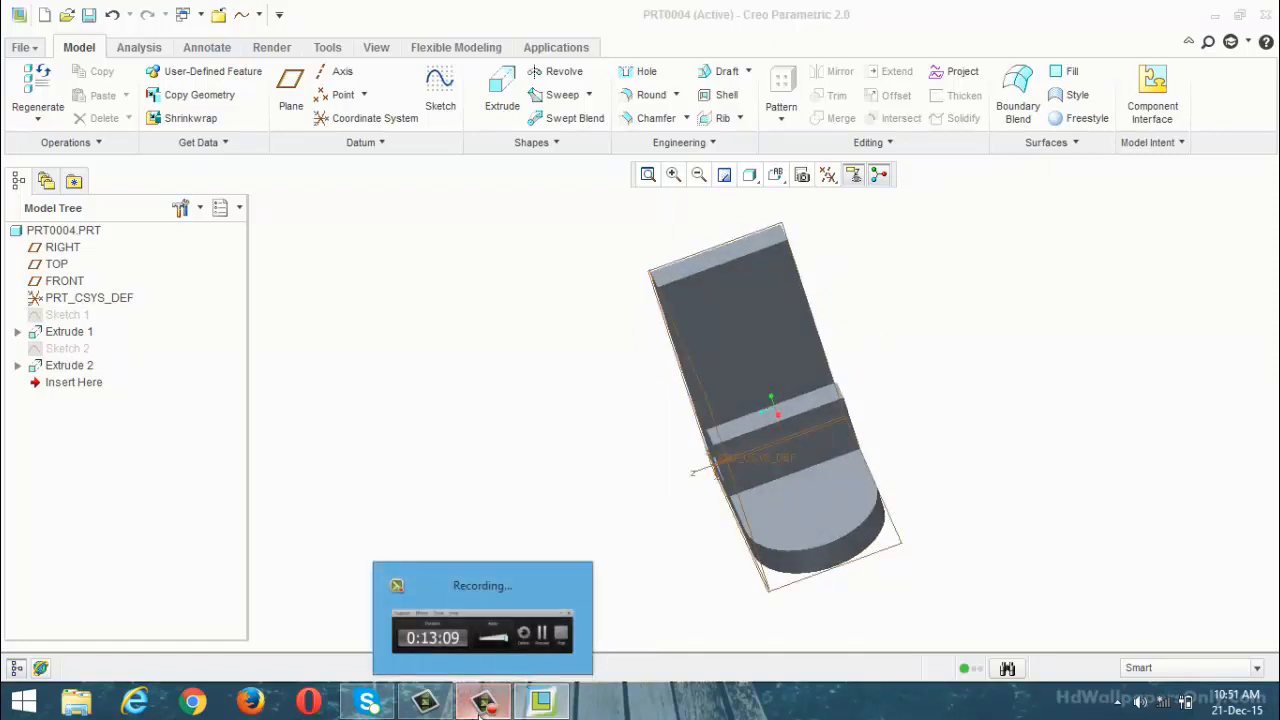
left_click(480, 705)
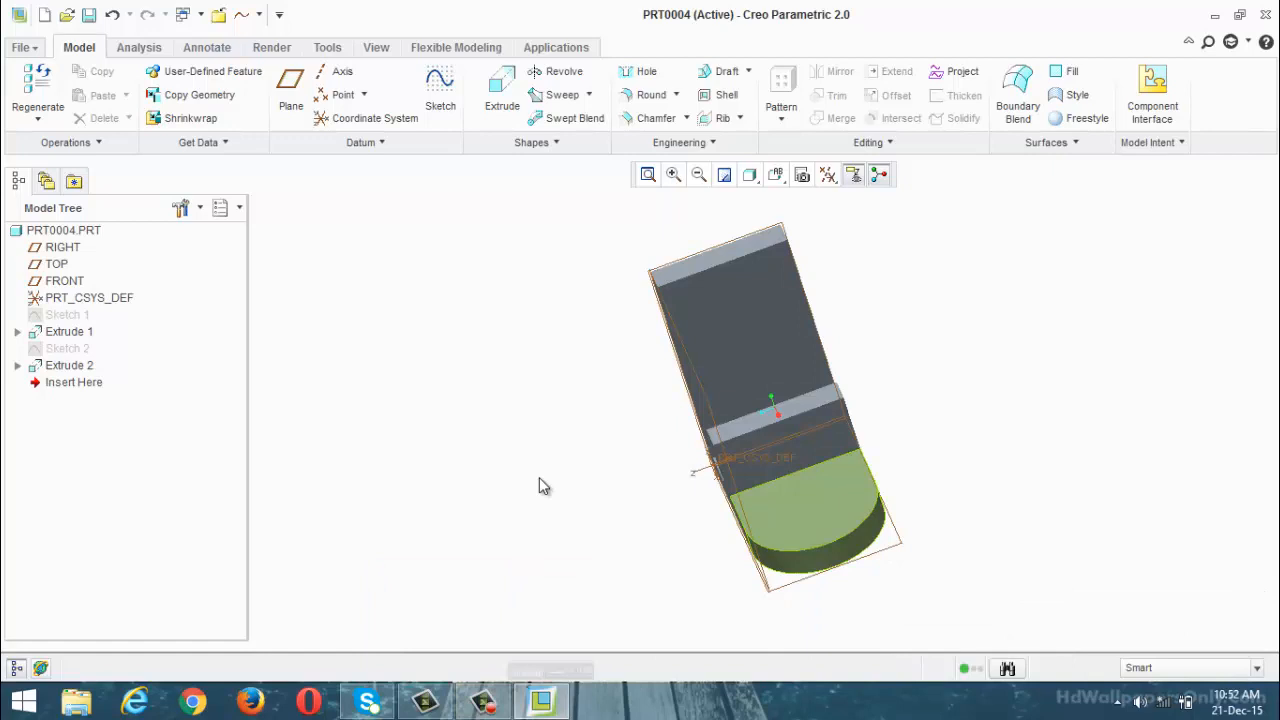
left_click(539, 478)
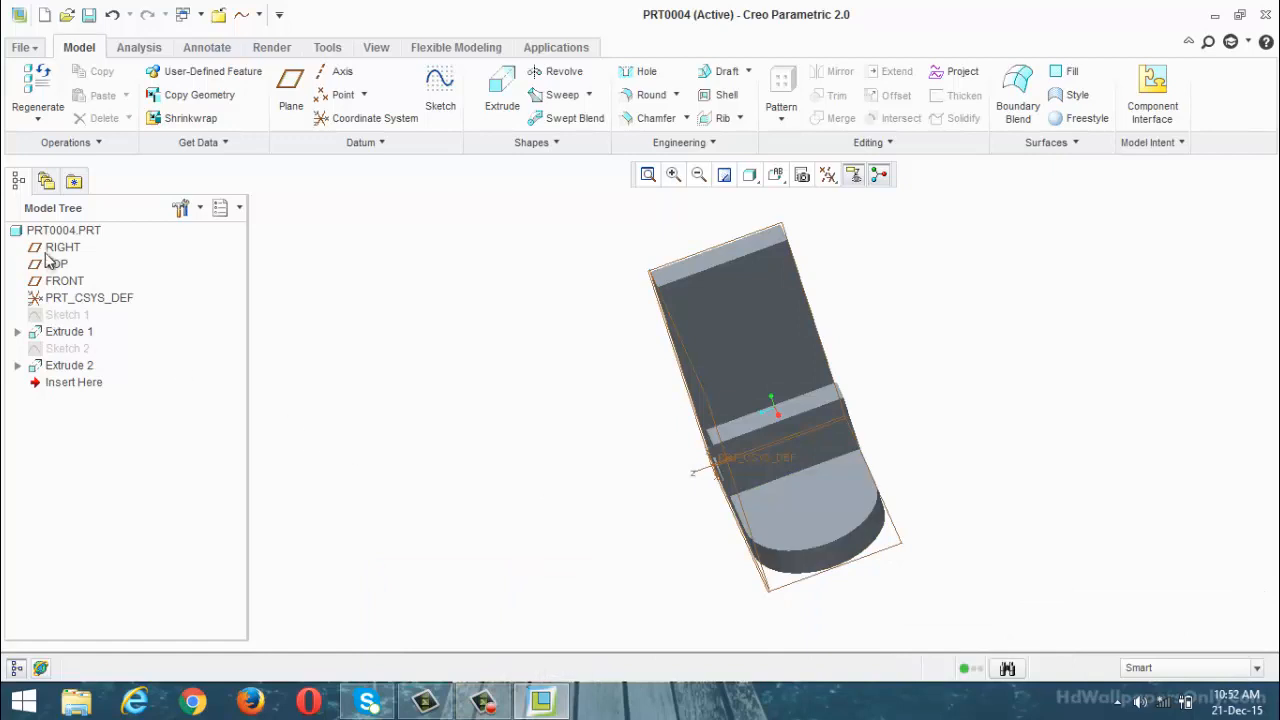
left_click(70, 340)
left_click(70, 367)
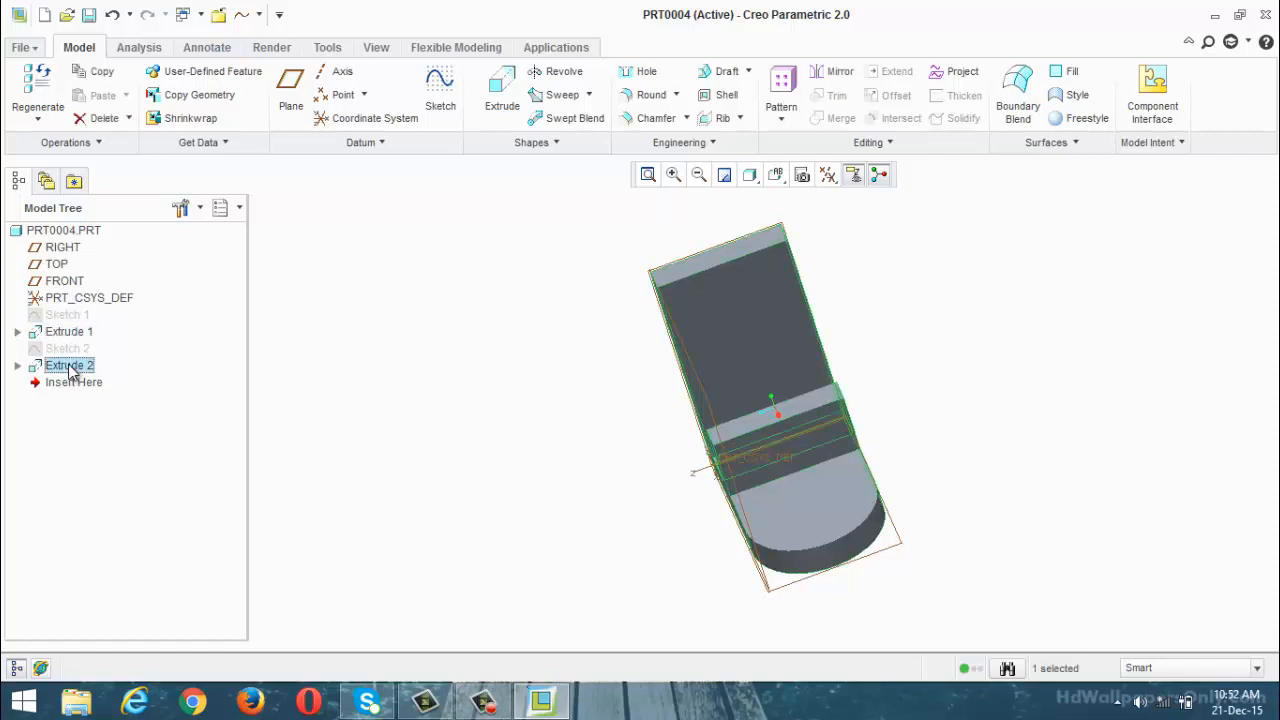
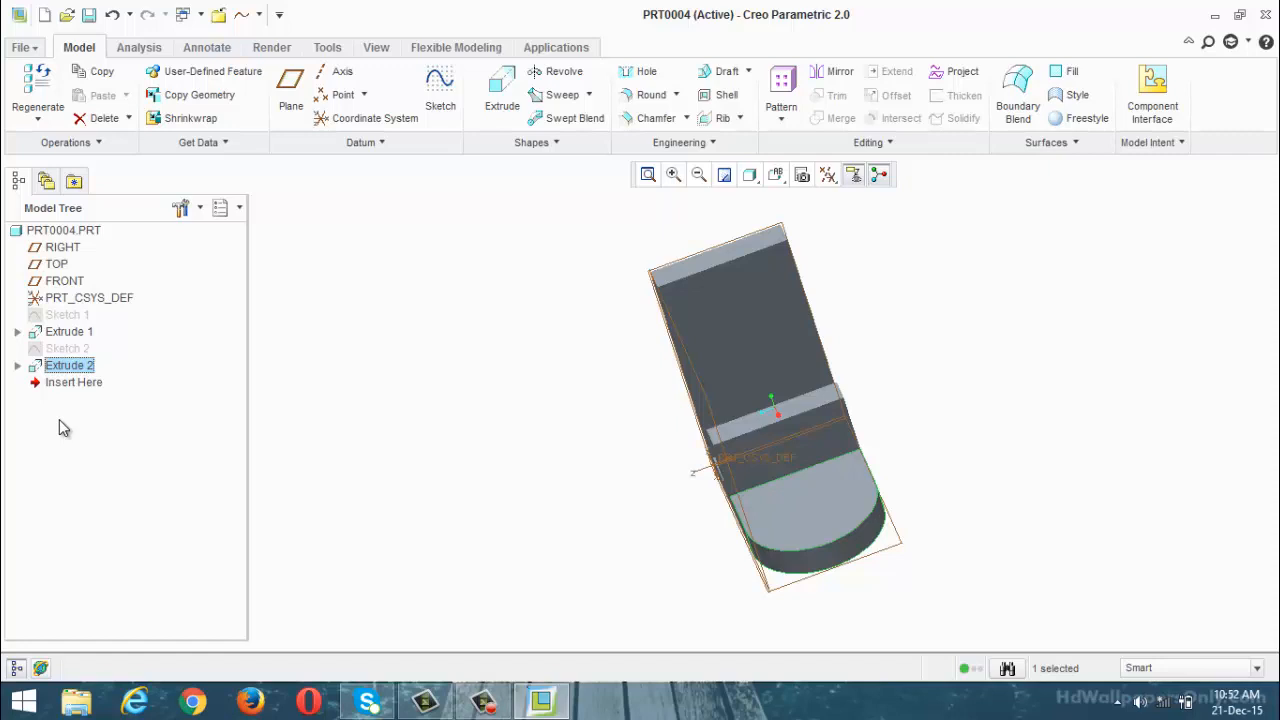
Start a new sketch on the tall leg's inner face and orient the view parallel to the sketch plane
middle_click_drag(494, 503, 367, 337)
left_click(500, 486)
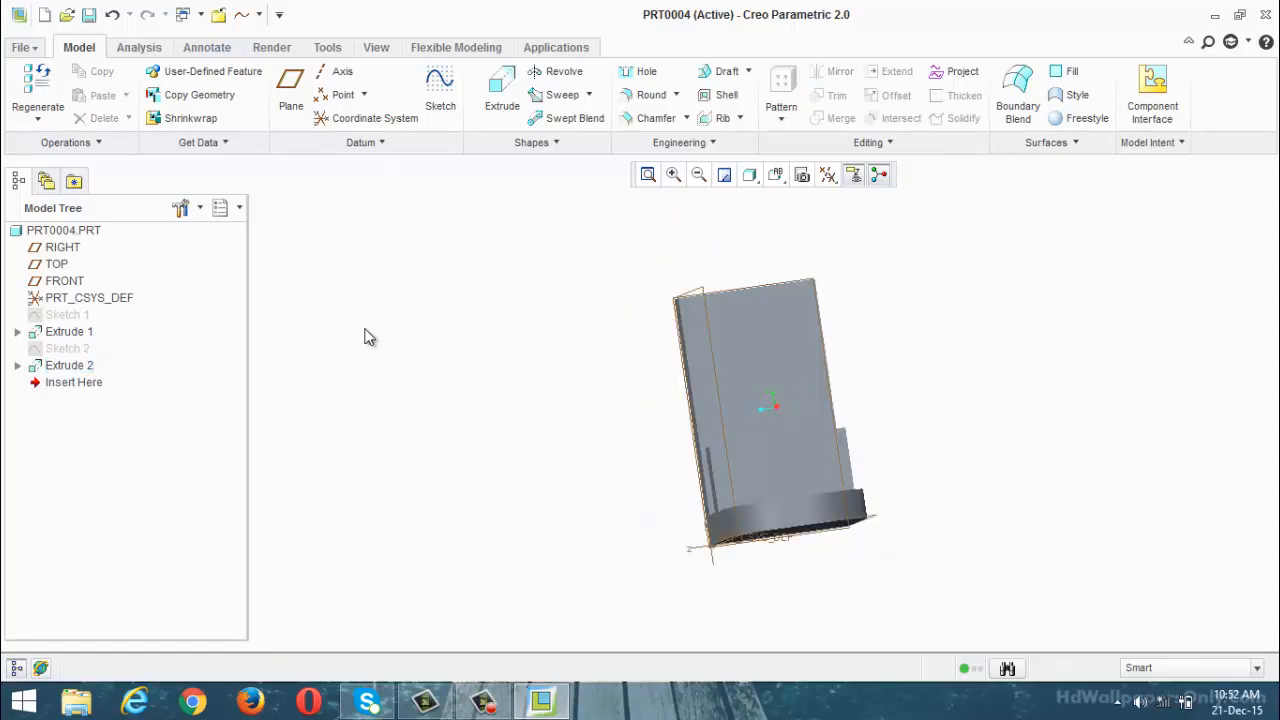
left_click(440, 90)
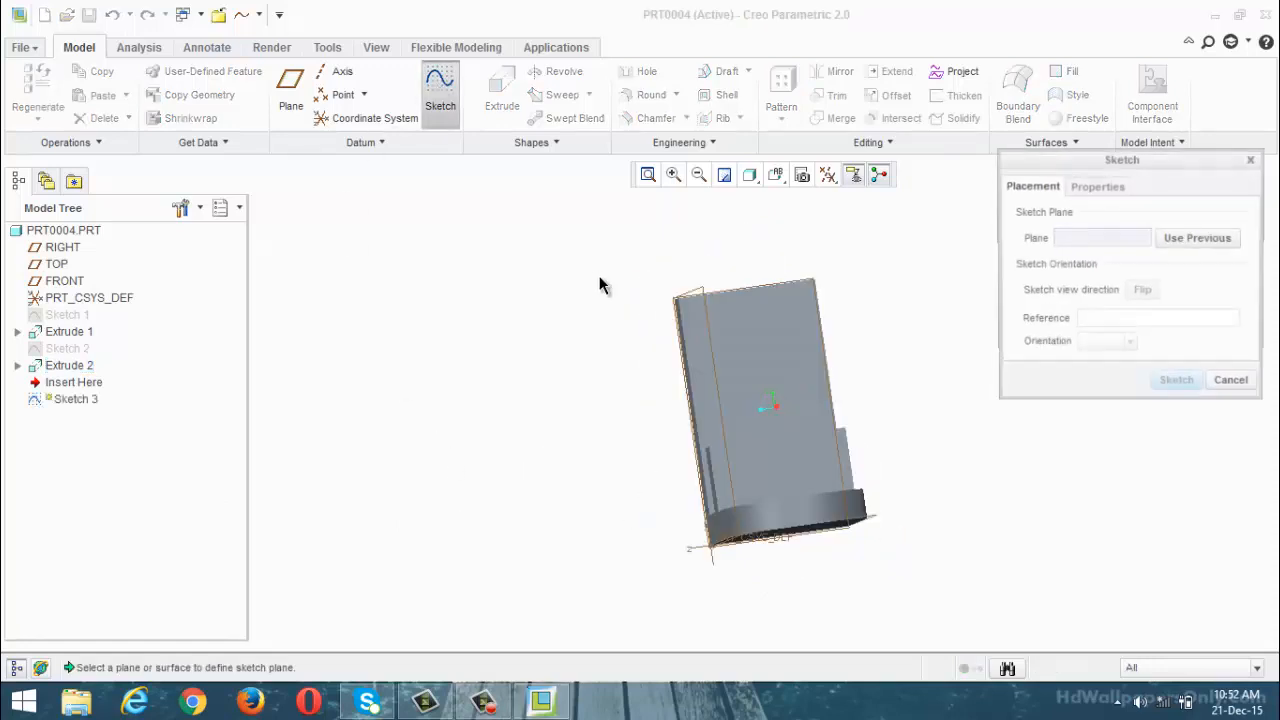
left_click(751, 342)
left_click(1172, 383)
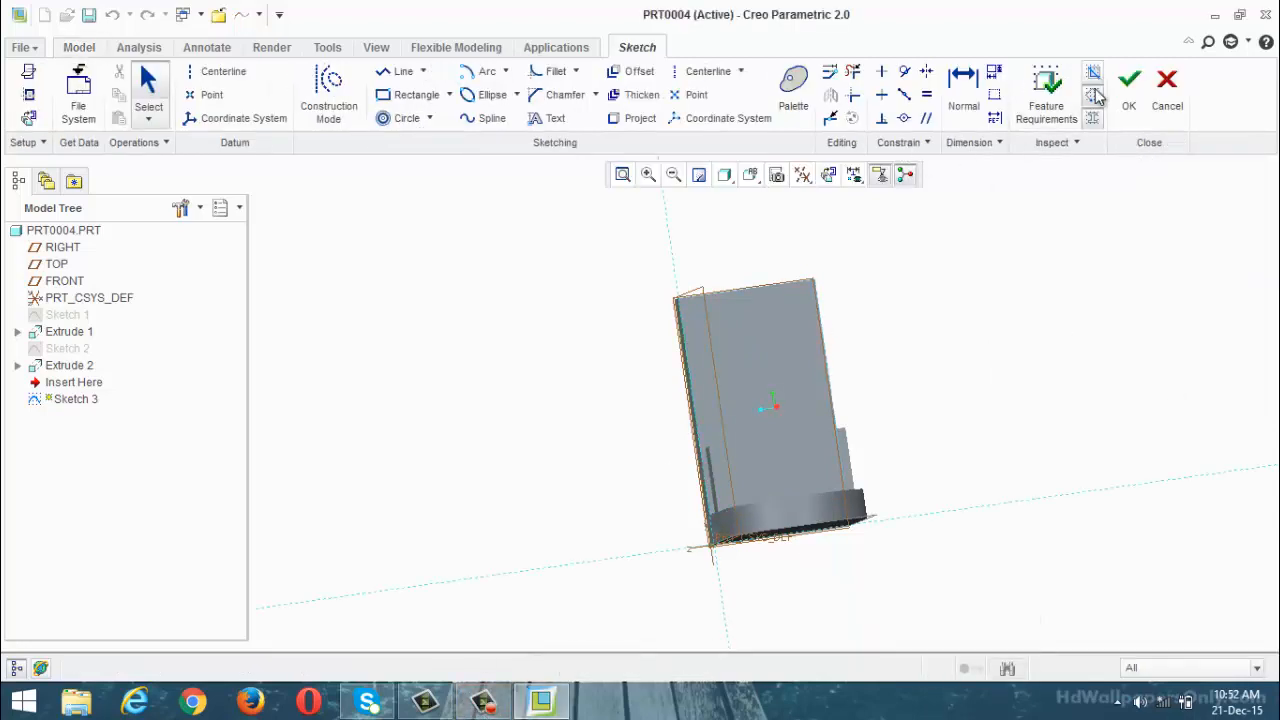
left_click(828, 174)
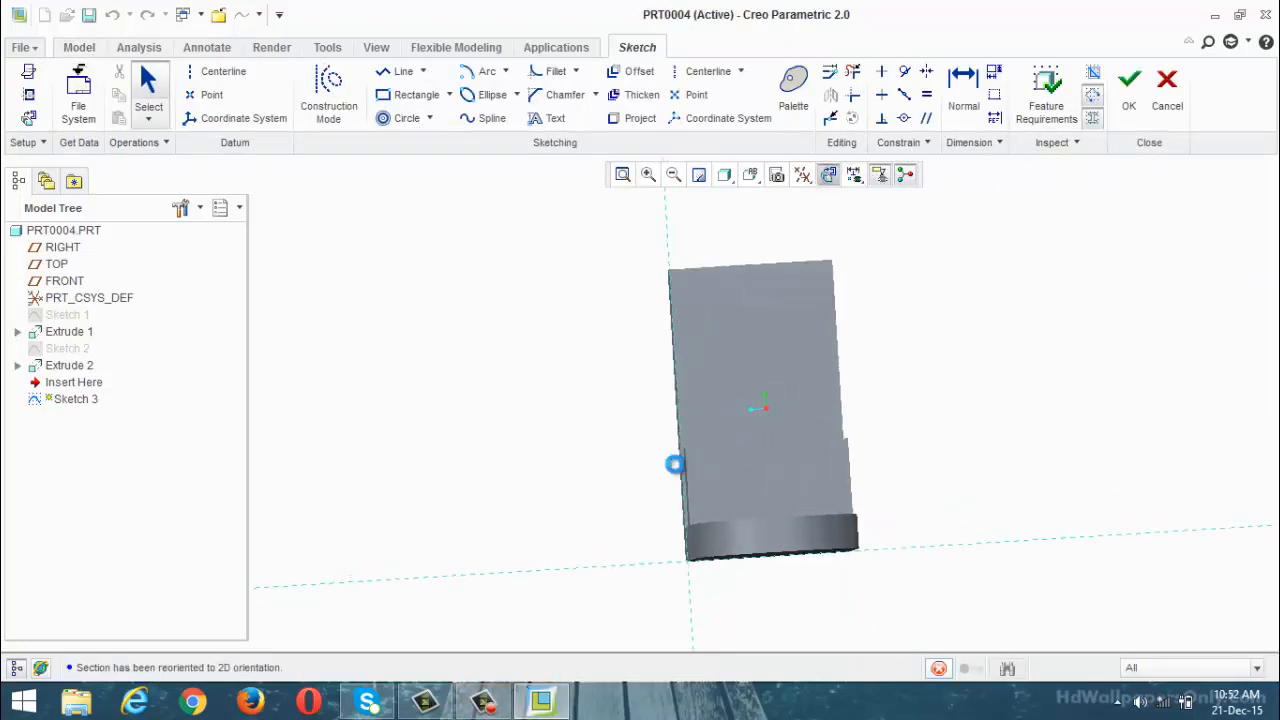
Add the tall leg's remaining side edge and its upper edge as sketch references
left_click(34, 98)
left_click(872, 445)
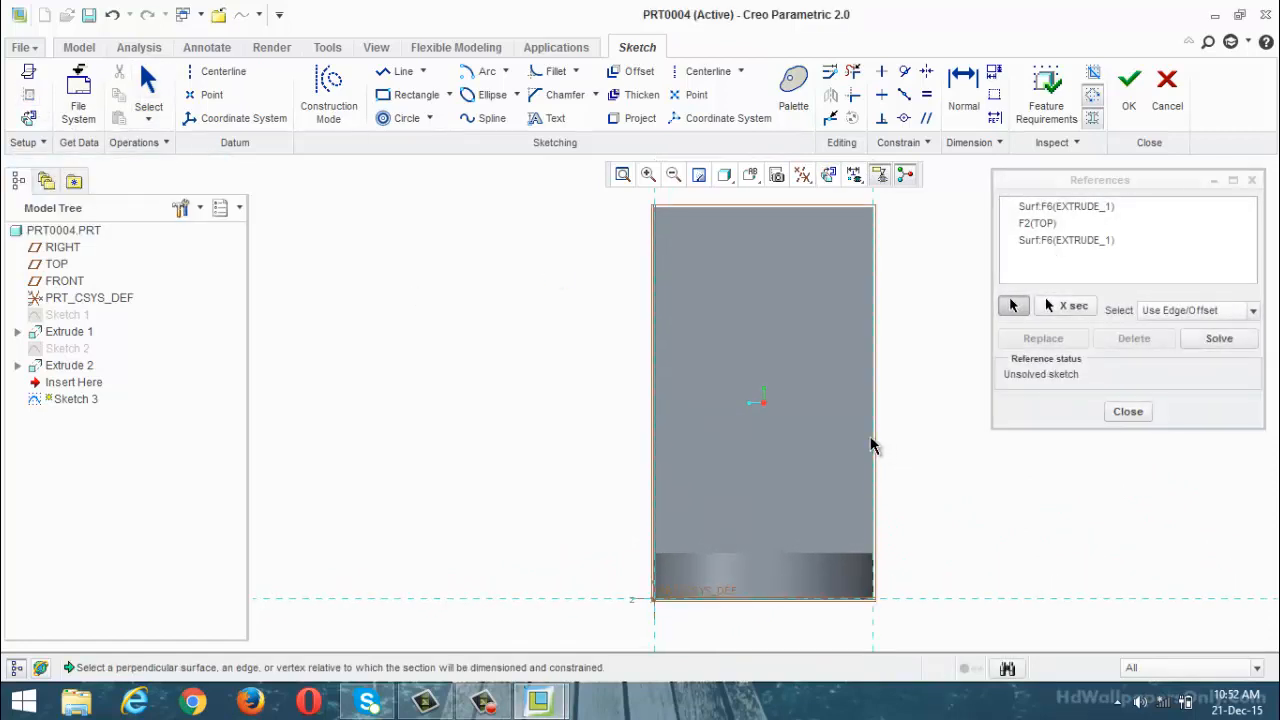
left_click(776, 205)
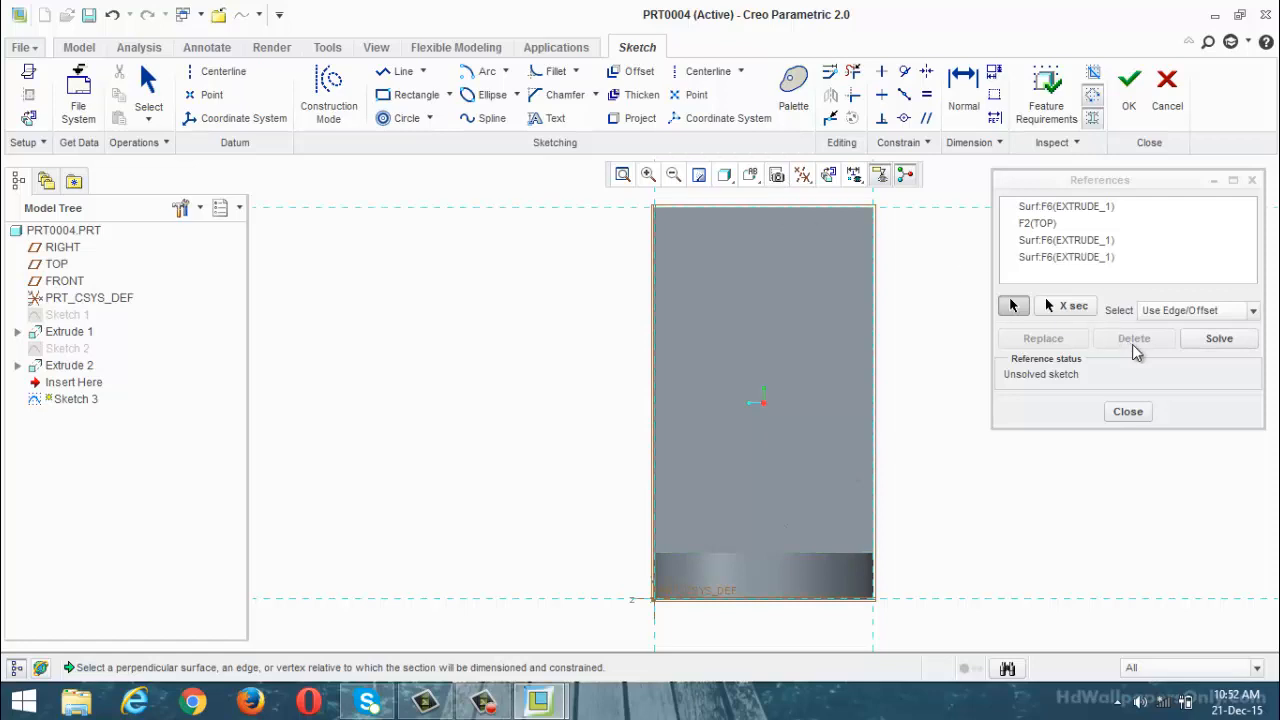
left_click(1128, 411)
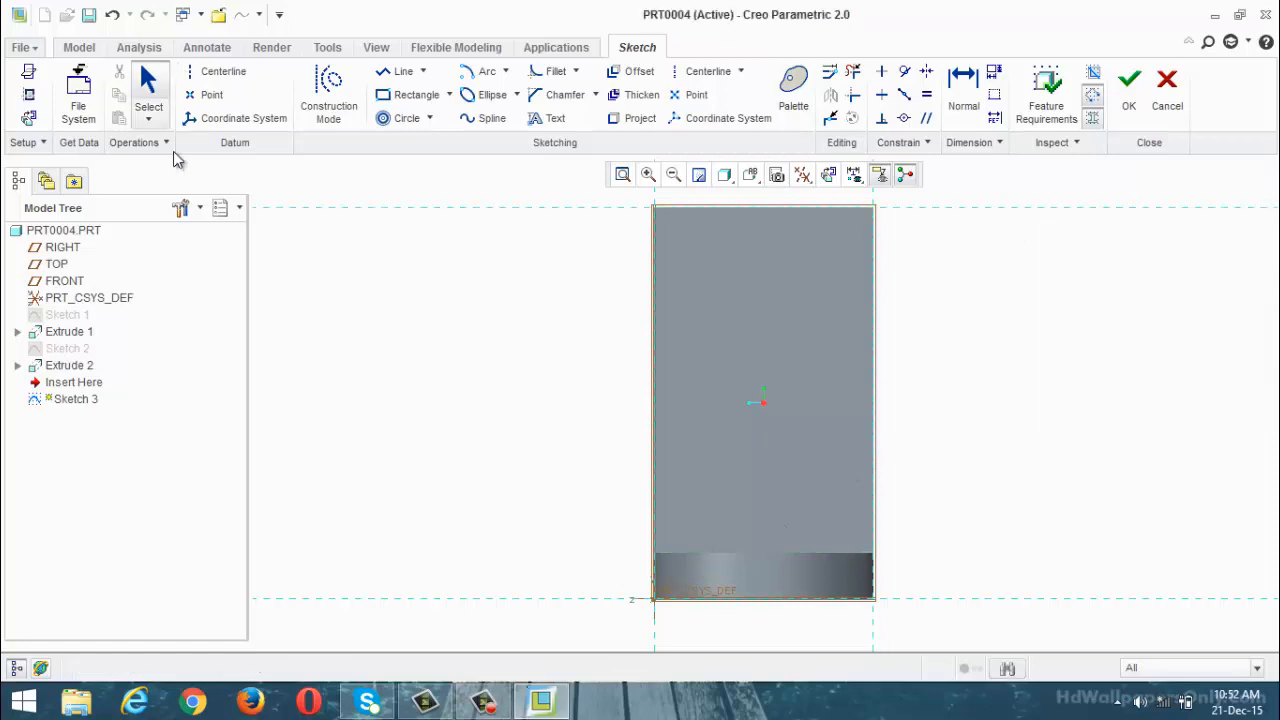
Draw a circle in the upper part of the tall leg's face and set its diameter to 28 mm
left_click(430, 118)
left_click(422, 147)
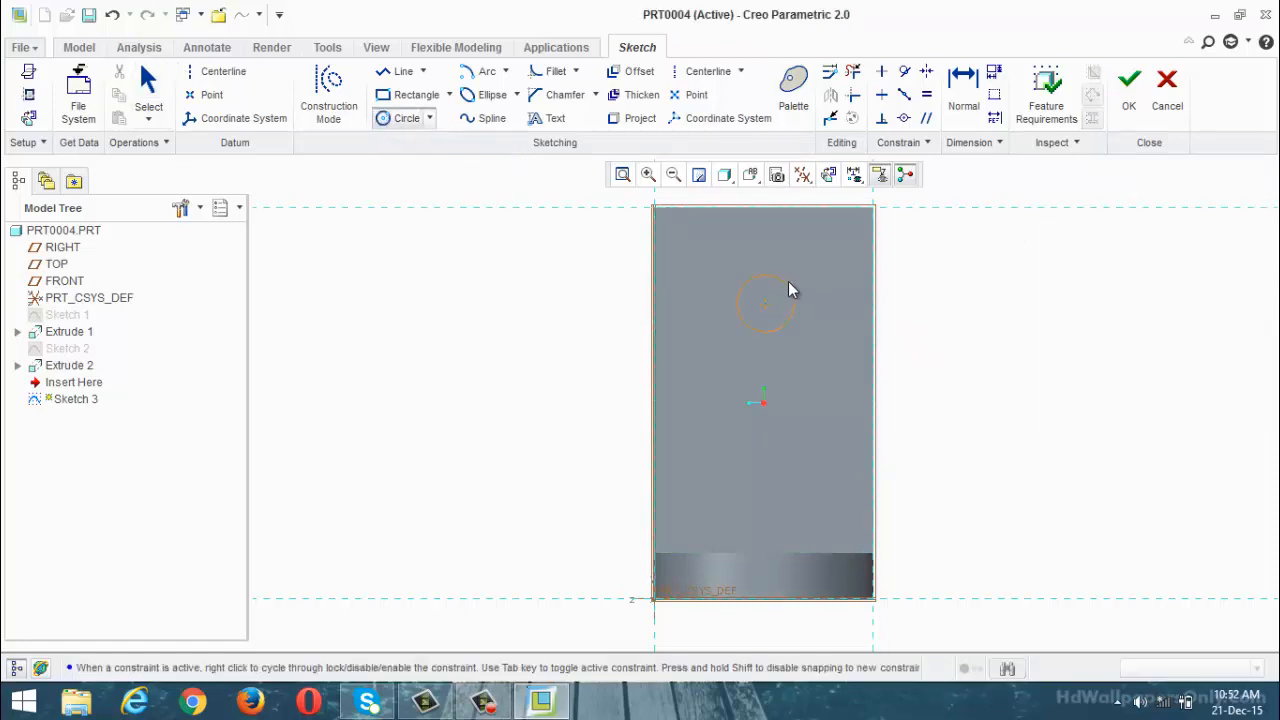
left_click(790, 277)
middle_click(877, 277)
double_click(708, 281)
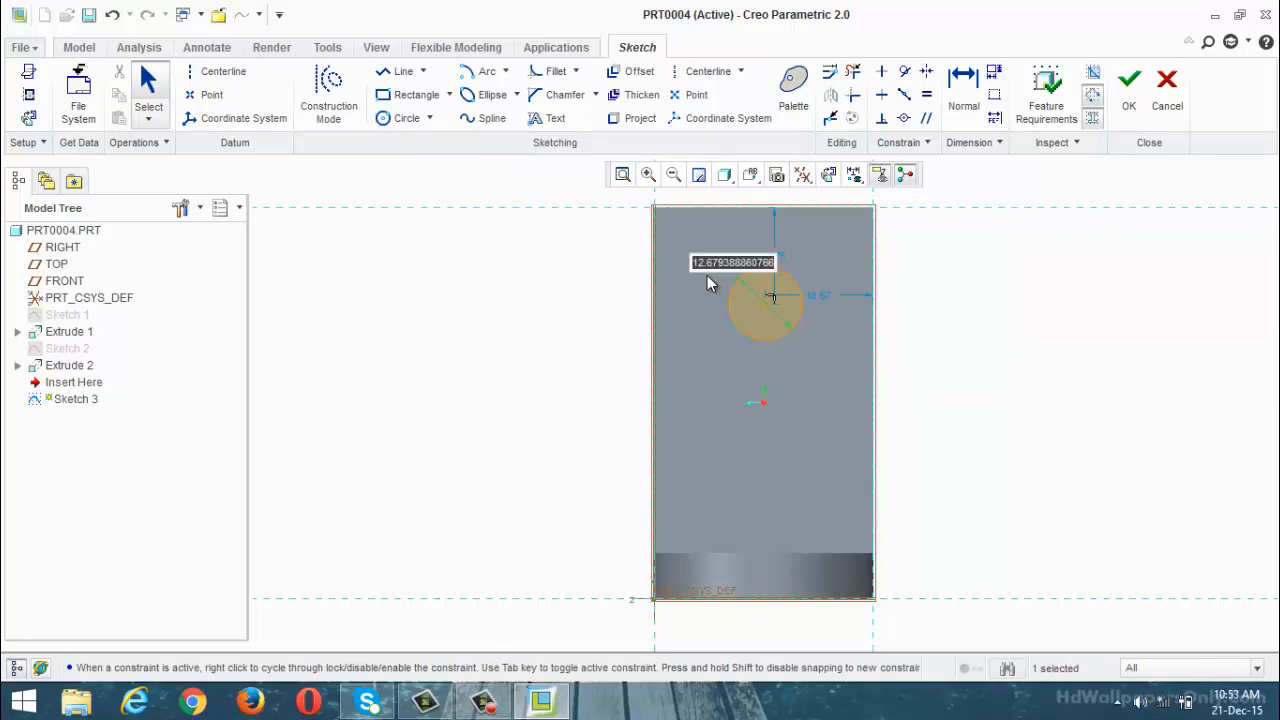
type("28")
key("Return")
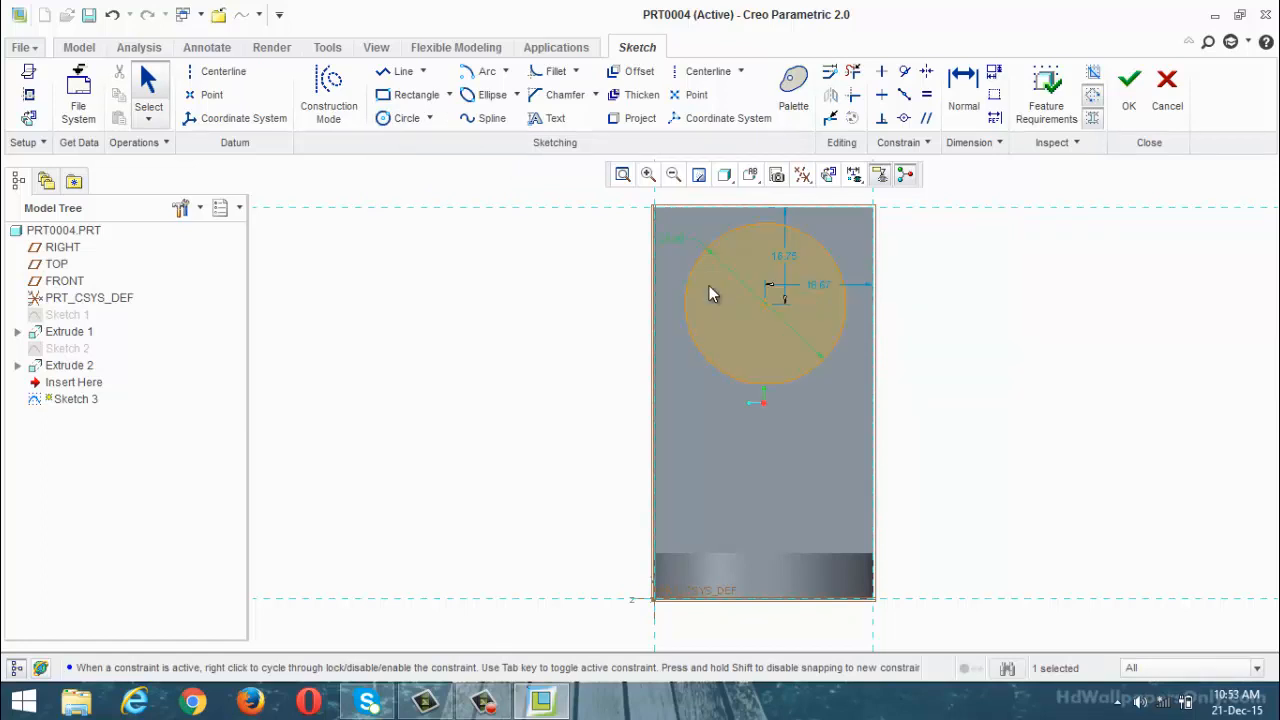
Try 15 mm and 16 mm as the circle centre's horizontal distance from the tall leg's side edge
double_click(826, 290)
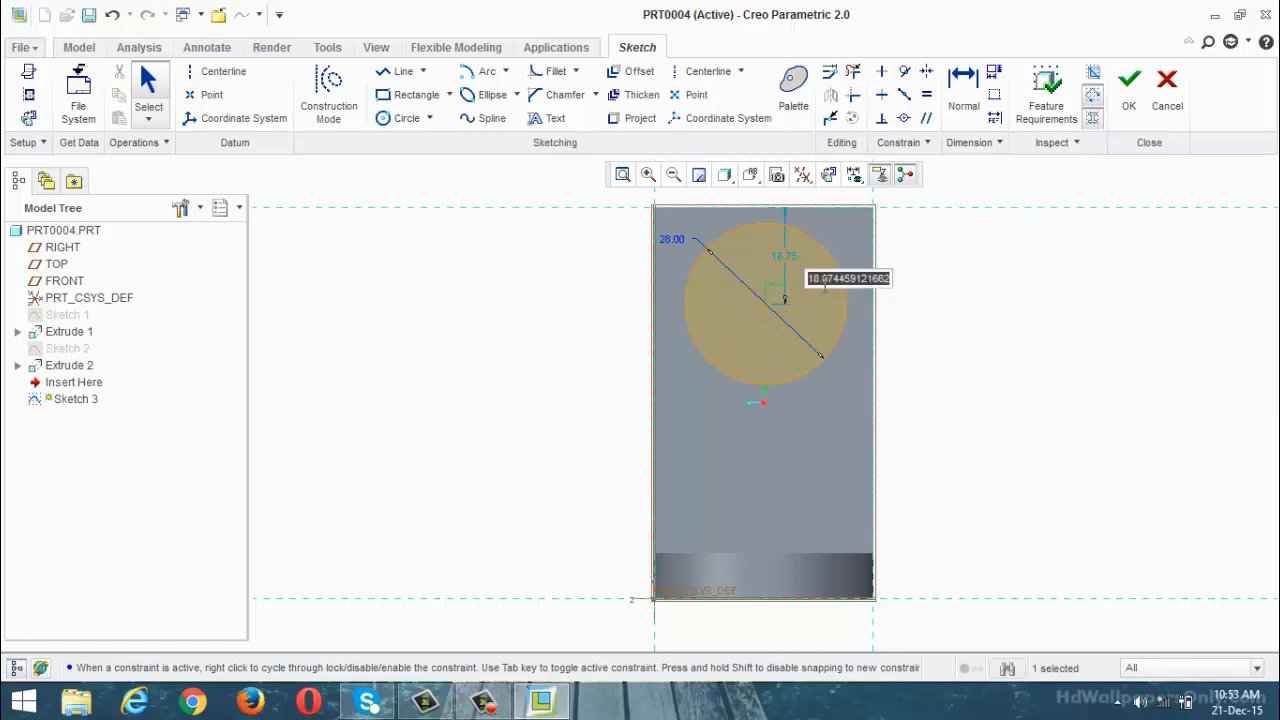
type("1")
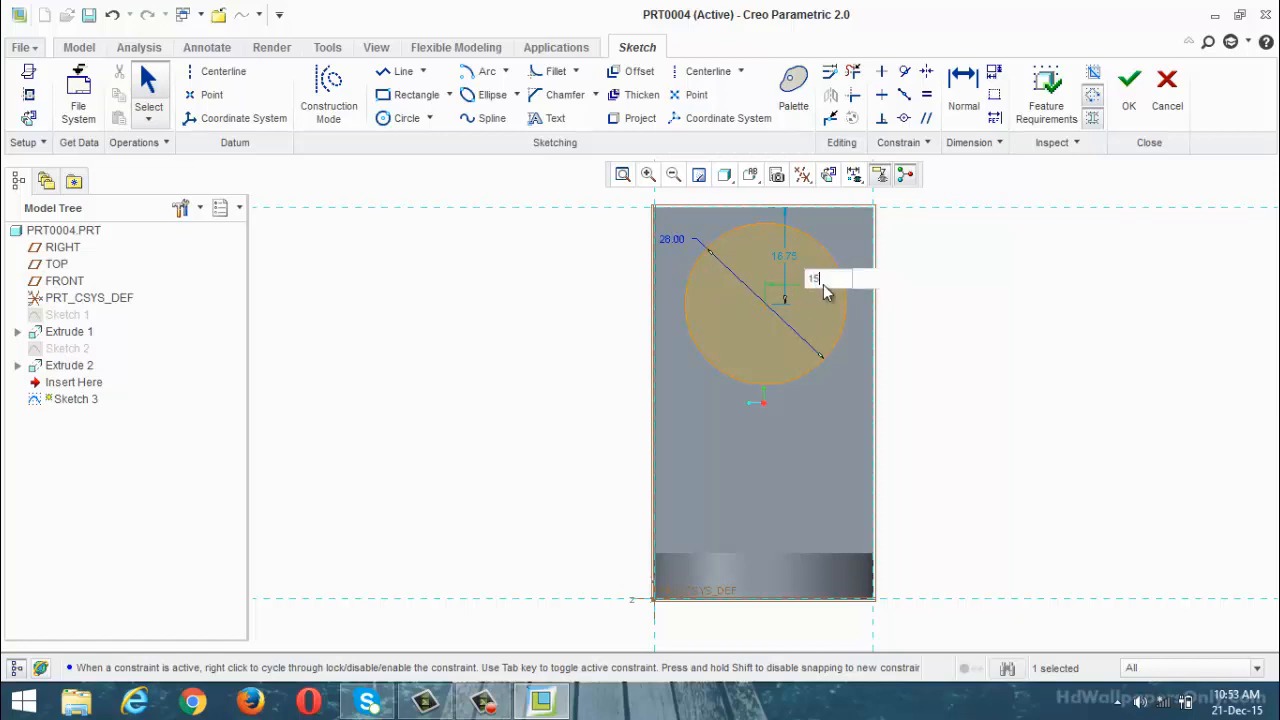
type("5")
key("Return")
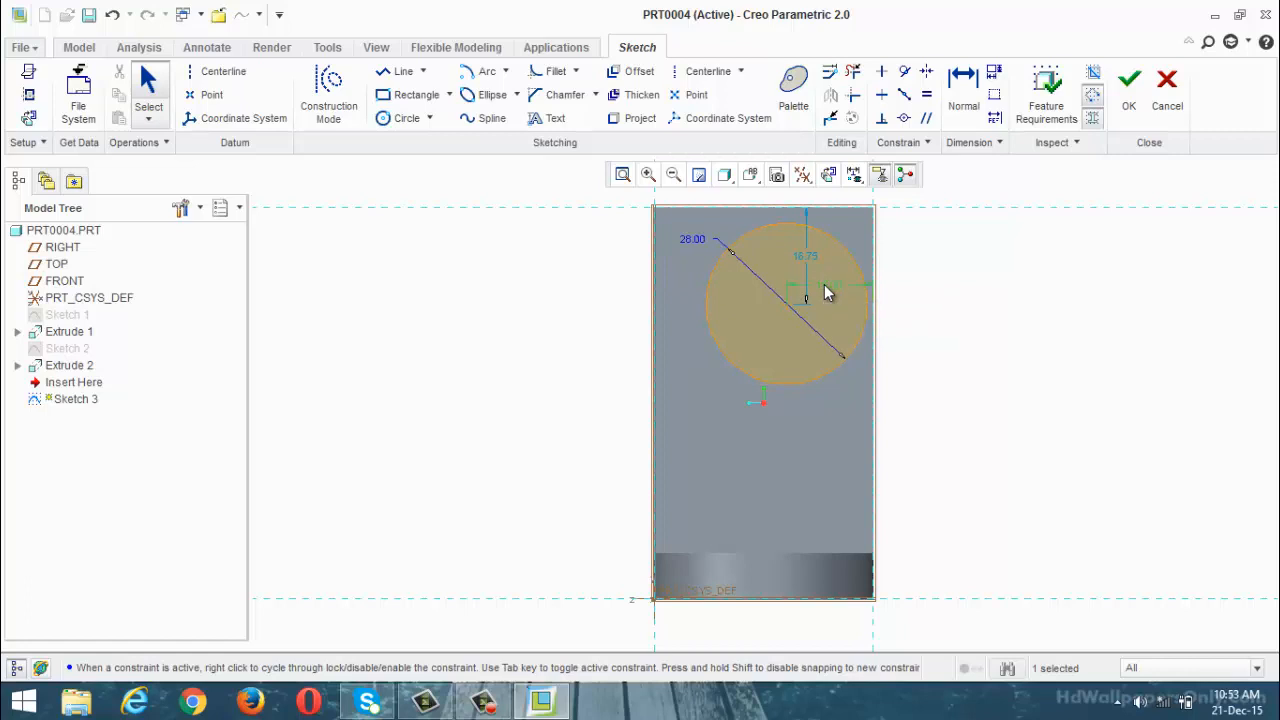
double_click(826, 288)
type("16")
key("Return")
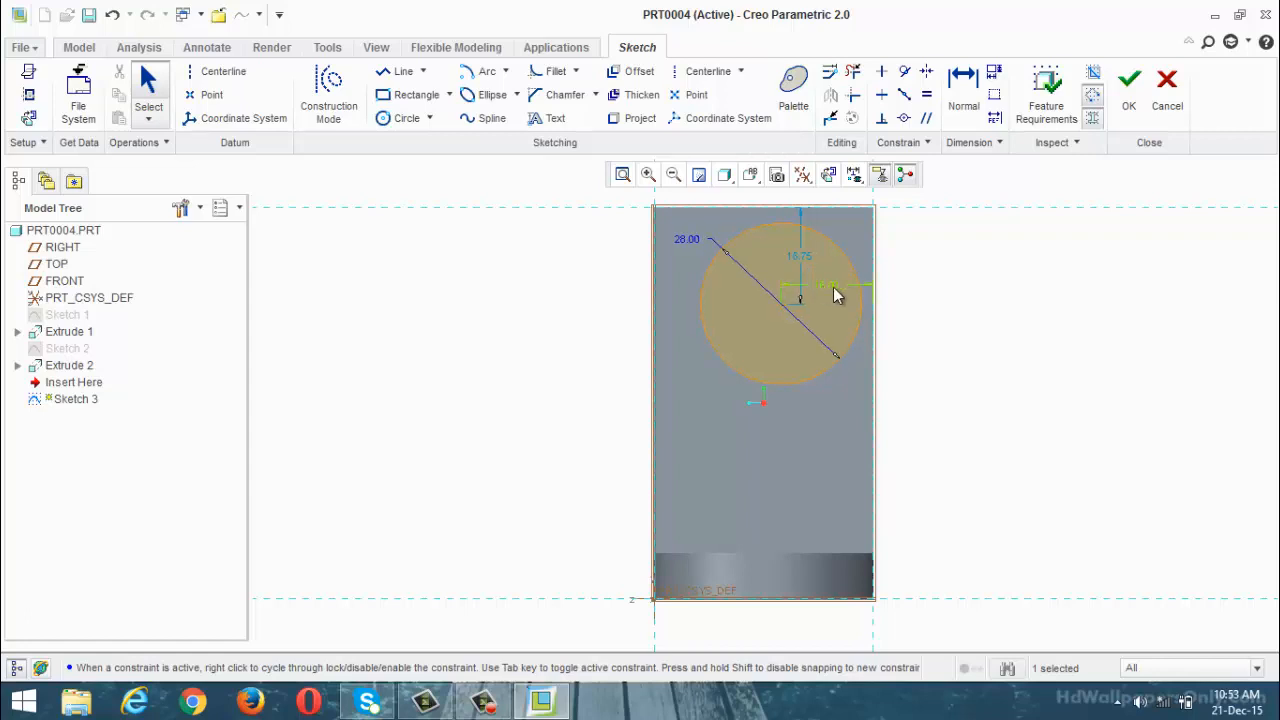
Place the circle's centre 19 mm from the leg's side edge and 16 mm below its upper edge, and finish the sketch
double_click(835, 290)
type("19")
key("Return")
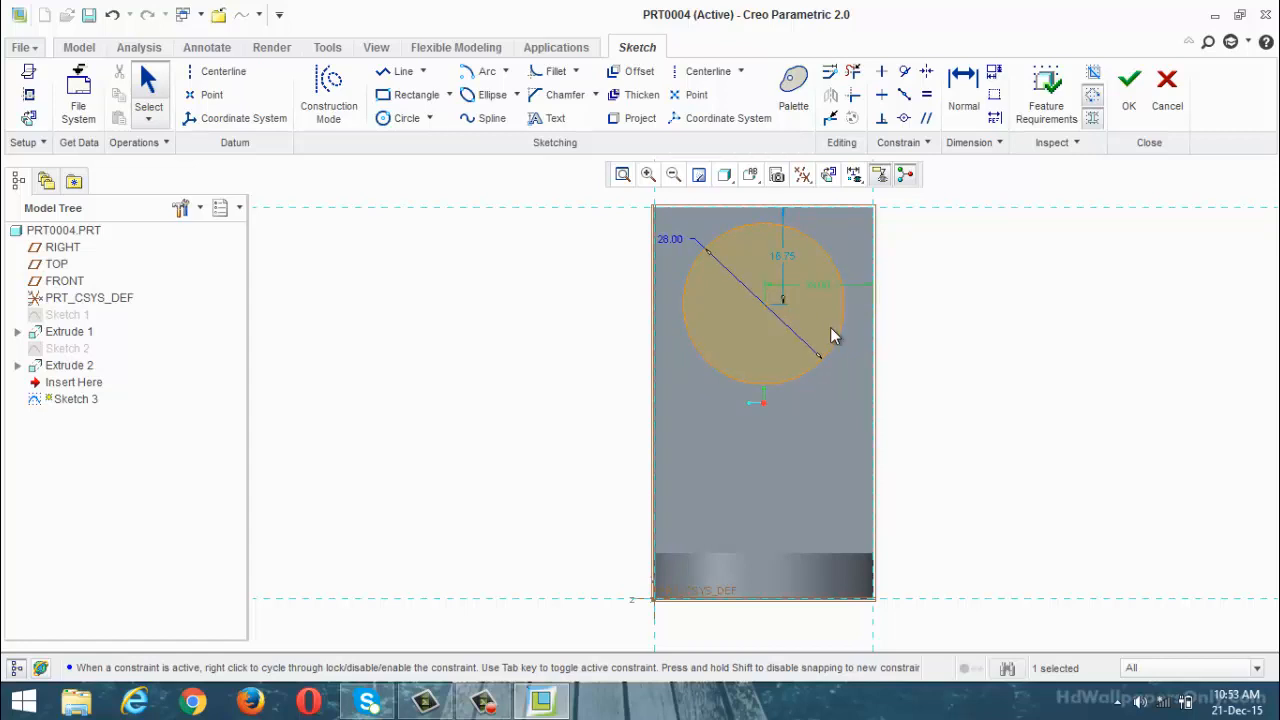
double_click(785, 262)
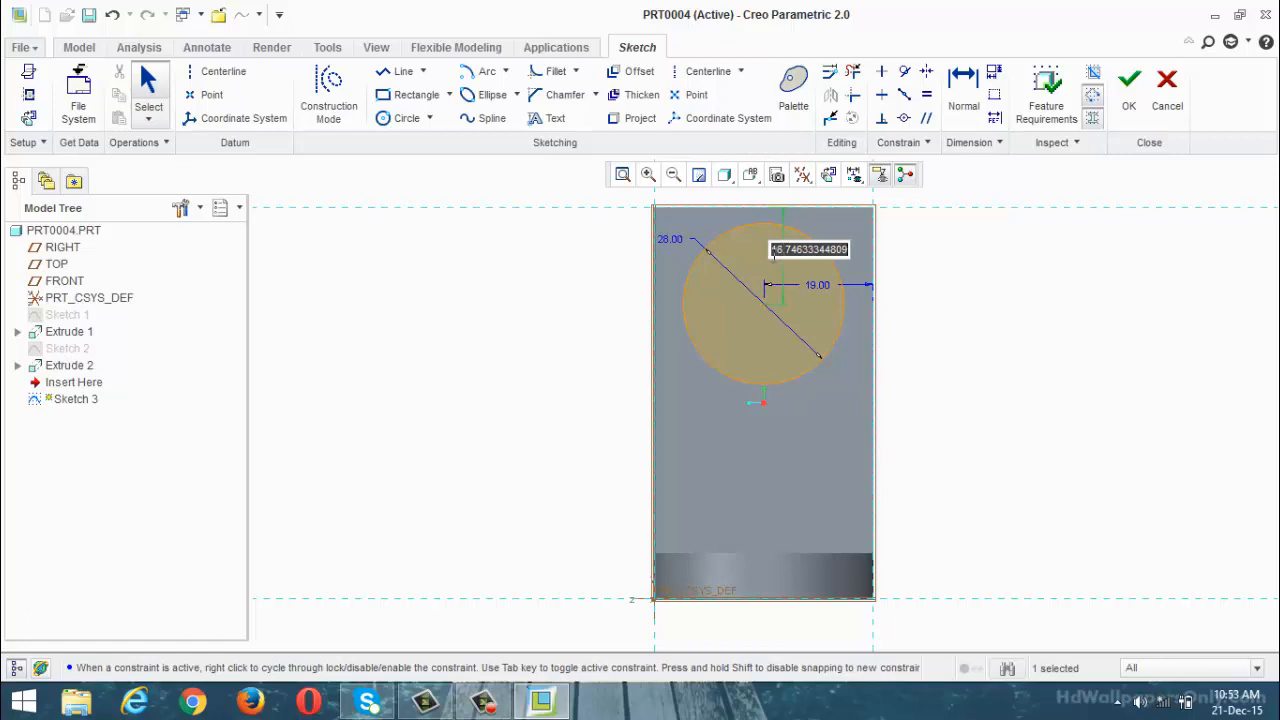
type("16")
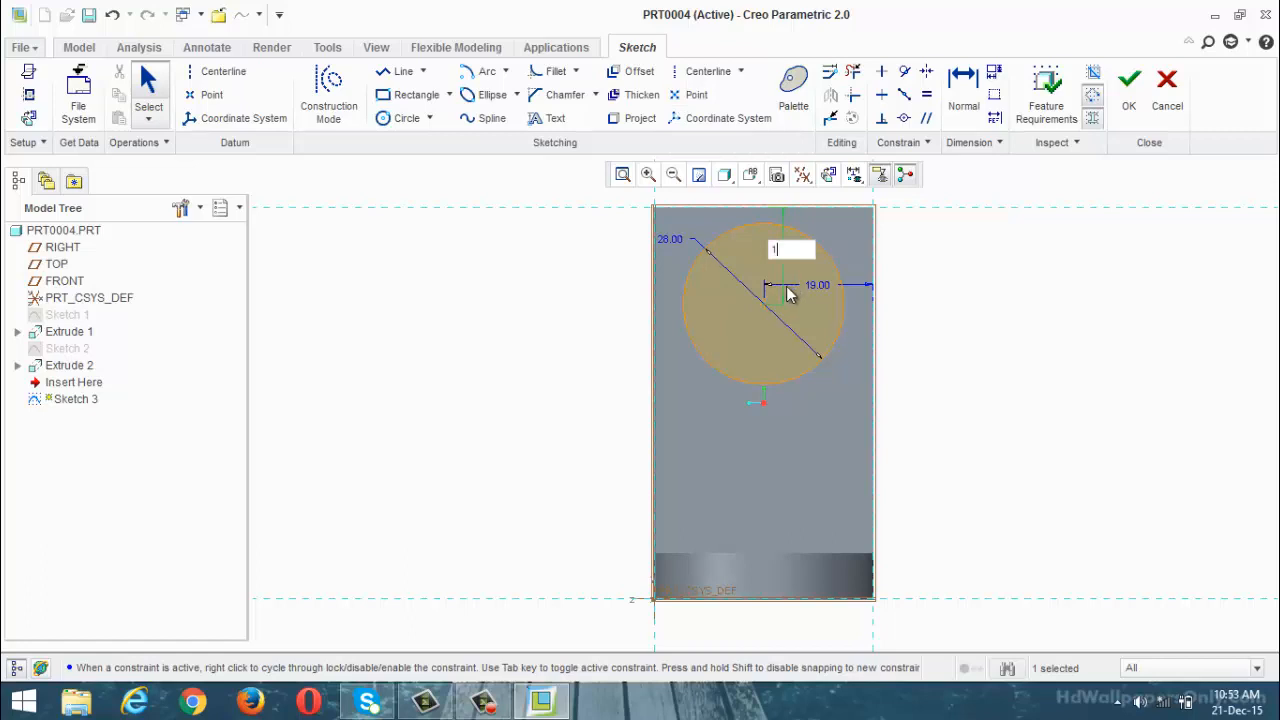
key("Return")
left_click(1129, 92)
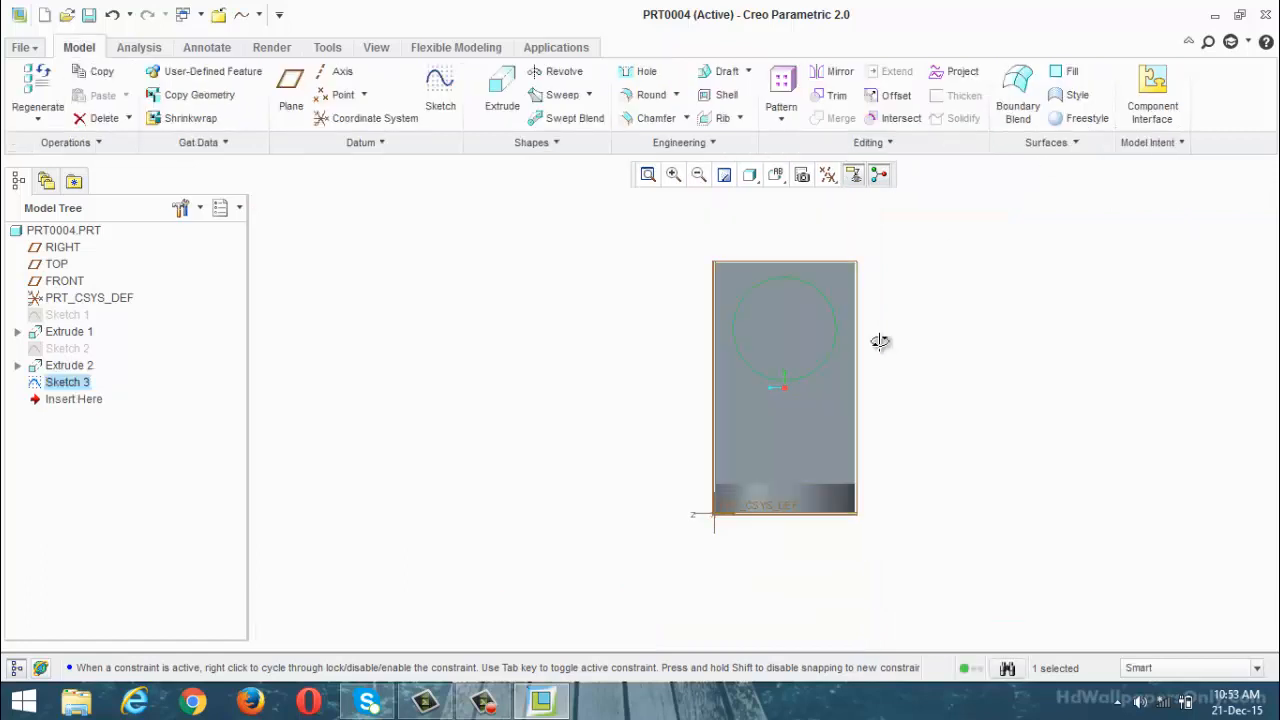
Extrude the circle 17 mm from the tall leg's inner face toward the short leg as a solid boss
middle_click_drag(880, 340, 757, 299)
left_click(502, 88)
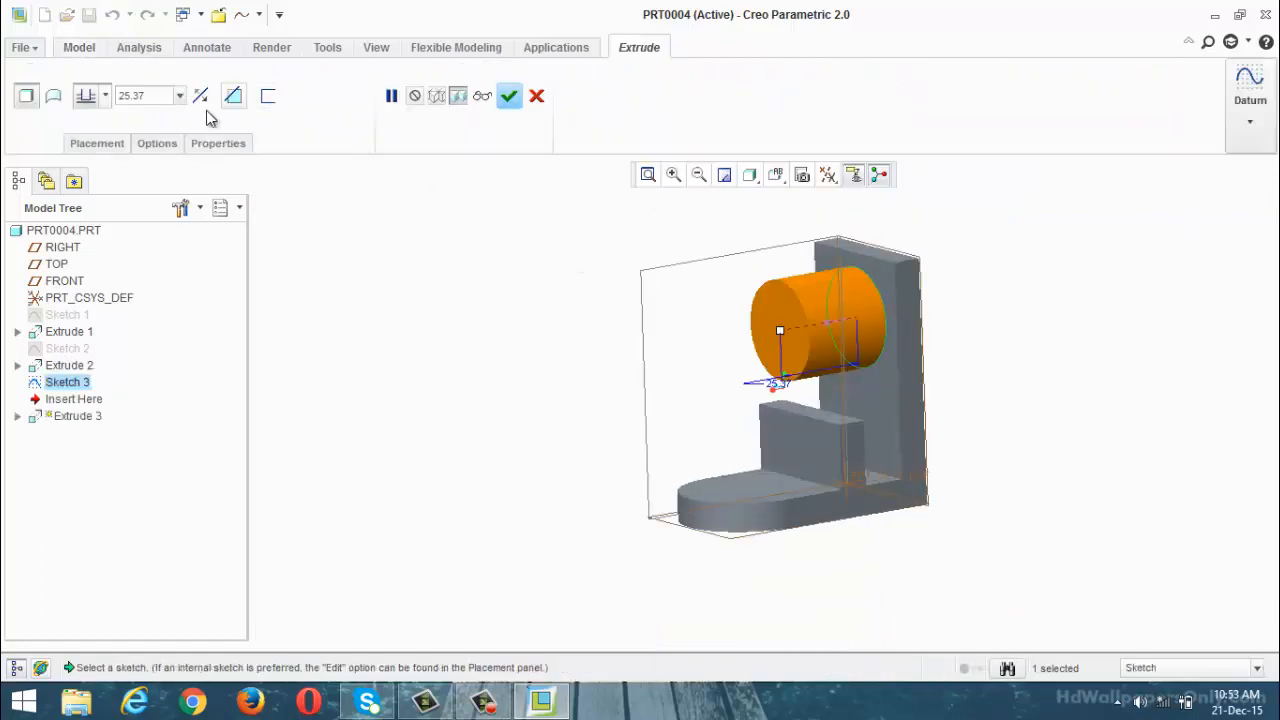
left_click(165, 100)
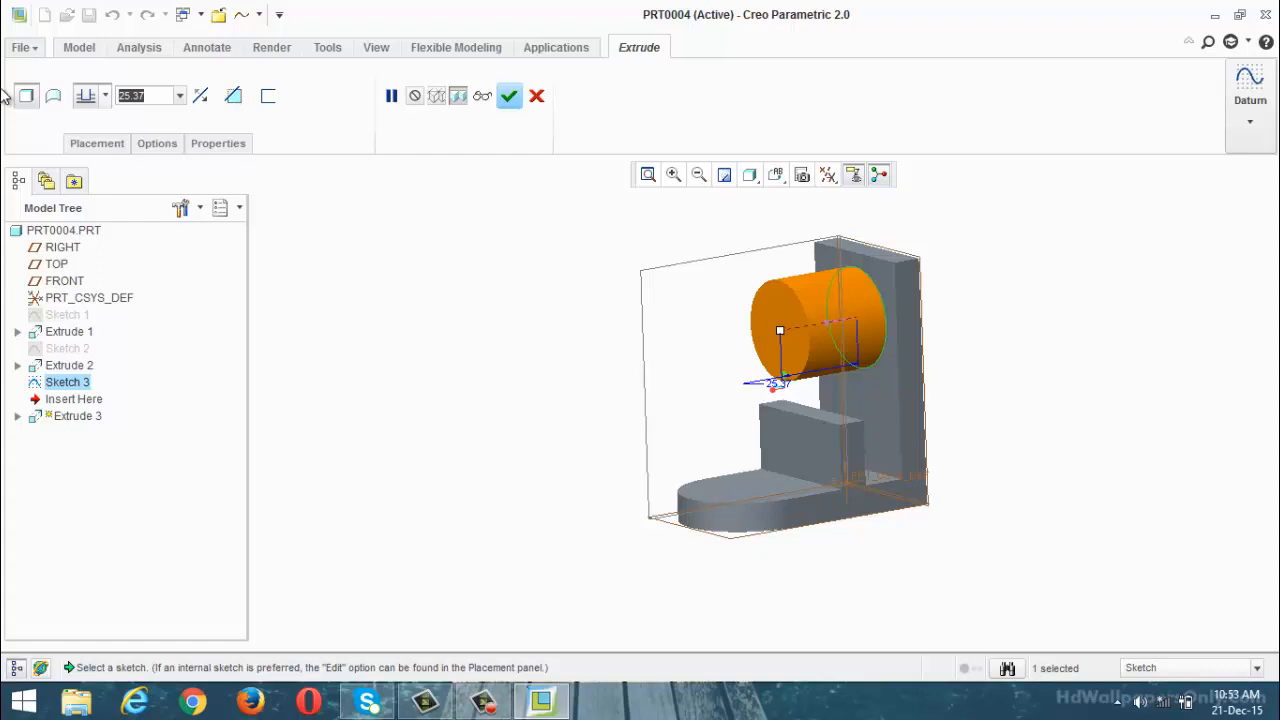
type("17")
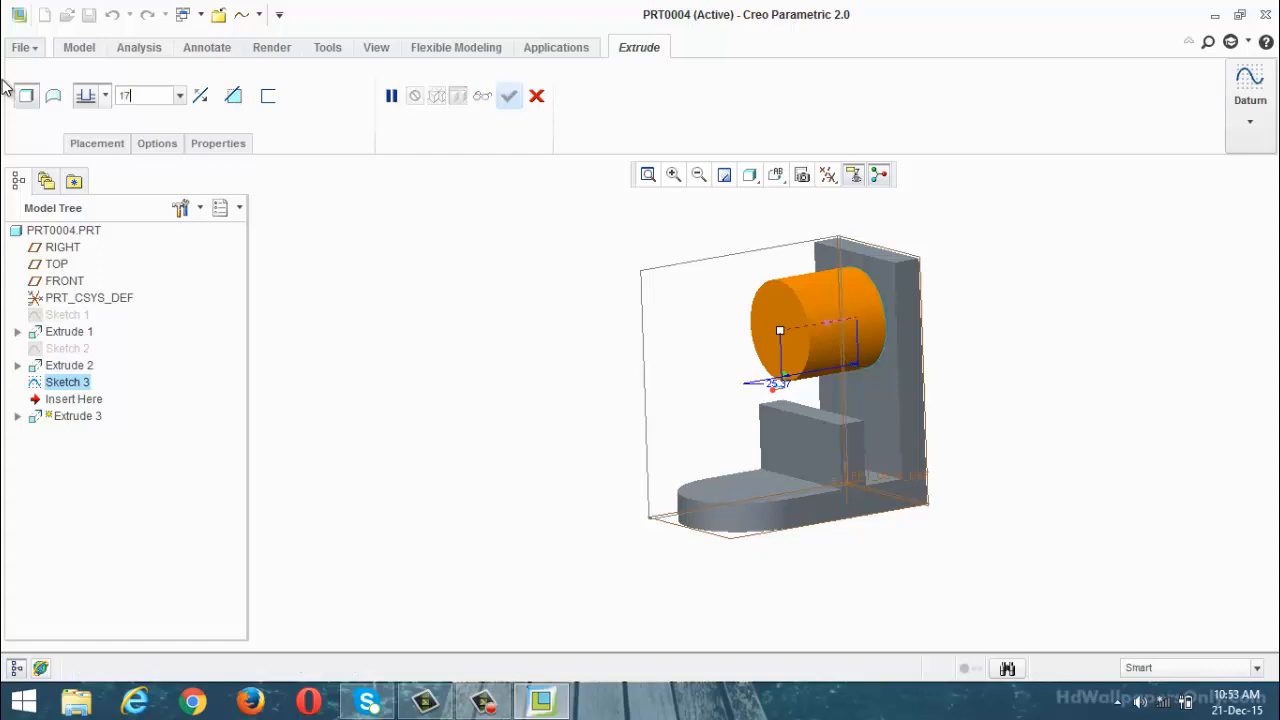
key("Return")
left_click(509, 96)
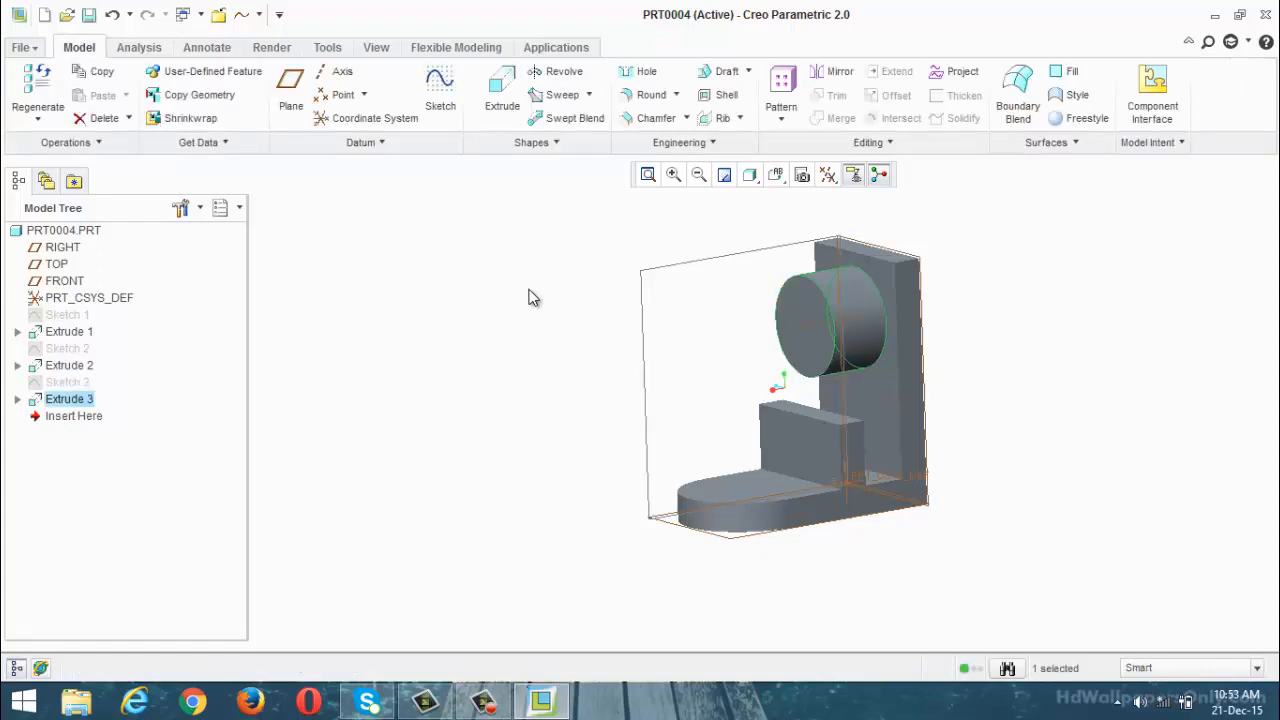
mouse_move(526, 297)
middle_mouse_down()
mouse_move(563, 289)
mouse_move(543, 286)
mouse_move(540, 305)
middle_mouse_up()
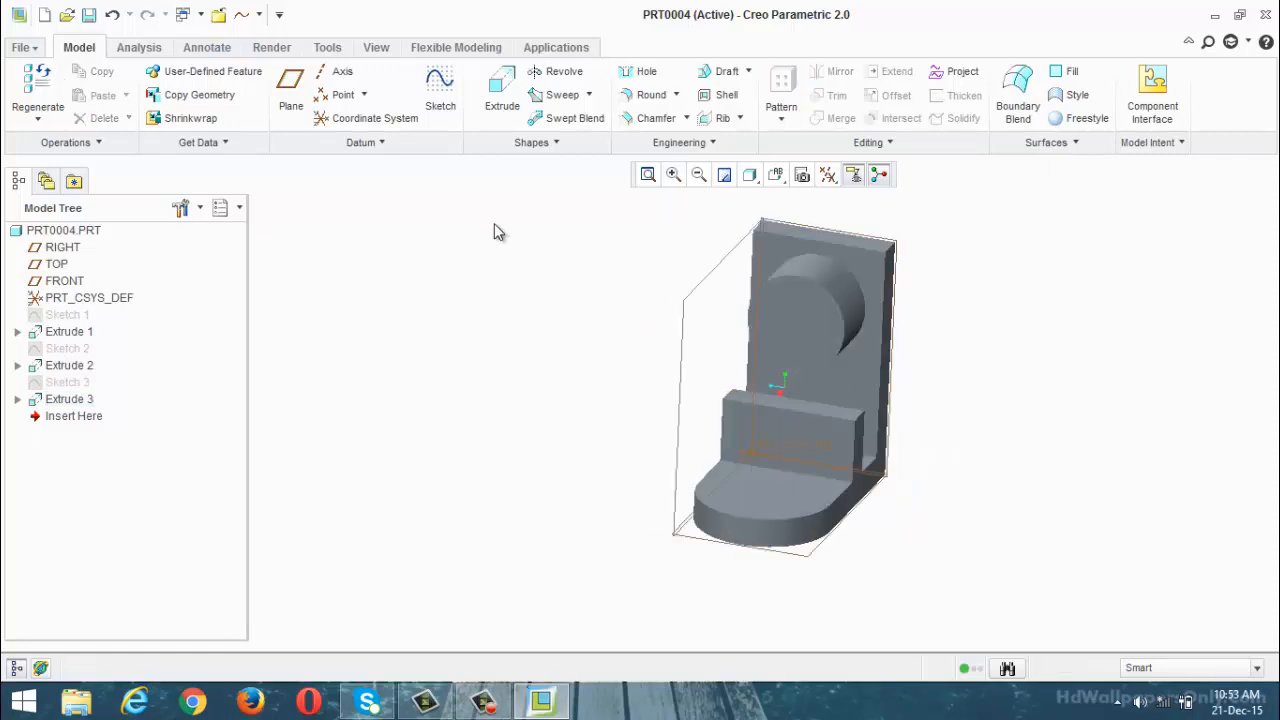
Start a sketch on the boss's end face and draw a circle about 14 mm in diameter, concentric with the boss
left_click(440, 92)
left_click(804, 322)
left_click(1180, 384)
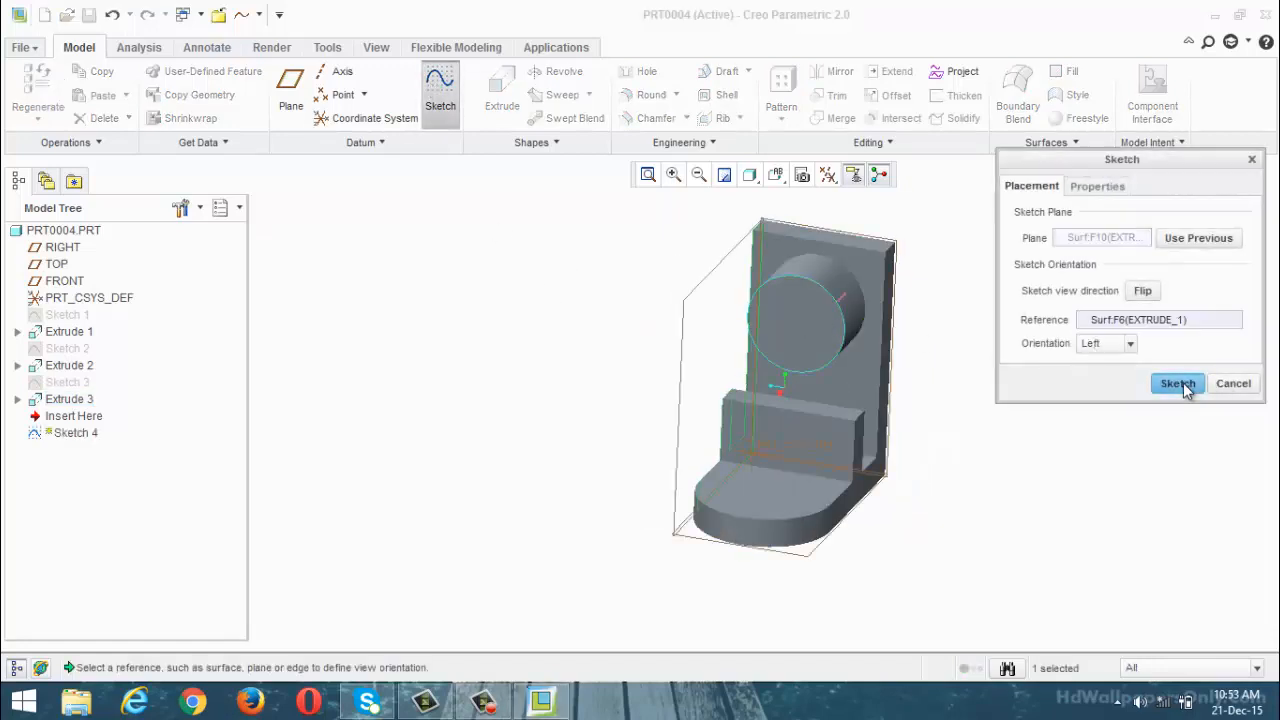
left_click(801, 175)
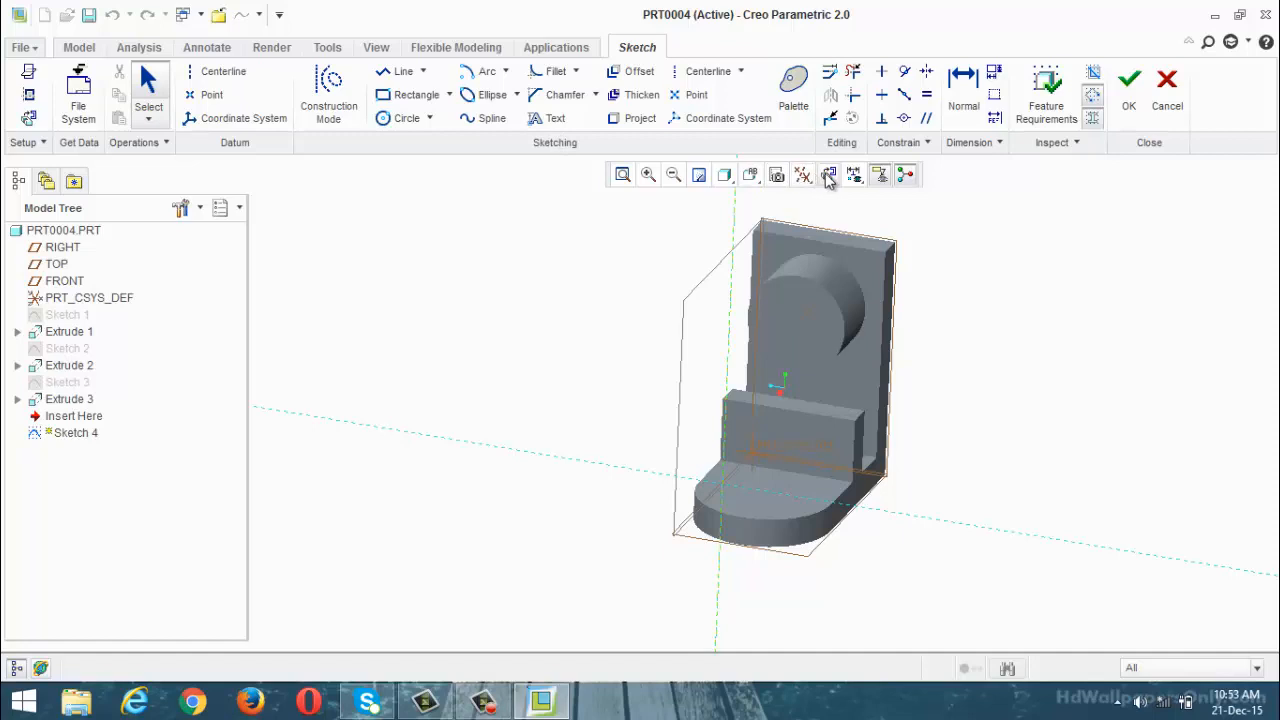
left_click(430, 119)
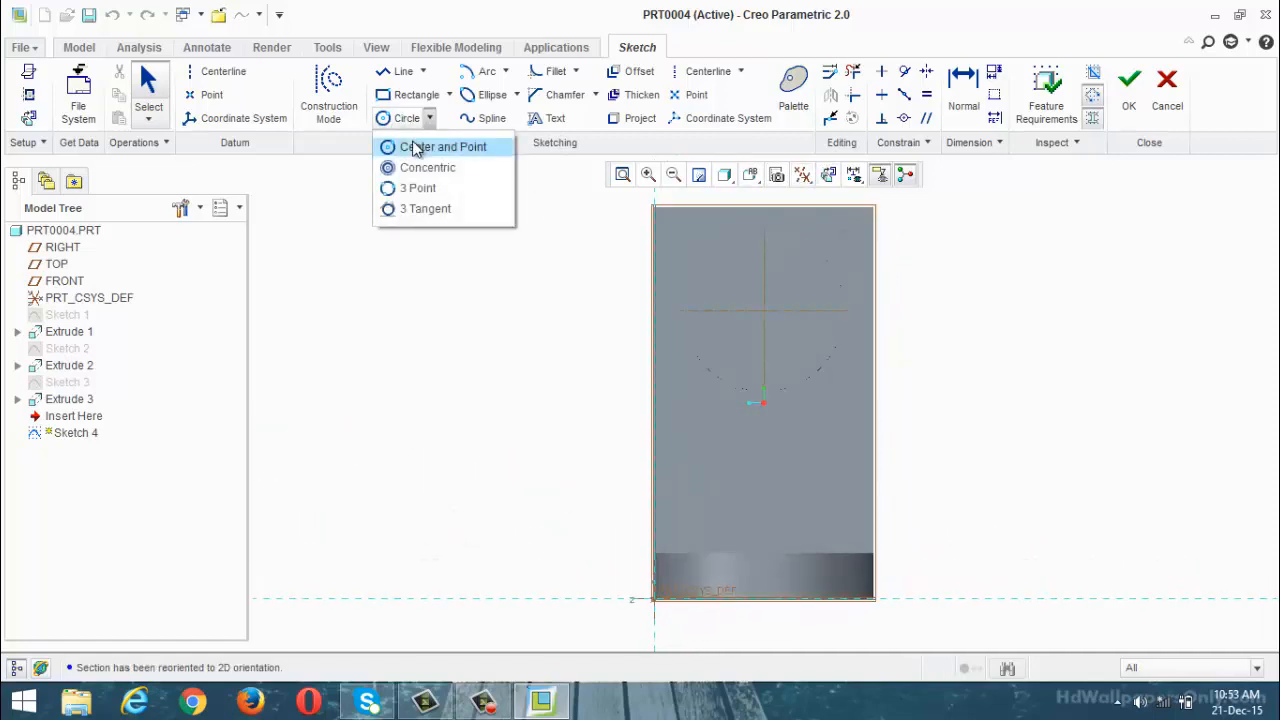
left_click(414, 146)
left_click(430, 119)
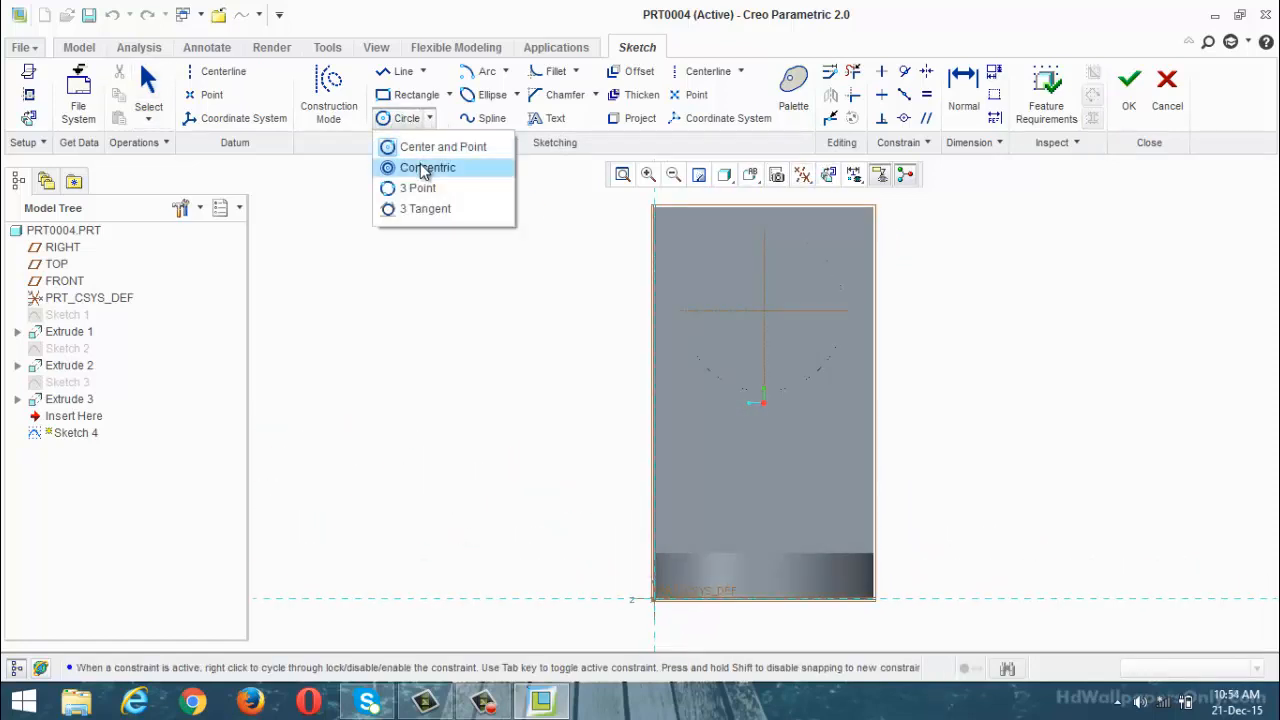
left_click(418, 166)
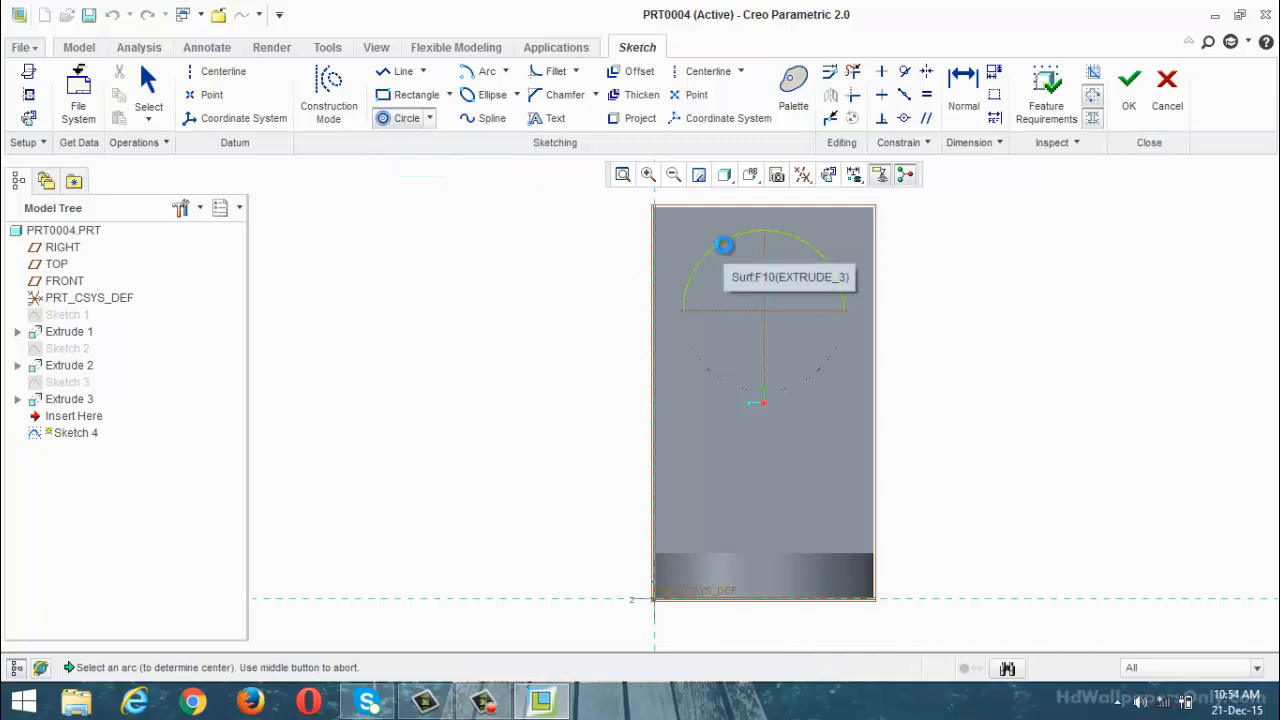
left_click(728, 249)
left_click(741, 285)
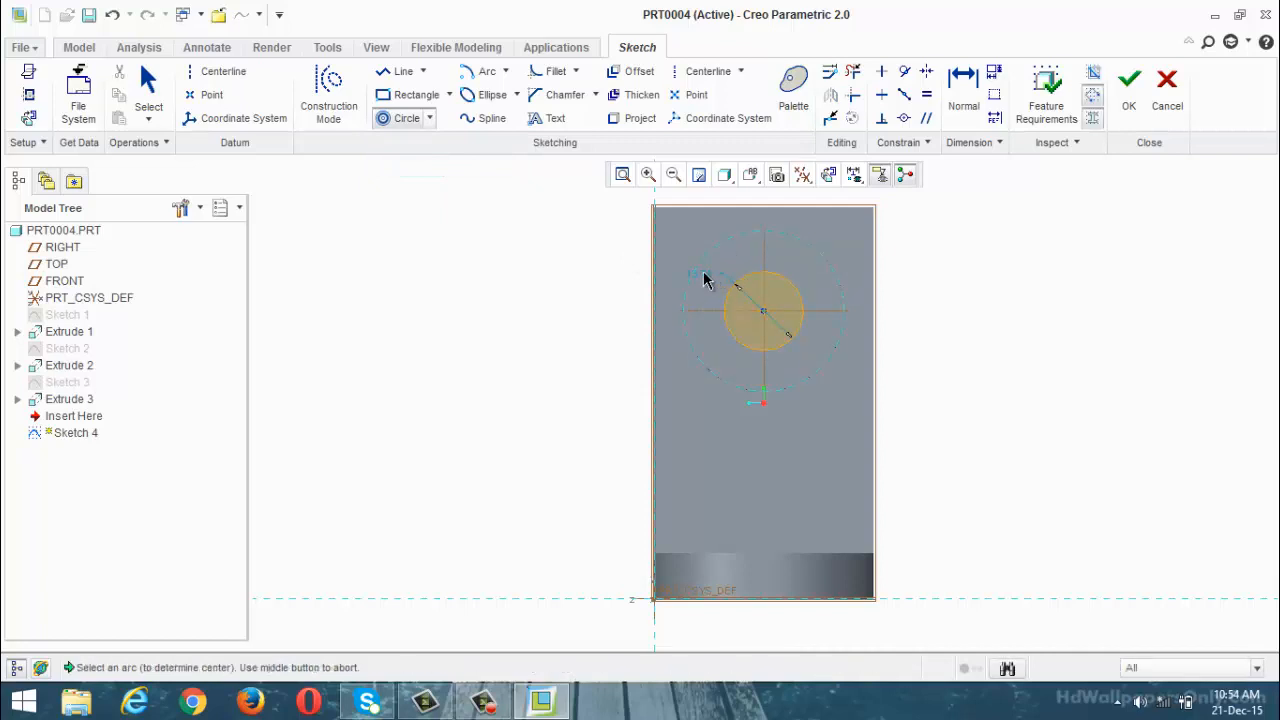
middle_click(703, 280)
Set the concentric circle's diameter to 20 mm and finish the sketch
double_click(703, 275)
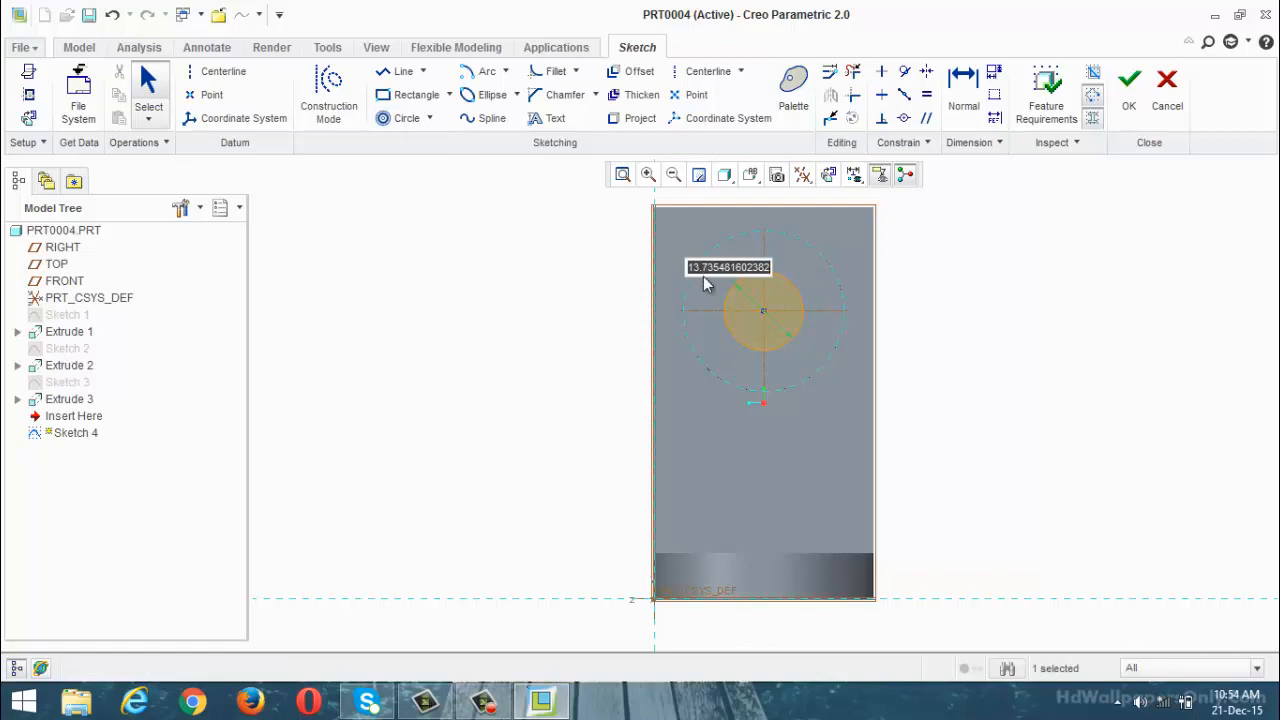
type("2")
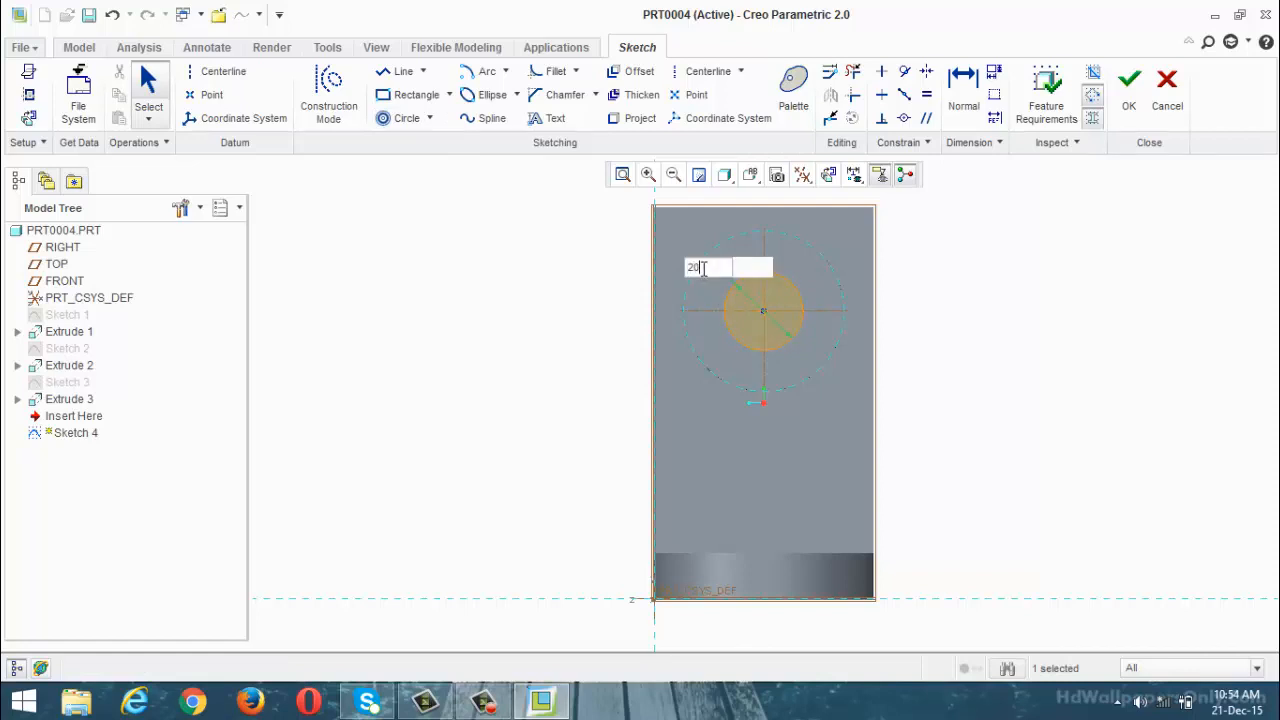
type("0")
key("Return")
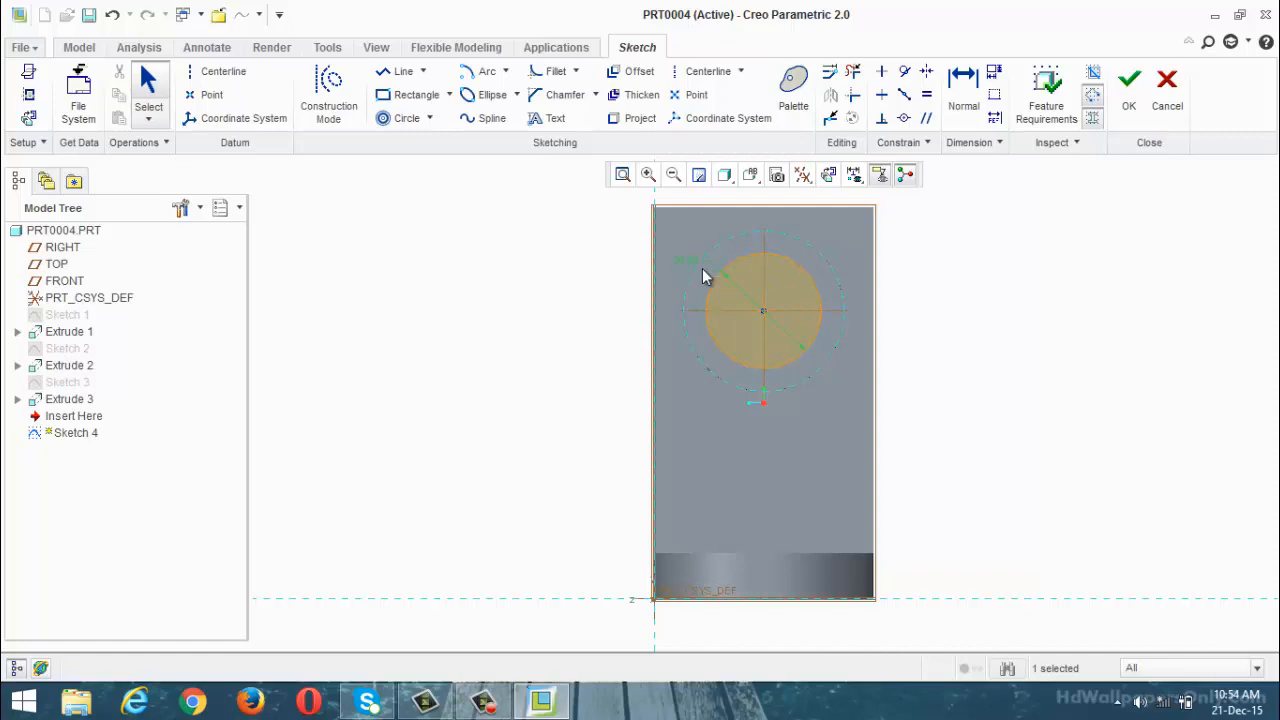
left_click(1128, 95)
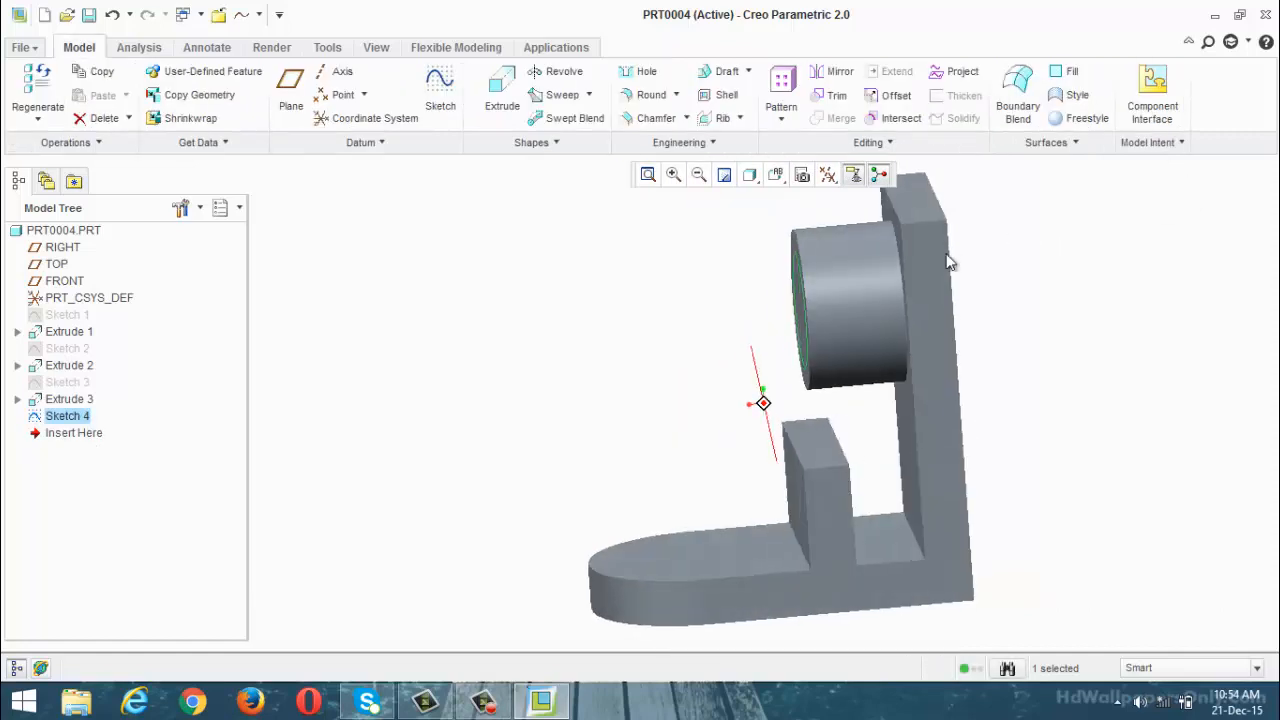
Extrude the 20 mm circle 39.70 mm as a material-removing cut through the boss and the tall leg
left_click(502, 95)
left_click(779, 314)
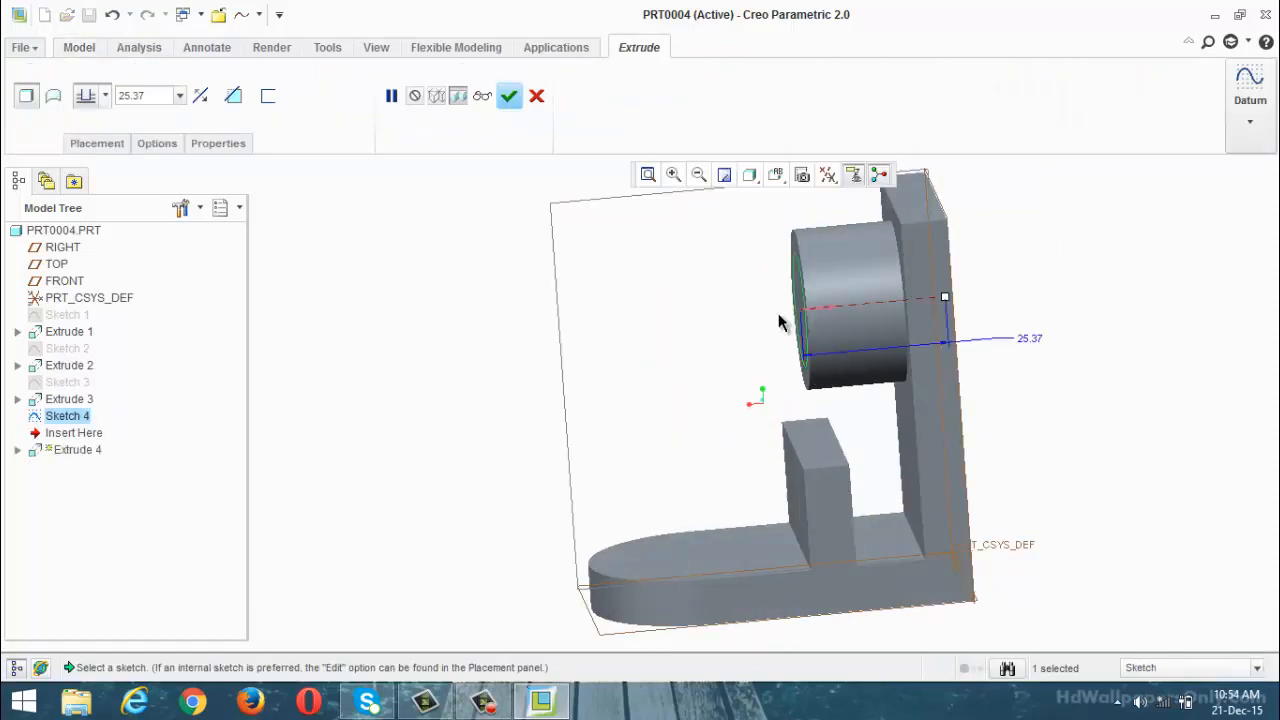
left_click_drag(947, 297, 1028, 290)
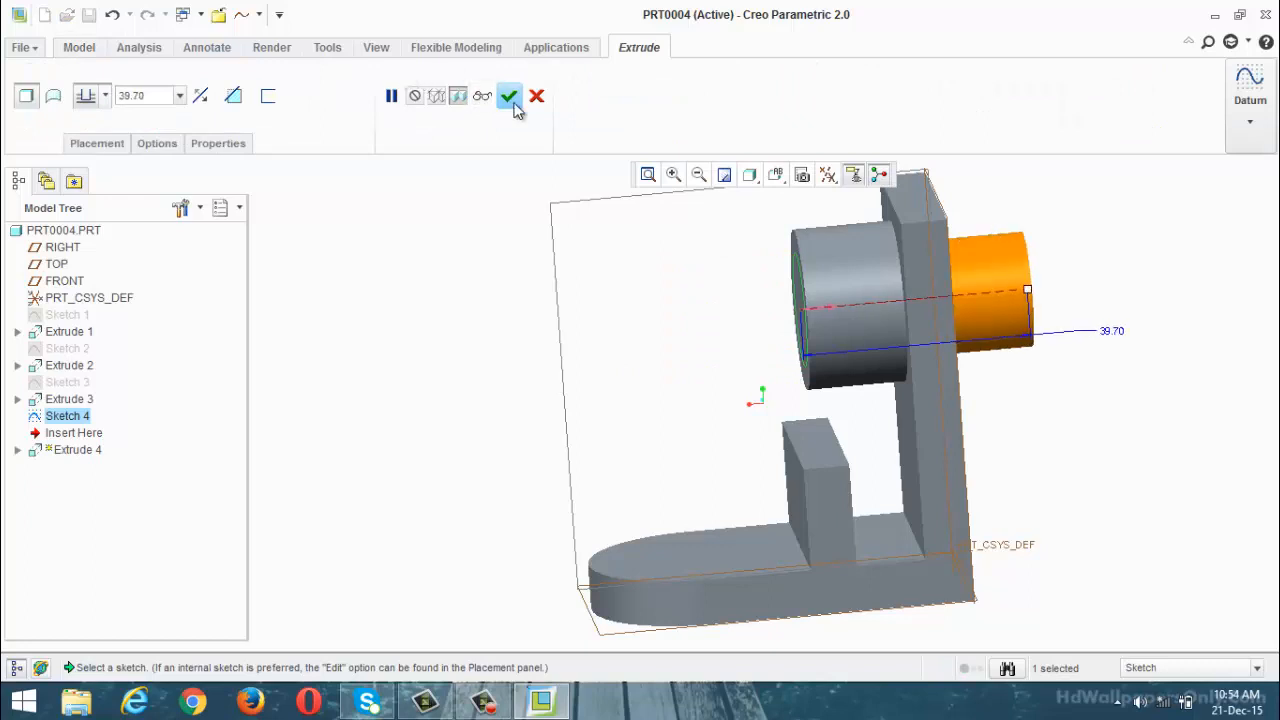
left_click(233, 96)
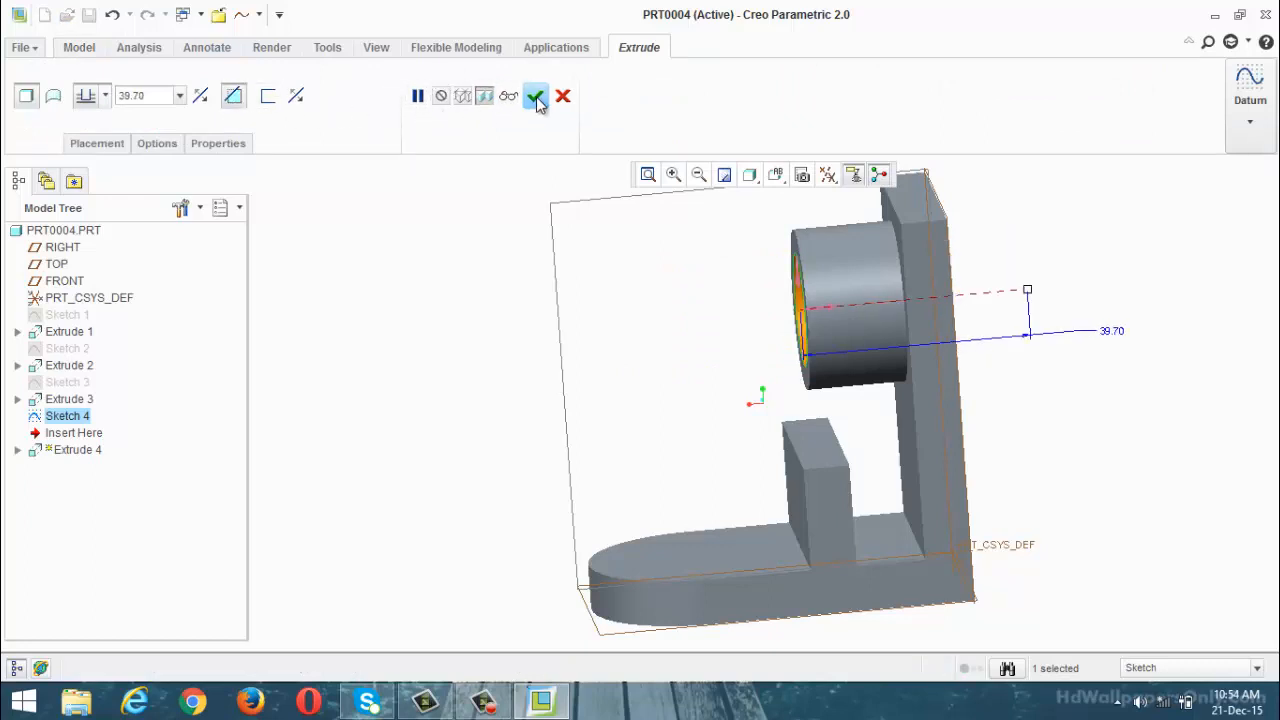
left_click(536, 96)
middle_click_drag(566, 265, 623, 269)
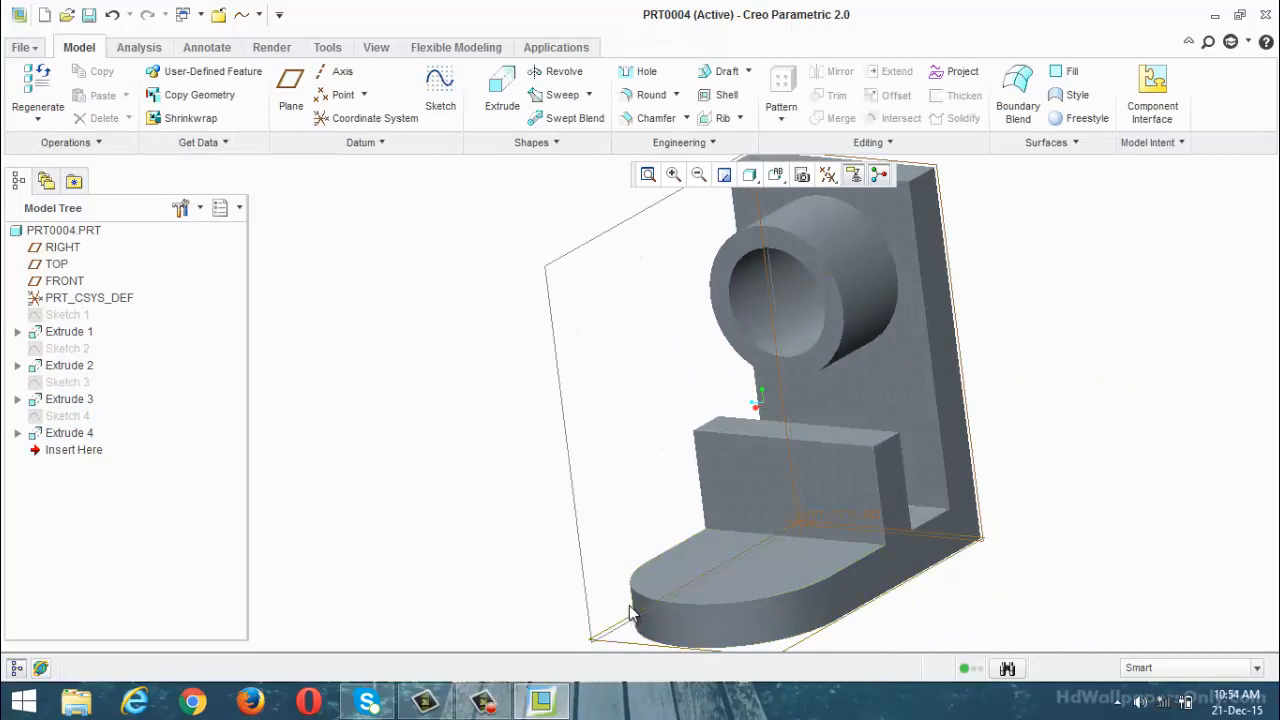
middle_click_drag(641, 488, 718, 352)
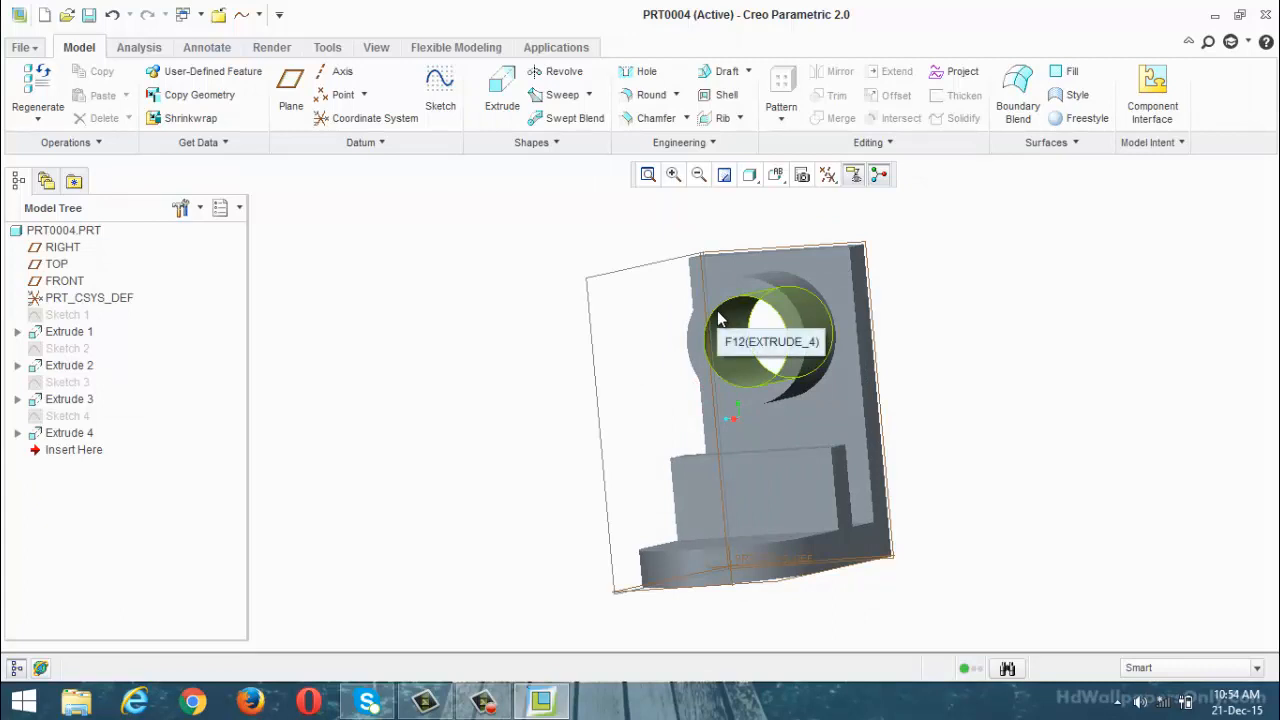
left_click(483, 700)
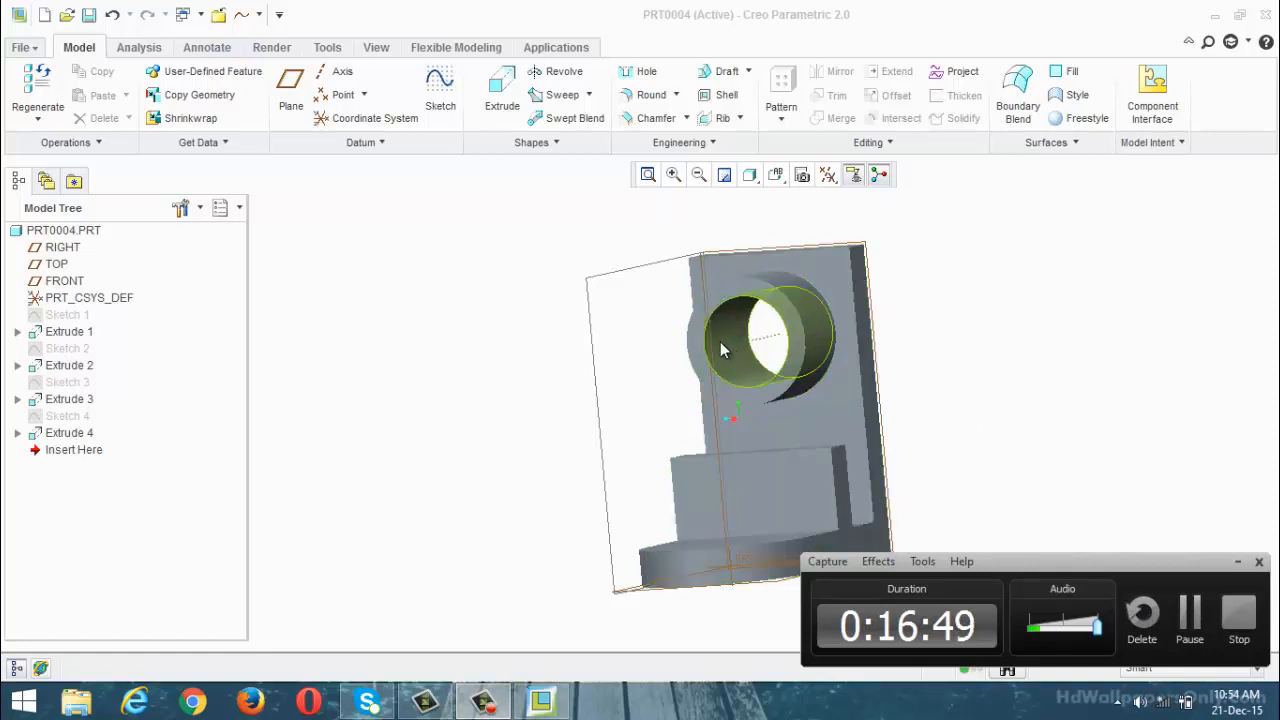
left_click(1238, 563)
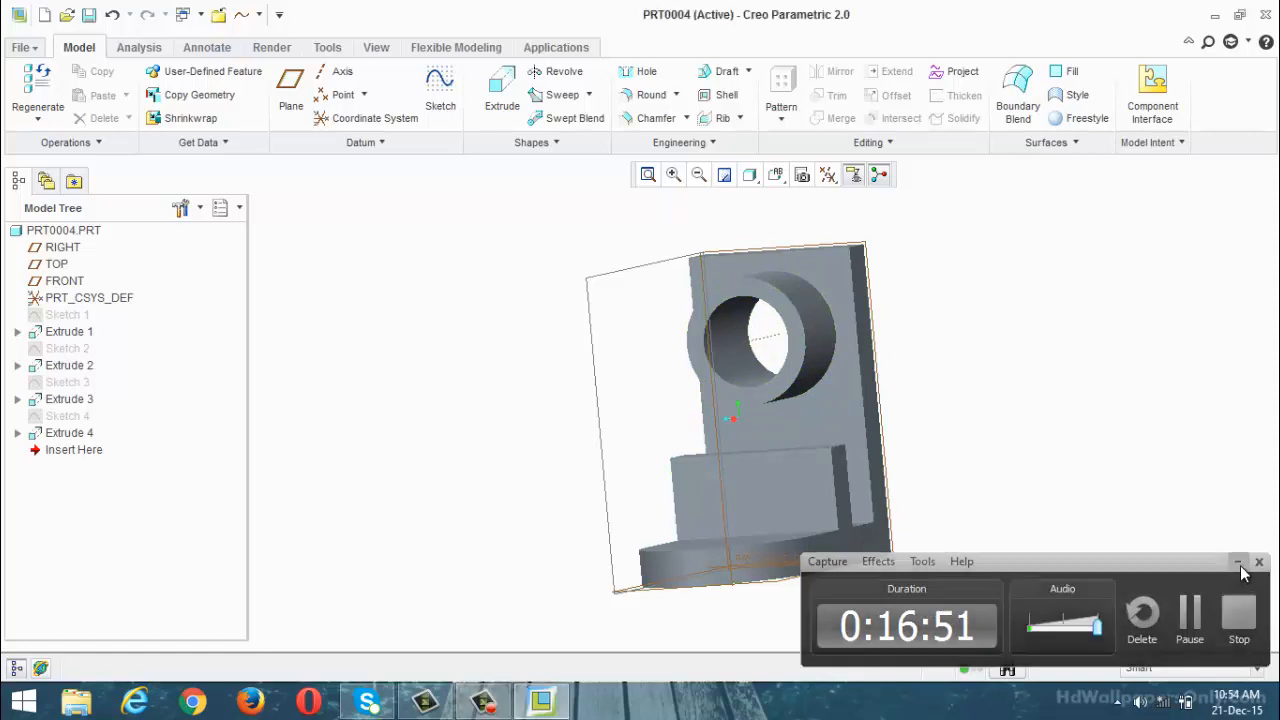
middle_click_drag(1094, 549, 985, 526)
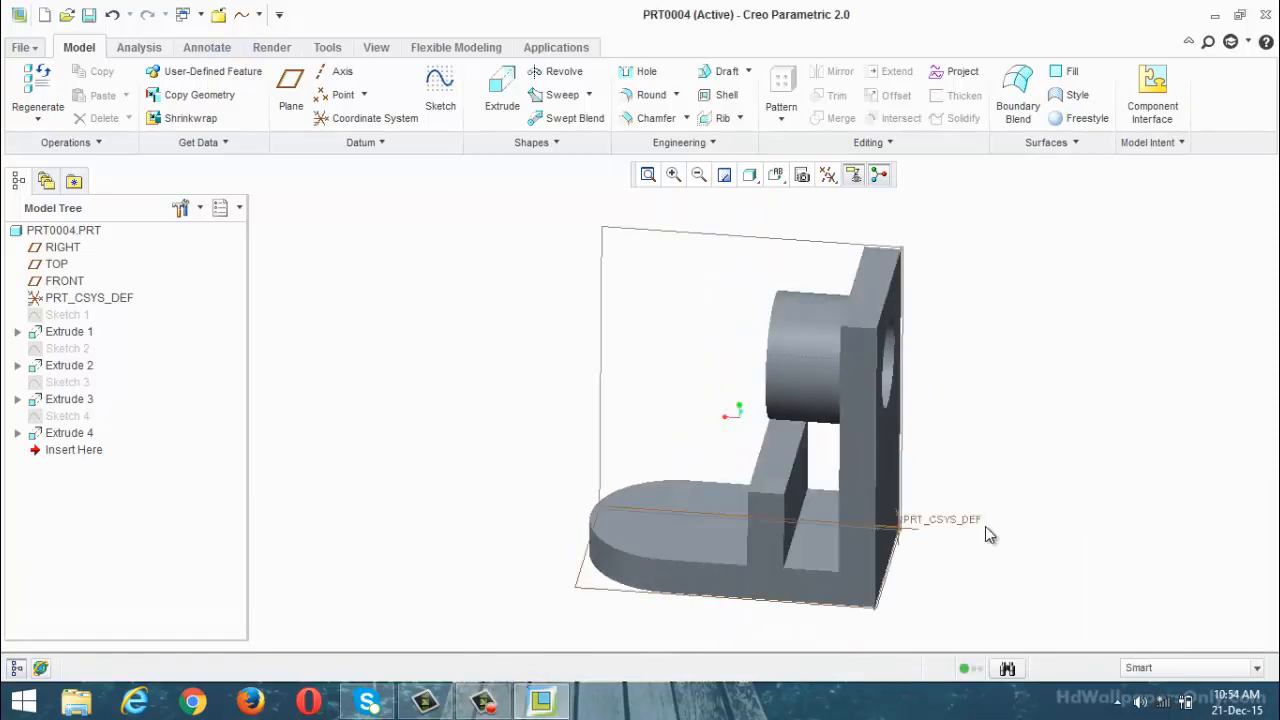
scroll(778, 488, "up", 3)
middle_click_drag(778, 487, 781, 525)
scroll(781, 525, "down", 3)
scroll(781, 525, "up", 3)
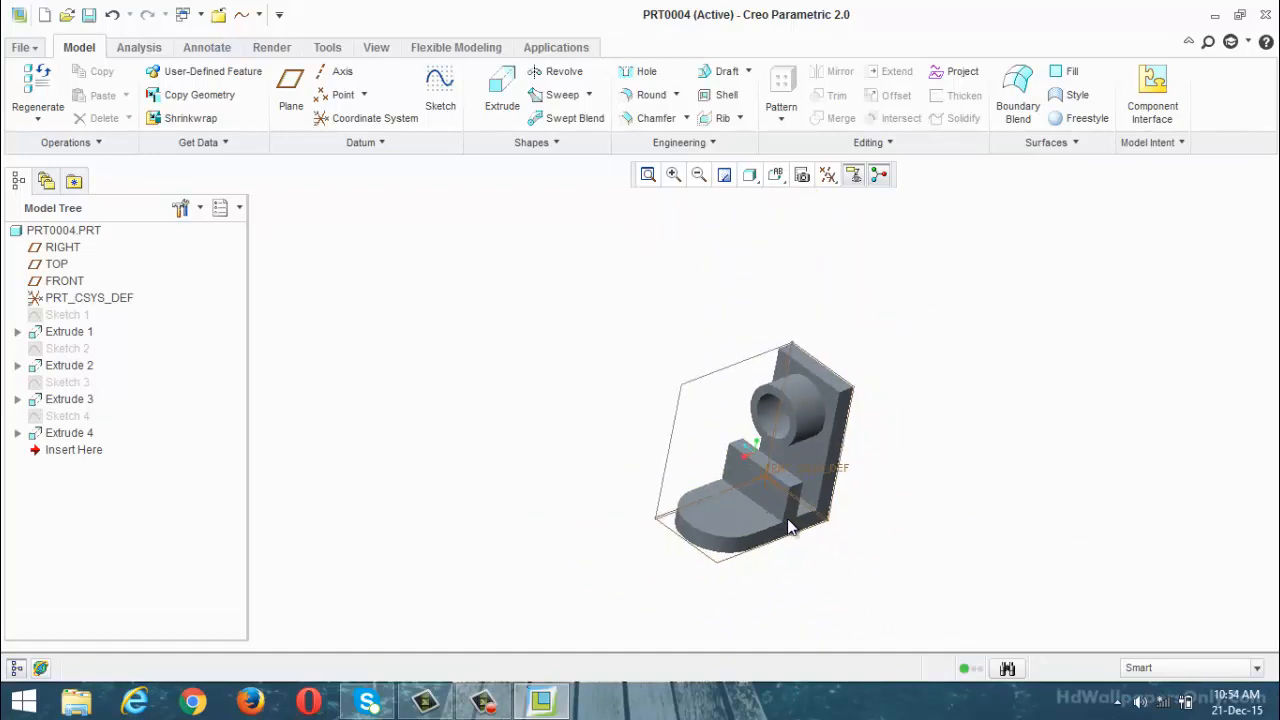
Redefine the base extension's sketch and draw a circle about 17 mm in diameter centred on the rounded end's arc centre
right_click(58, 350)
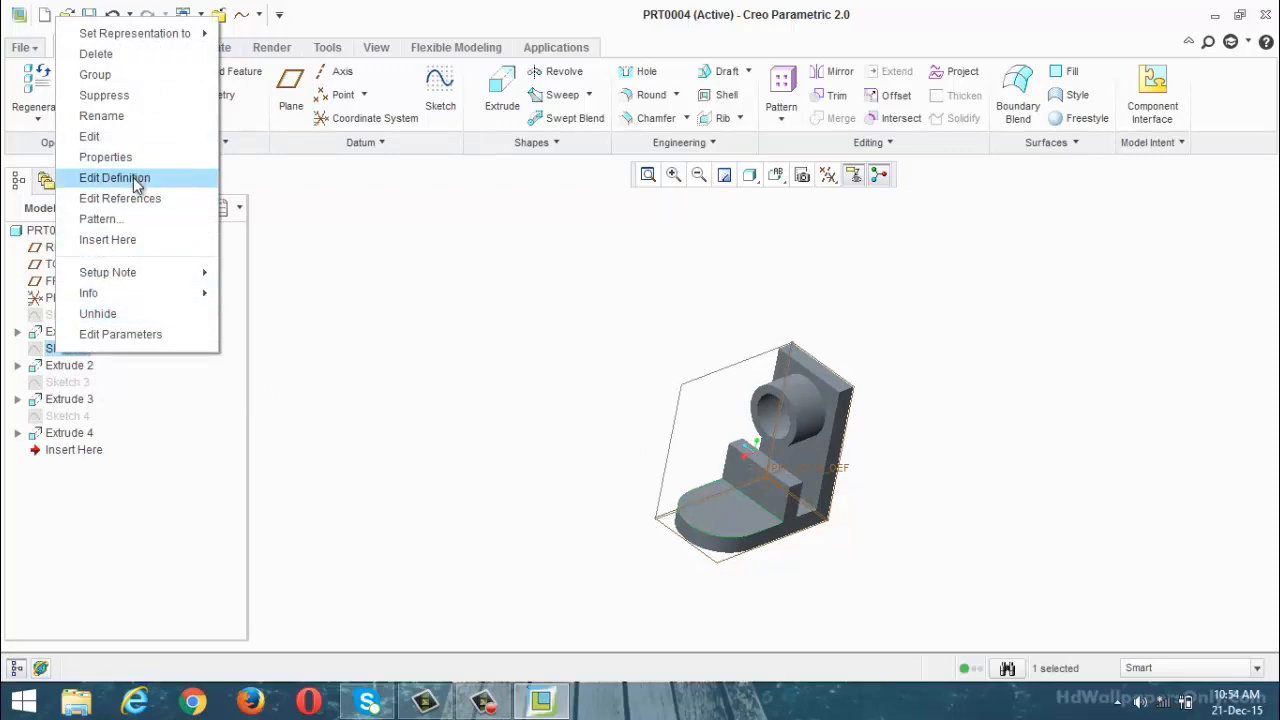
left_click(136, 178)
left_click(828, 174)
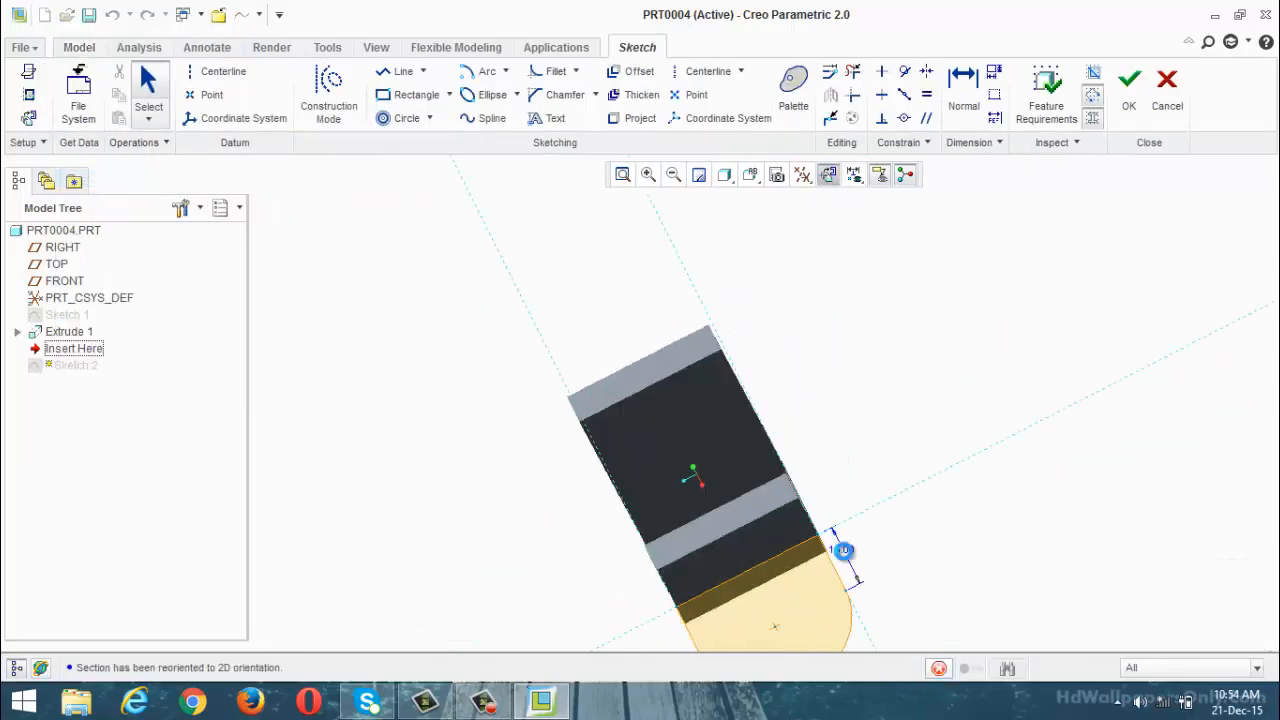
left_click(430, 118)
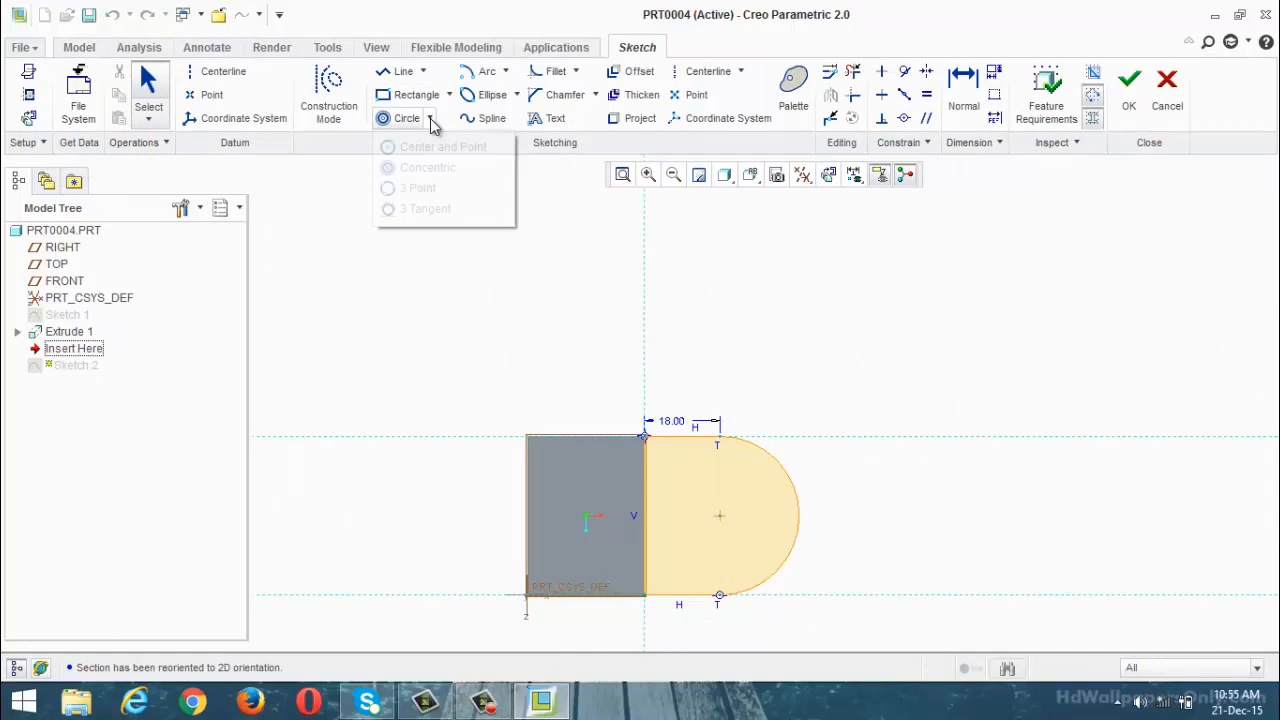
left_click(435, 147)
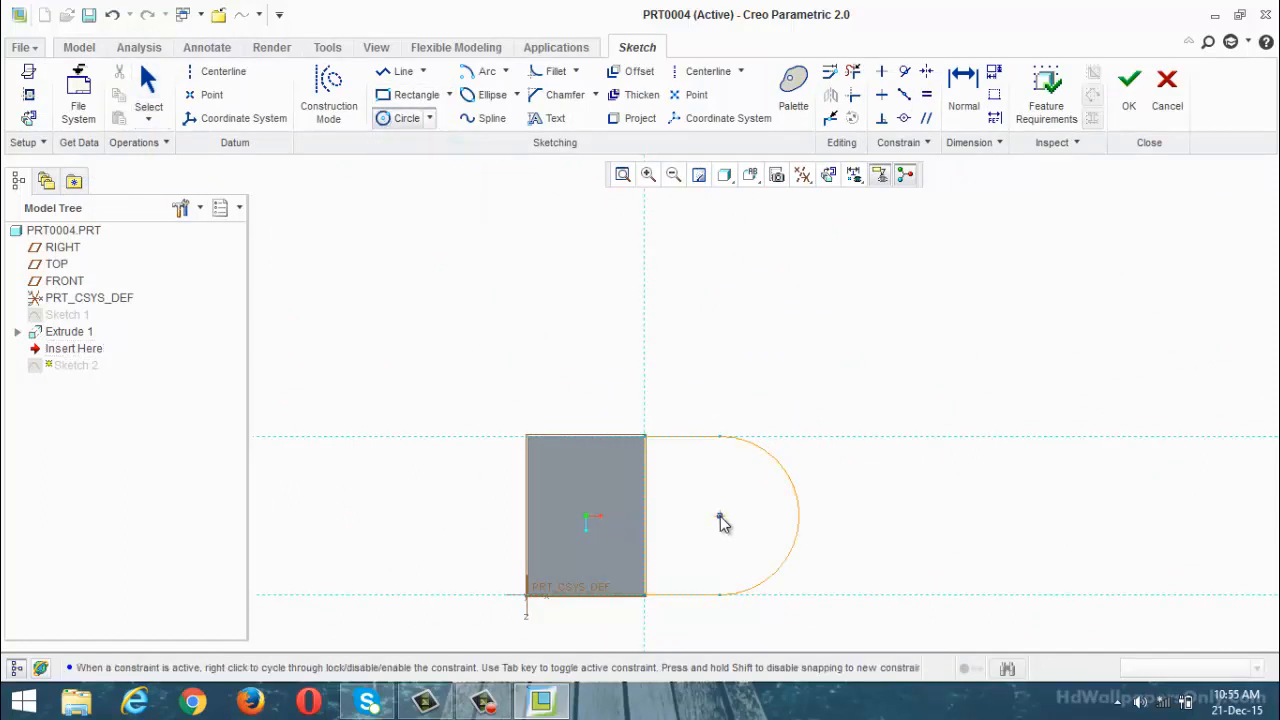
left_click(720, 516)
left_click(742, 546)
middle_click(780, 520)
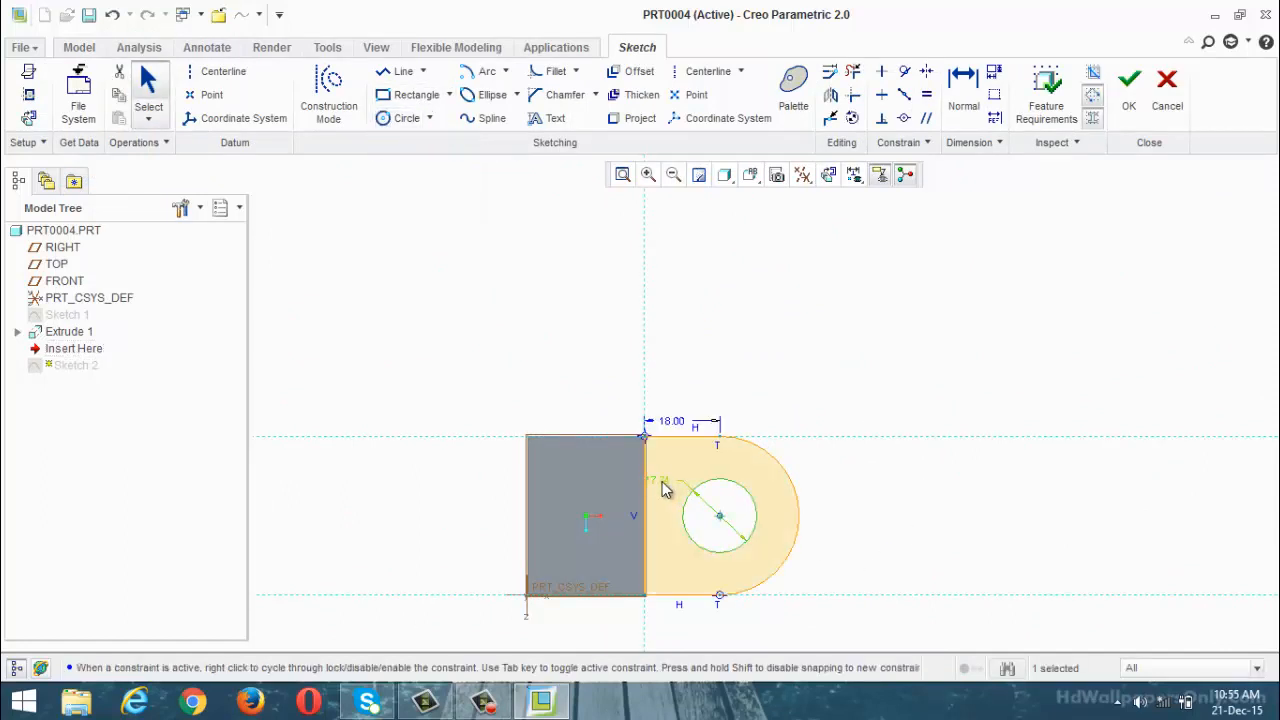
Set the base extension circle's diameter to 20 mm and finish the sketch to form the hole
double_click(661, 481)
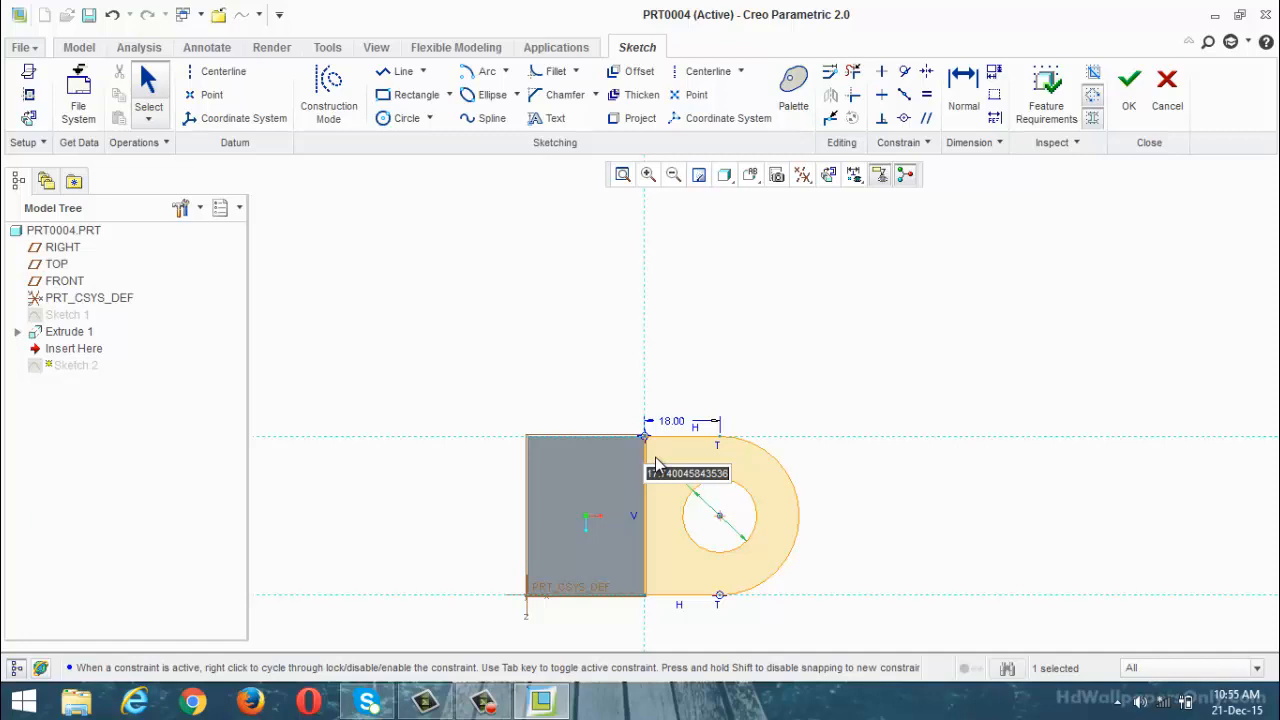
type("20")
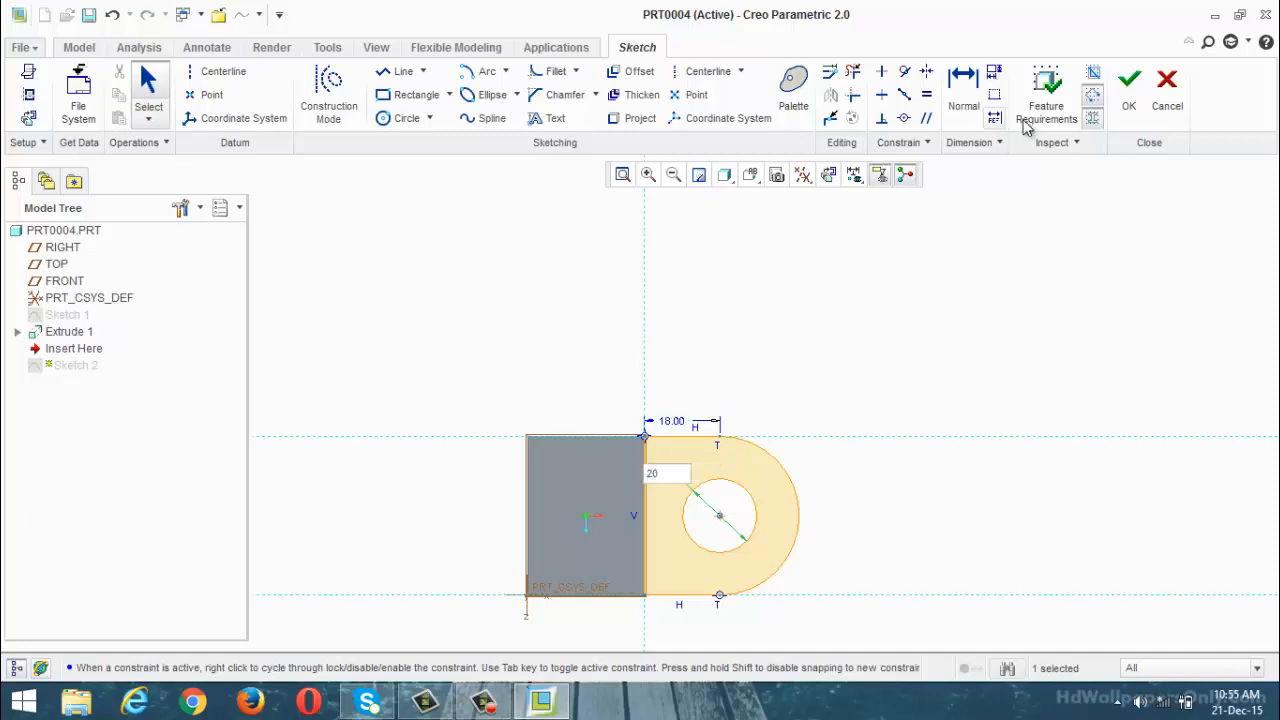
left_click(1128, 88)
mouse_move(874, 349)
middle_mouse_down()
mouse_move(860, 266)
mouse_move(641, 355)
middle_mouse_up()
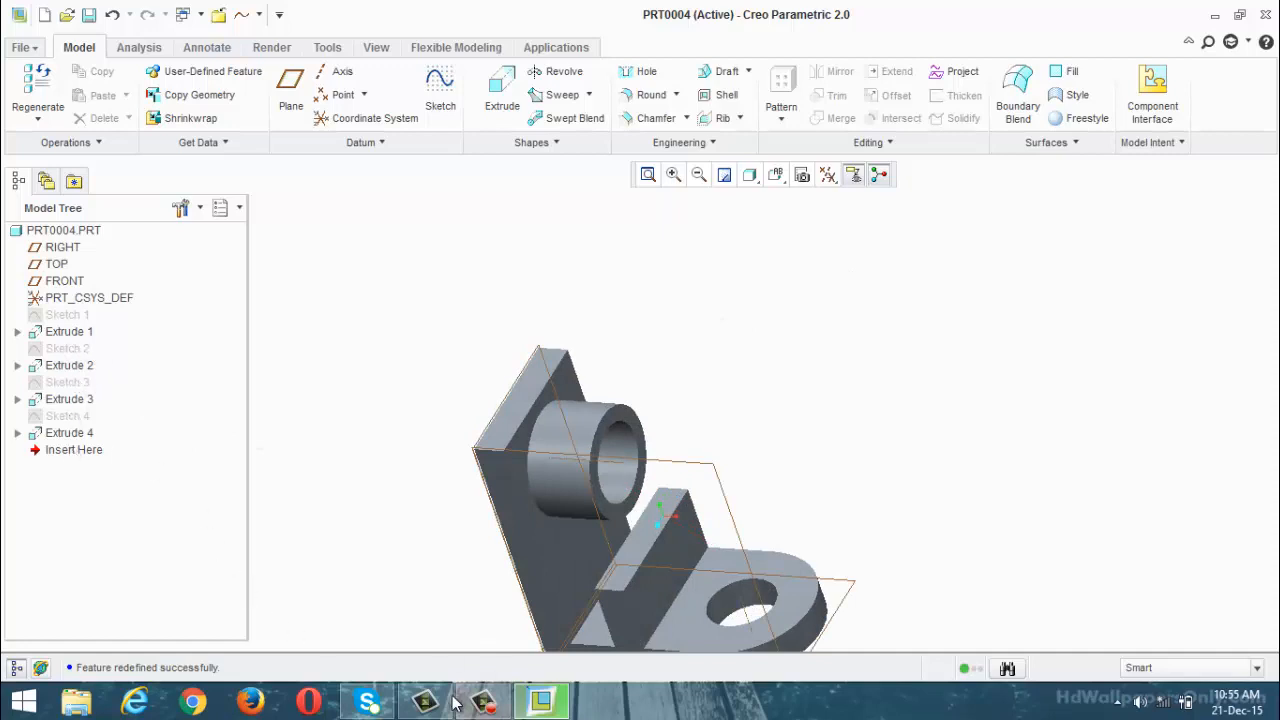
left_click(484, 700)
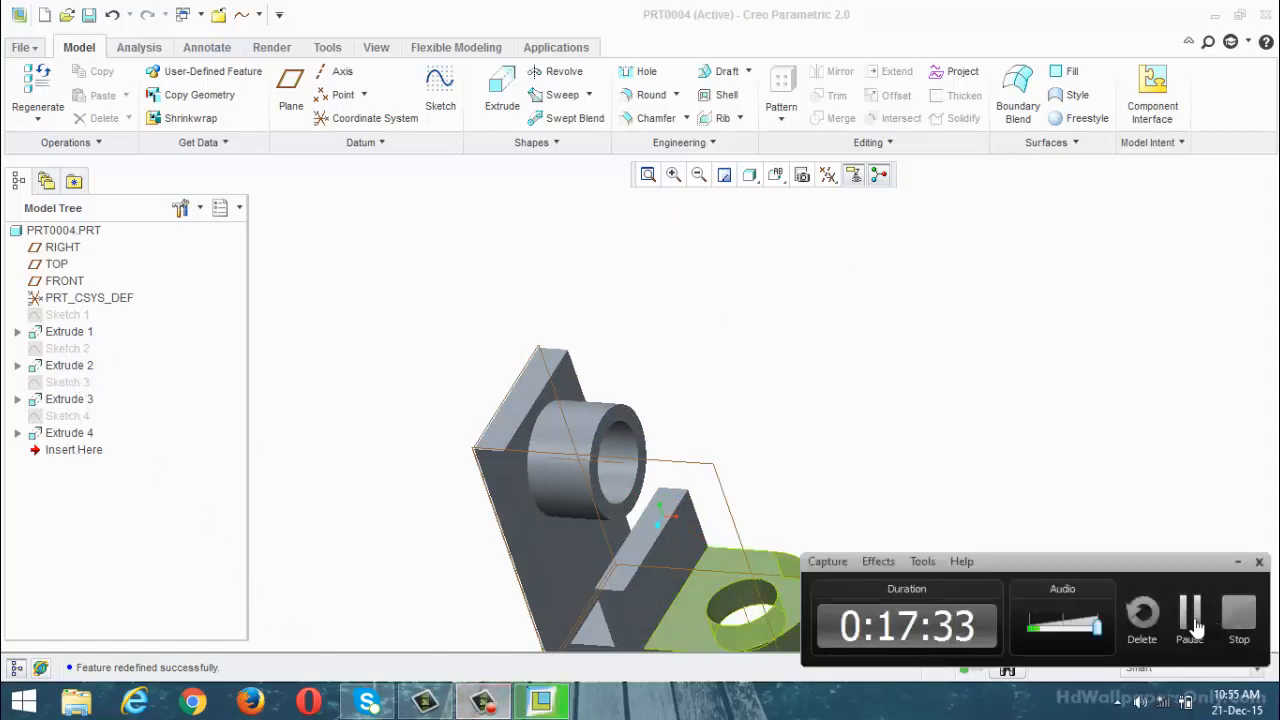
left_click(1196, 625)
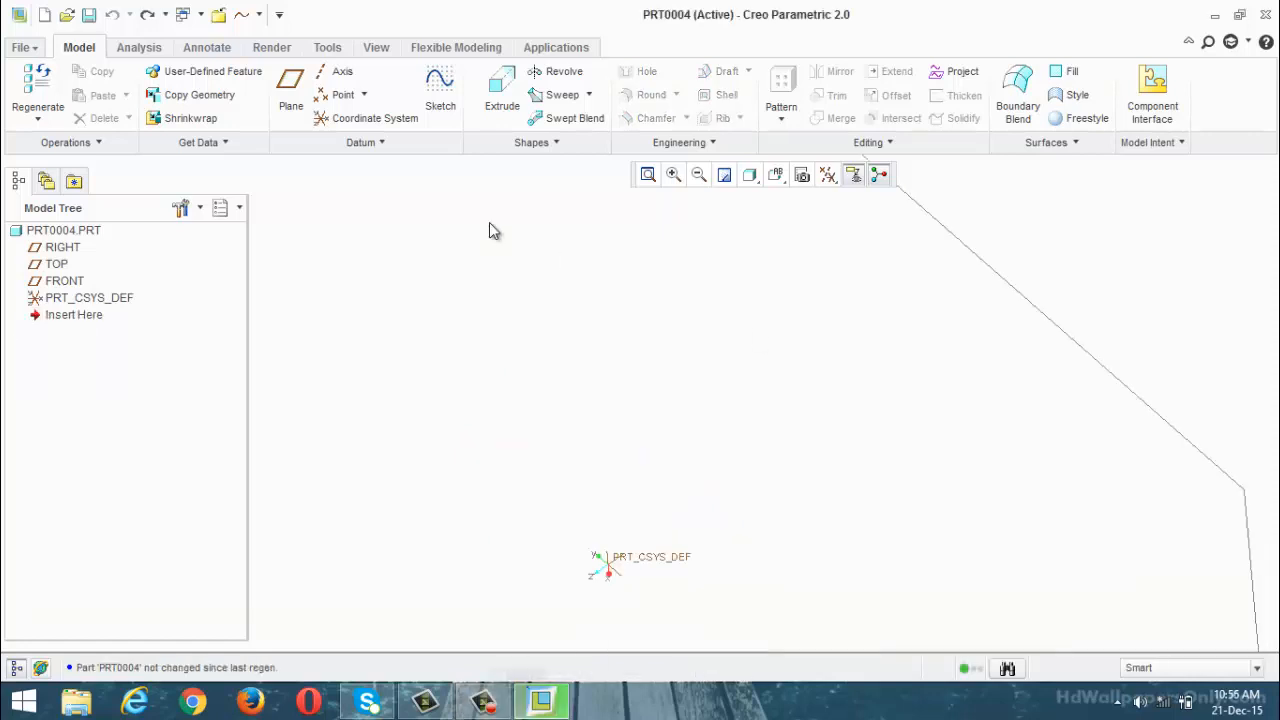
Close the current part and create a new solid part from the mmns_part_solid template instead of the default one
left_click(220, 14)
left_click(26, 92)
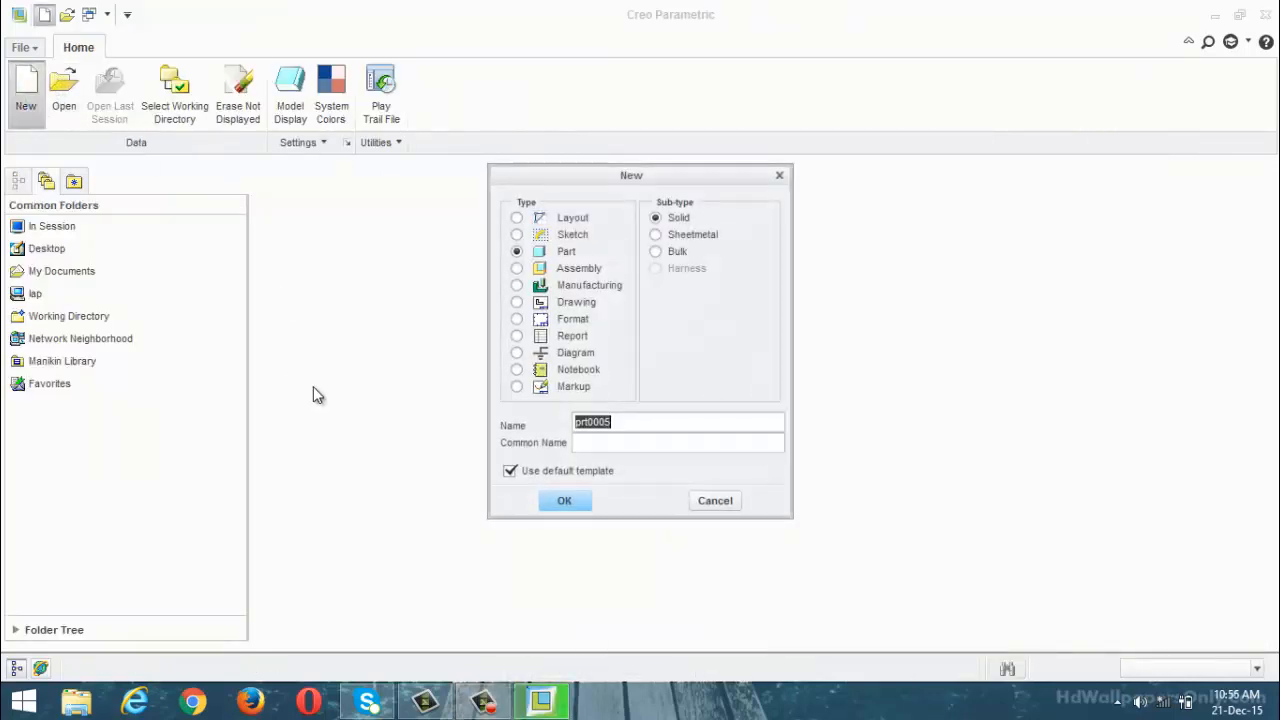
left_click(514, 472)
left_click(556, 500)
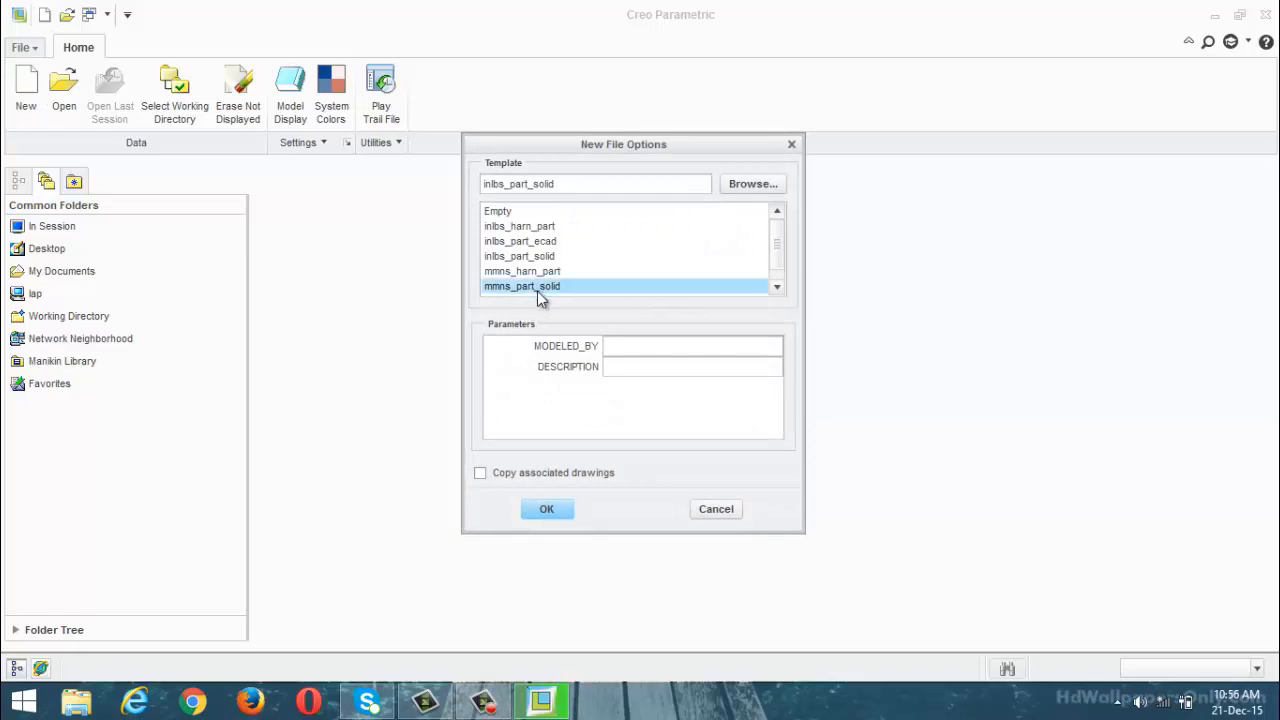
left_click(537, 510)
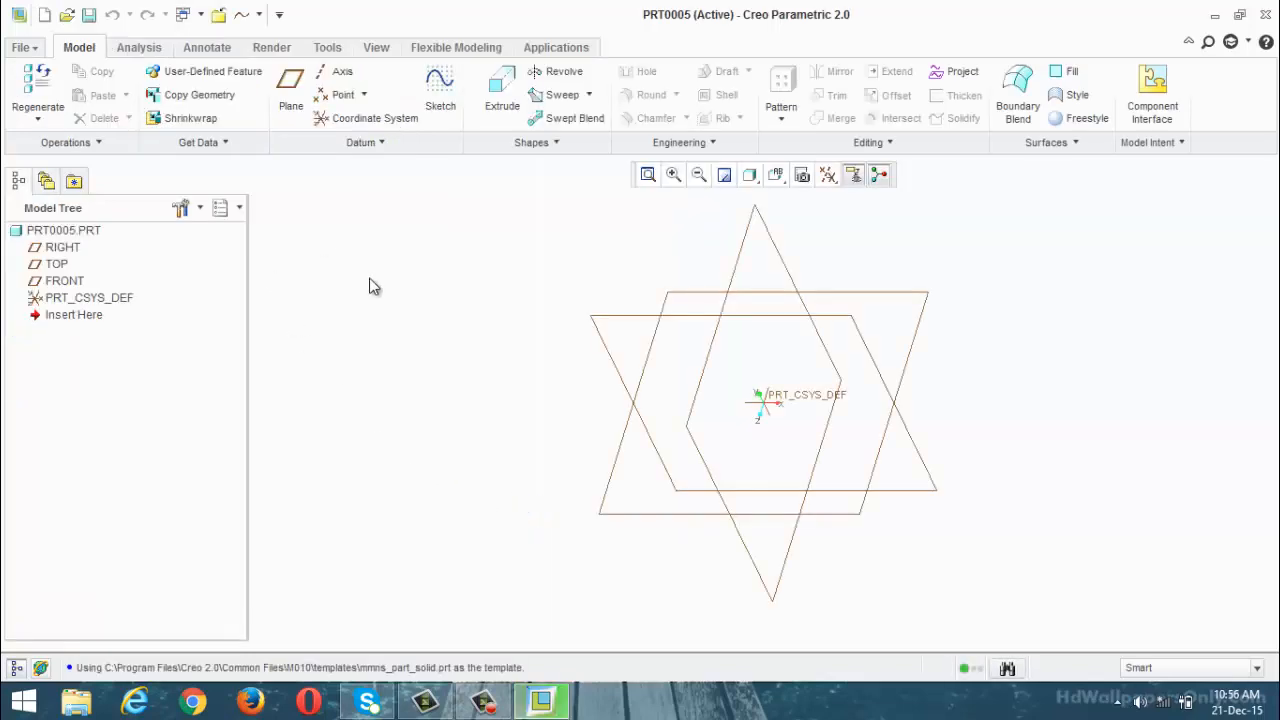
Start a sketch on the FRONT plane and draw a rectangle about 418 by 366 mm standing on the horizontal reference
scroll(574, 469, "down", 2)
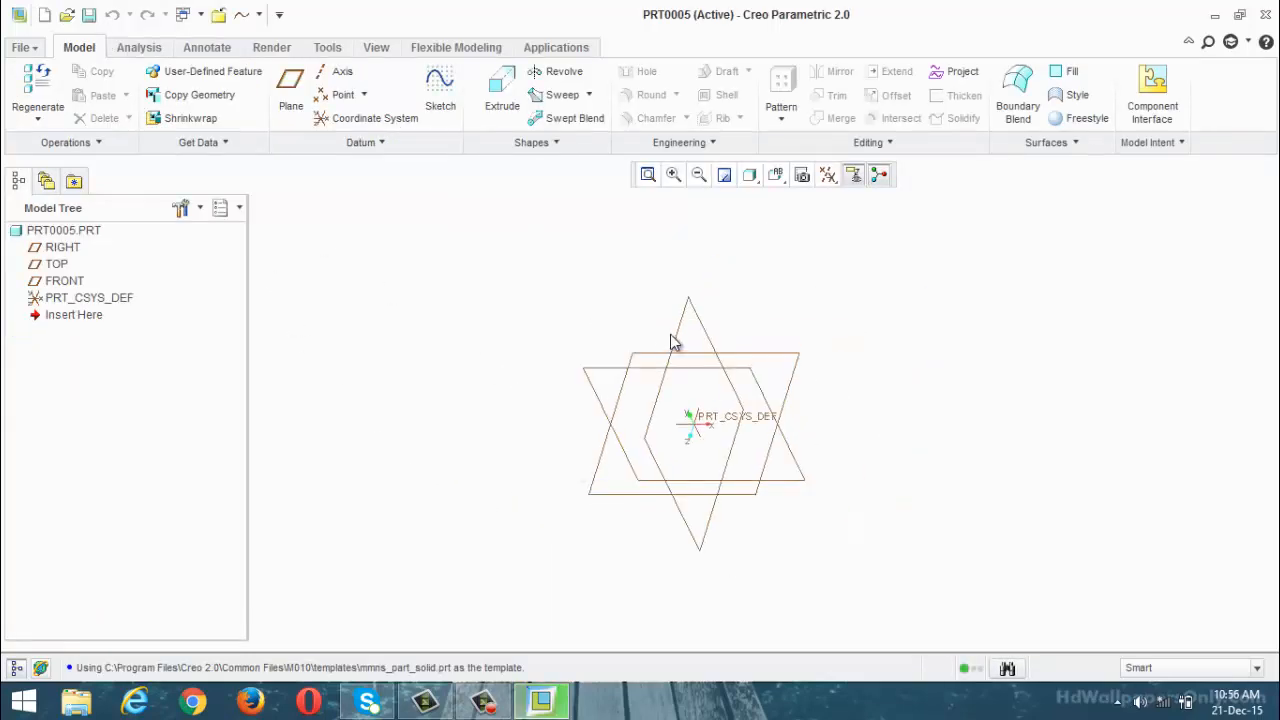
scroll(673, 342, "up", 1)
middle_click_drag(680, 340, 786, 380)
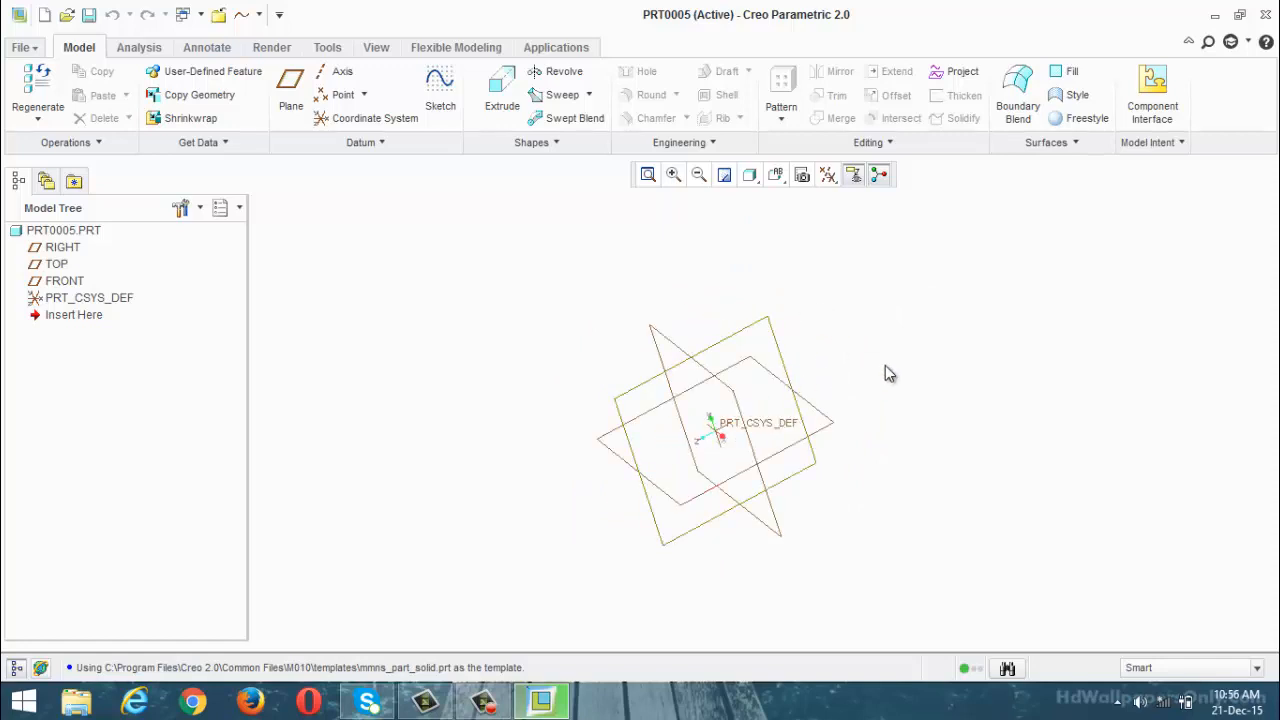
left_click(711, 373)
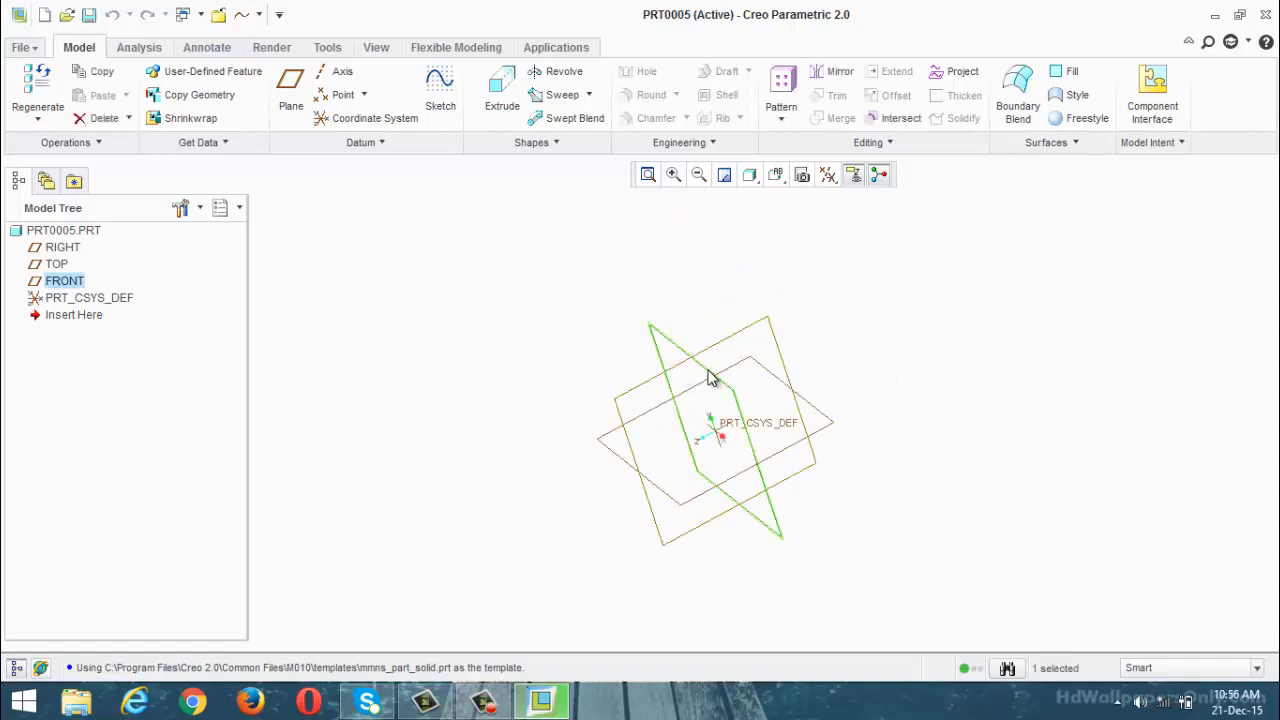
left_click(437, 100)
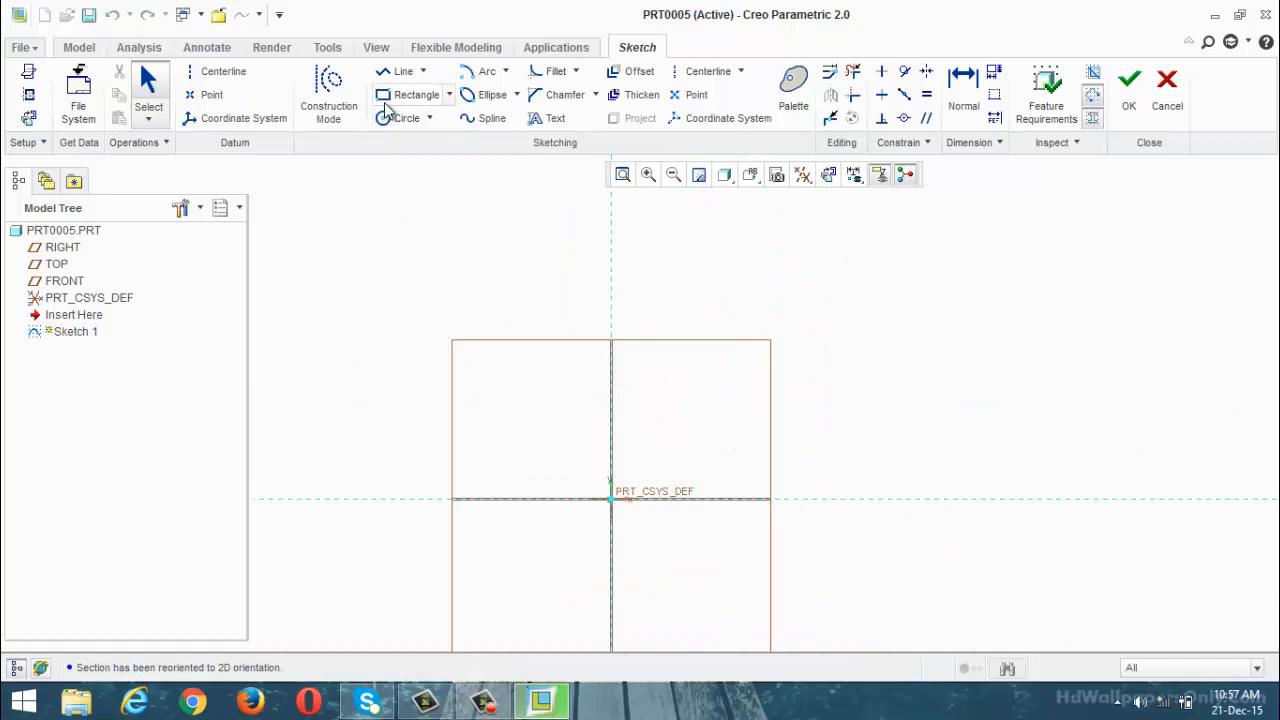
left_click(410, 94)
left_click(475, 270)
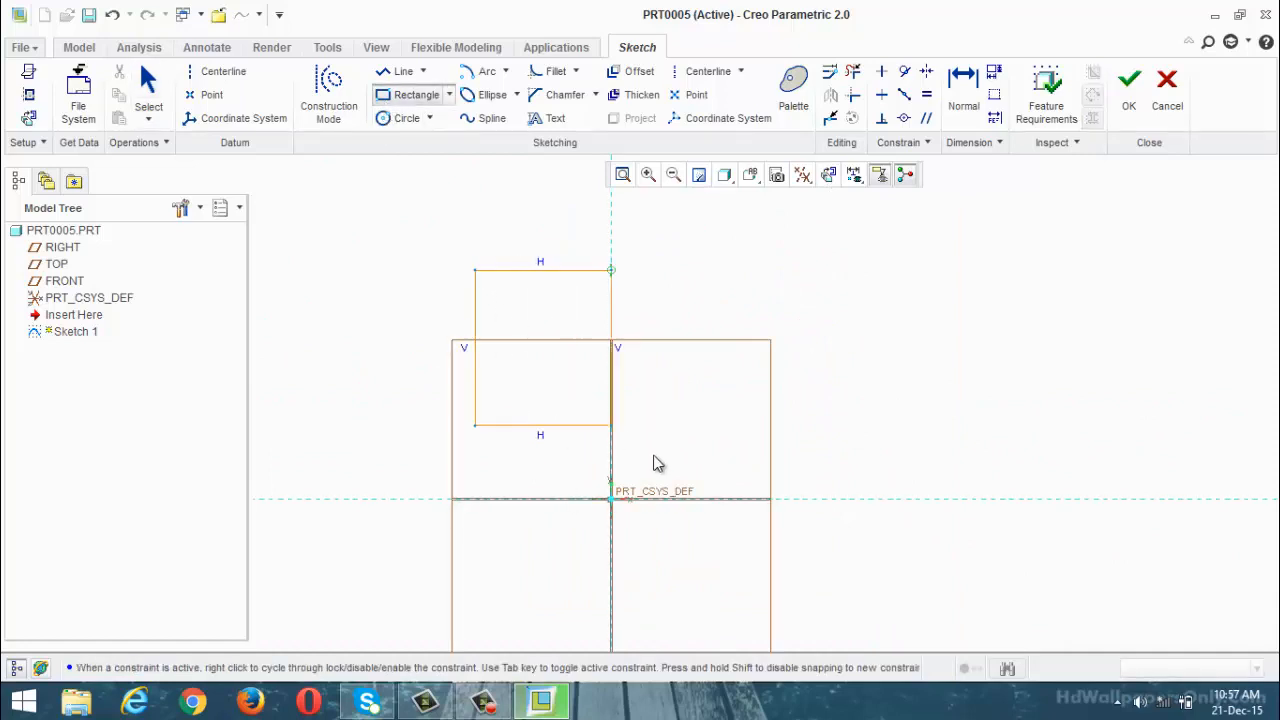
left_click(716, 498)
left_click(737, 505)
middle_click(754, 568)
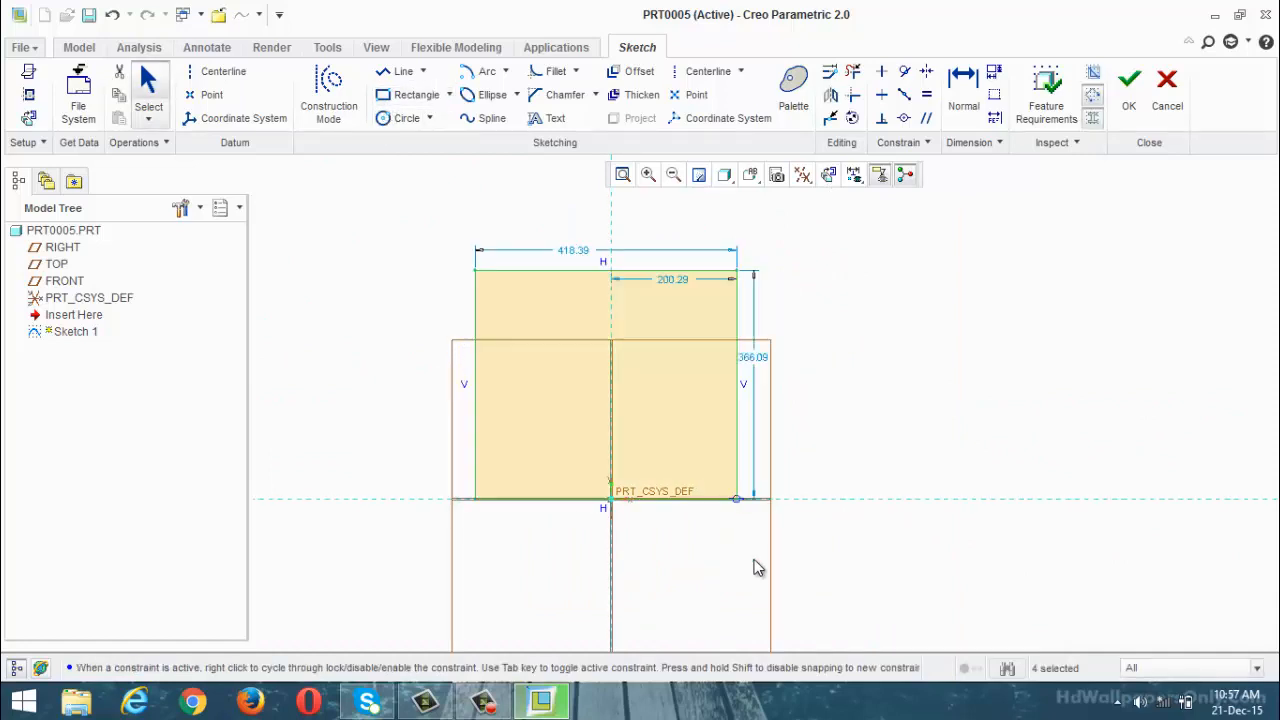
Draw a second rectangle about 300 by 307 mm inside the first, starting on its top edge
left_click(410, 94)
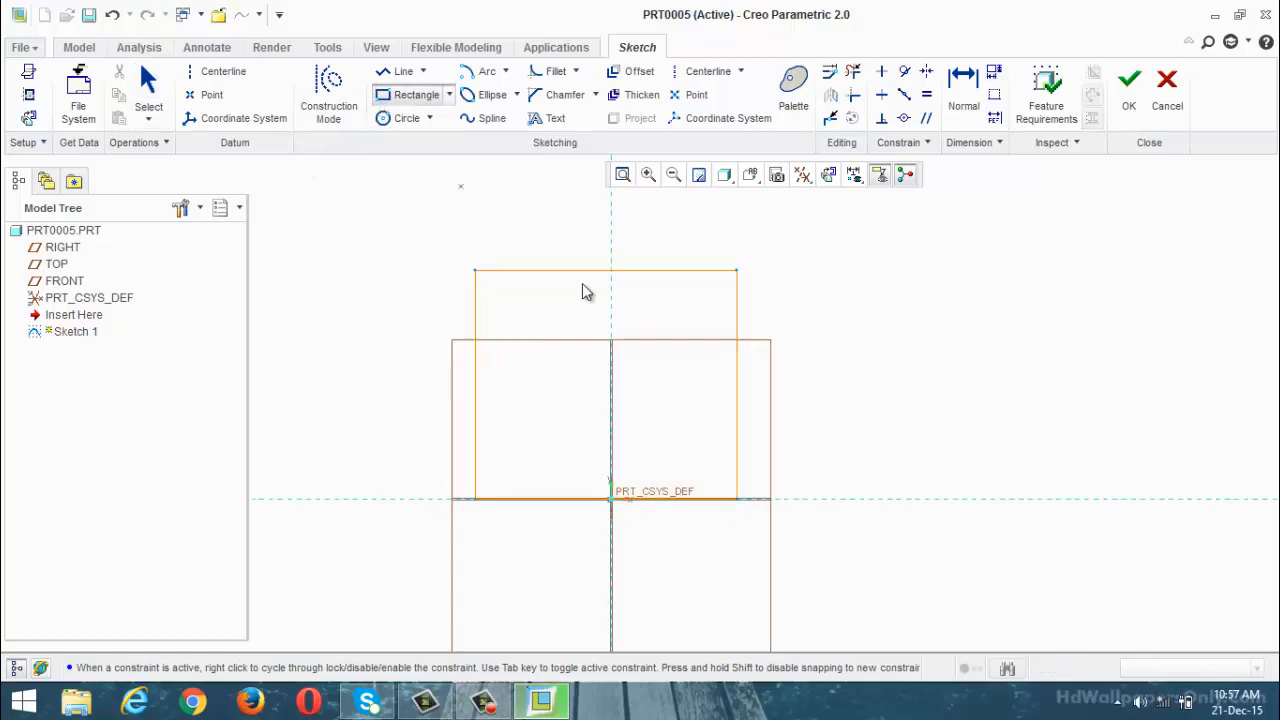
left_click(509, 270)
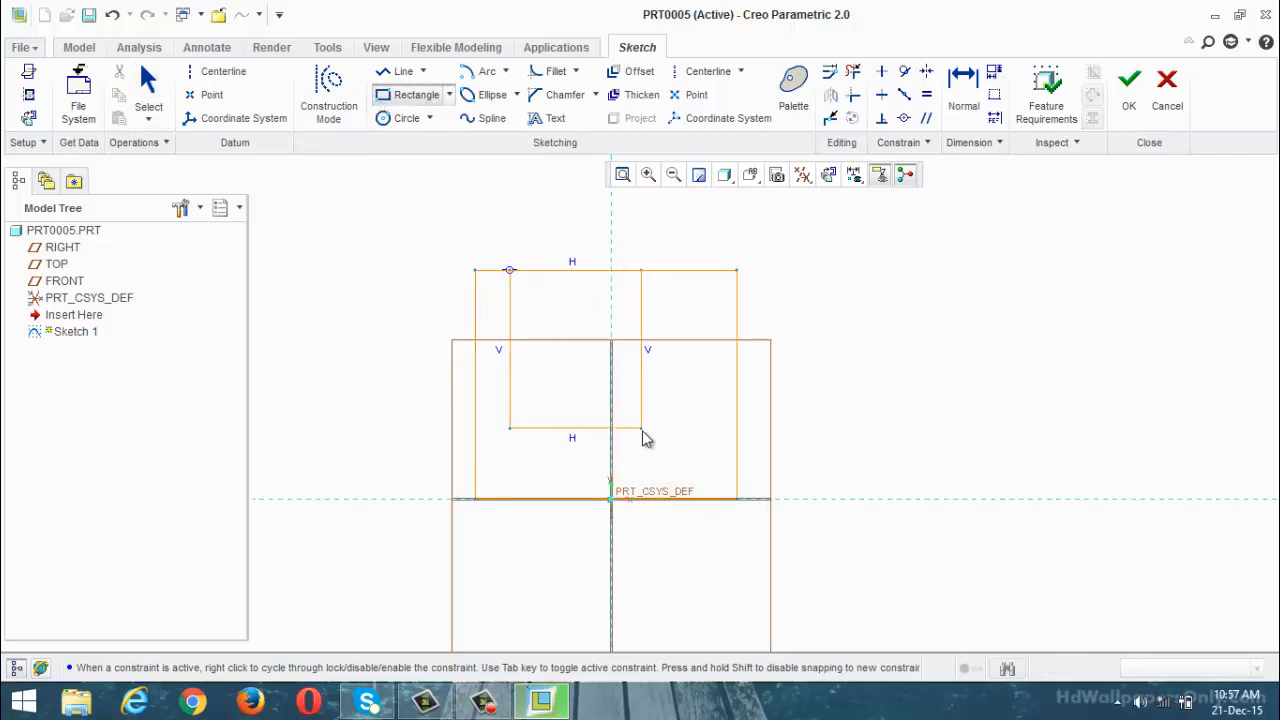
left_click(698, 464)
middle_click(810, 424)
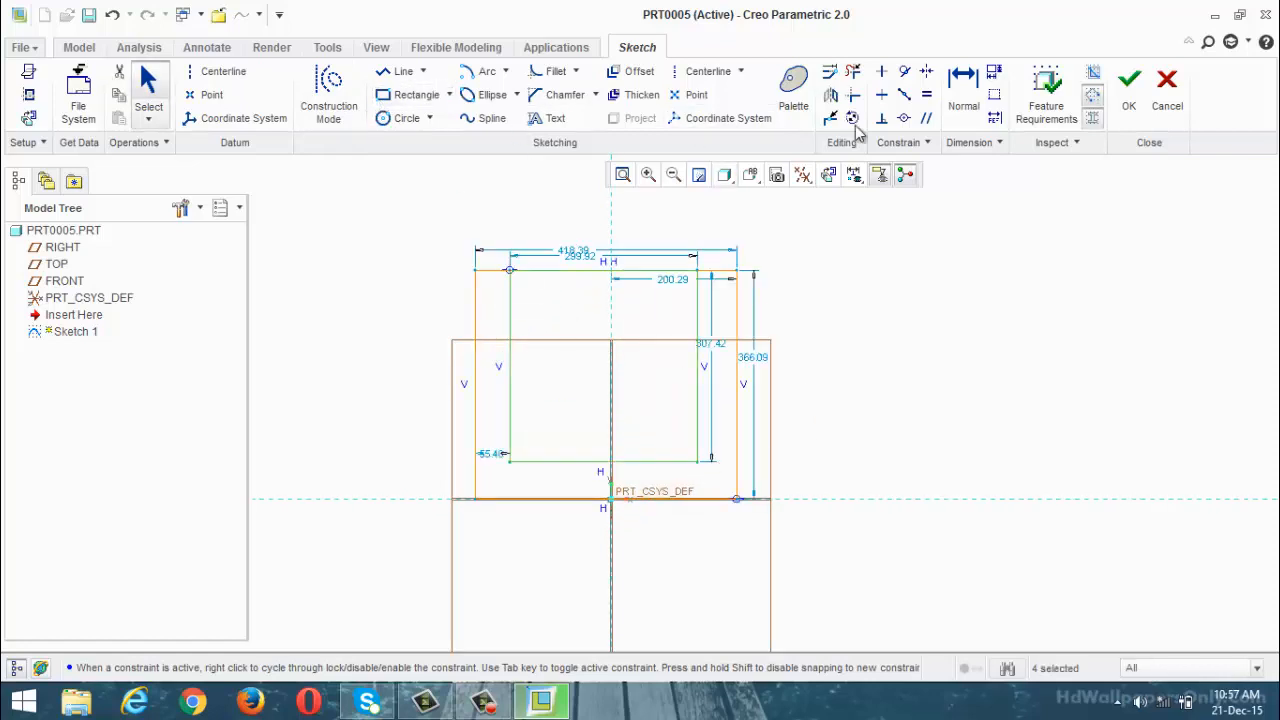
Trim the shared top edge between the two rectangles to leave a U-shaped profile and finish the sketch
left_click(962, 88)
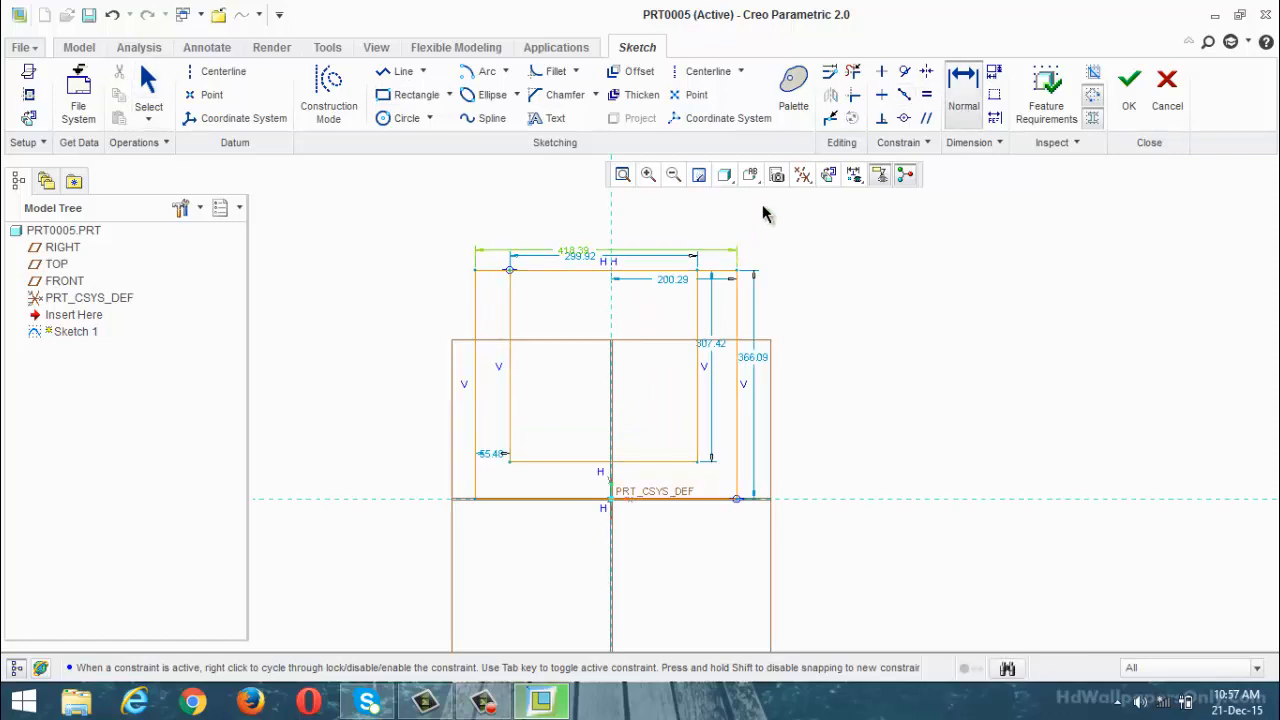
left_click(852, 71)
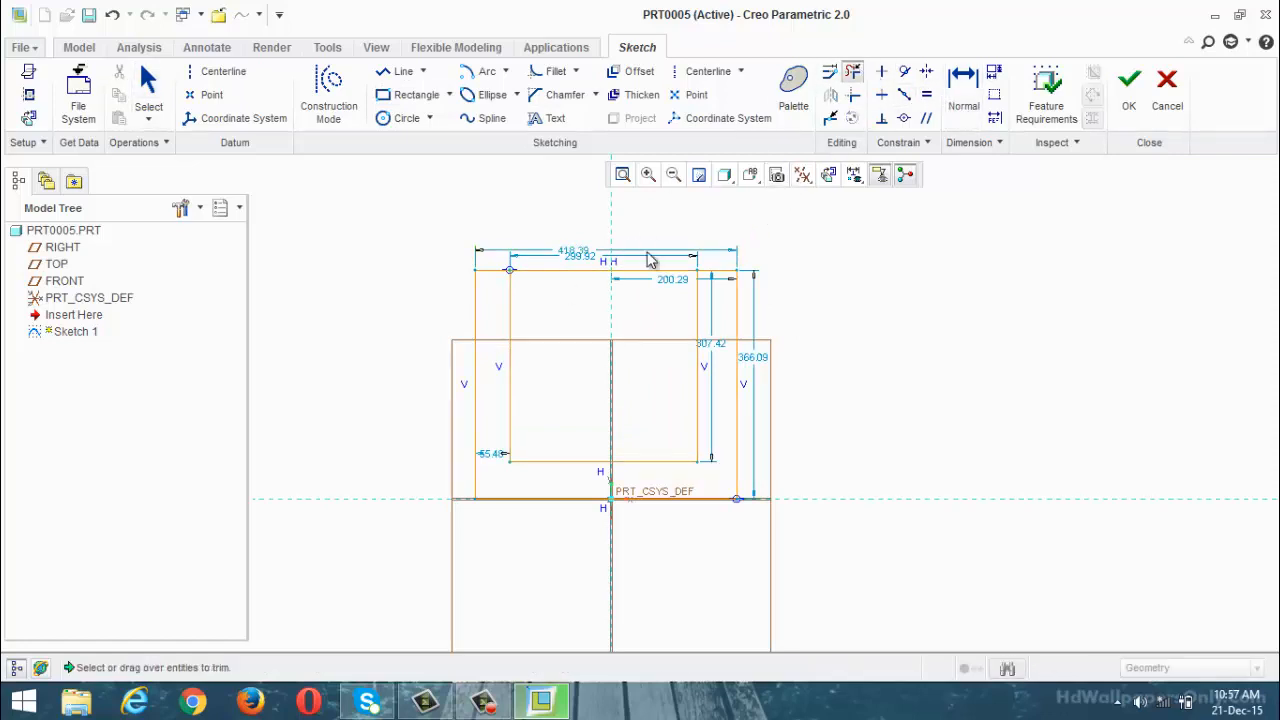
mouse_move(646, 234)
left_mouse_down()
mouse_move(548, 278)
mouse_move(543, 266)
mouse_move(651, 277)
mouse_move(645, 252)
left_mouse_up()
middle_click(796, 258)
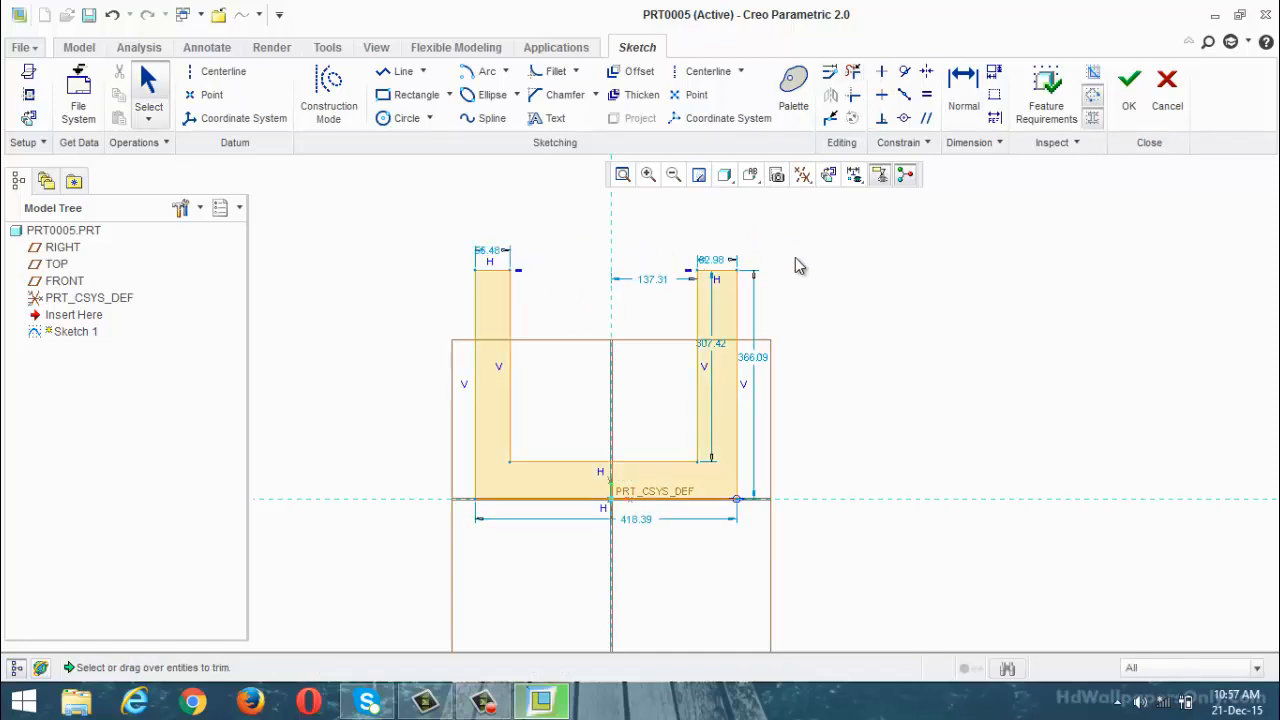
left_click(1128, 88)
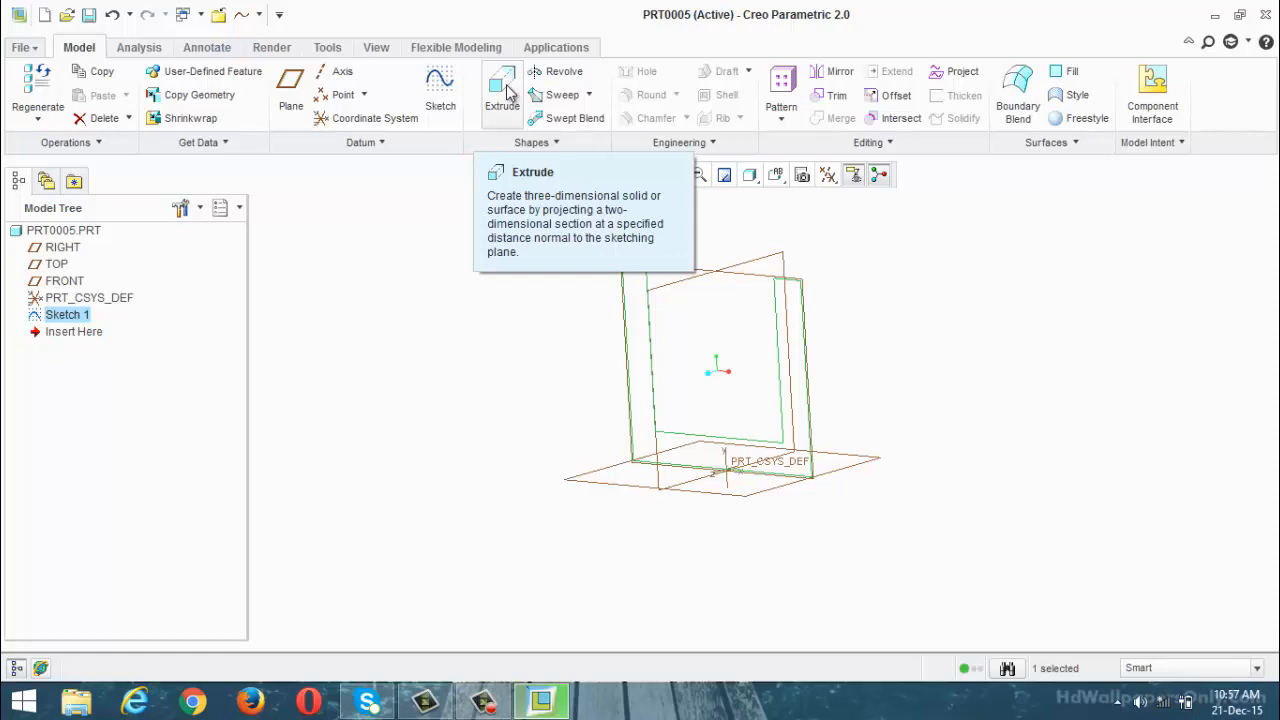
Start a solid extrusion of the U-shaped sketch and flip its depth to the opposite side of the sketch plane
left_click(503, 92)
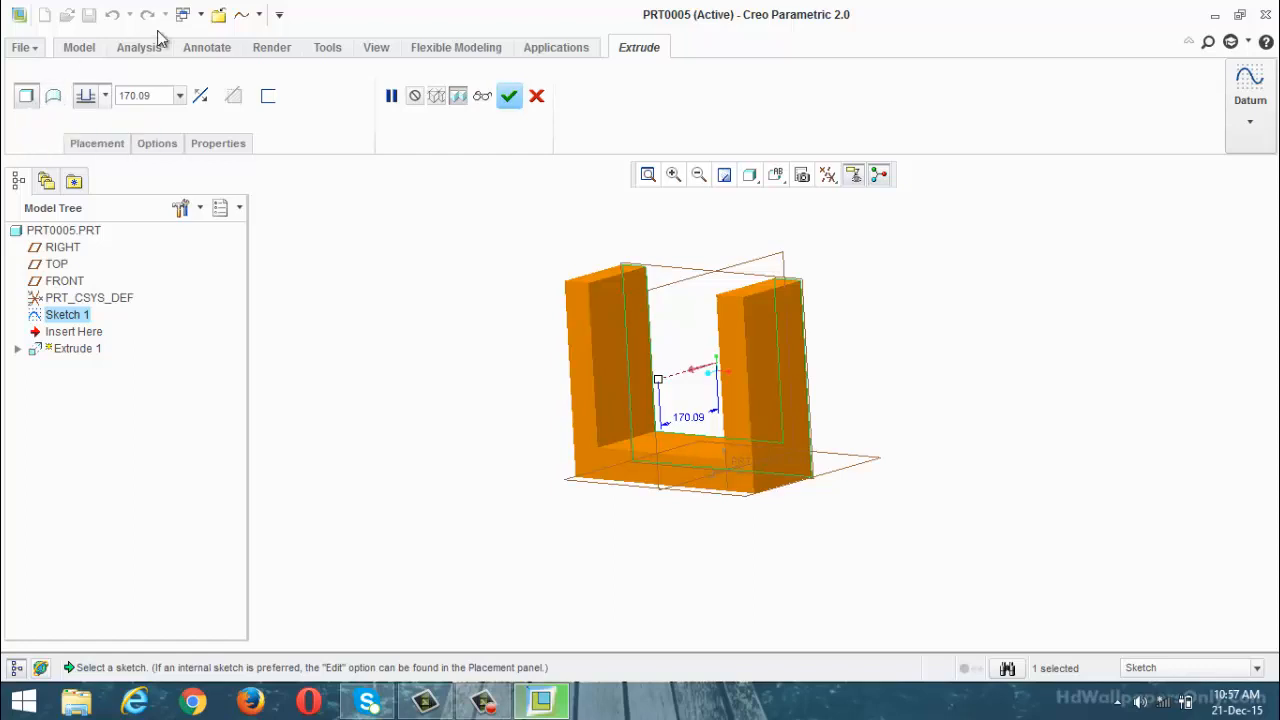
left_click(199, 100)
left_click(199, 100)
left_click(199, 100)
left_click(199, 100)
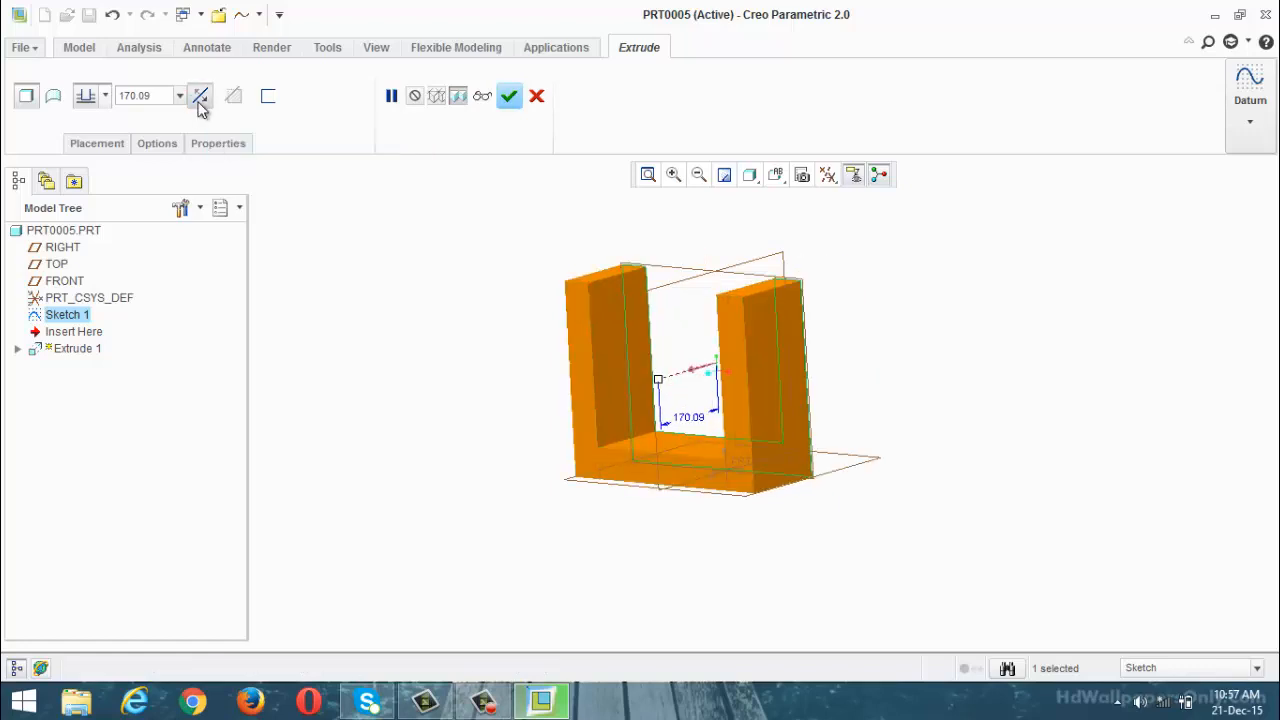
left_click(200, 100)
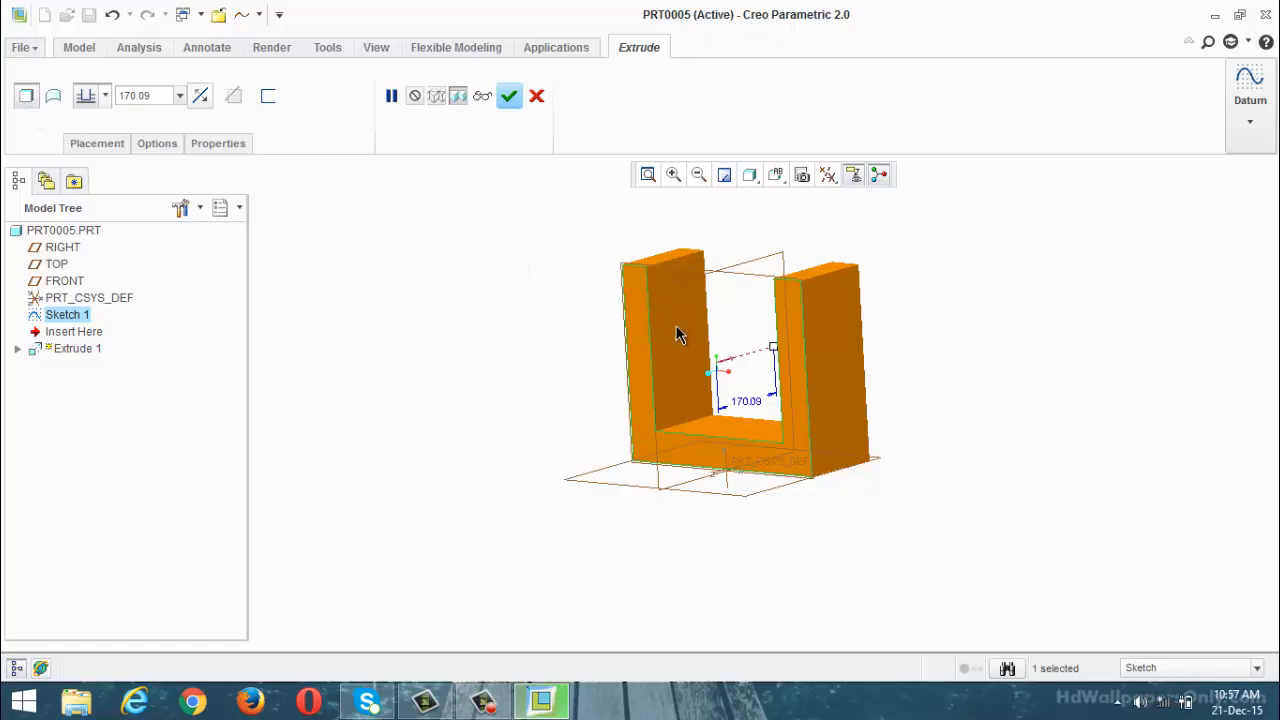
Preview the U profile extruded as a surface, then return the extrusion to a solid
left_click(53, 95)
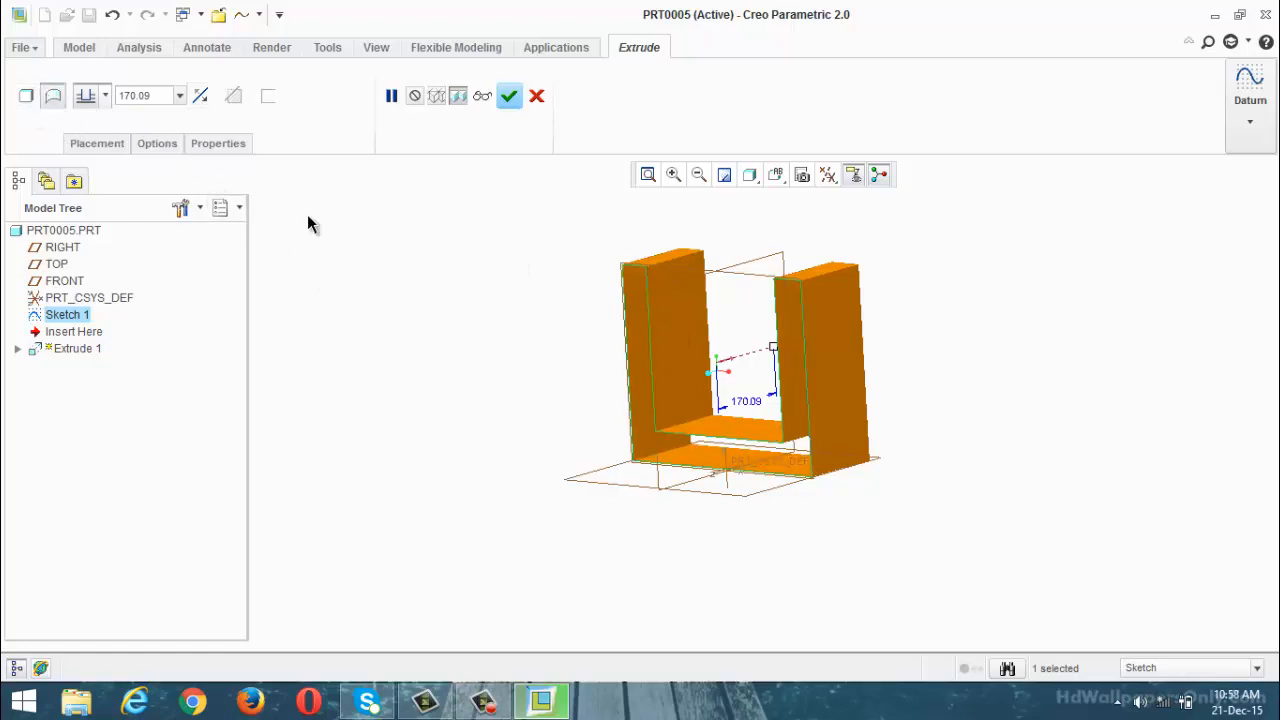
scroll(440, 335, "down", 2)
mouse_move(474, 341)
middle_mouse_down()
mouse_move(511, 329)
mouse_move(480, 342)
middle_mouse_up()
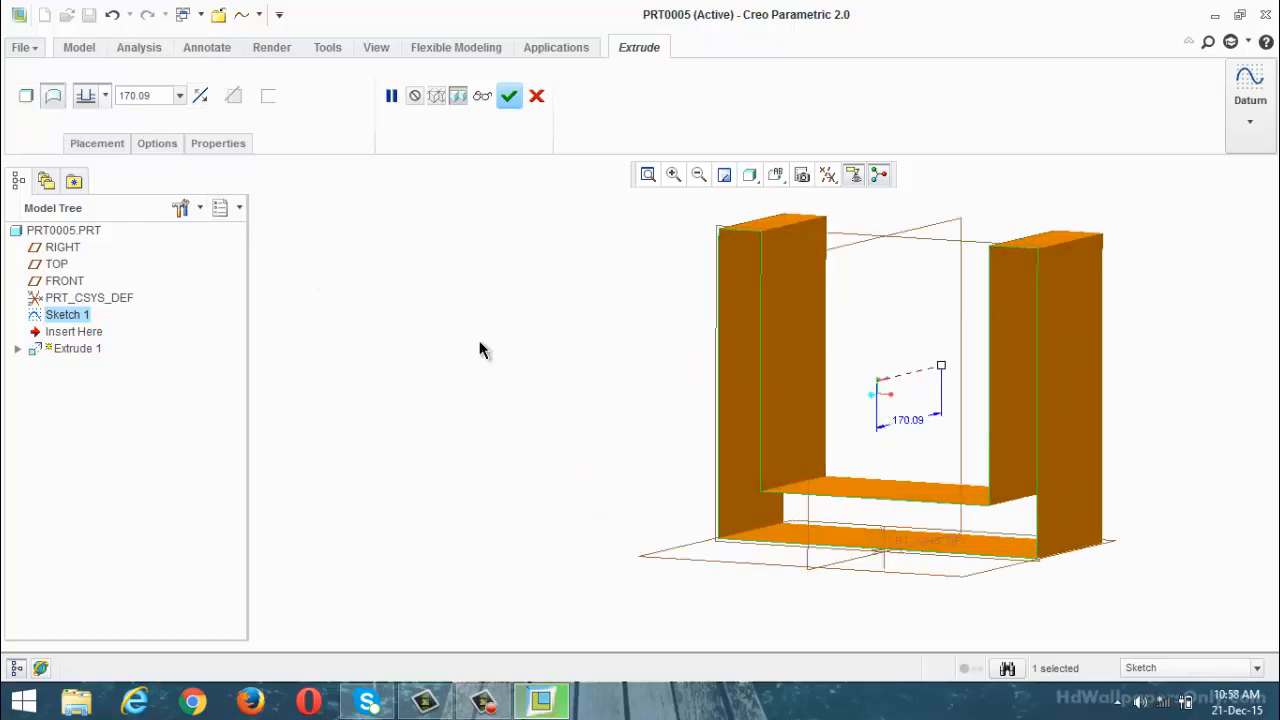
left_click(26, 95)
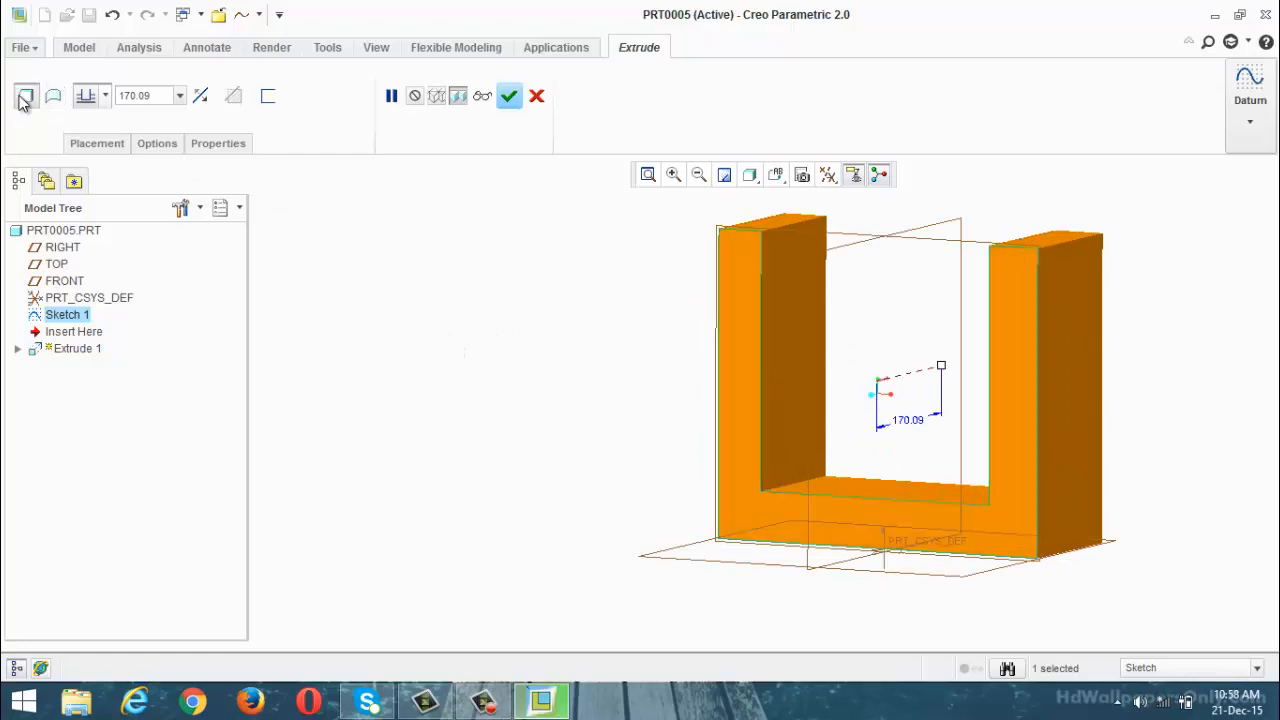
Thicken the extruded sketch with a wall thickness of 10 mm
left_click(267, 95)
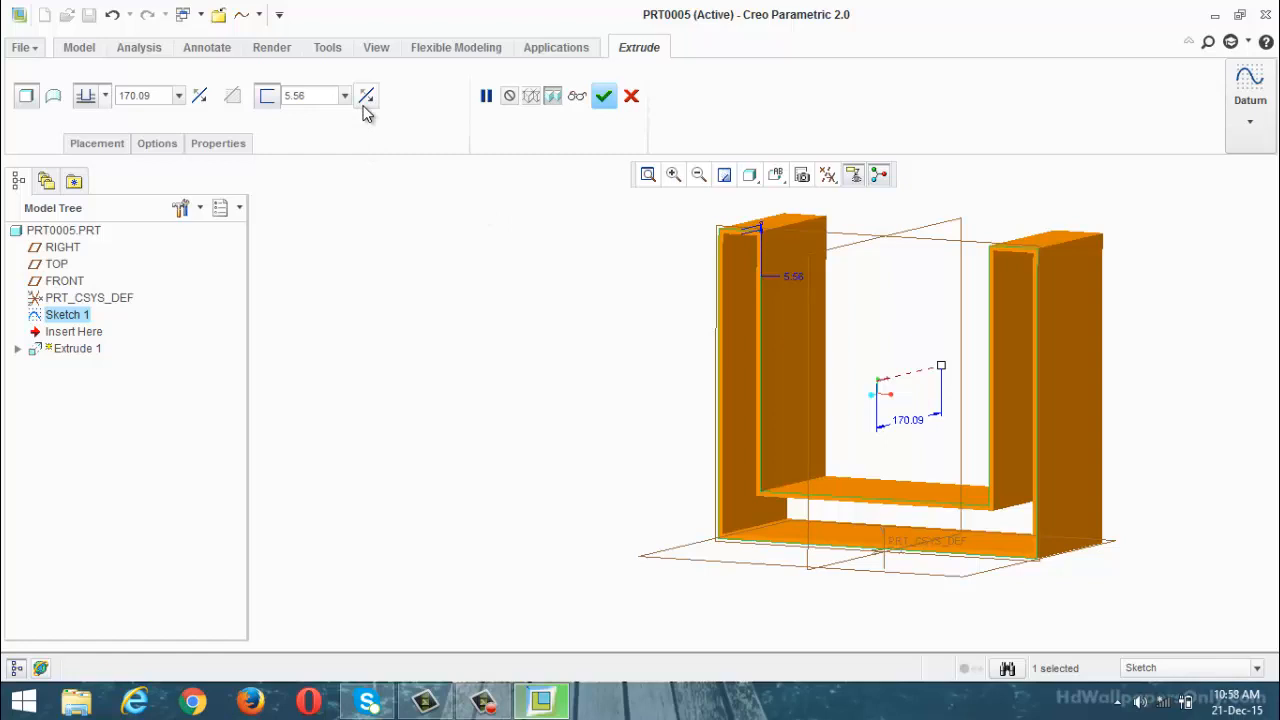
double_click(309, 101)
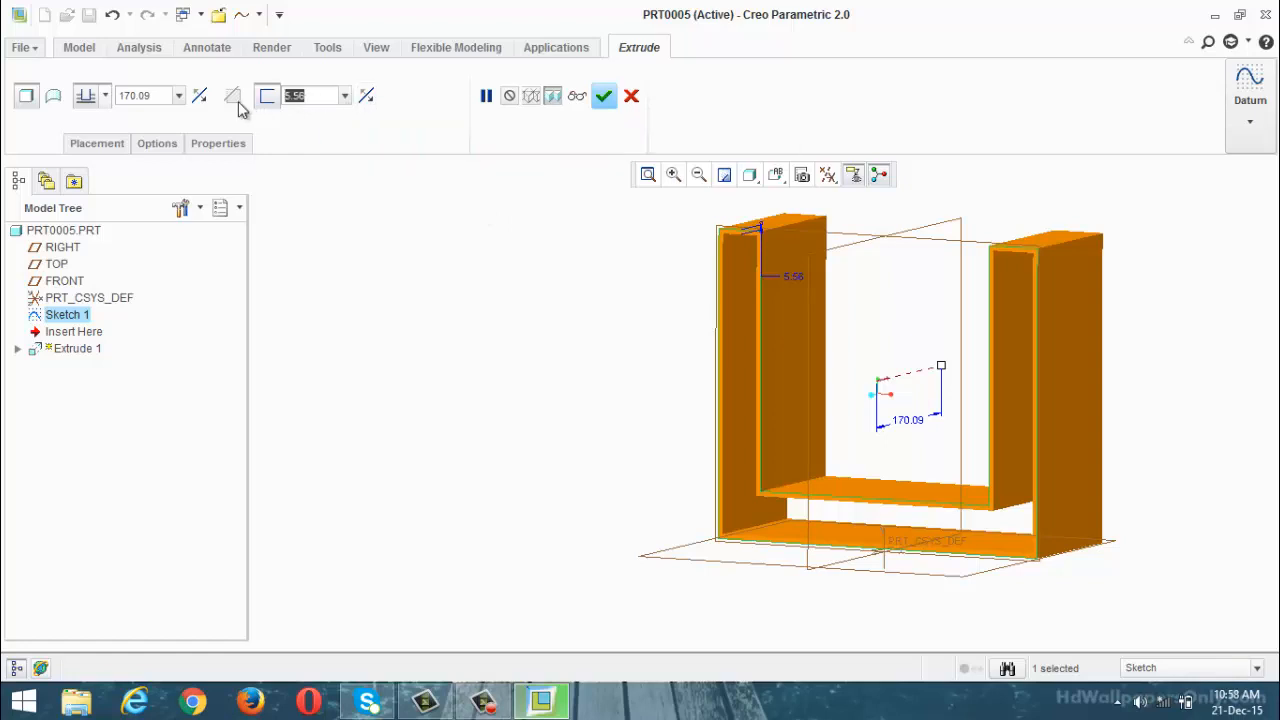
type("10")
key("Return")
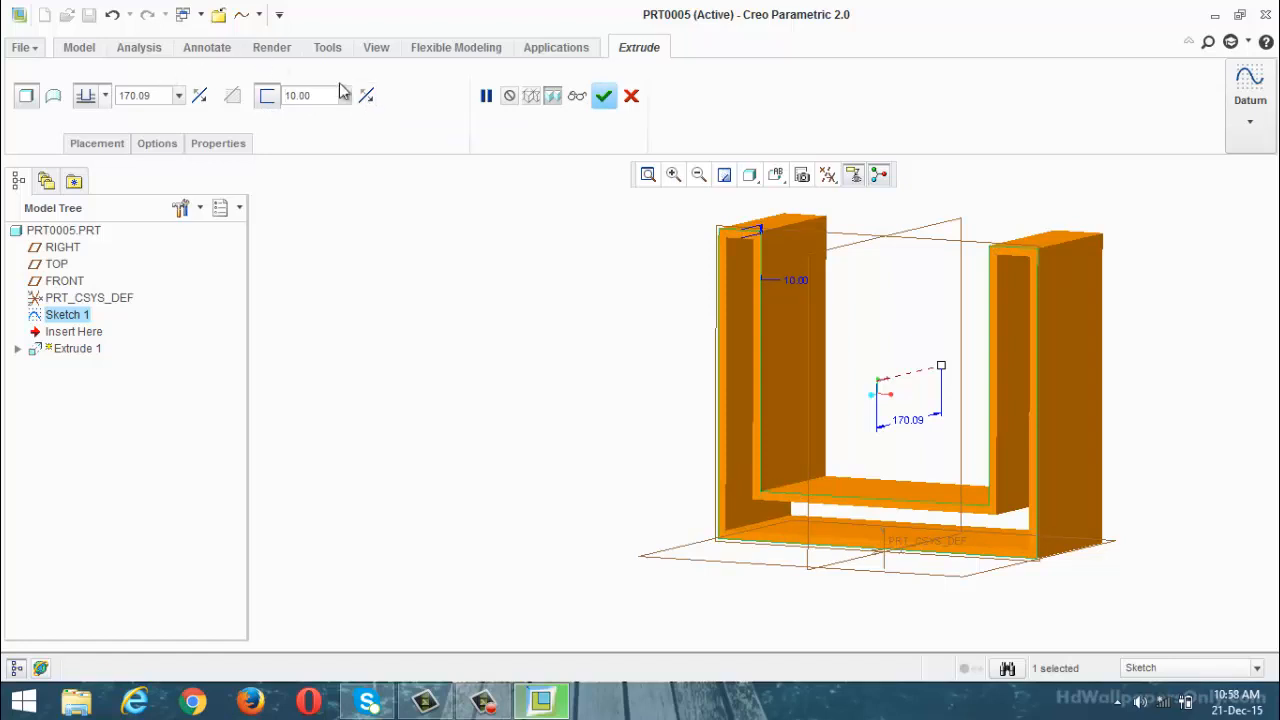
Cycle the wall thickness between one side, the other side and both sides of the sketch, and turn thickening off
left_click(368, 97)
left_click(368, 97)
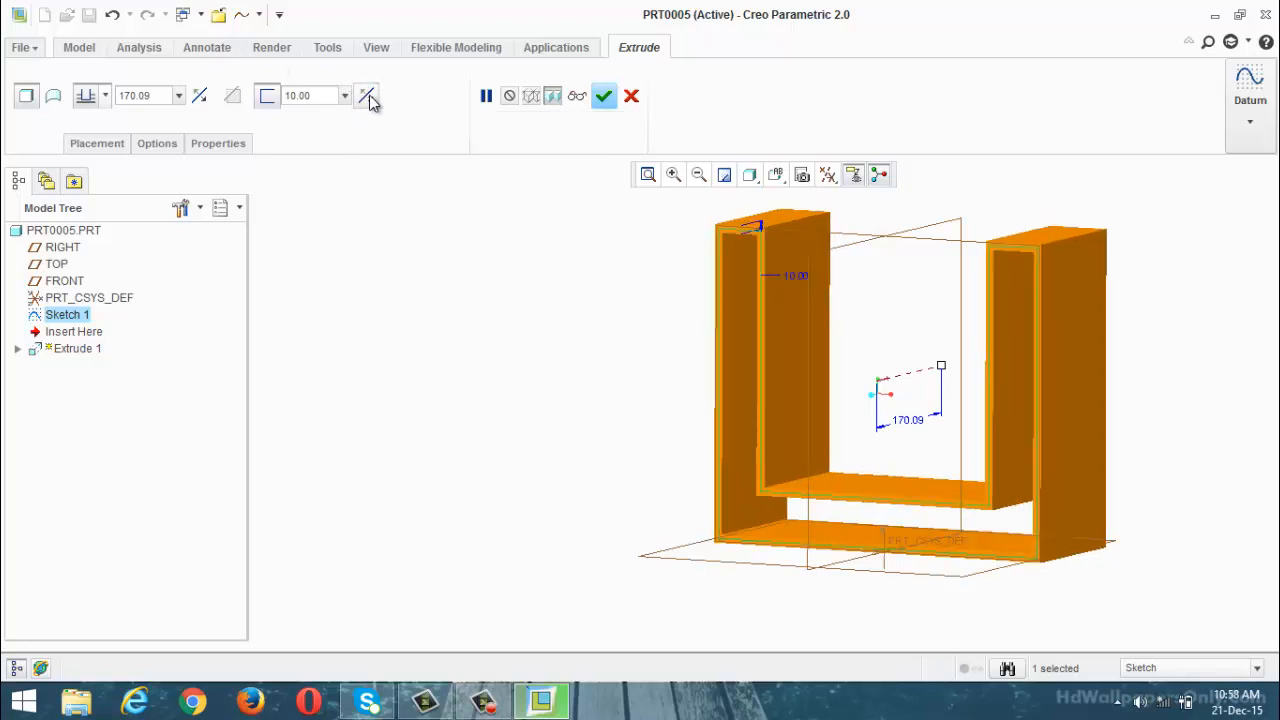
scroll(749, 206, "down", 5)
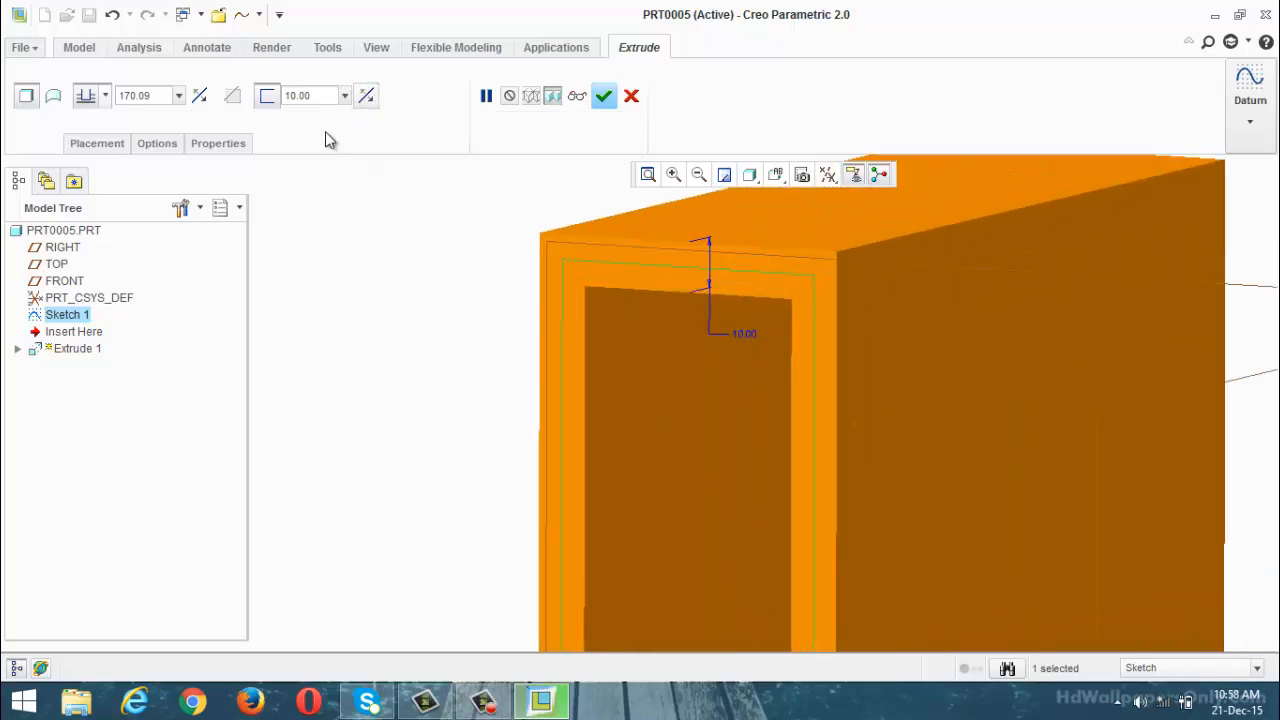
left_click(365, 107)
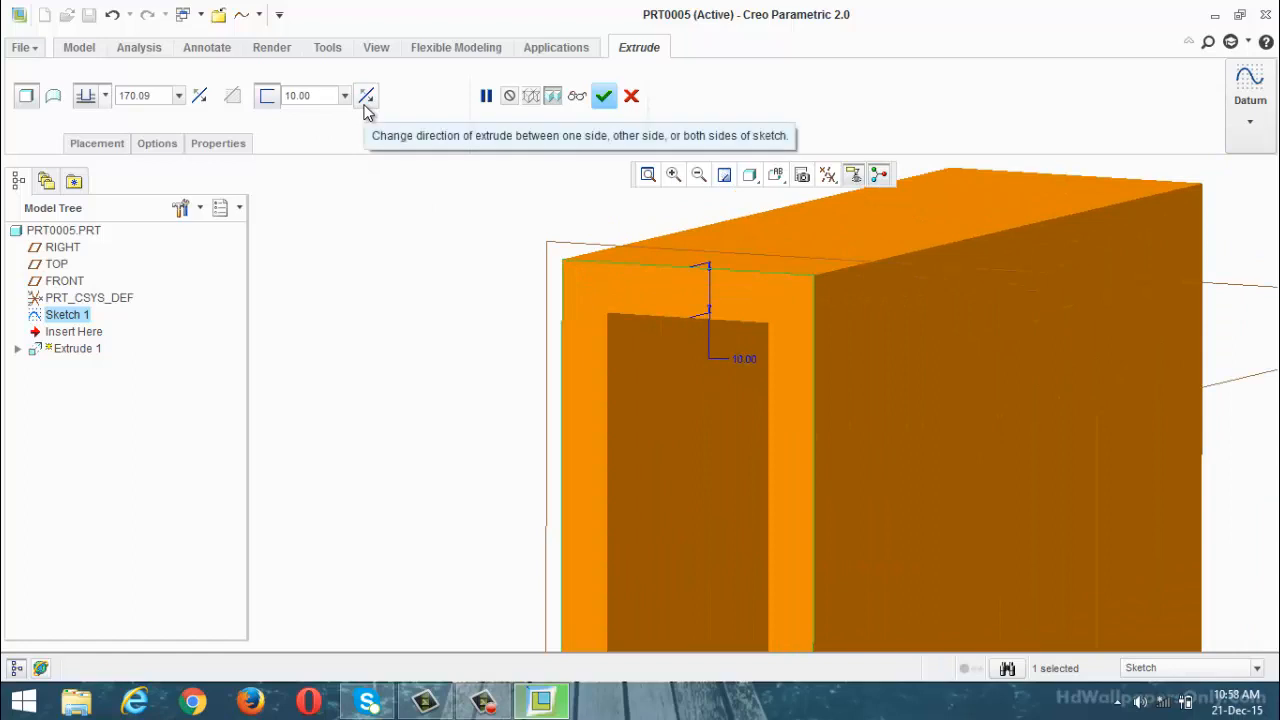
left_click(365, 108)
left_click(365, 108)
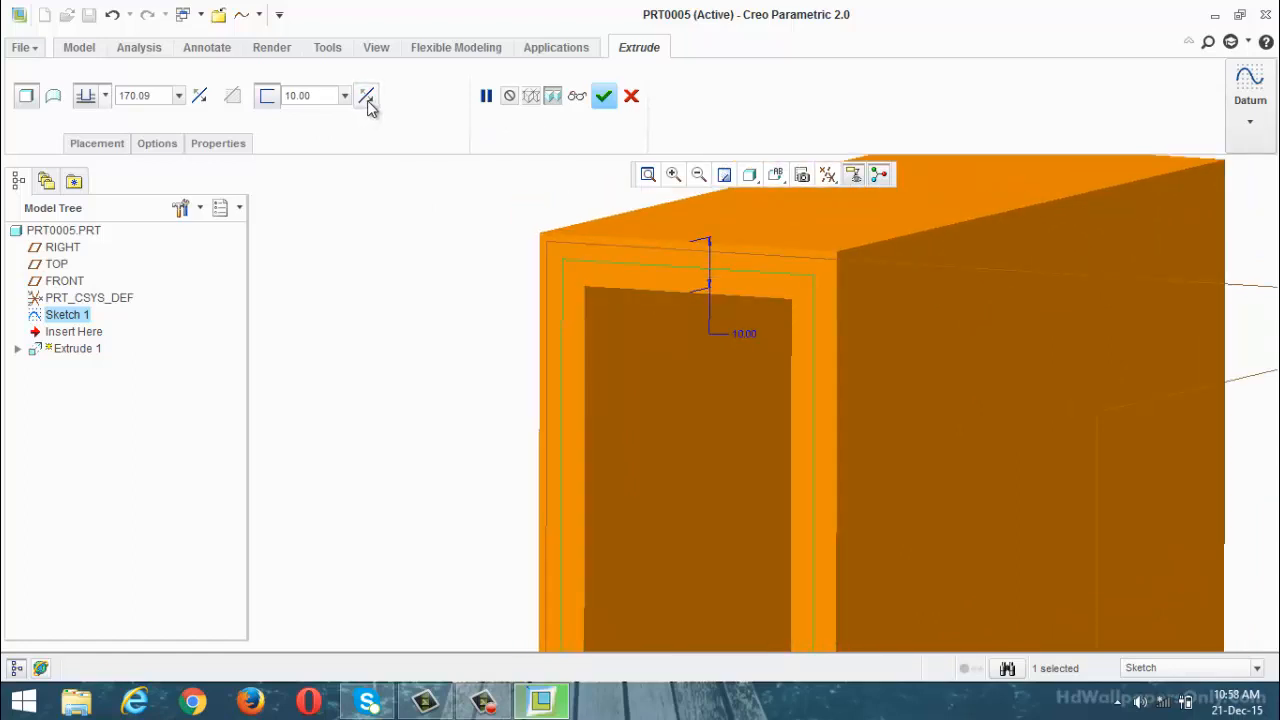
left_click(267, 95)
Flip the solid extrusion's depth direction across the sketch plane and flip it back
scroll(470, 300, "down", 3)
scroll(481, 308, "down", 4)
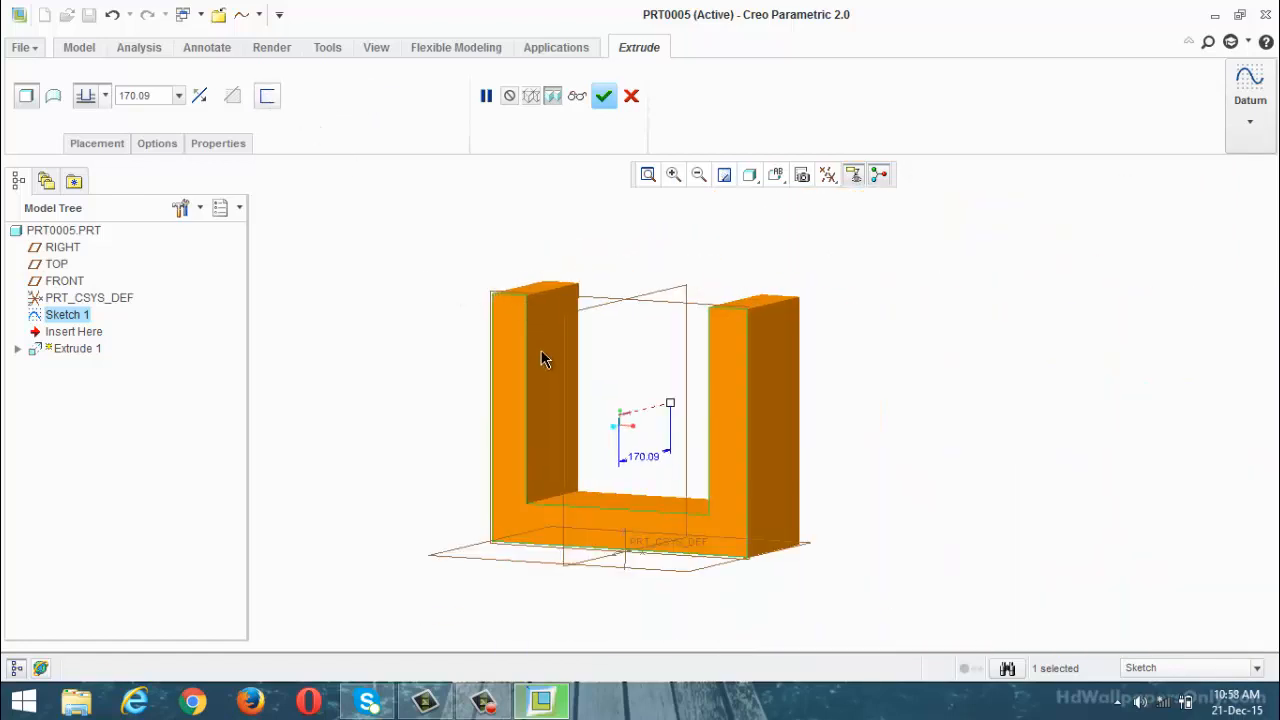
scroll(543, 357, "up", 2)
left_click(200, 95)
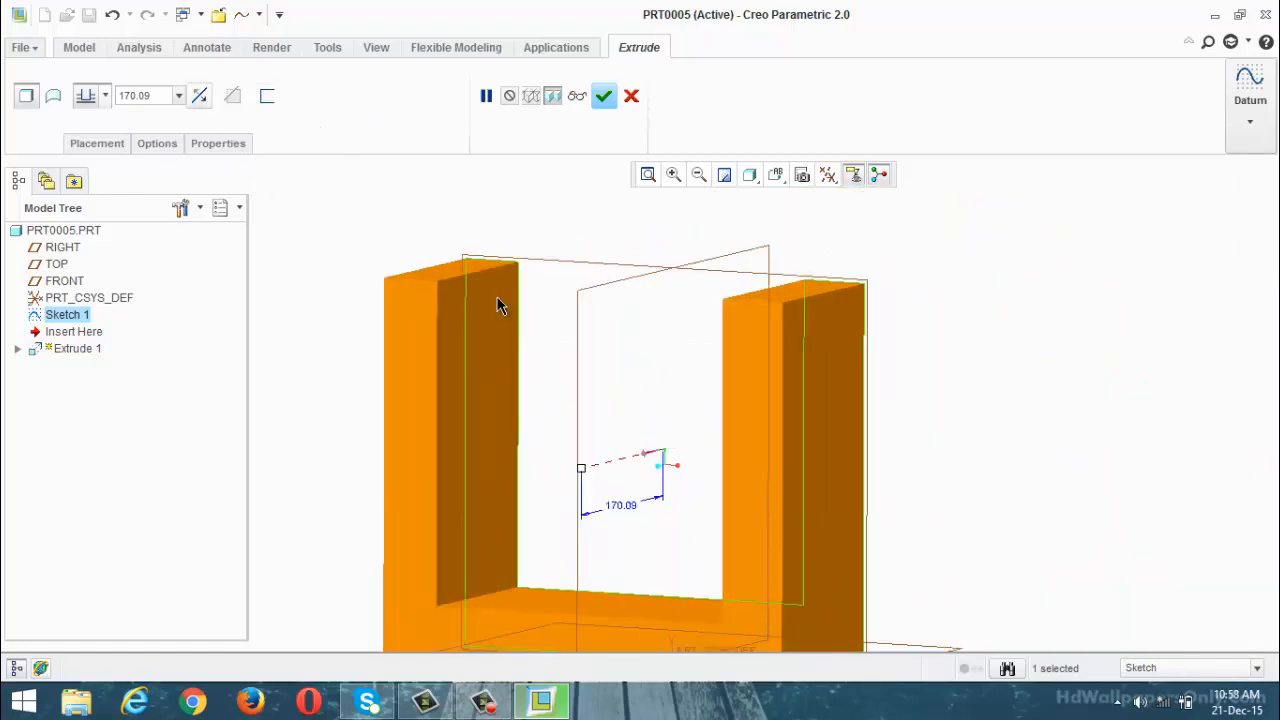
left_click(200, 95)
scroll(514, 291, "down", 2)
middle_click_drag(549, 293, 522, 309)
scroll(520, 243, "up", 2)
scroll(544, 297, "down", 1)
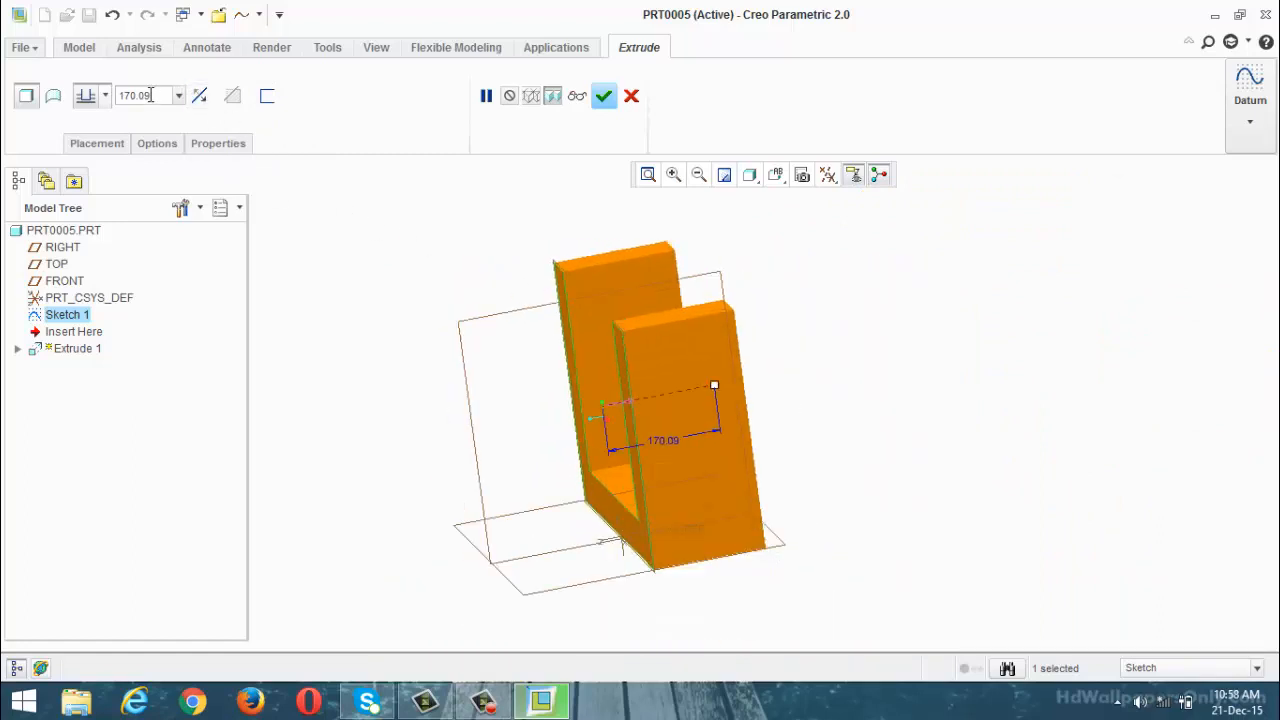
Set the U extrusion's depth to 50 mm
left_click_drag(155, 95, 48, 105)
type("50")
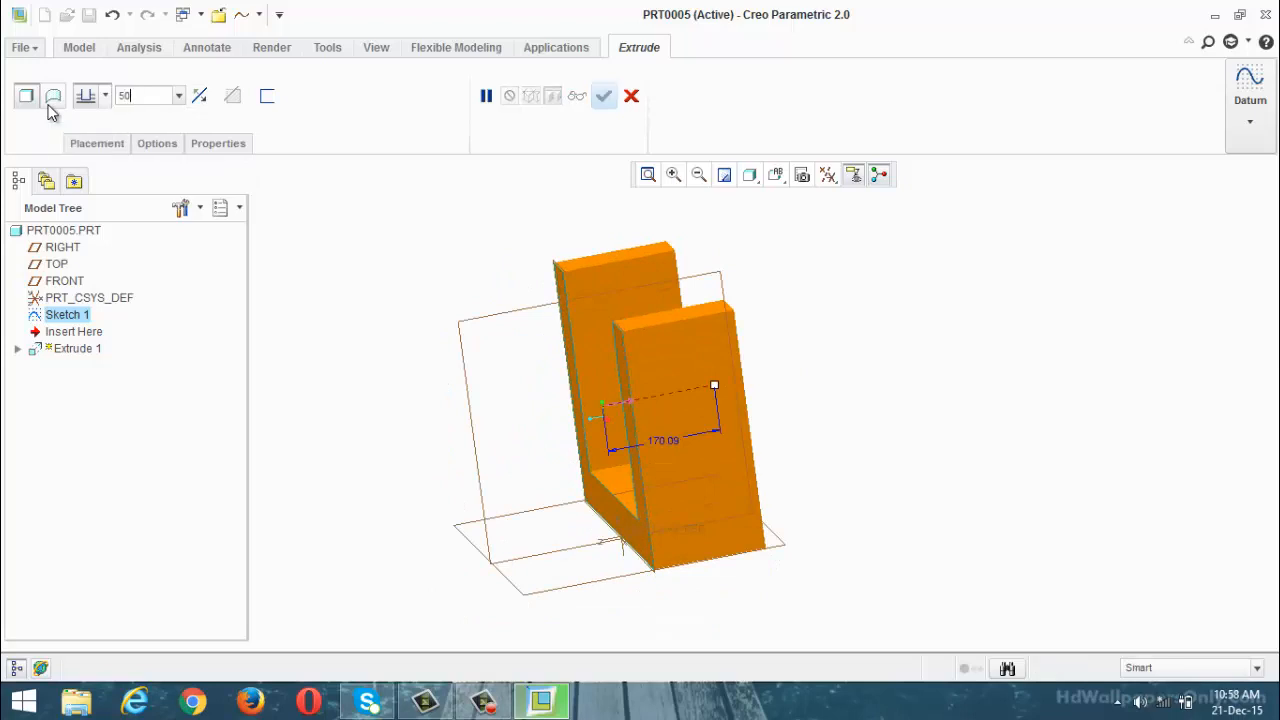
key("Return")
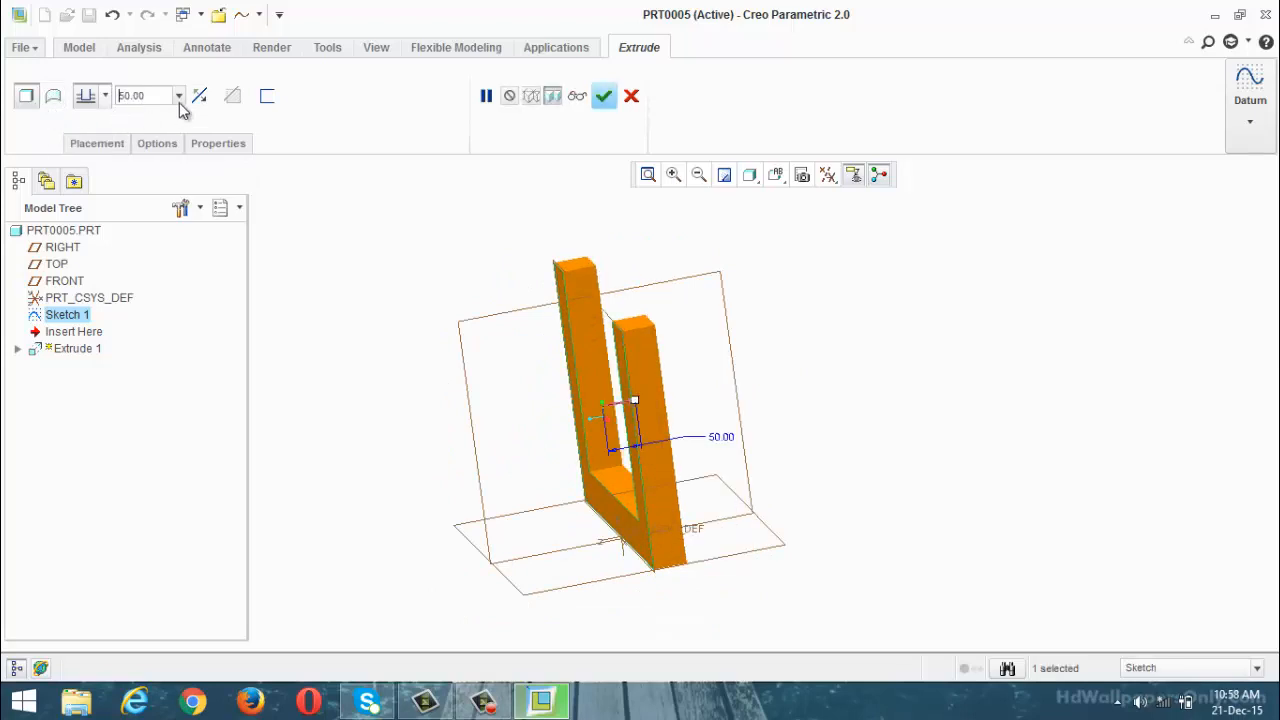
Set the U extrusion's depth to 500 mm and keep the one-sided specified-value depth option
left_click_drag(166, 98, 101, 105)
type("5")
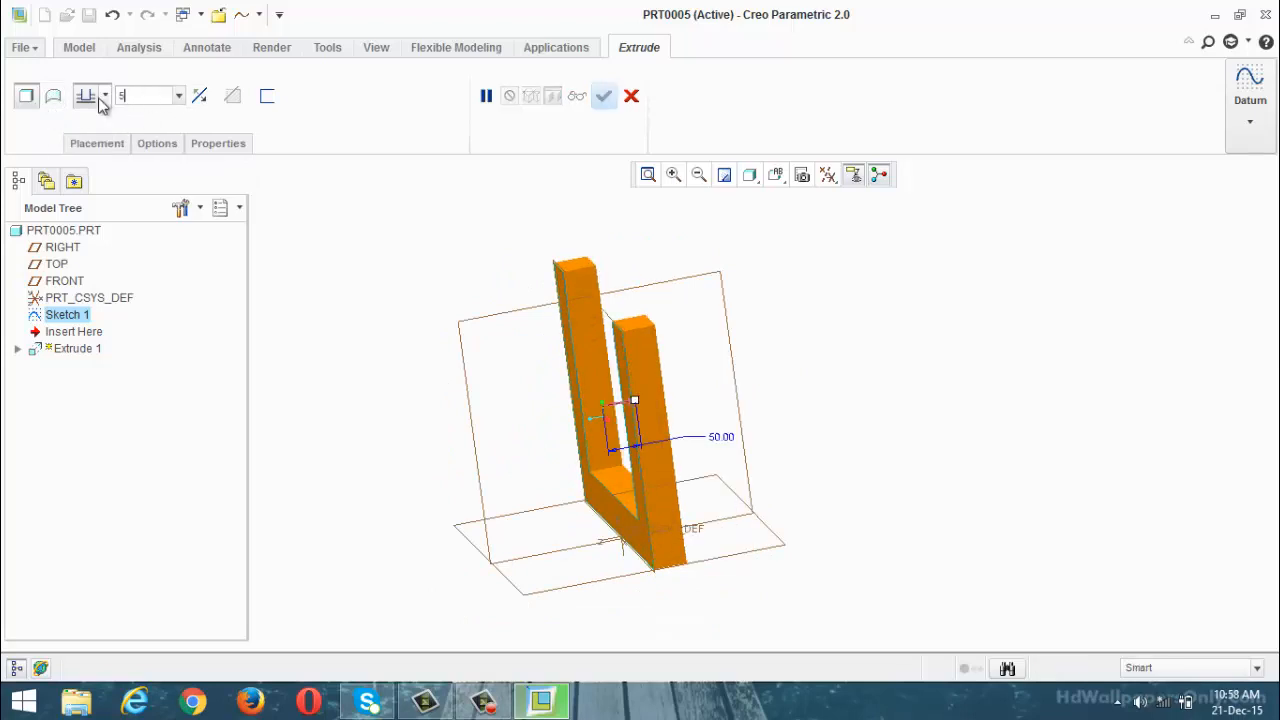
type("00")
key("Return")
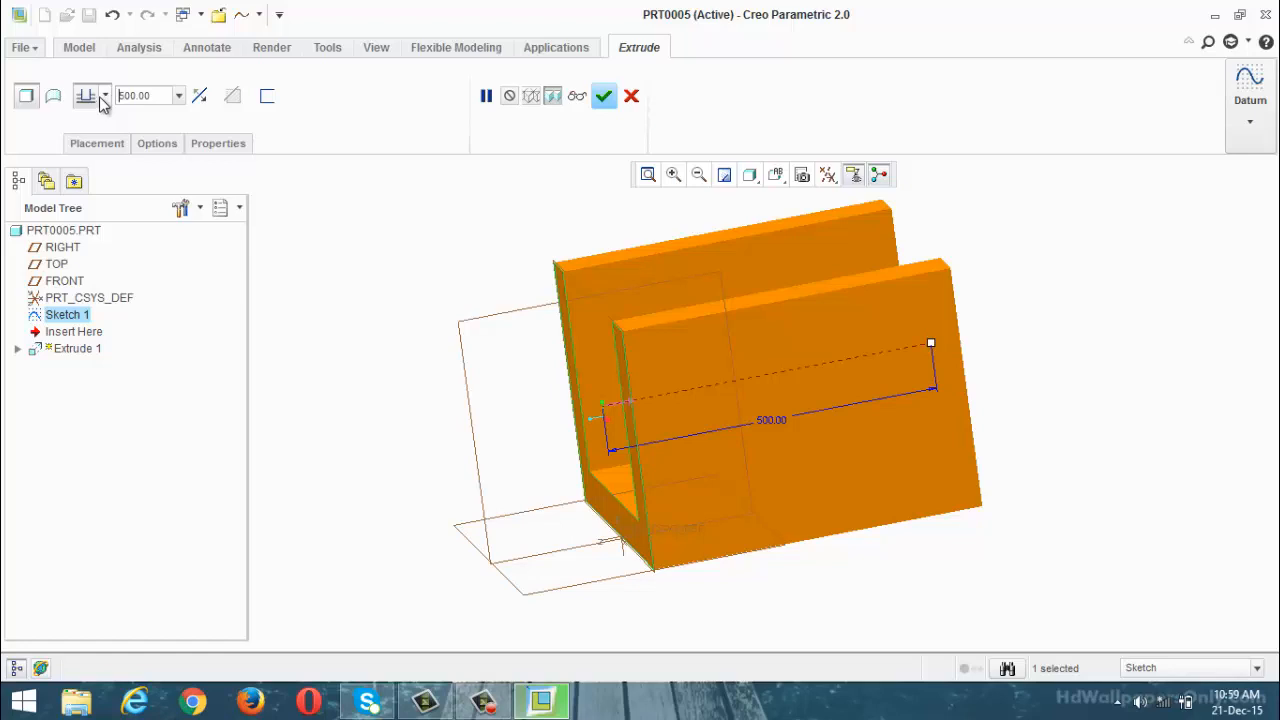
left_click(106, 96)
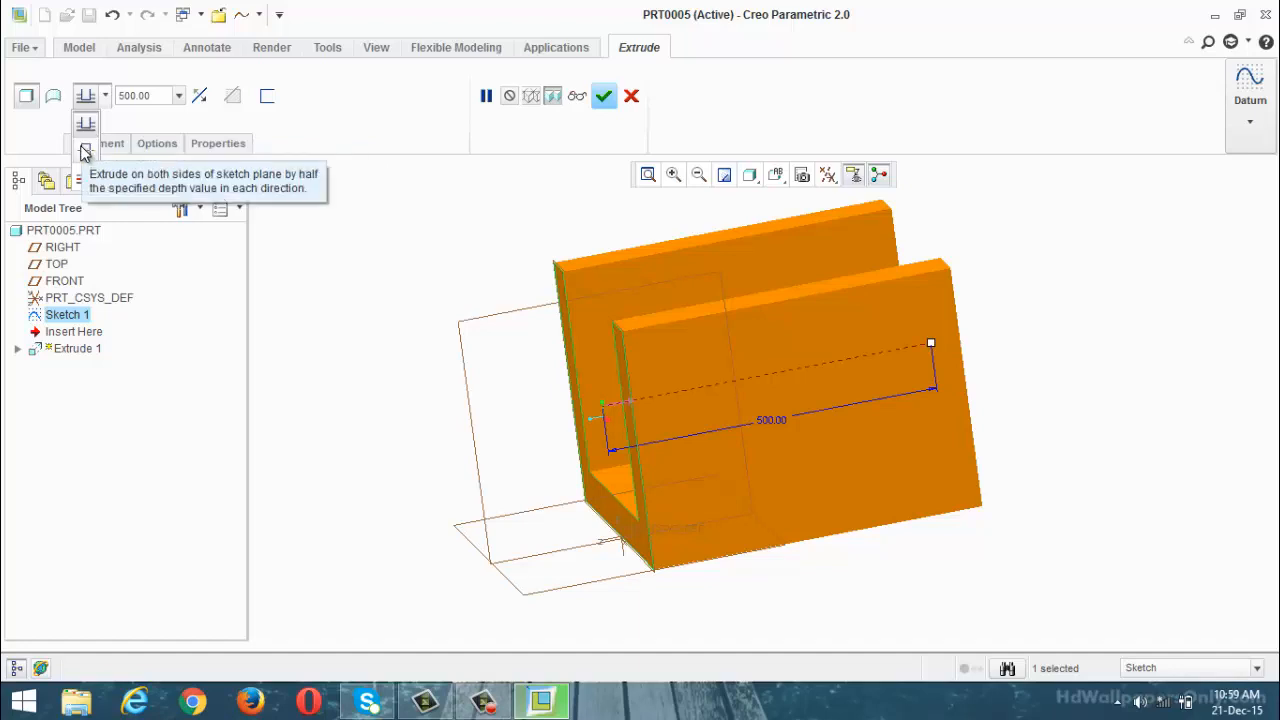
left_click(85, 123)
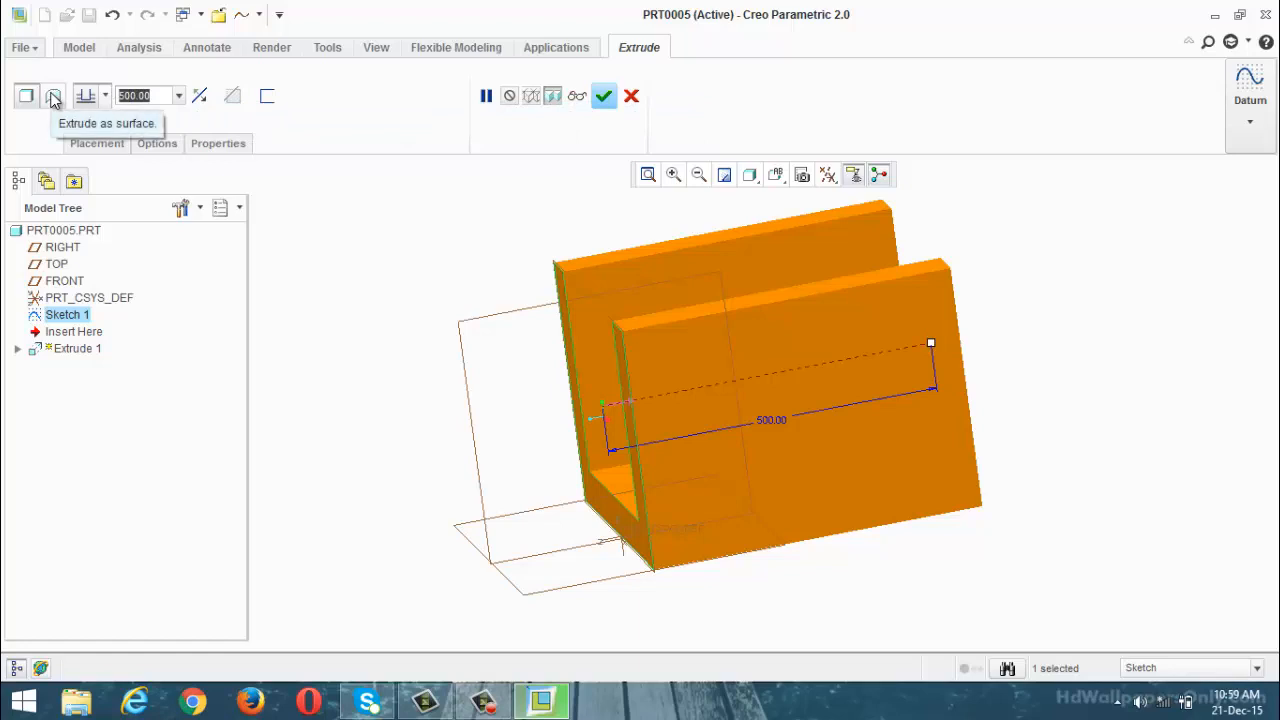
Switch the U extrusion to symmetric depth on both sides of the sketch plane, with a total depth of 500 mm
left_click(102, 98)
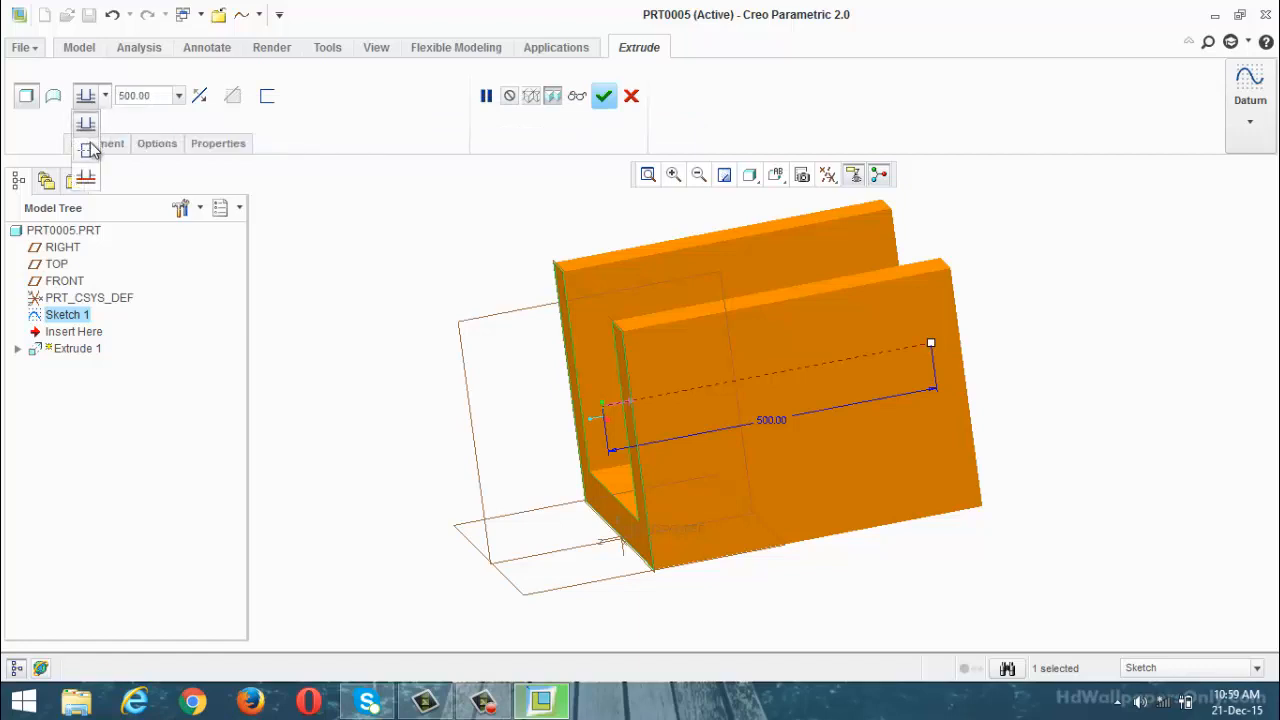
left_click(87, 124)
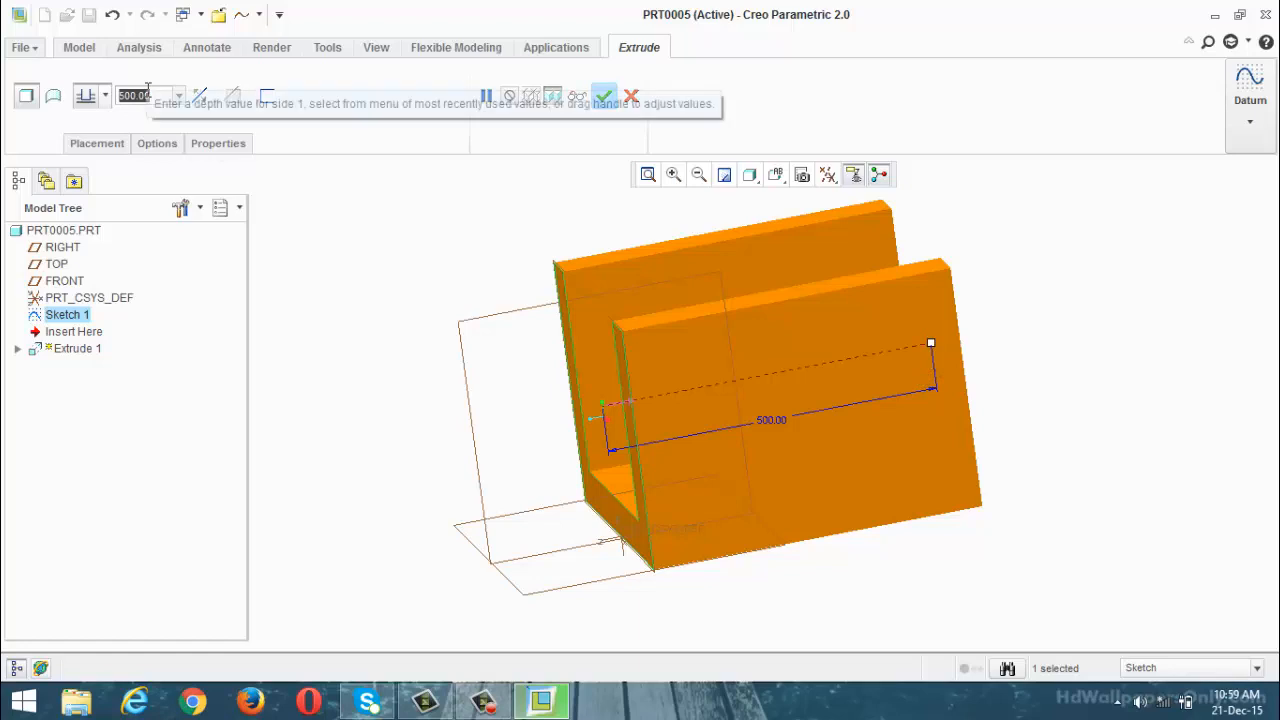
left_click(106, 95)
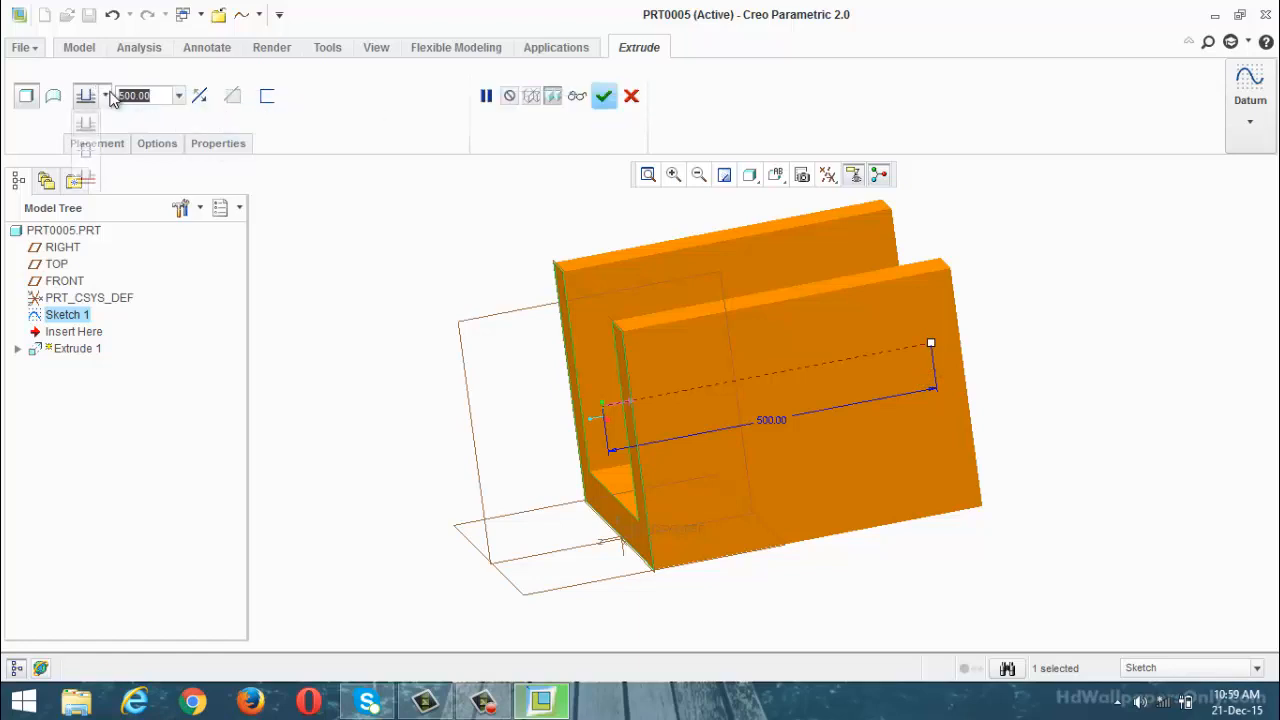
left_click(87, 144)
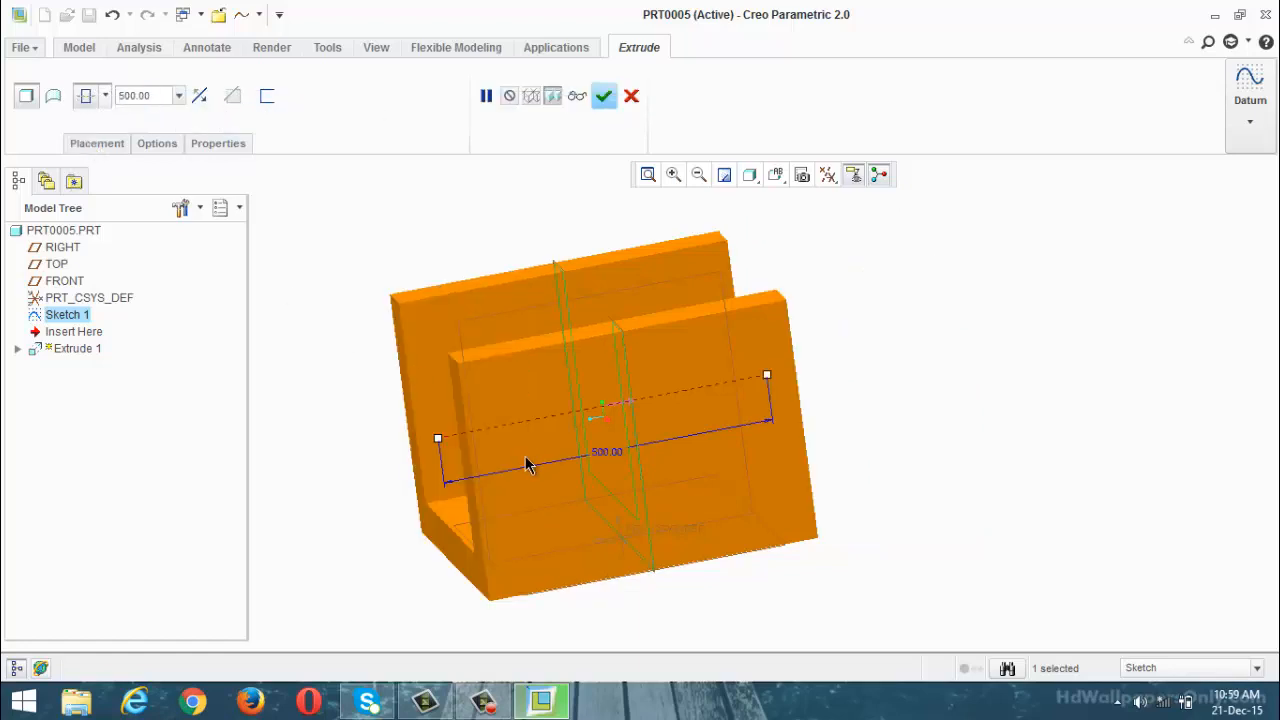
scroll(529, 463, "down", 3)
left_click_drag(545, 438, 519, 457)
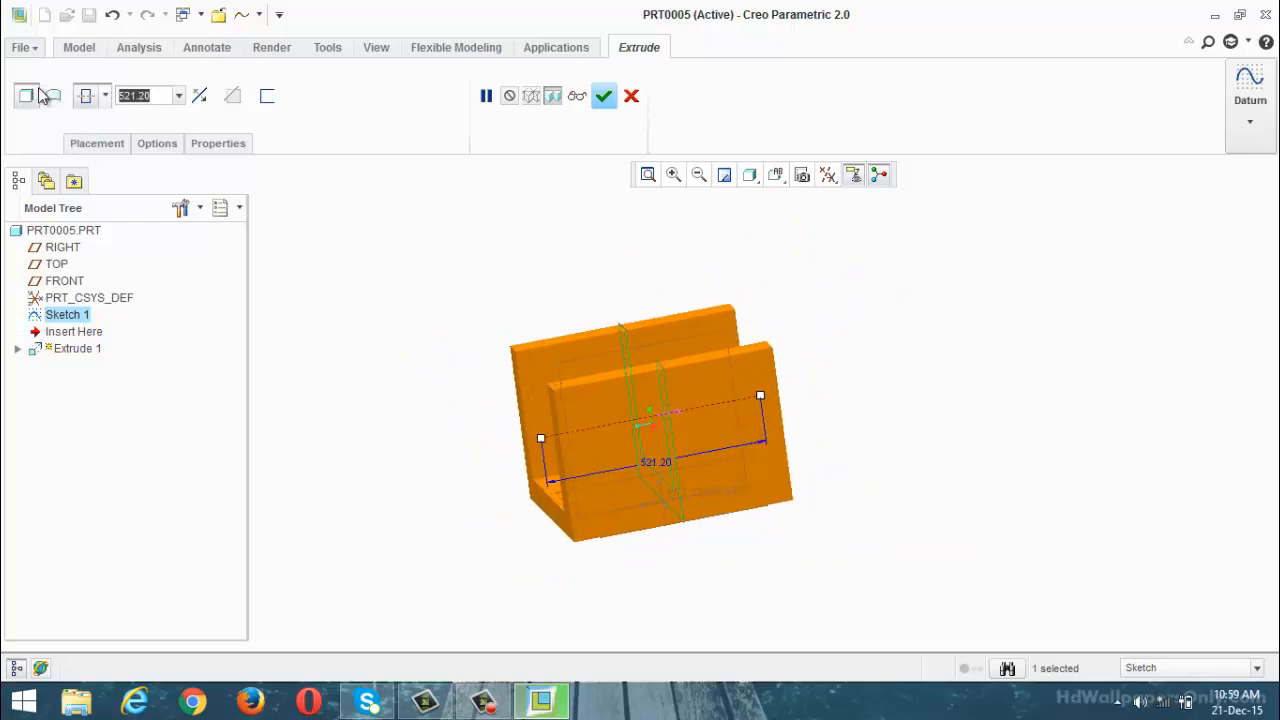
type("500")
key("Return")
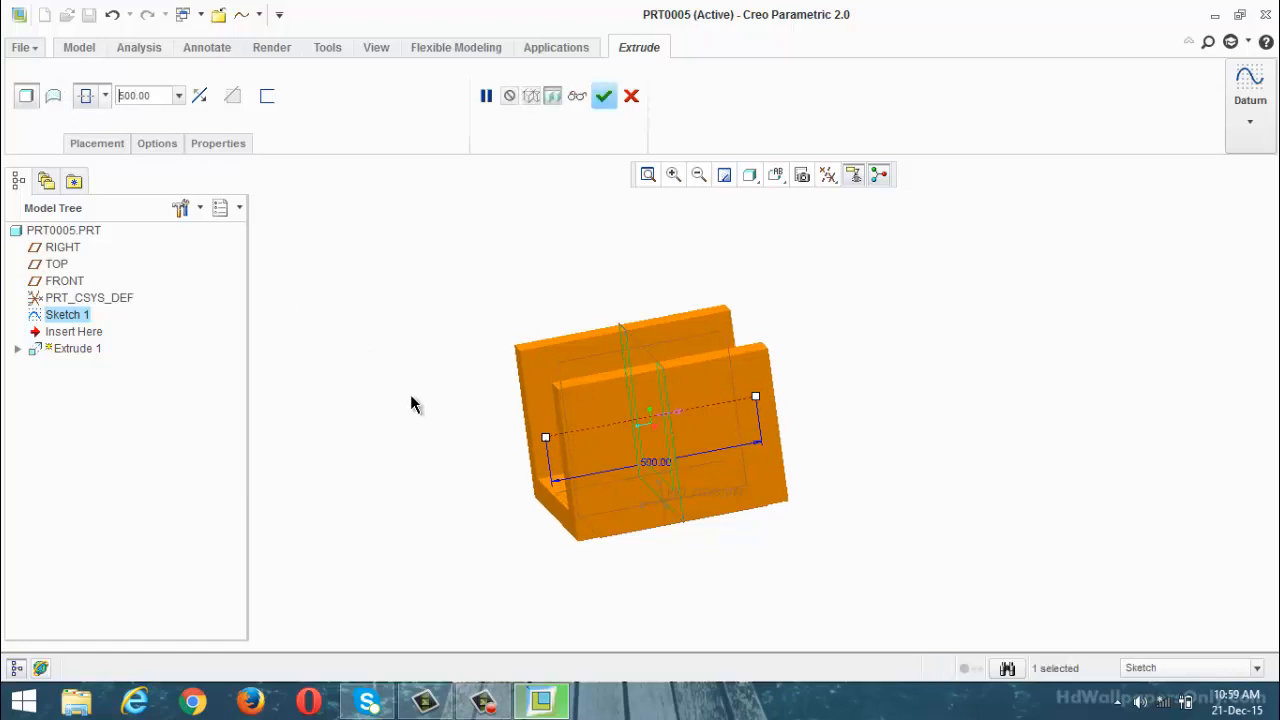
Set the symmetric depth of the U extrusion to 1000 mm and complete the feature
scroll(490, 457, "down", 2)
mouse_move(509, 457)
middle_mouse_down()
mouse_move(534, 457)
mouse_move(508, 474)
middle_mouse_up()
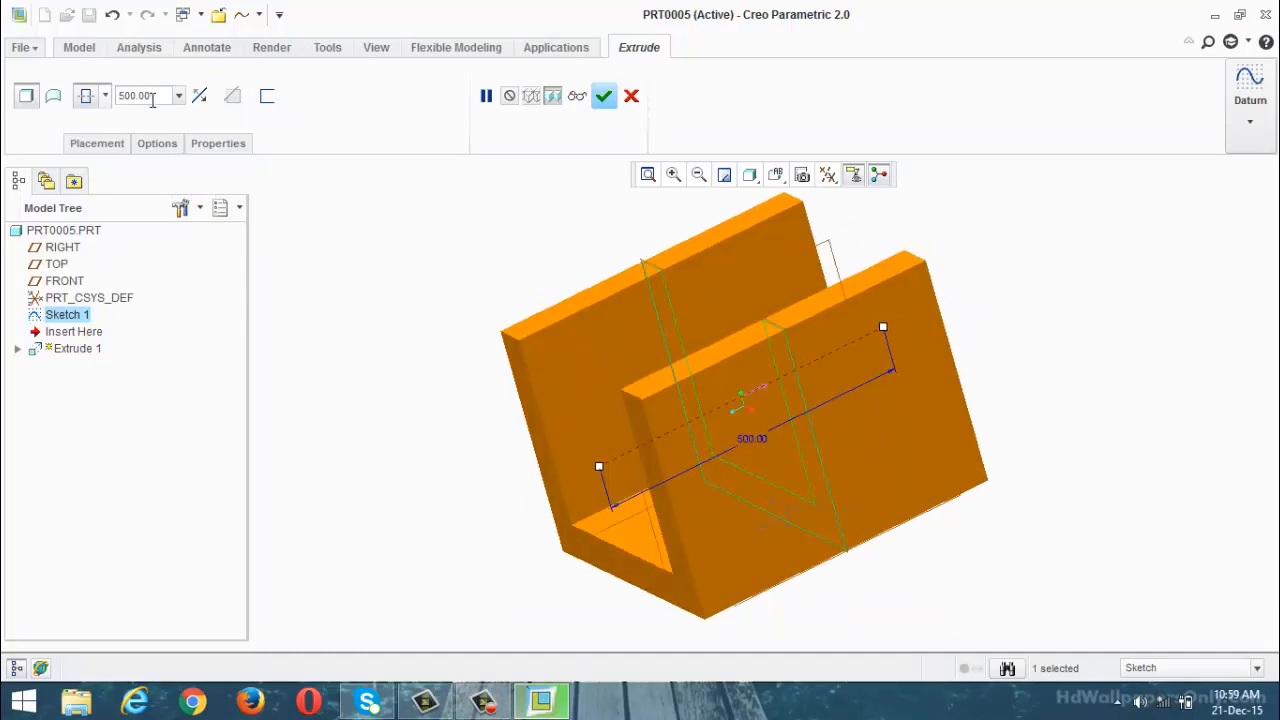
double_click(152, 99)
type("10")
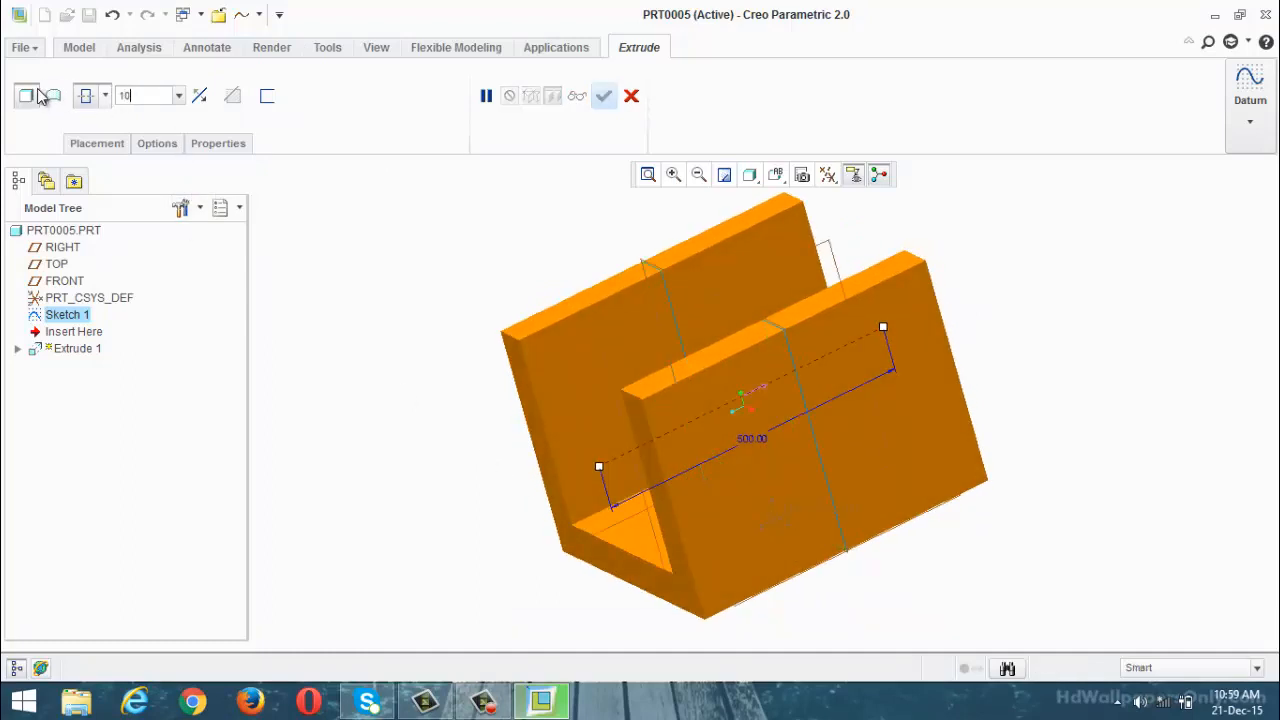
type("00")
key("Return")
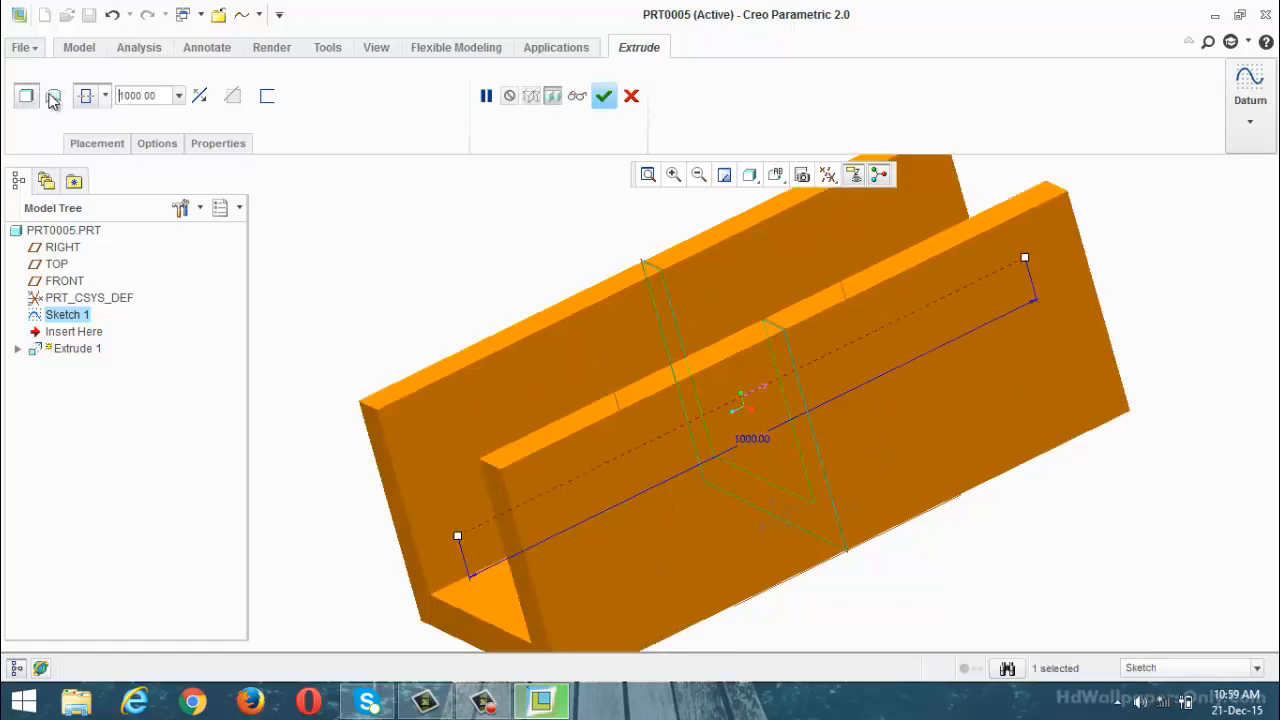
left_click_drag(162, 96, 90, 96)
scroll(396, 264, "up", 3)
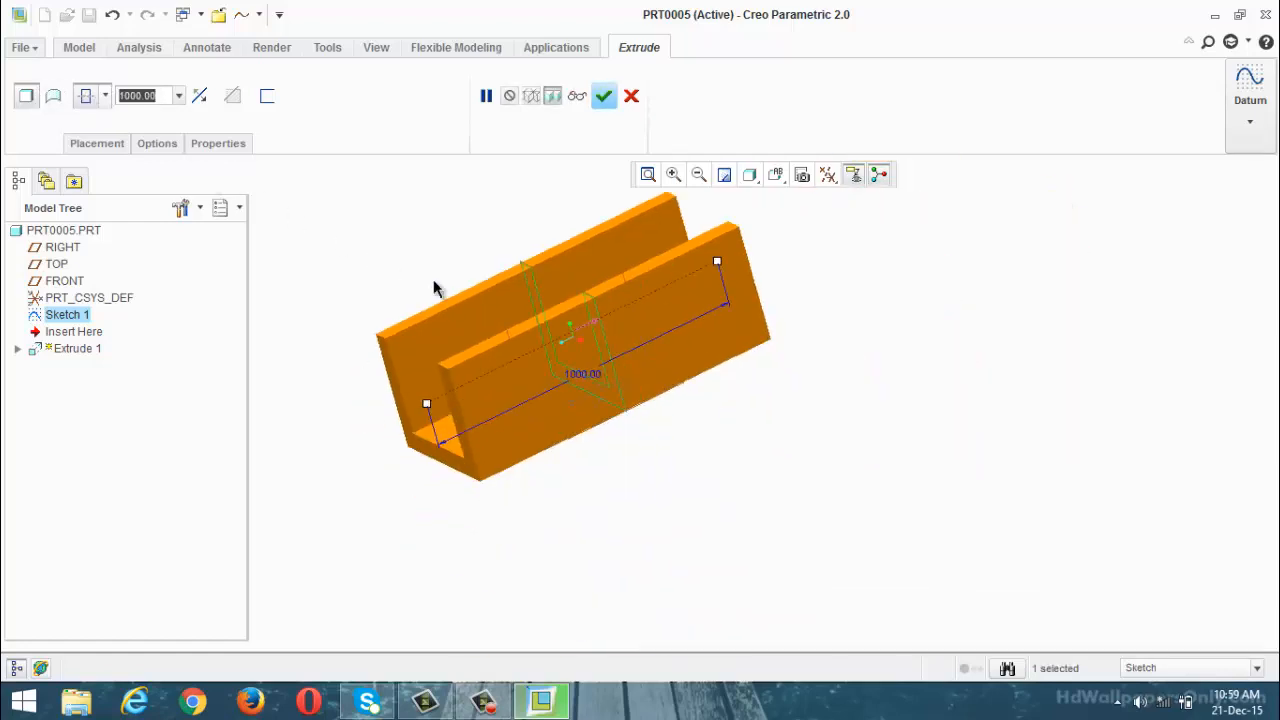
left_click(604, 96)
scroll(760, 520, "up", 3)
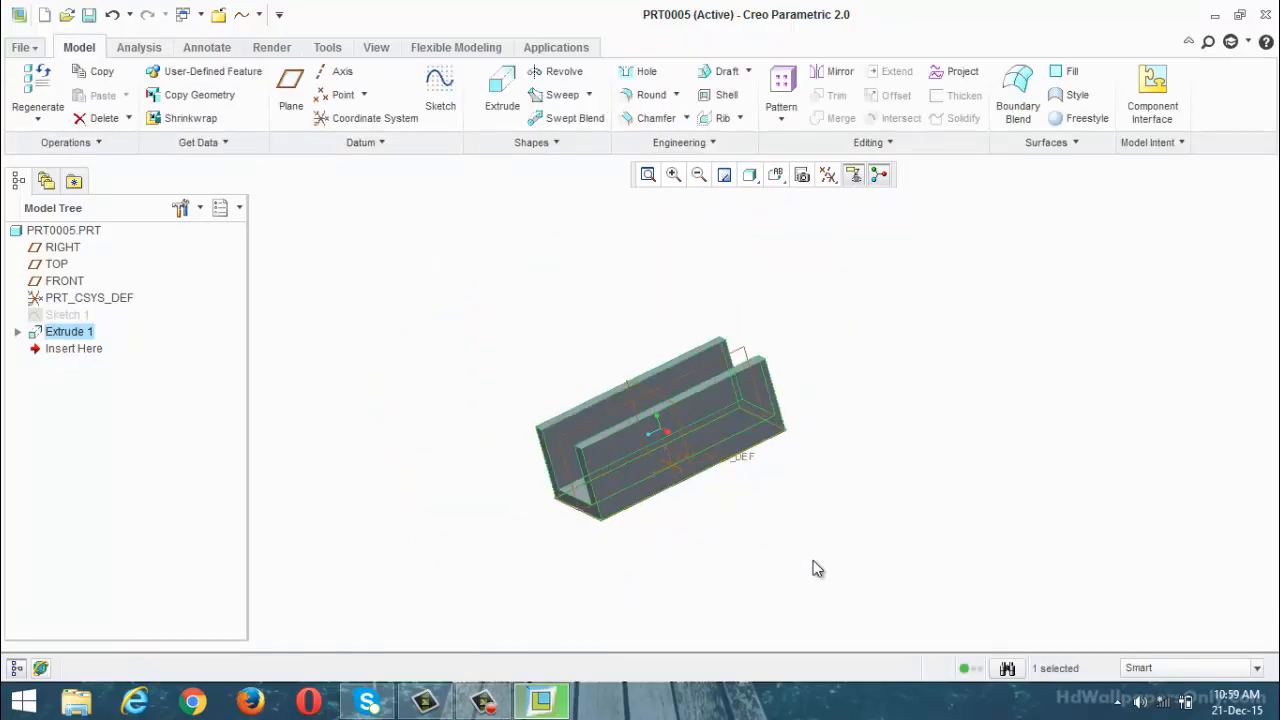
left_click(814, 566)
Start a new sketch on the FRONT plane, midway along the U channel, with the default orientation
middle_click_drag(820, 534, 843, 551)
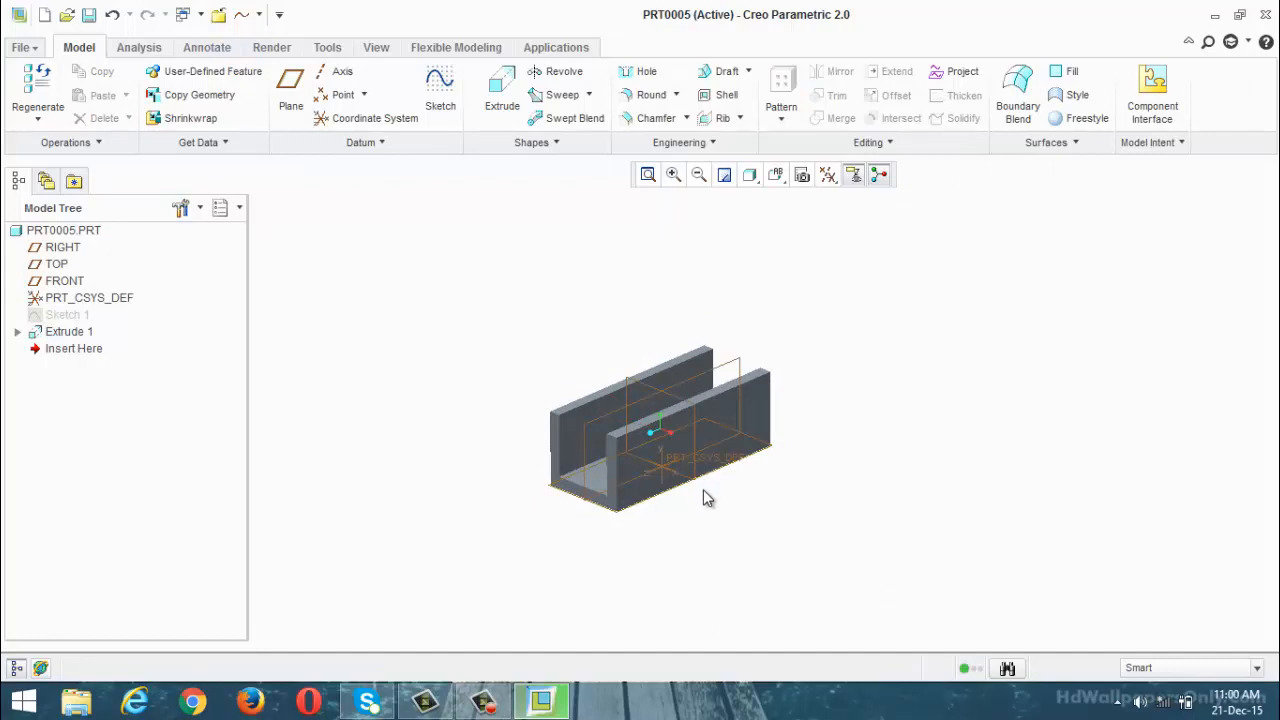
middle_click_drag(705, 497, 769, 486)
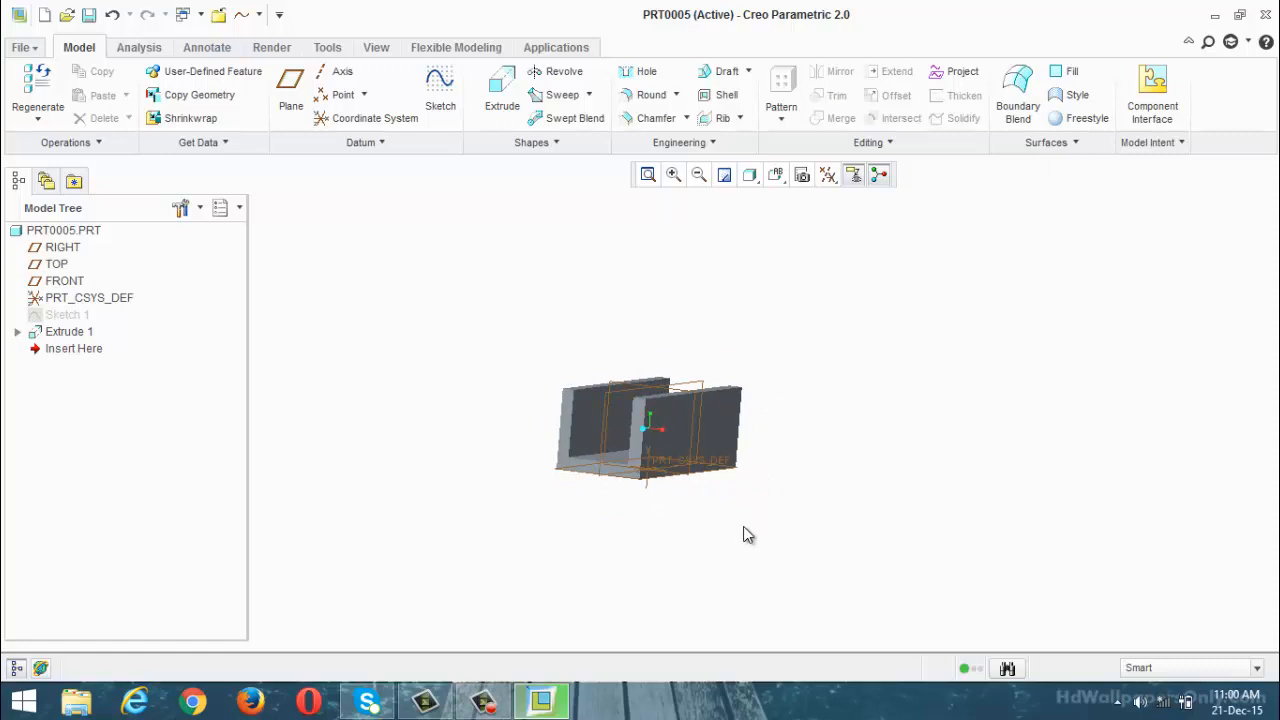
left_click(441, 95)
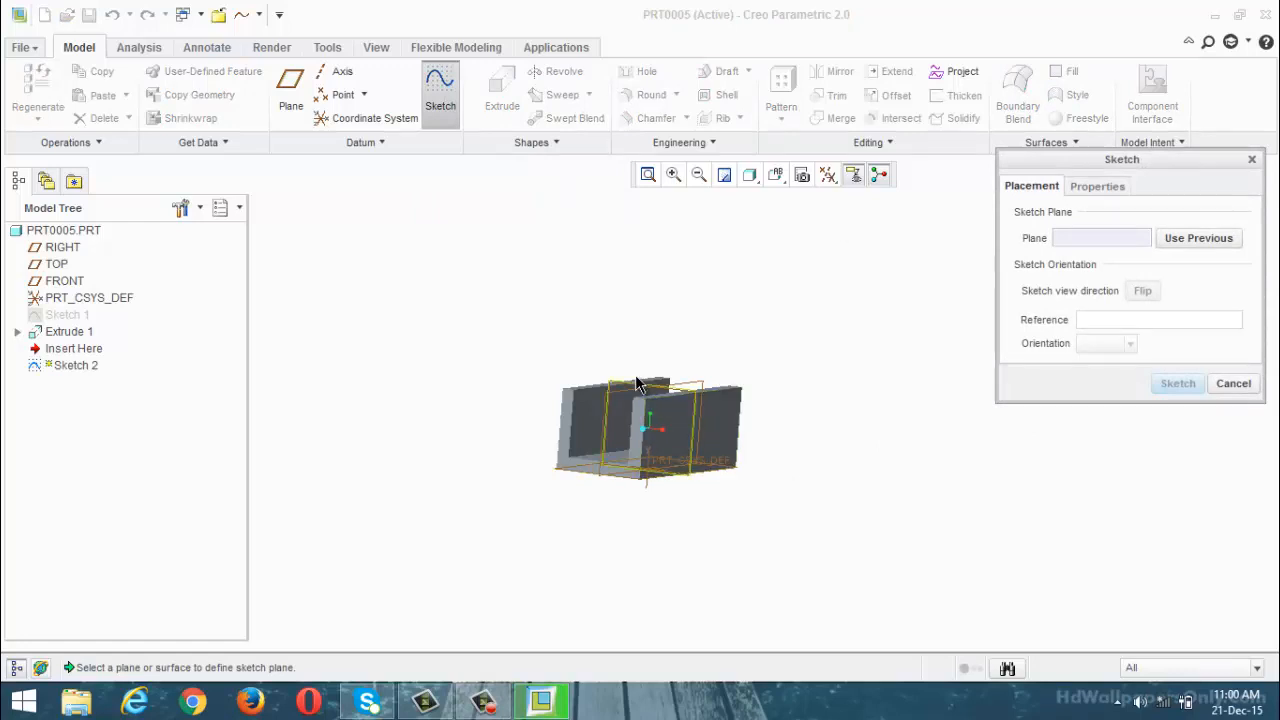
scroll(667, 324, "down", 2)
middle_click_drag(667, 324, 663, 364)
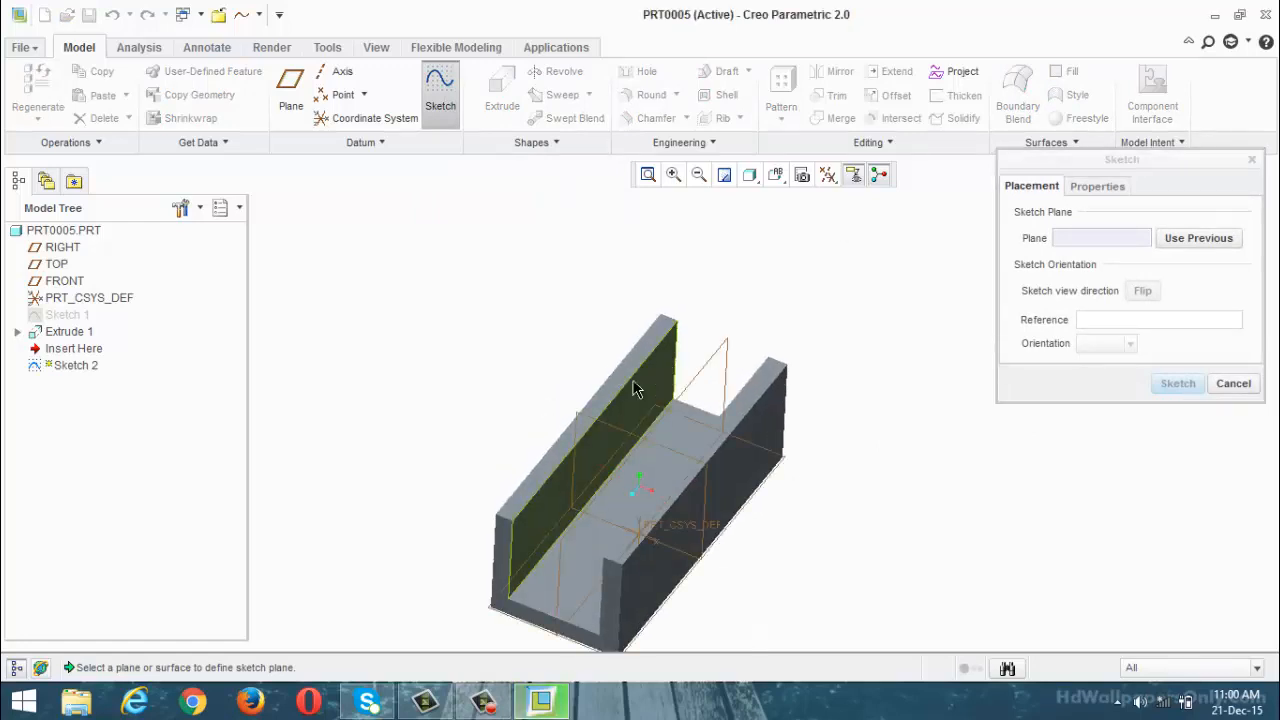
left_click(611, 424)
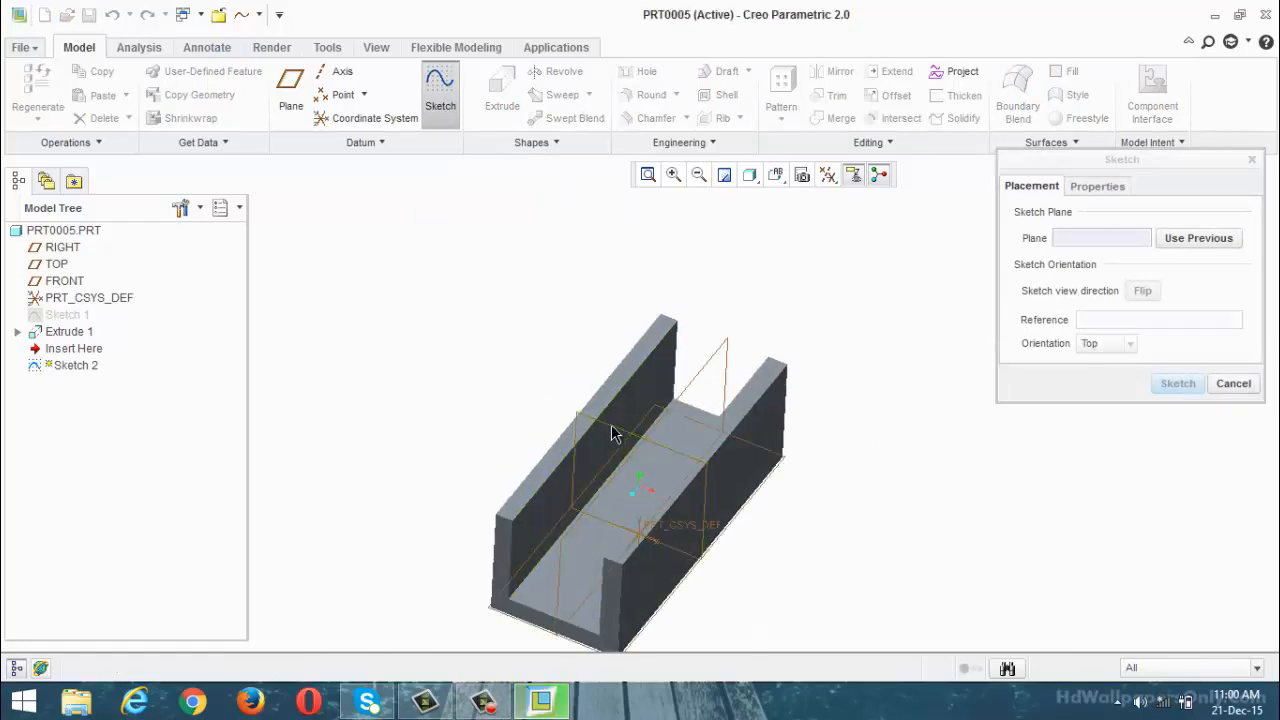
left_click(1172, 383)
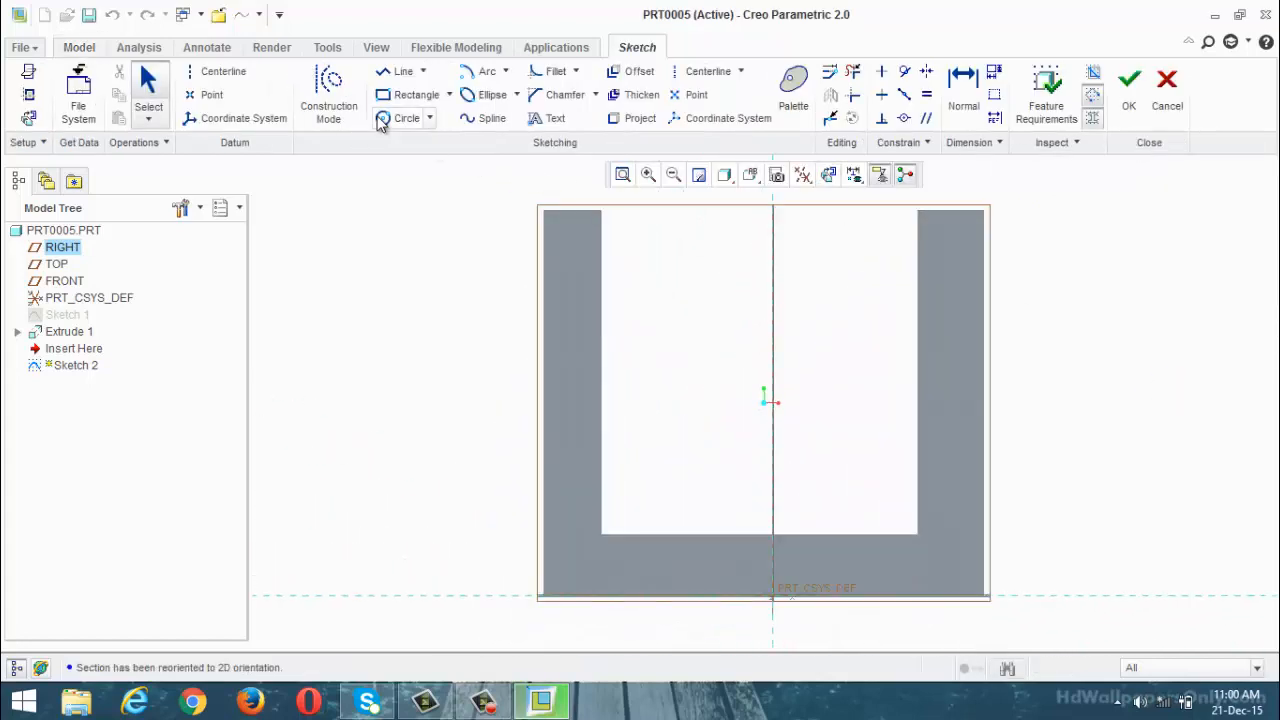
Sketch a rectangle spanning the channel opening, with its sides inside both walls and its lower edge inside the floor, and finish the sketch
left_click(408, 95)
left_click(573, 236)
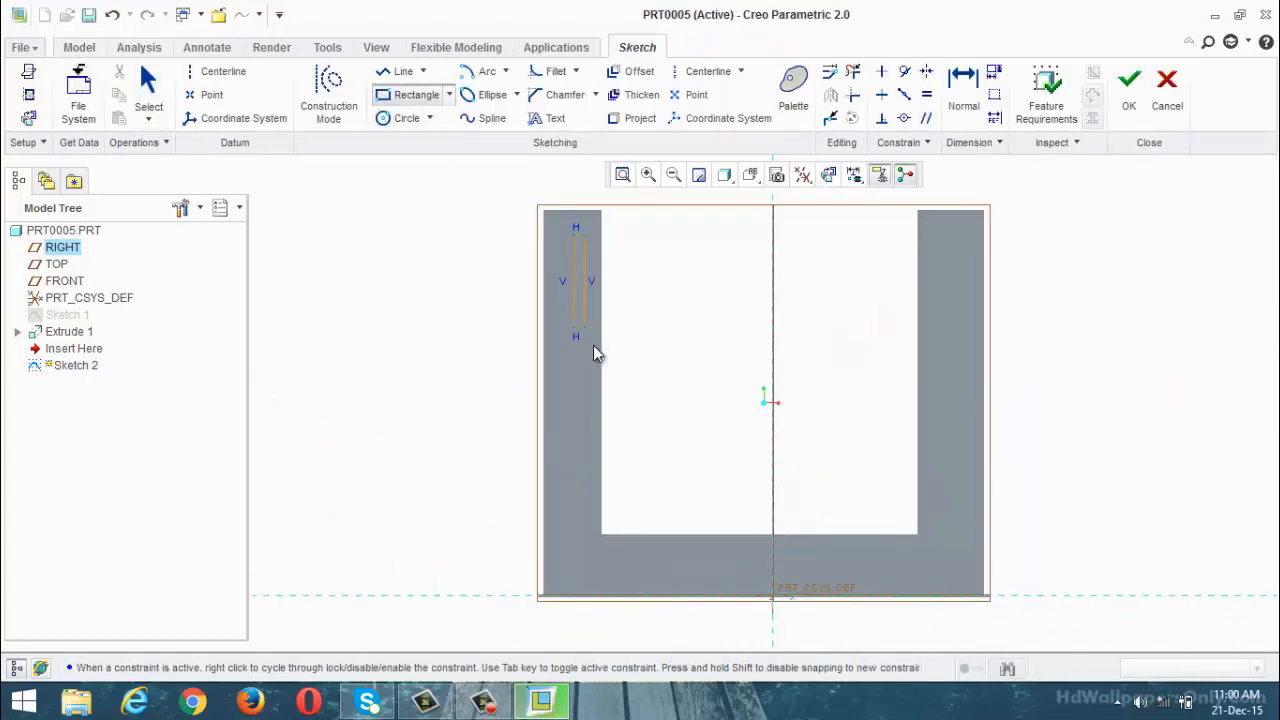
left_click(946, 550)
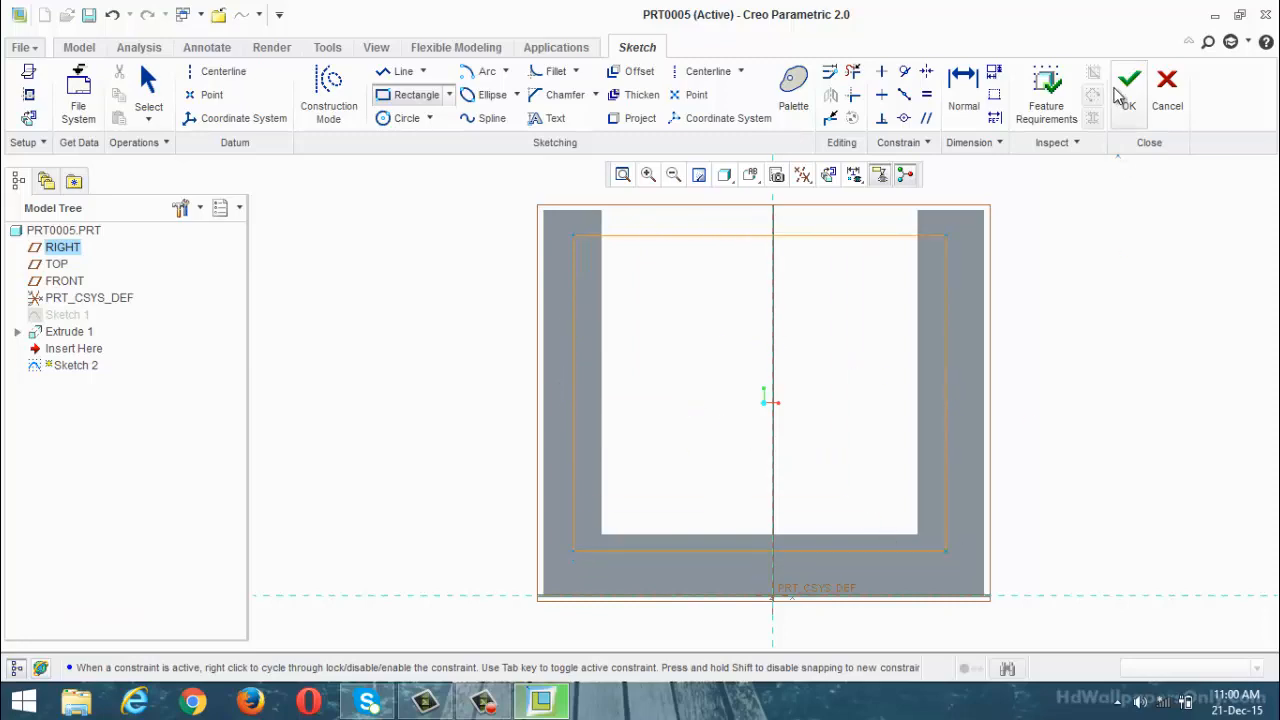
left_click(1114, 89)
Extrude the rectangle symmetrically about its sketch plane to a depth of 50 mm, forming a cross wall inside the channel
scroll(887, 334, "up", 2)
mouse_move(891, 312)
middle_mouse_down()
mouse_move(828, 339)
mouse_move(813, 331)
mouse_move(770, 205)
middle_mouse_up()
scroll(815, 320, "up", 2)
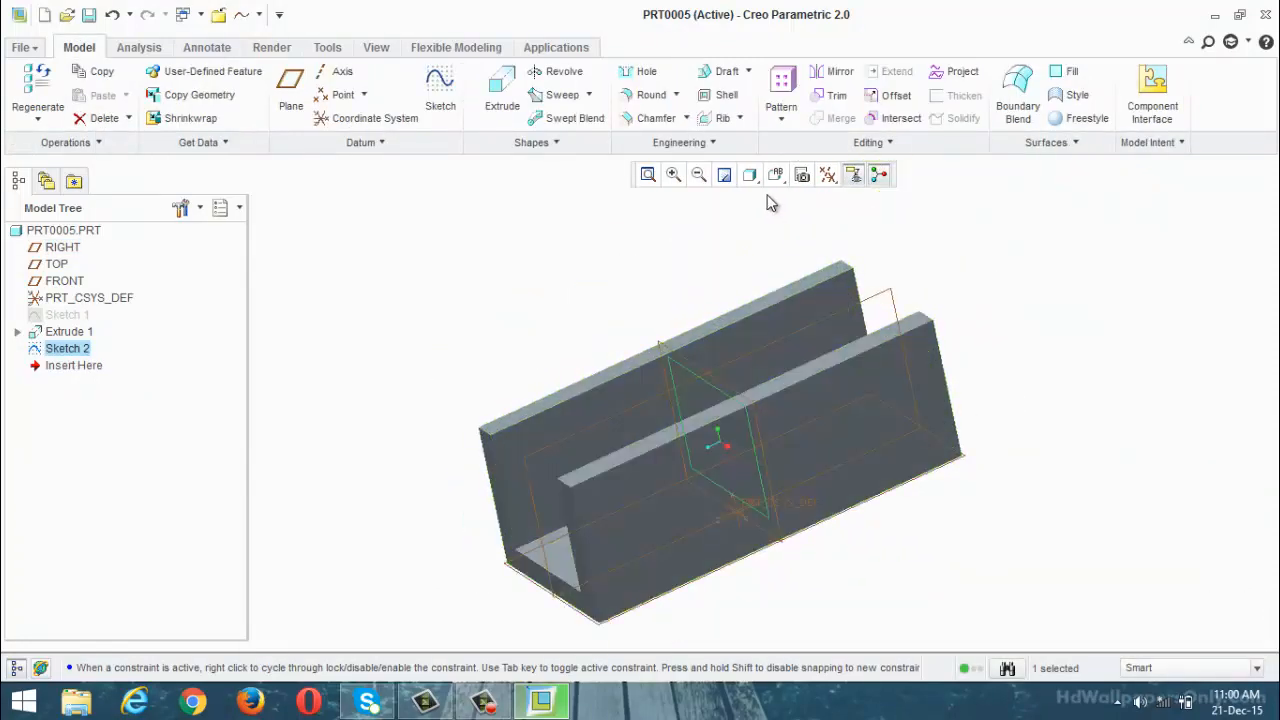
left_click(505, 95)
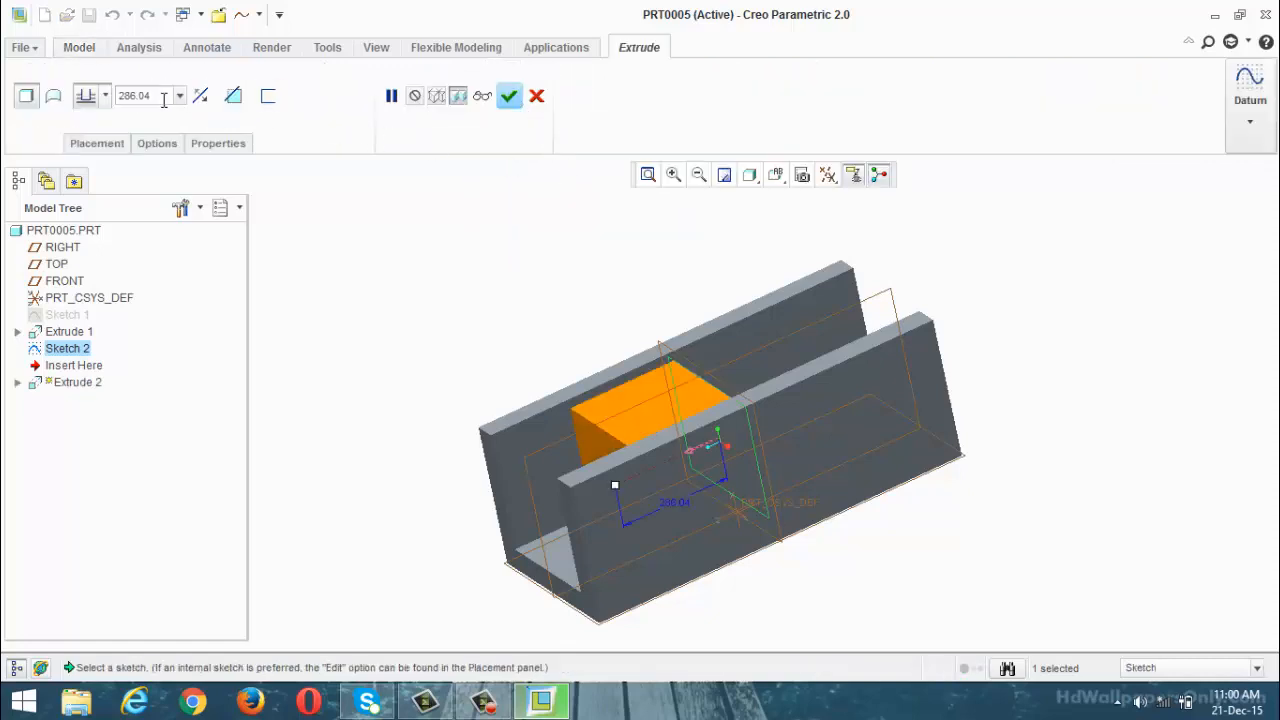
left_click(104, 96)
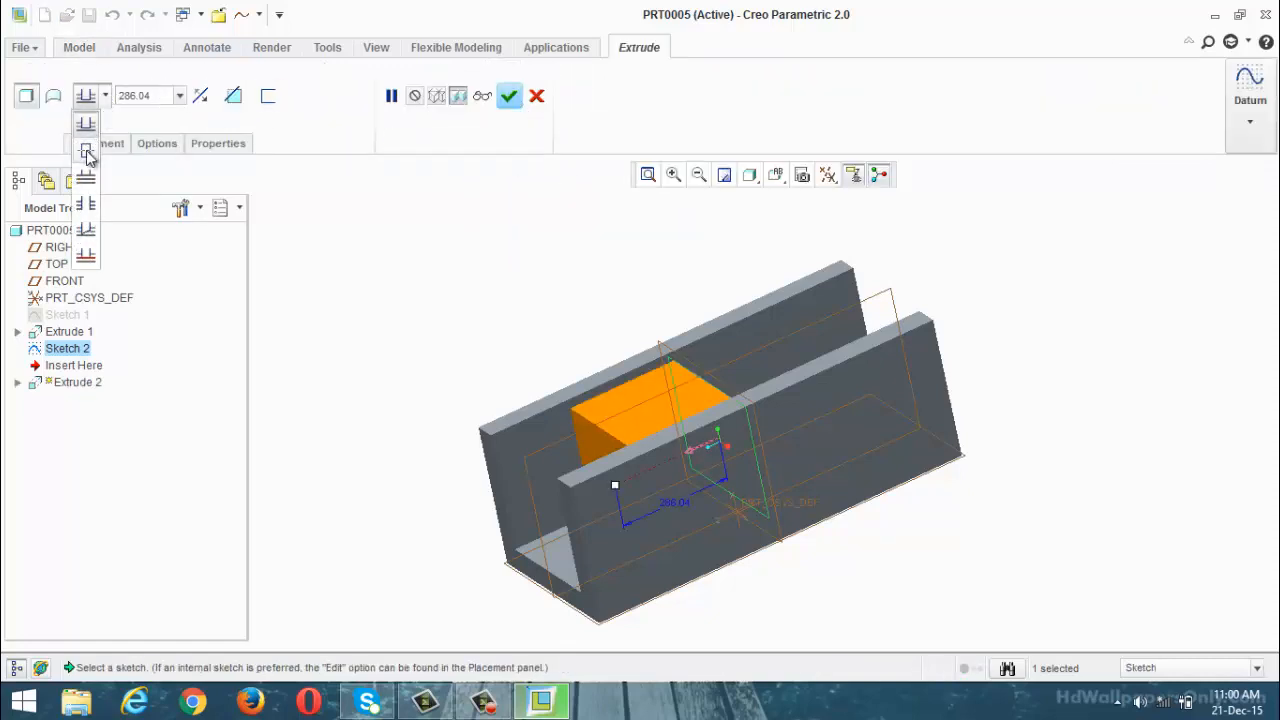
left_click(87, 155)
double_click(125, 96)
type("5")
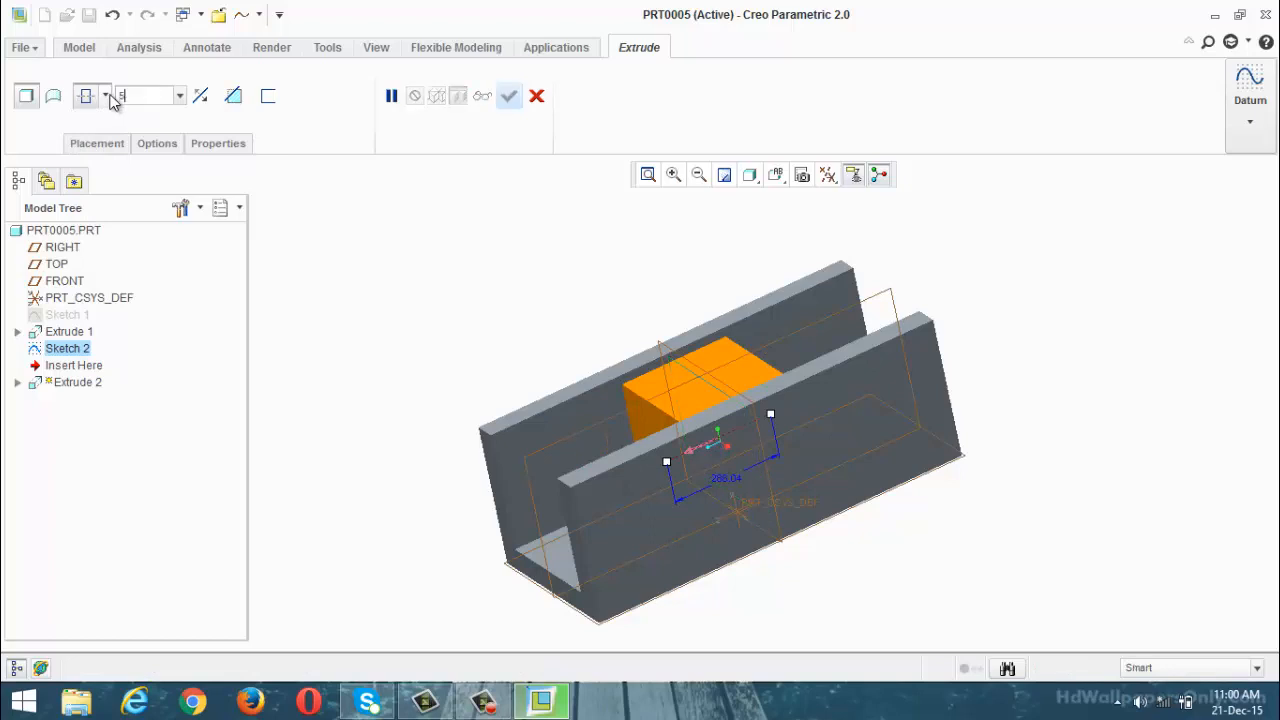
type("0")
key("Return")
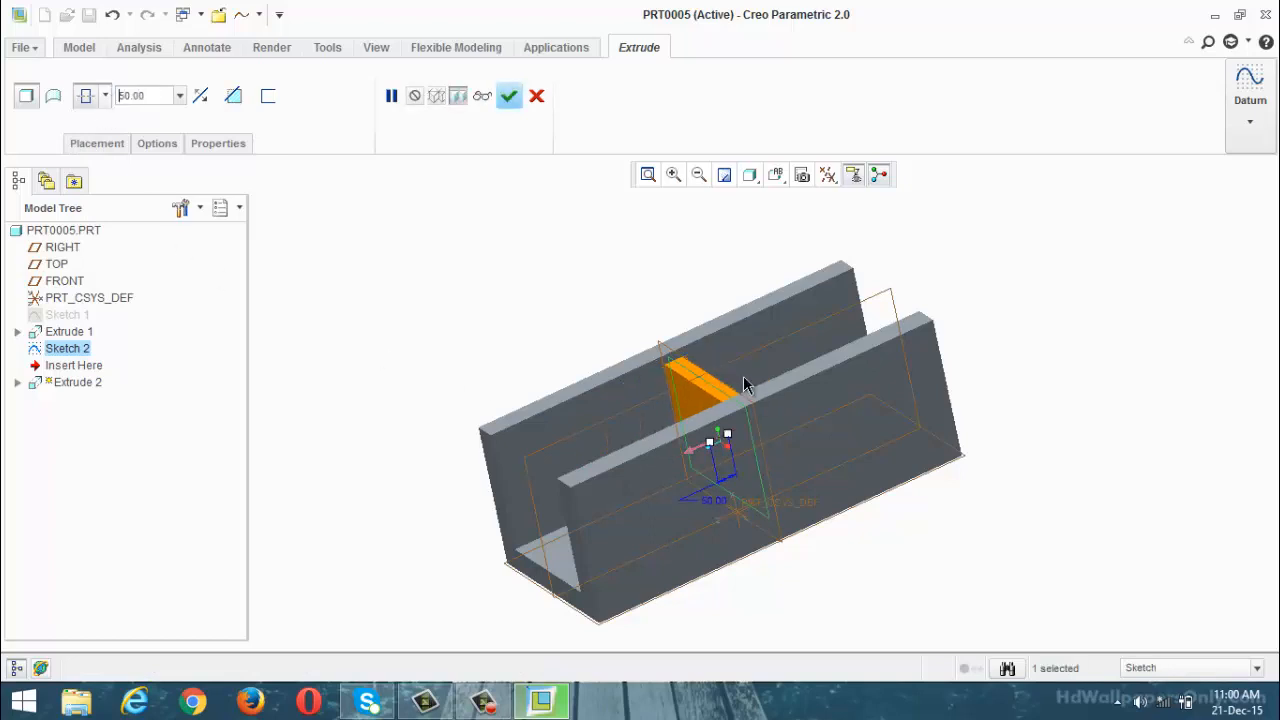
scroll(743, 375, "up", 8)
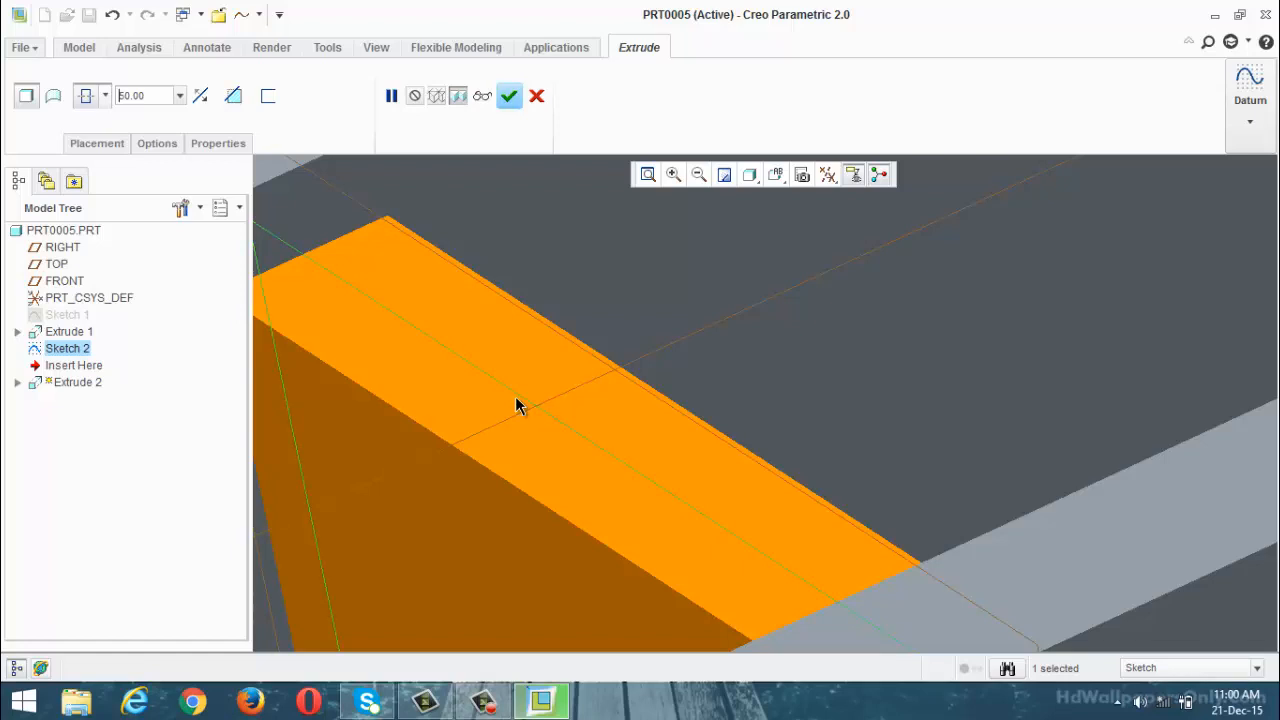
scroll(560, 445, "down", 8)
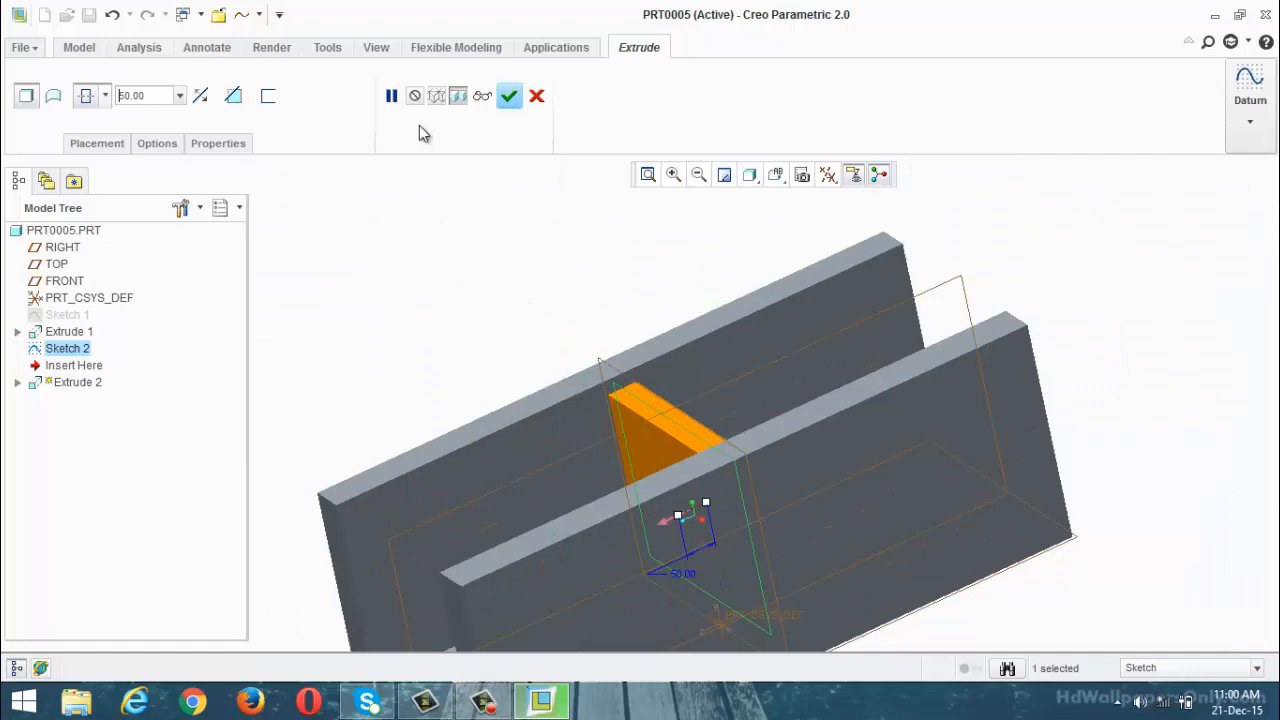
left_click(509, 95)
Sketch a circle on the cross wall's face, centred on the vertical reference at about mid-height, and finish the sketch
middle_click_drag(471, 337, 521, 332)
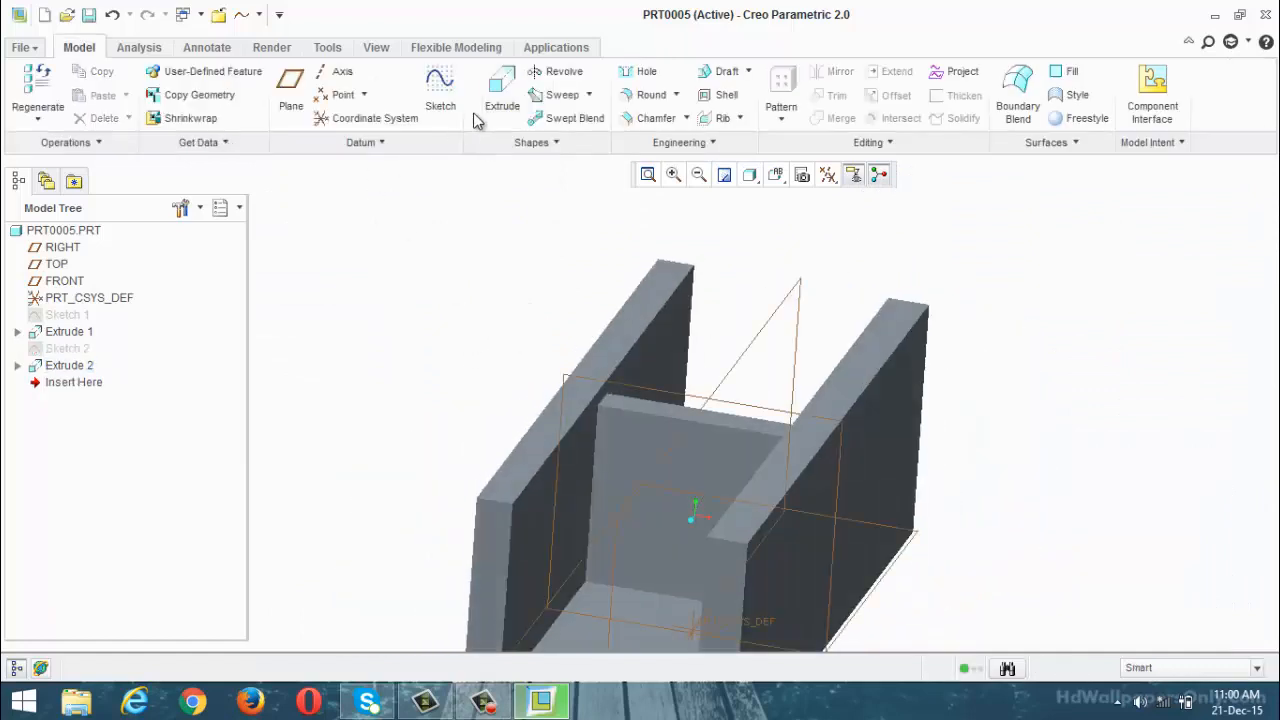
left_click(440, 92)
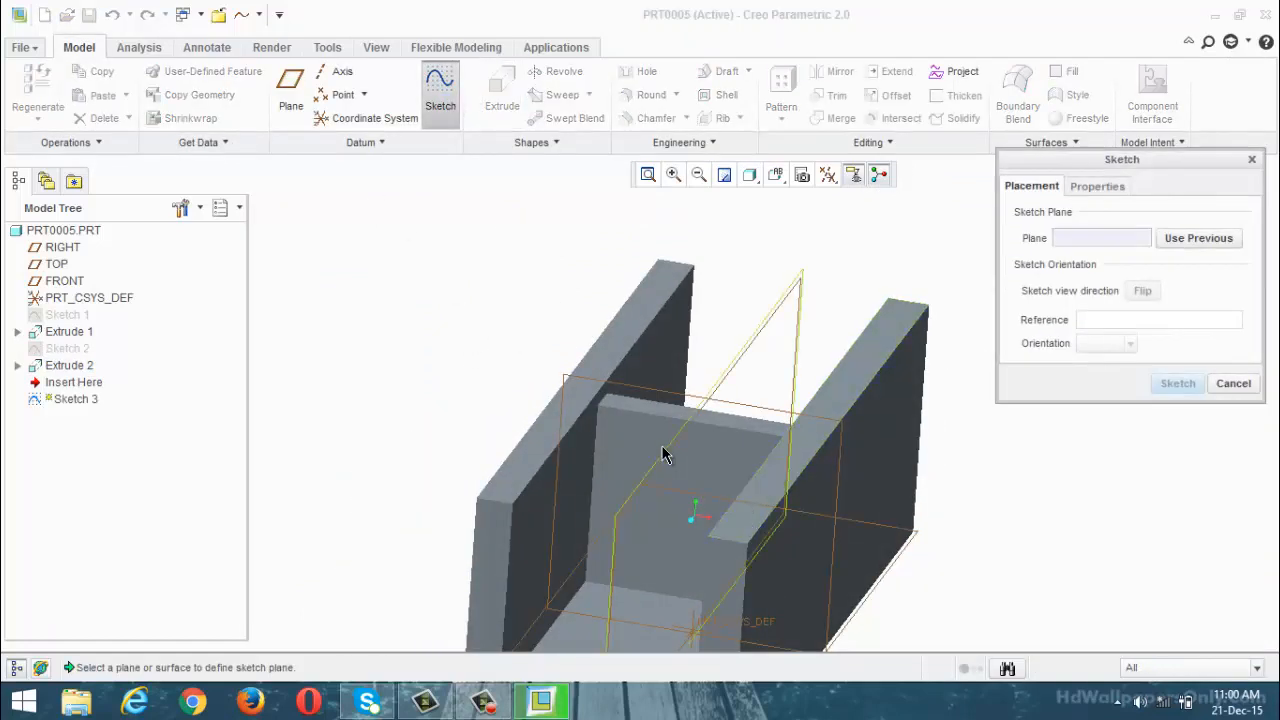
left_click(663, 450)
left_click(1175, 374)
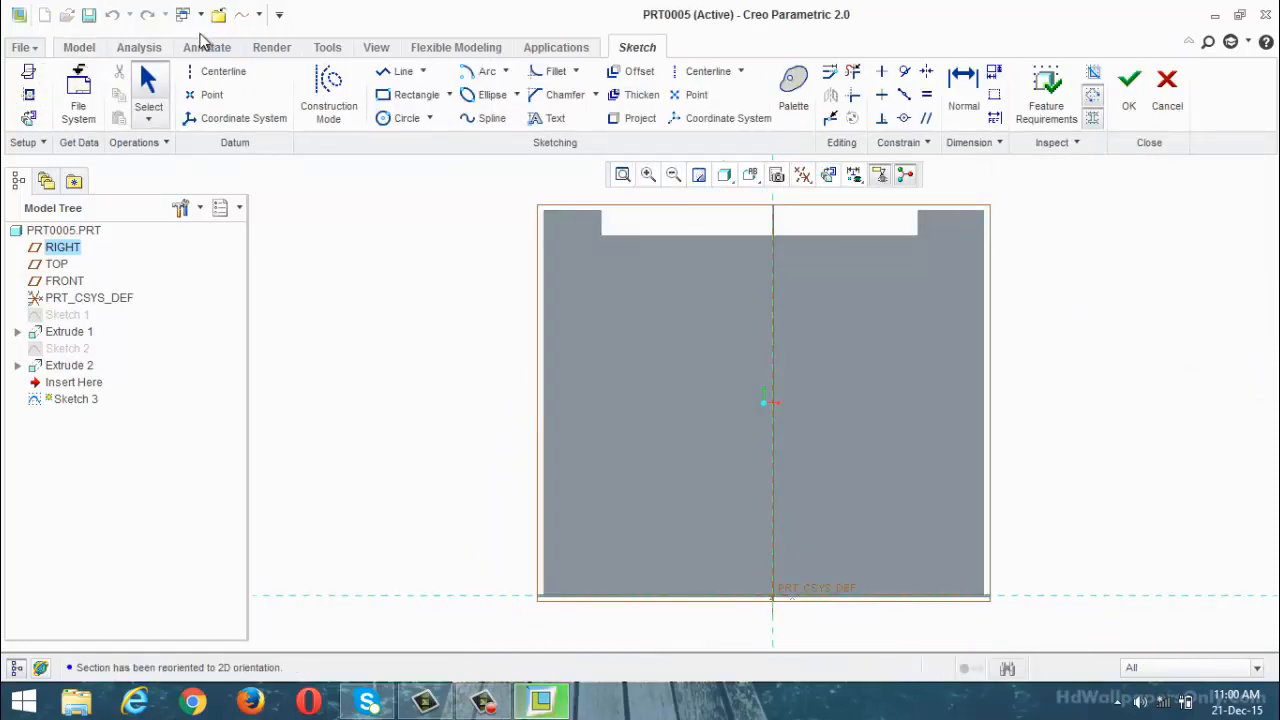
left_click(404, 118)
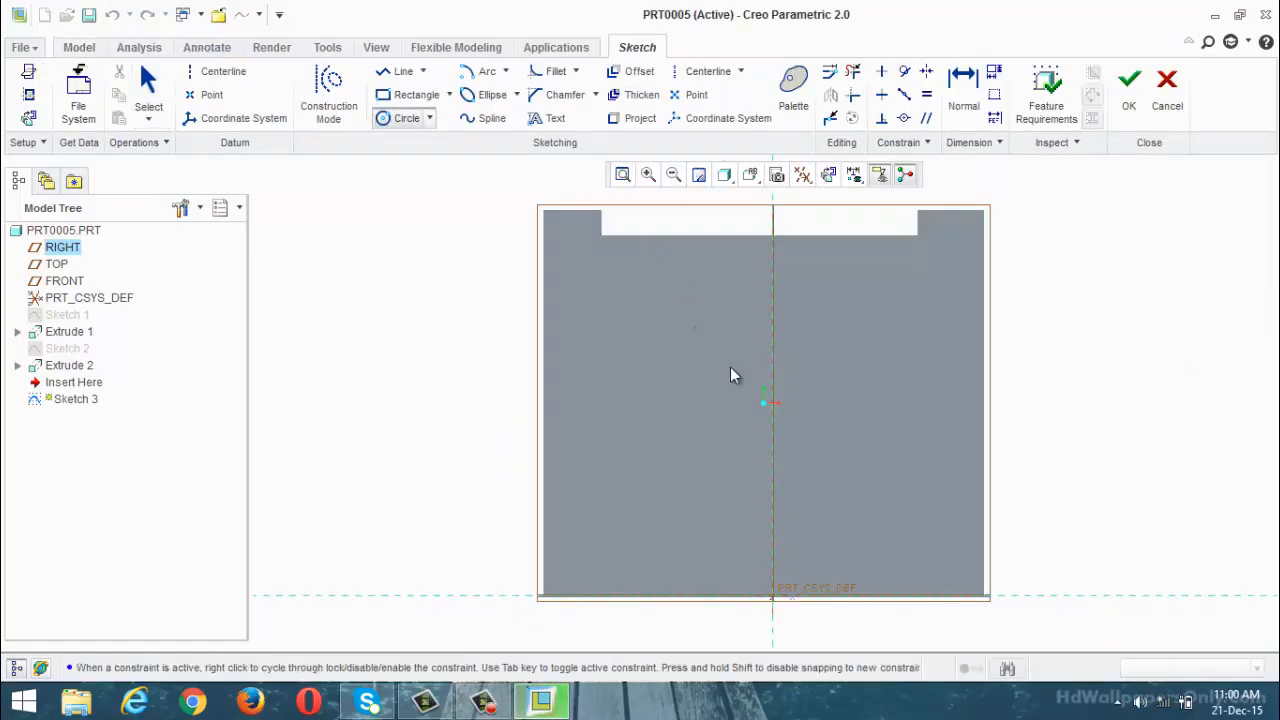
left_click(772, 407)
left_click(841, 351)
left_click(1121, 108)
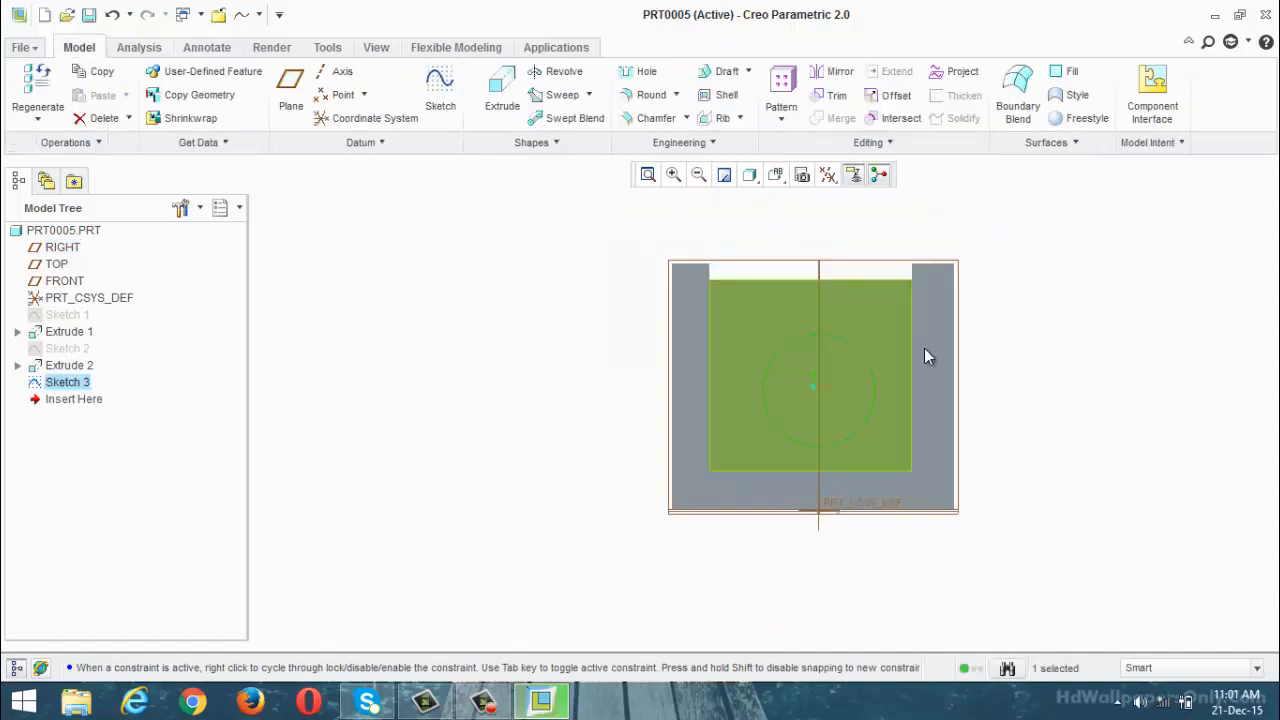
Start an extrusion of the circle with material removal turned on, and open its depth options
left_click(503, 118)
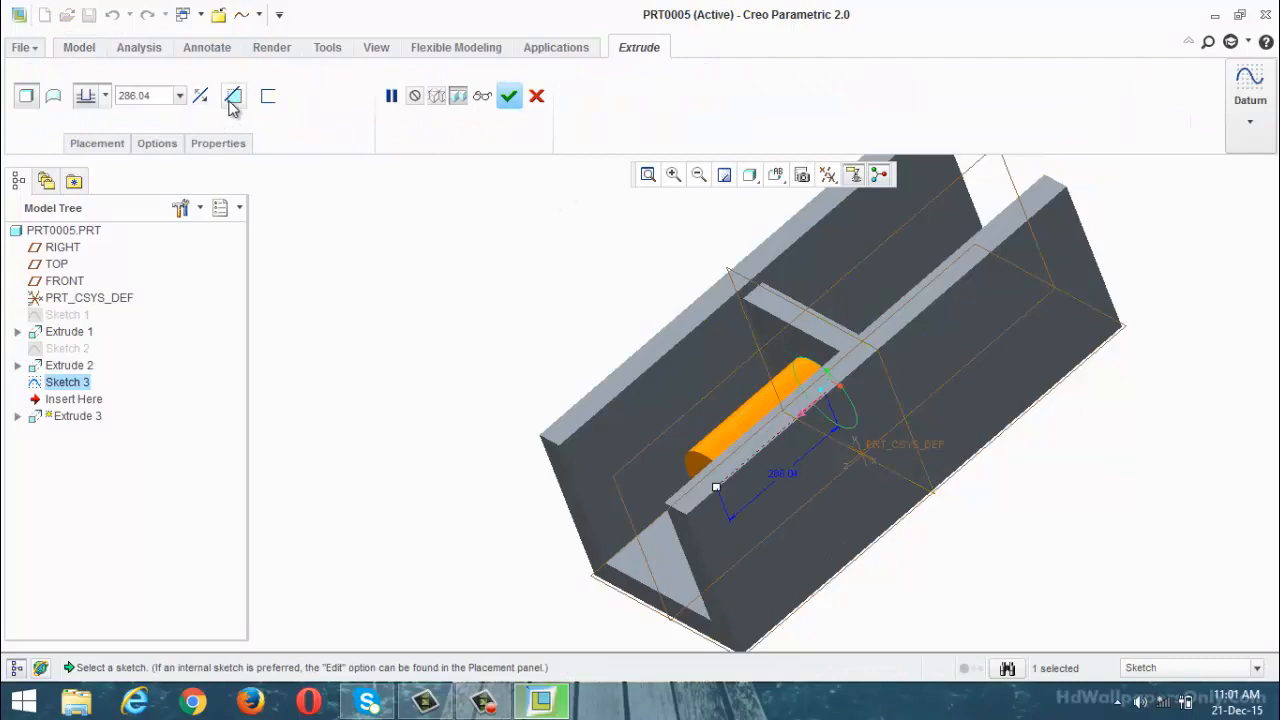
left_click(233, 96)
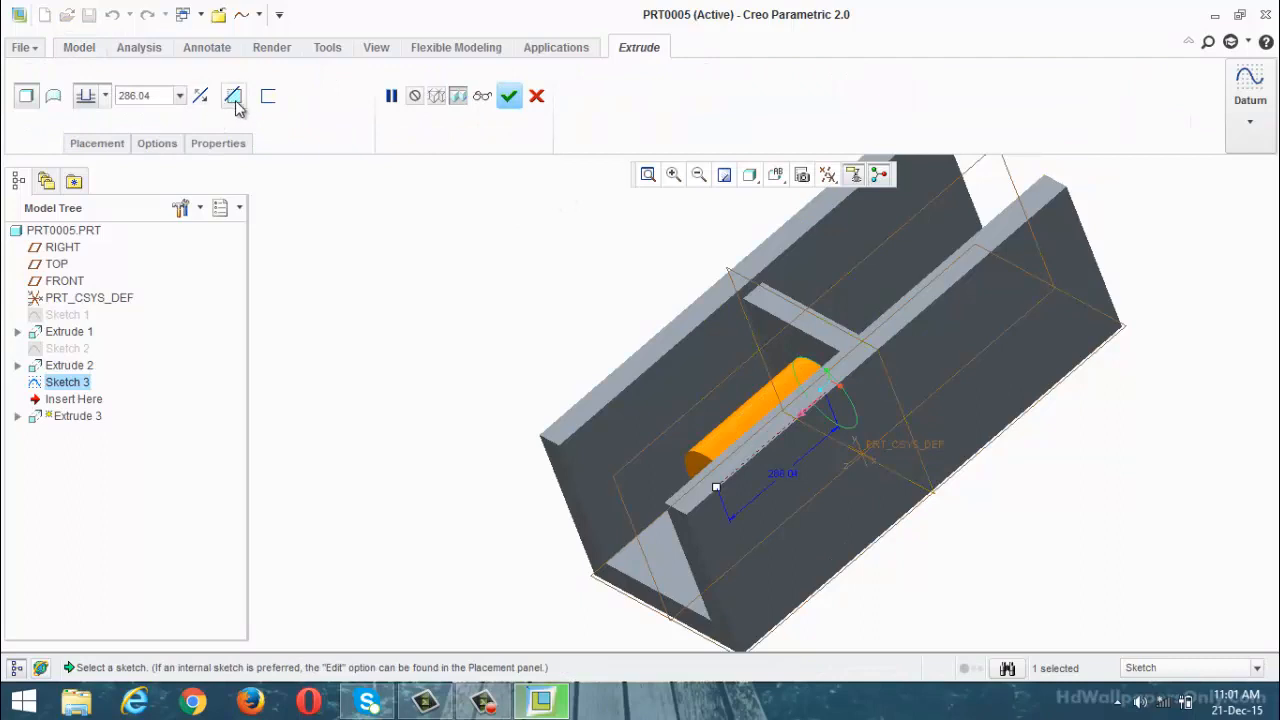
left_click(92, 97)
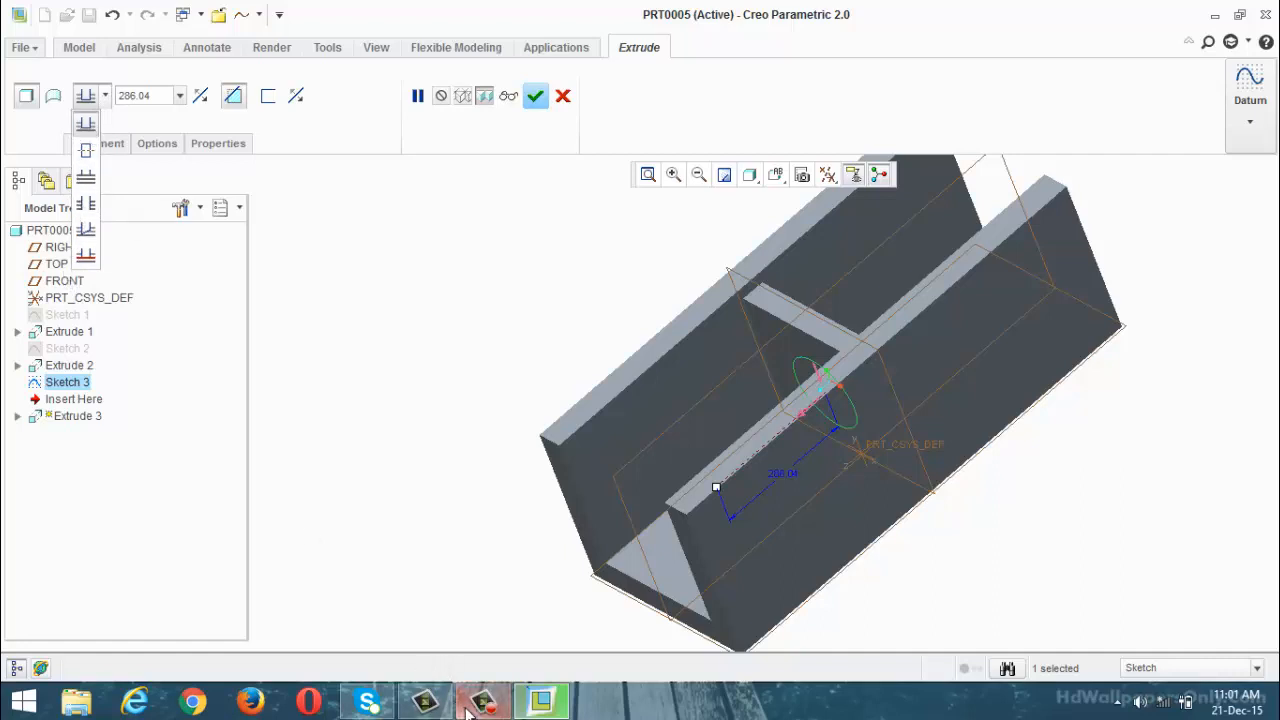
left_click(480, 700)
left_click(540, 702)
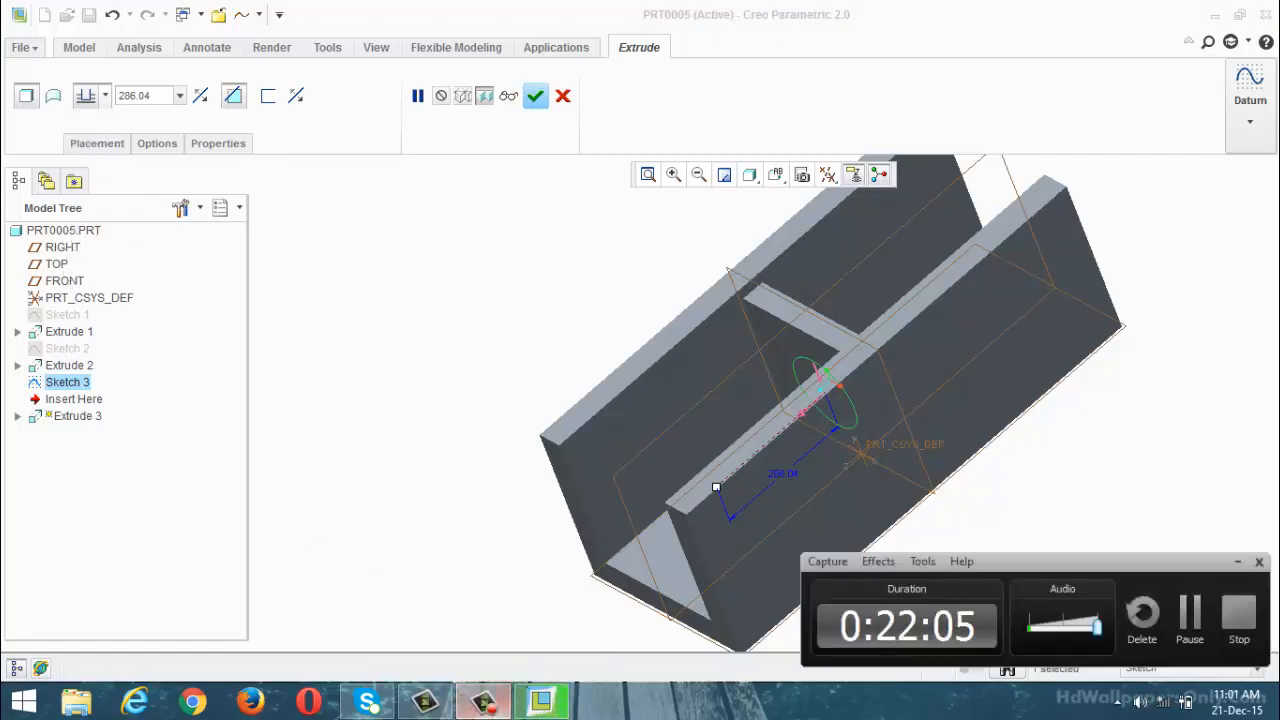
Review the depth options available for the circle's extrusion, keeping the extrusion open
left_click(104, 97)
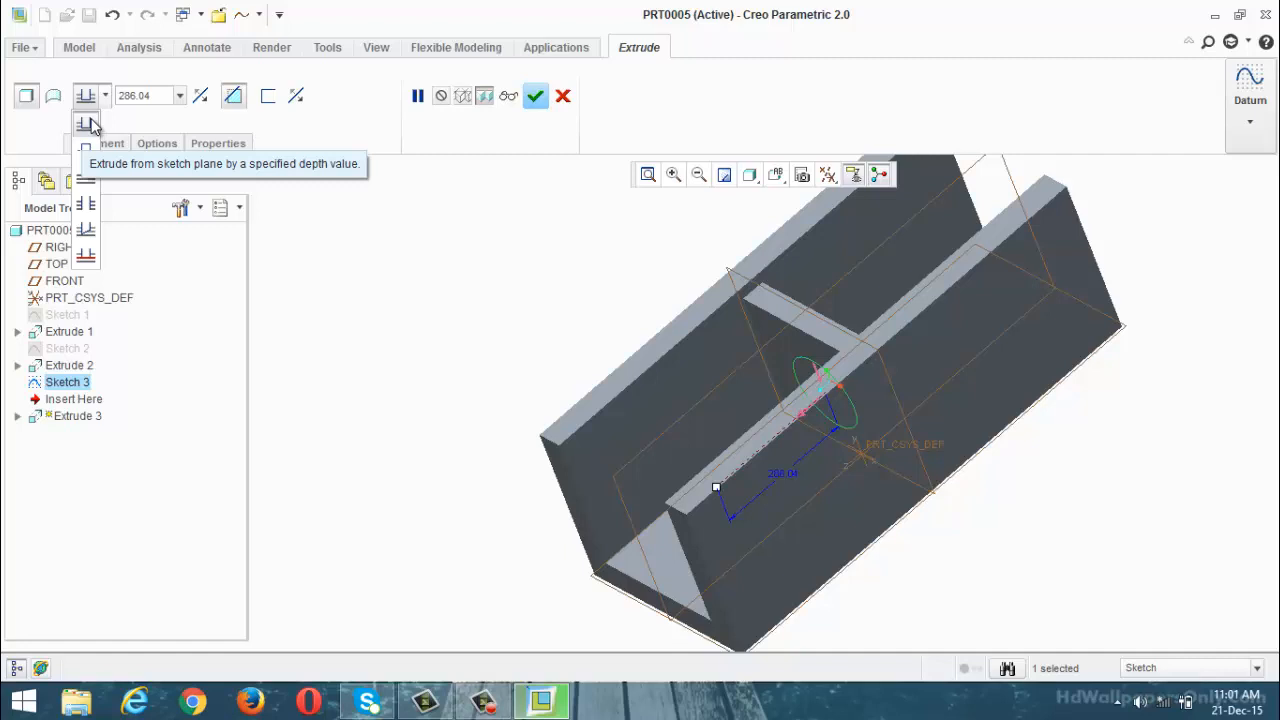
scroll(92, 125, "up", 1)
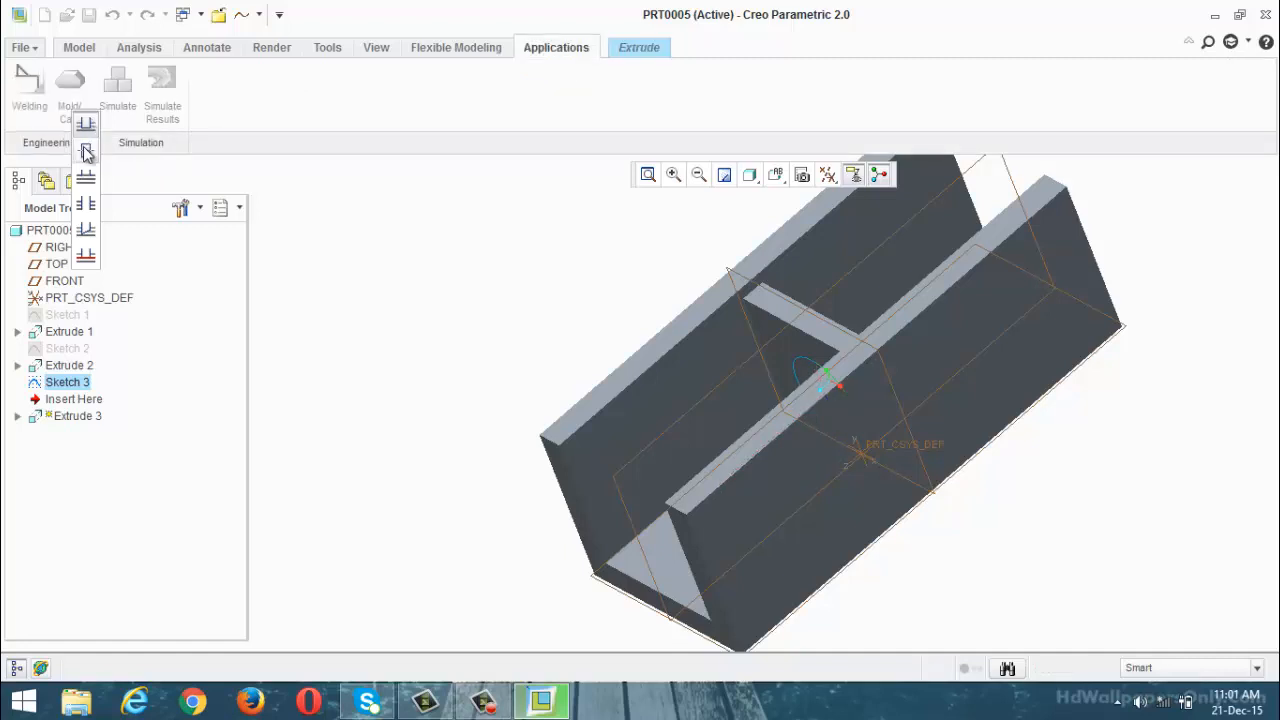
left_click(552, 52)
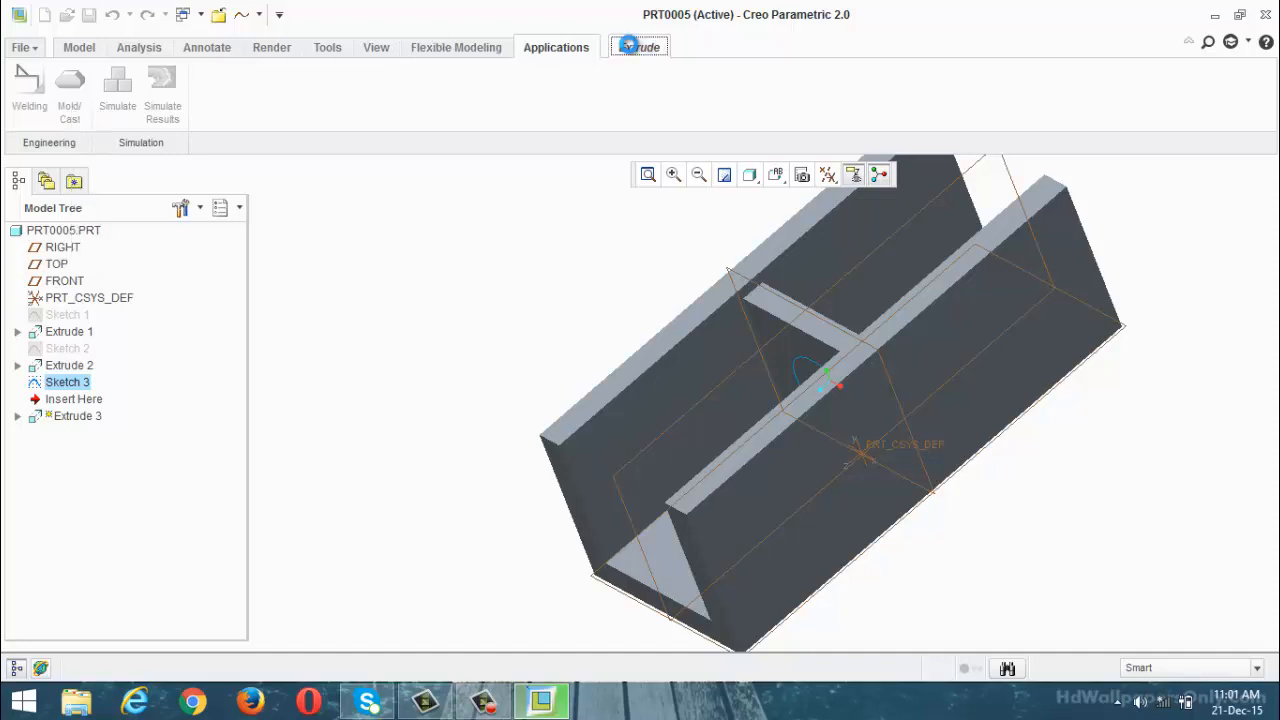
left_click(630, 47)
left_click(106, 95)
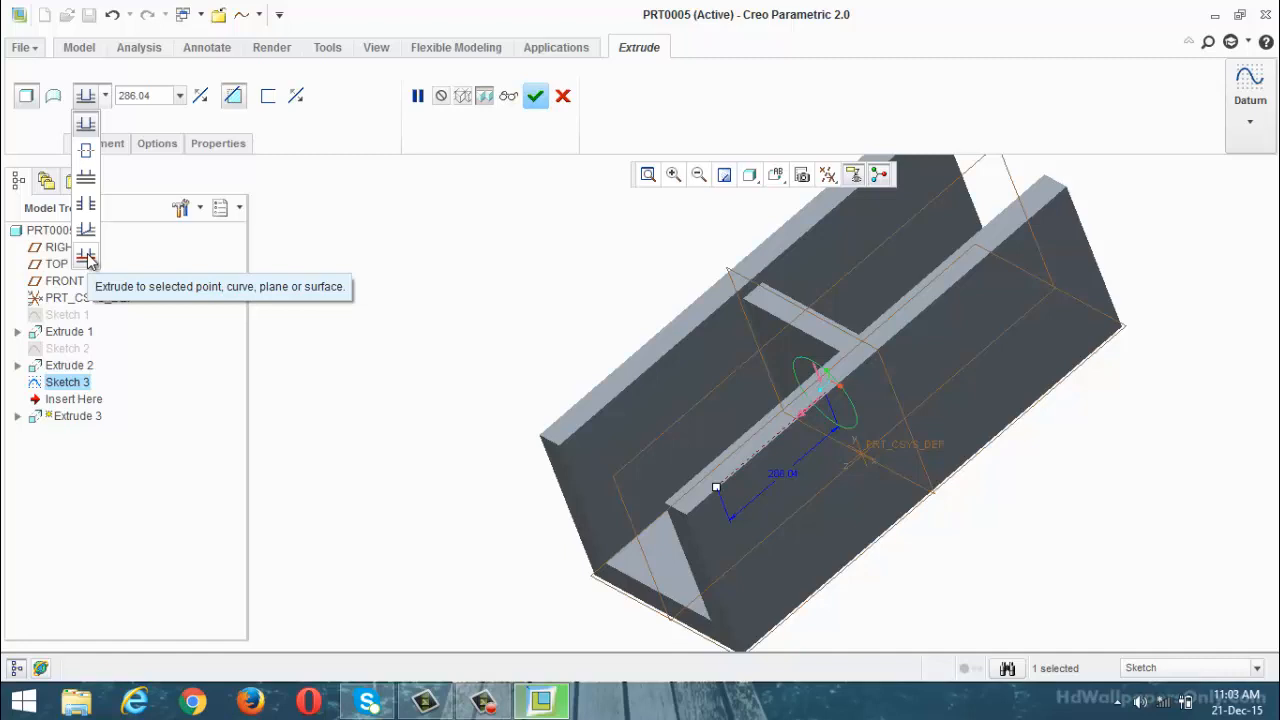
key("Escape")
key("Escape")
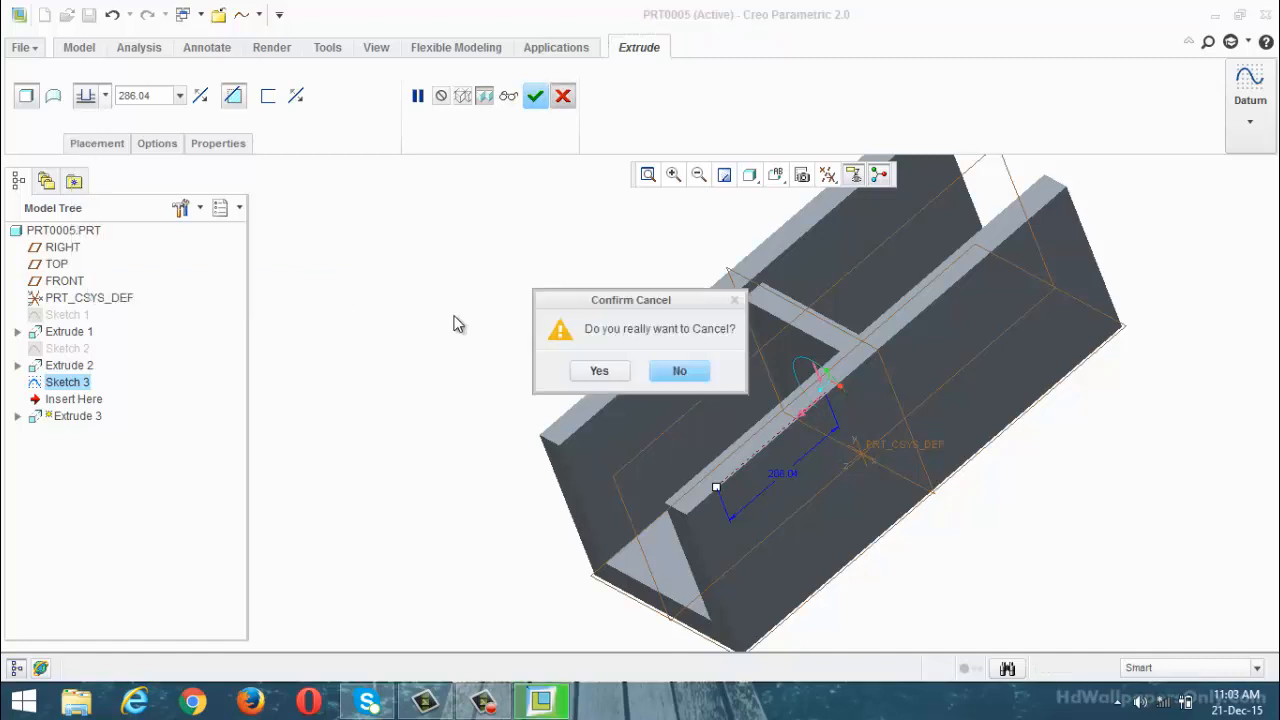
left_click(674, 371)
Turn off material removal and stretch the circle's blind extrusion along the channel to a depth of about 588.70
scroll(571, 391, "down", 3)
scroll(650, 390, "up", 2)
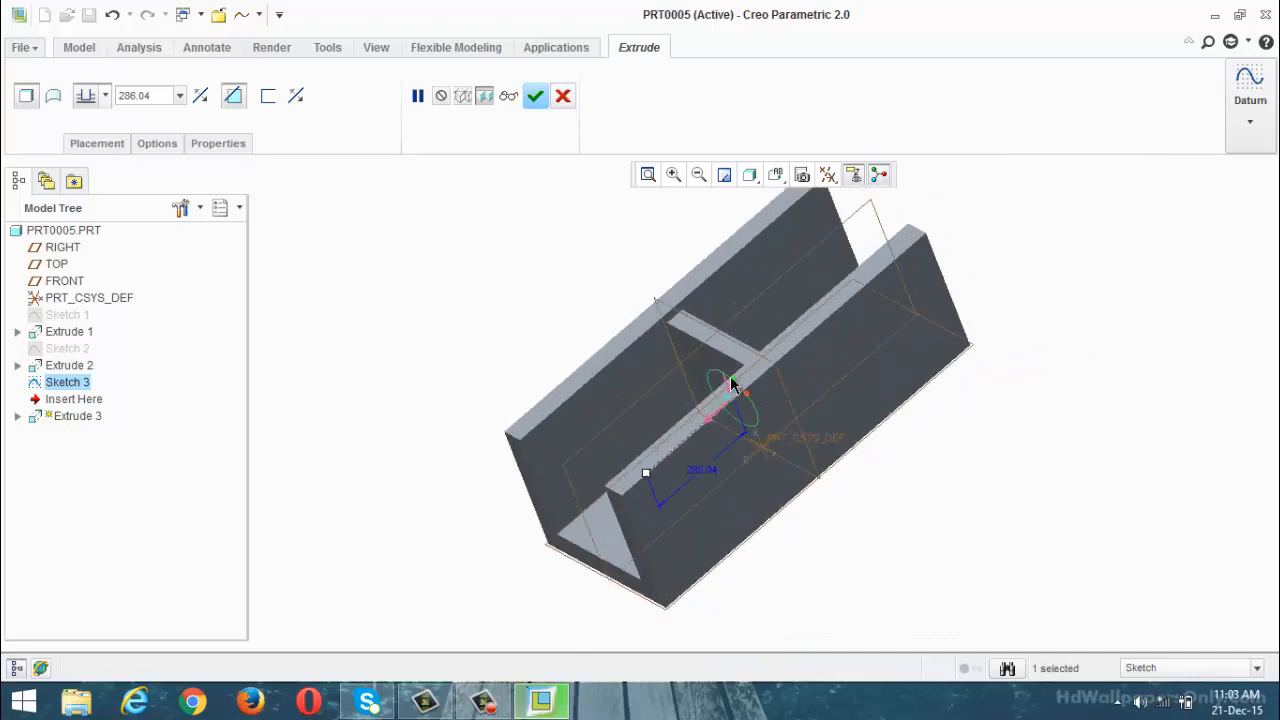
middle_click_drag(560, 355, 440, 320)
left_click(105, 96)
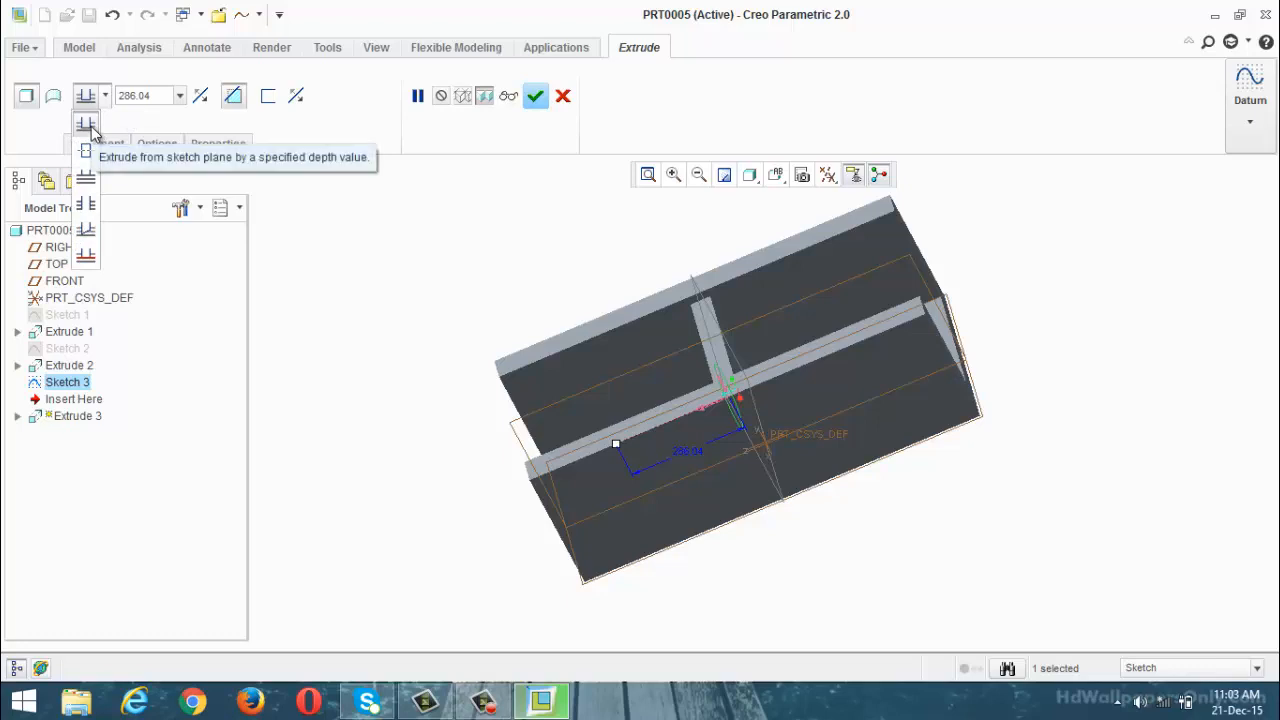
left_click(88, 125)
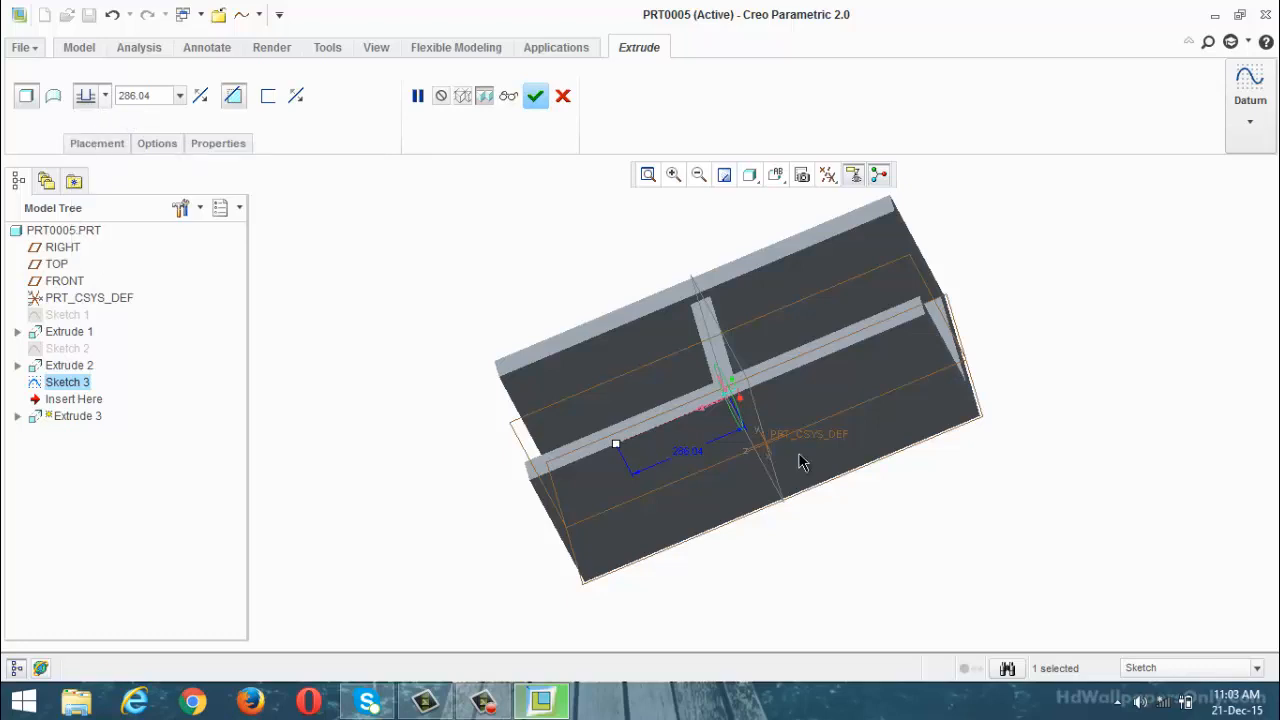
left_click(233, 95)
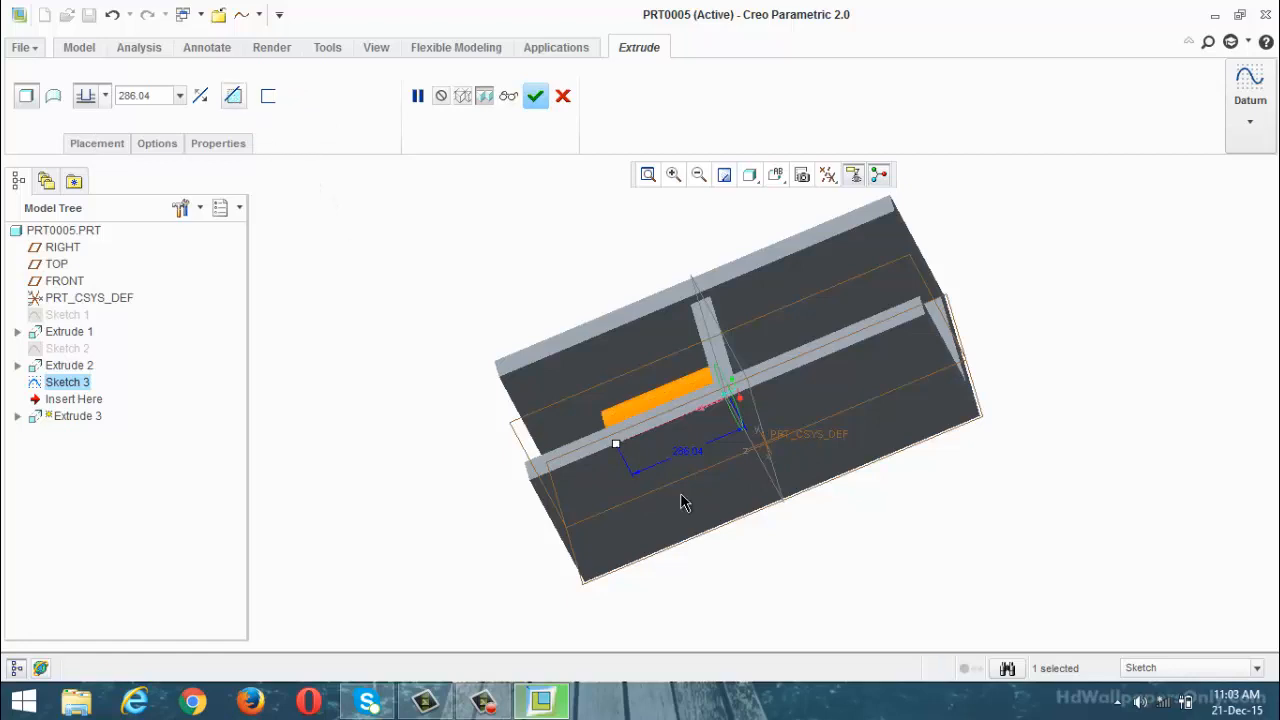
left_click_drag(614, 445, 495, 494)
Switch the circle's extrusion to symmetric depth and stretch it past both channel ends to about 1718.60
left_click(105, 95)
left_click(86, 148)
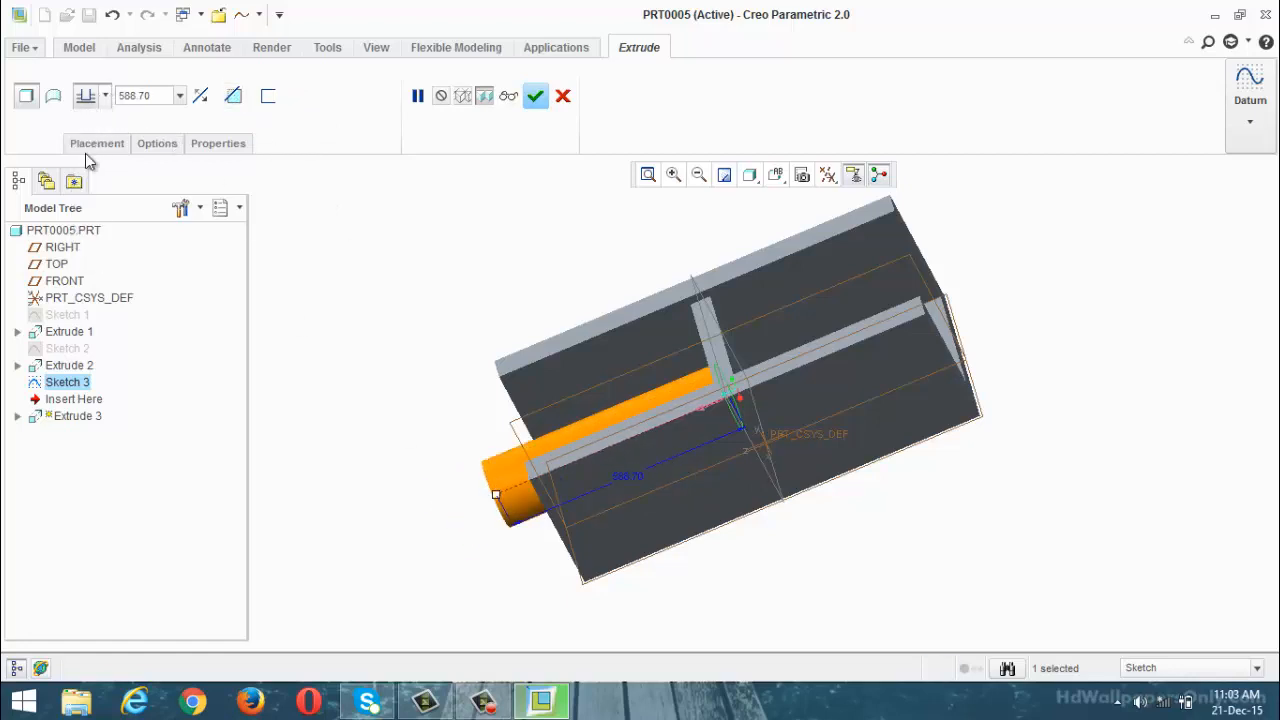
left_click_drag(845, 348, 1016, 300)
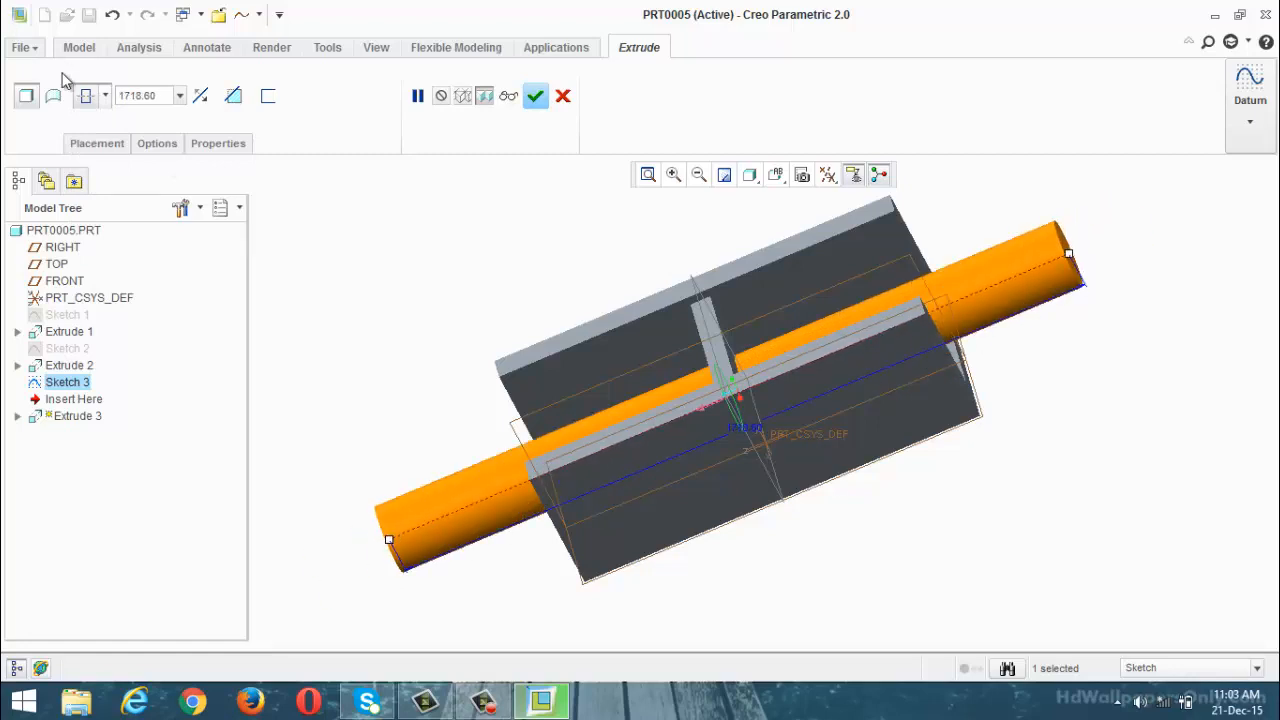
Try the depth options that extrude to a chosen surface or reference, and cancel the circle's extrusion
left_click(106, 96)
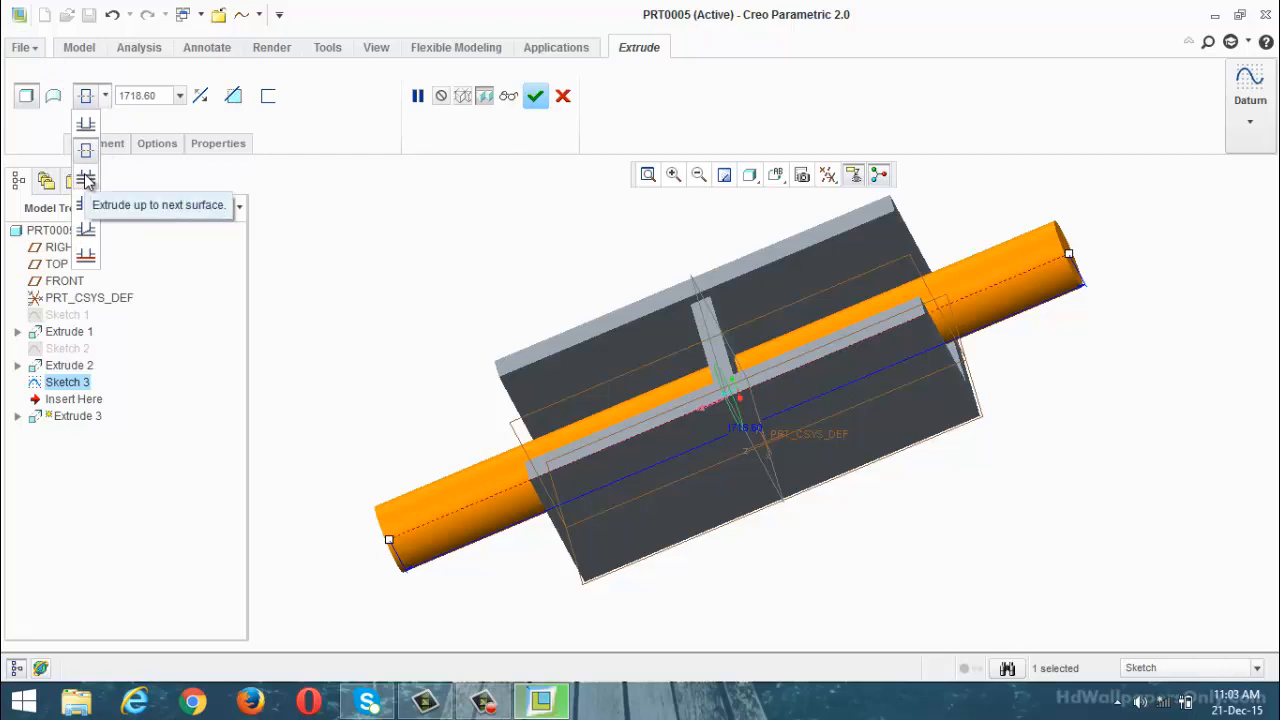
left_click(87, 231)
left_click(105, 96)
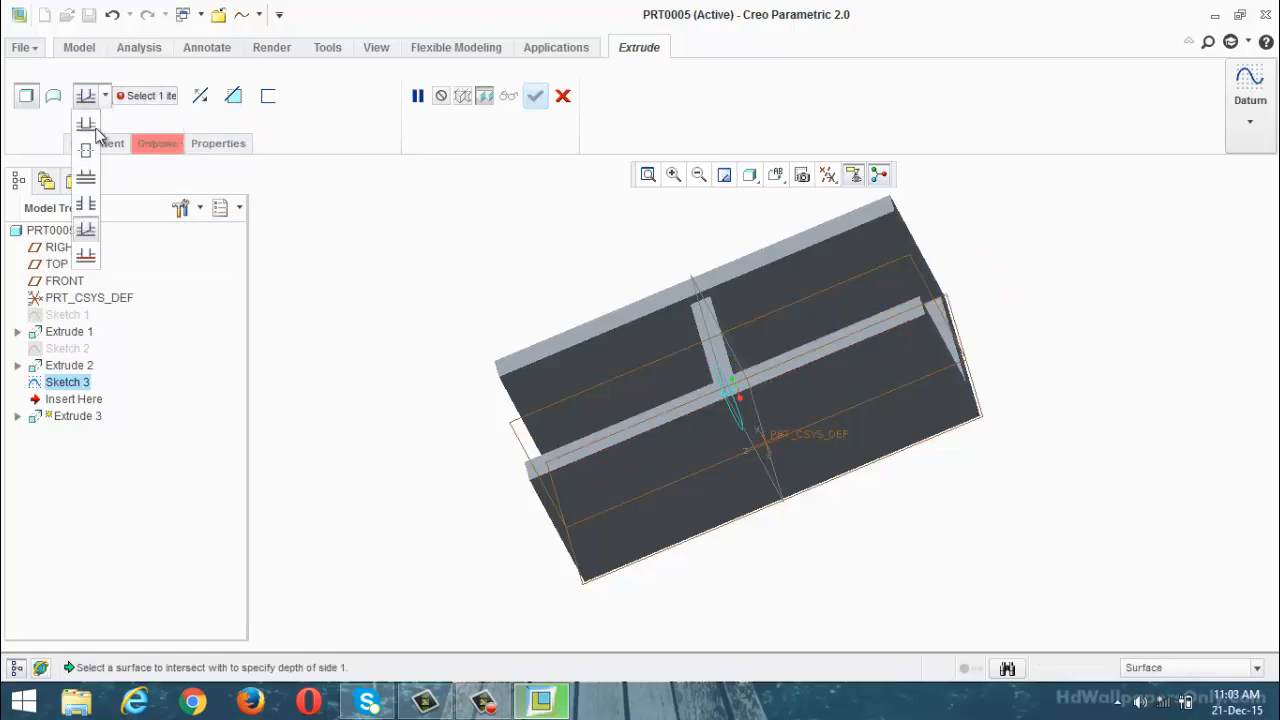
left_click(85, 258)
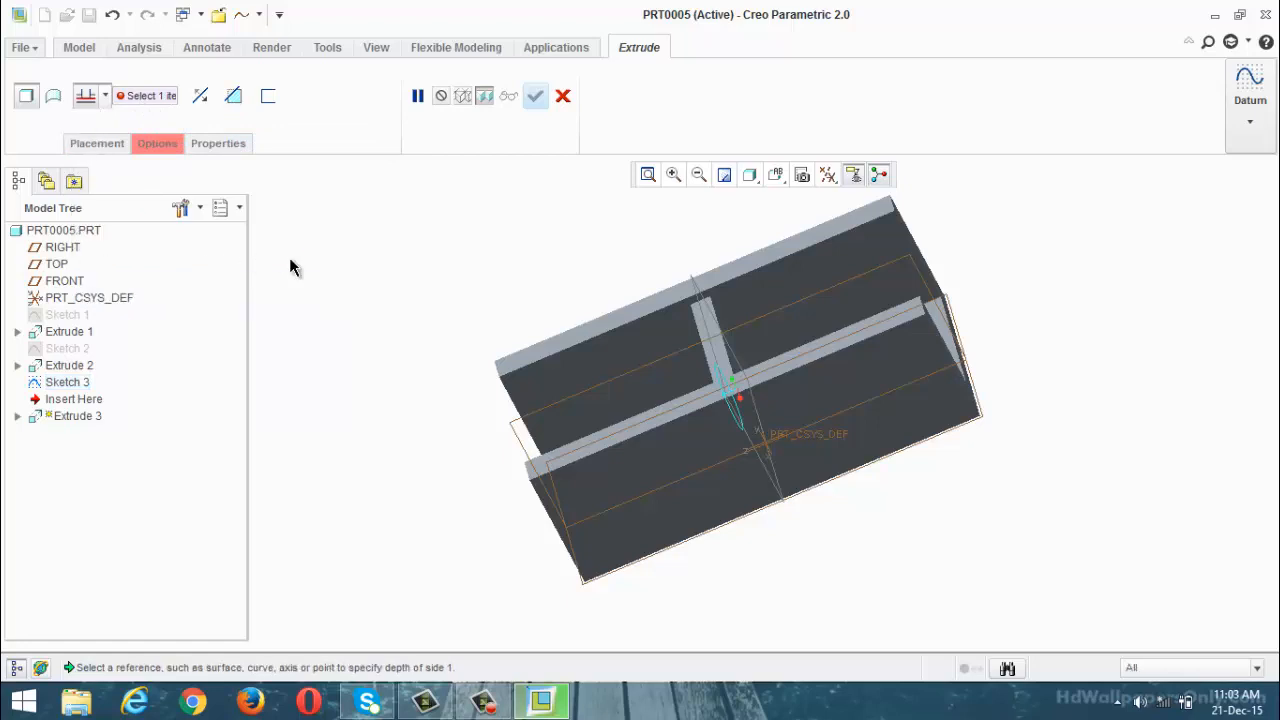
left_click(563, 95)
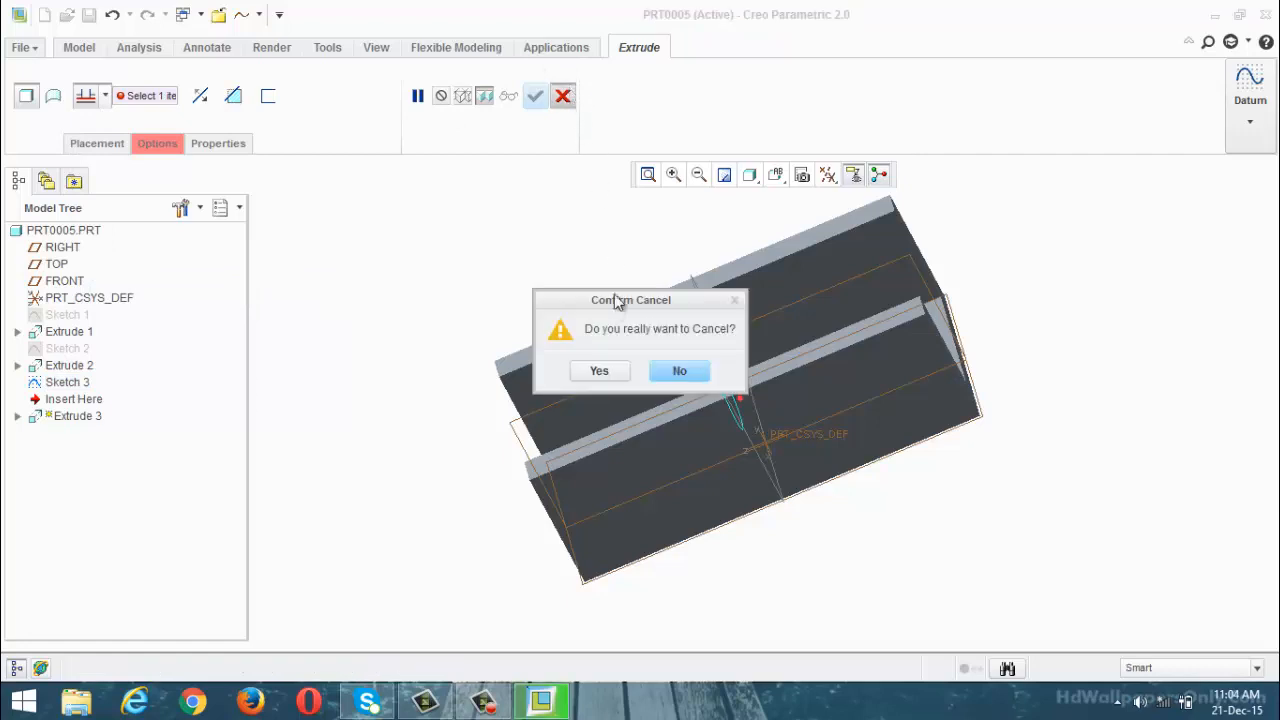
left_click(600, 369)
Start a sketch on the channel's U-shaped end face and orient the view square to the sketch plane
left_click(544, 340)
scroll(545, 341, "up", 1)
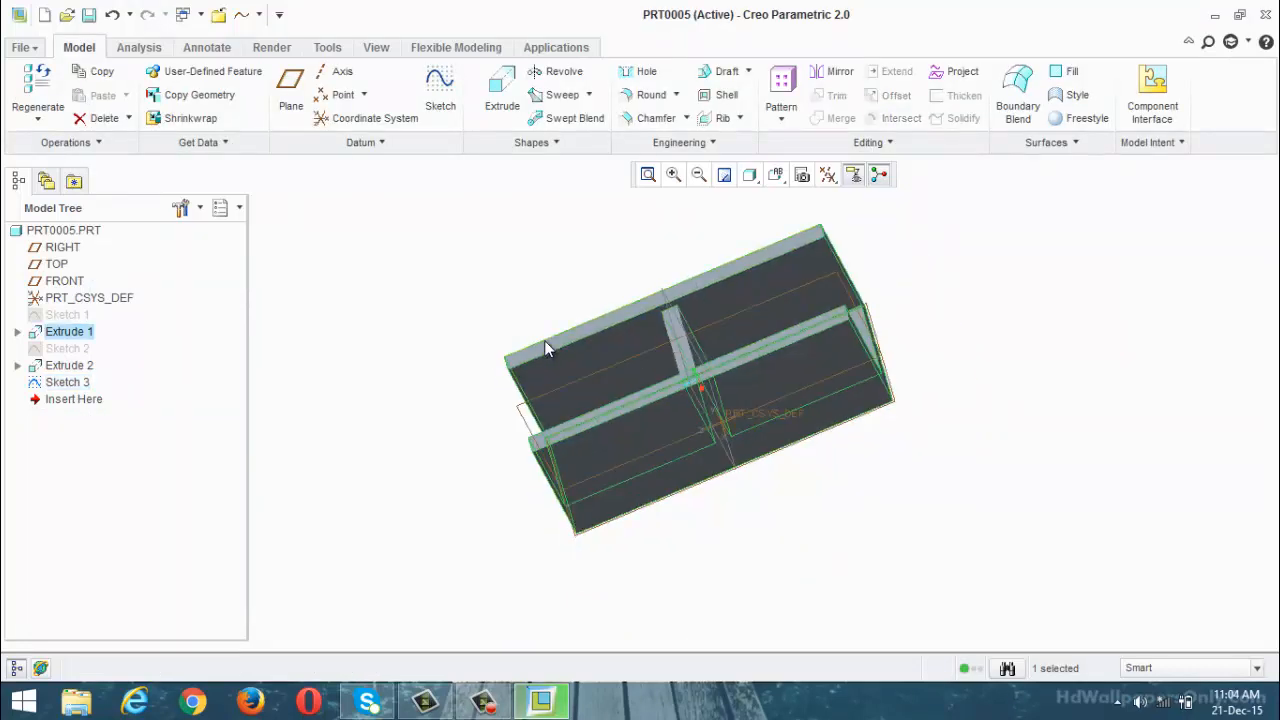
middle_click_drag(545, 341, 749, 203)
left_click(937, 425)
mouse_move(937, 425)
middle_mouse_down()
mouse_move(1014, 351)
mouse_move(1011, 389)
mouse_move(850, 334)
middle_mouse_up()
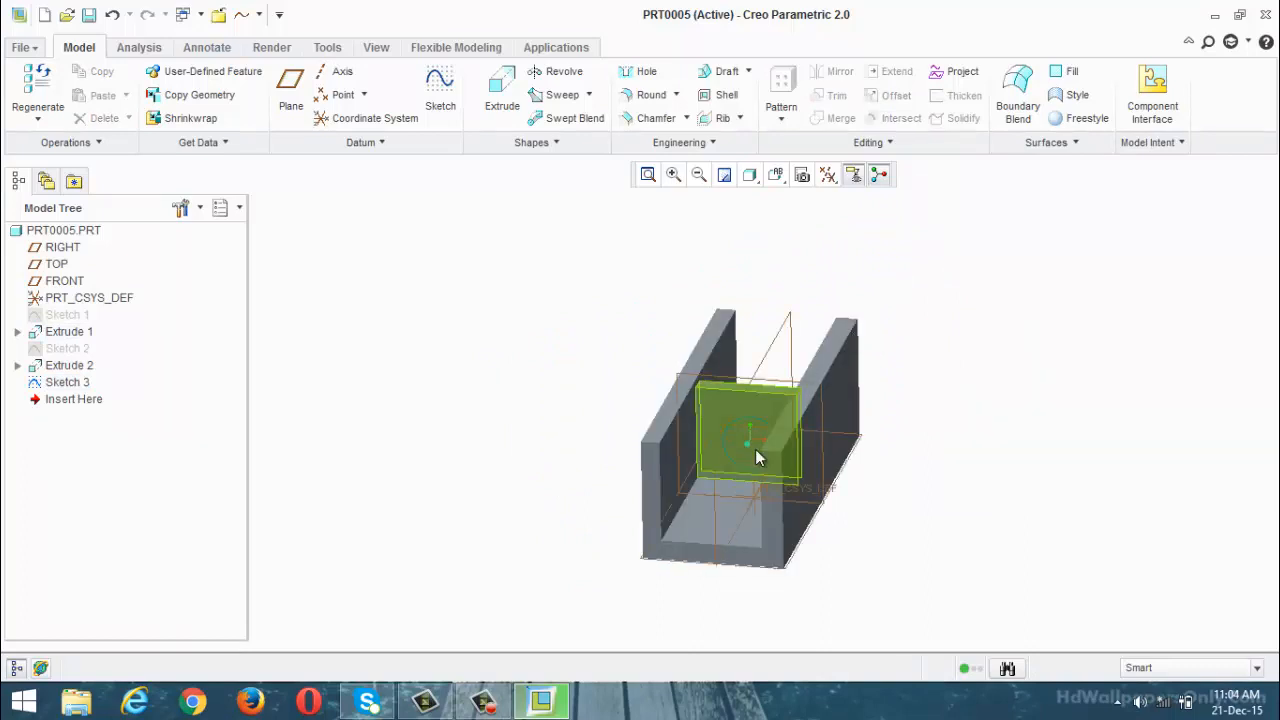
scroll(755, 451, "down", 1)
left_click(437, 100)
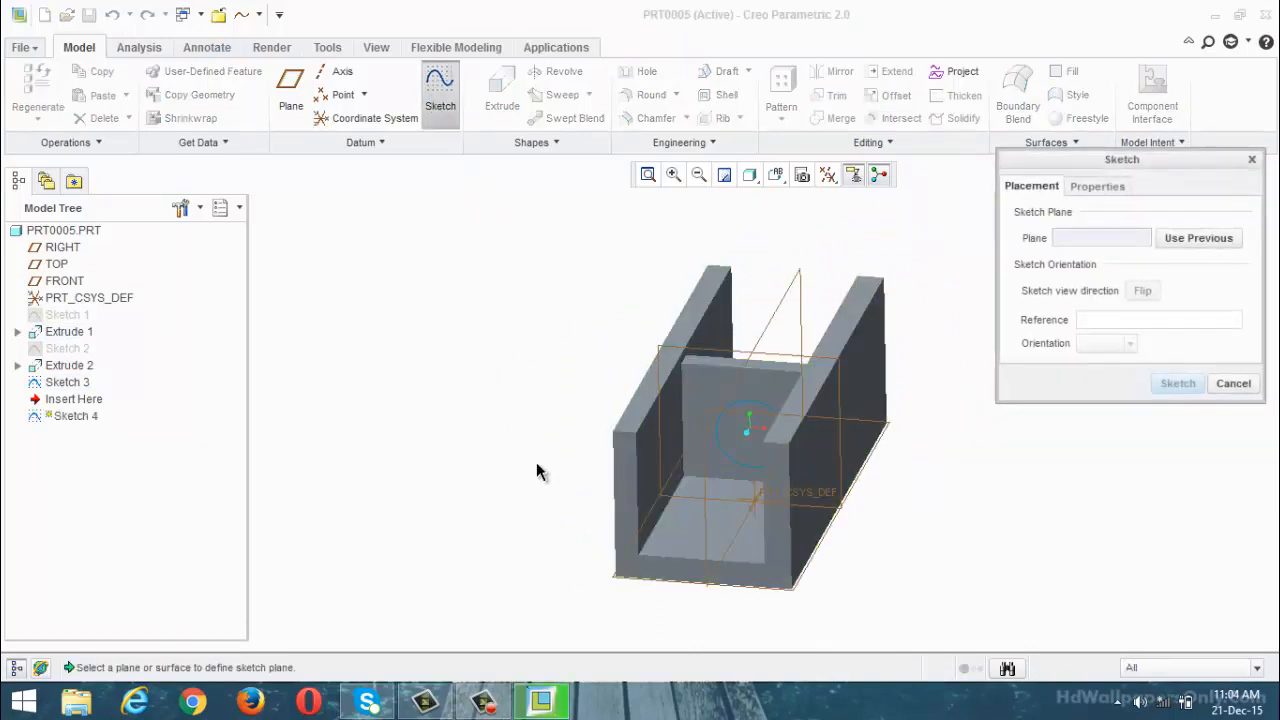
left_click(627, 497)
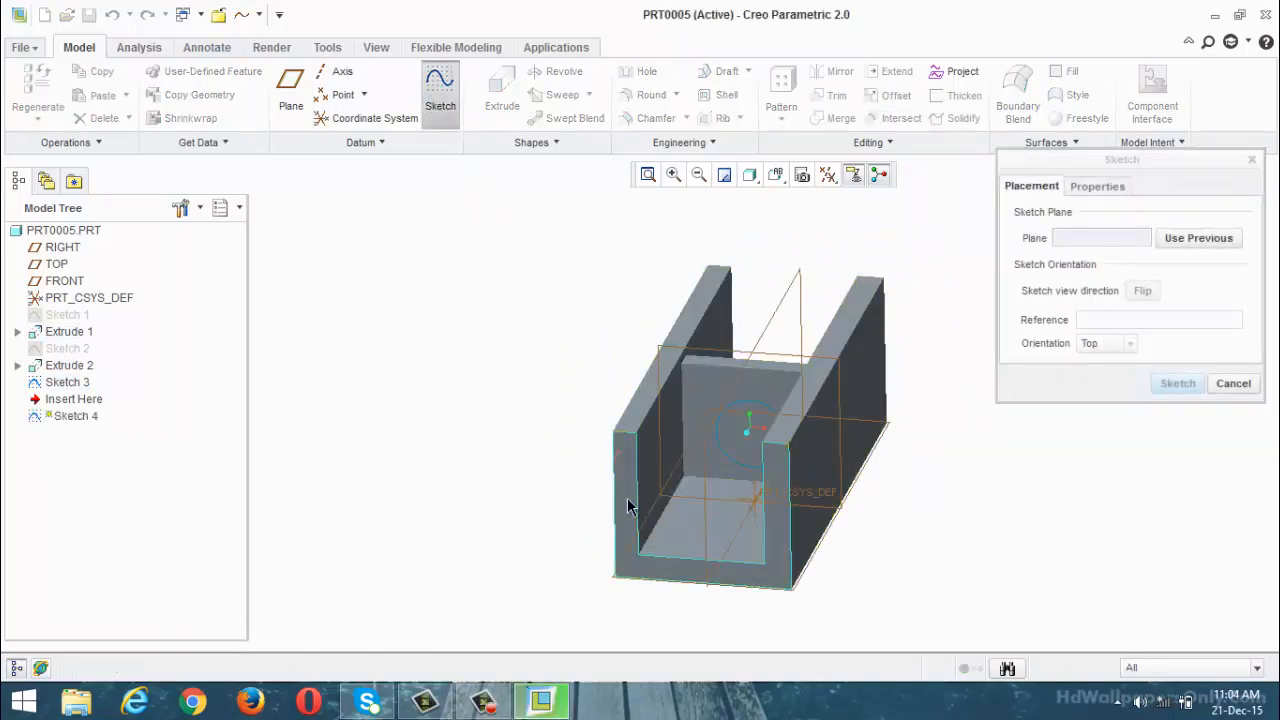
left_click(1188, 390)
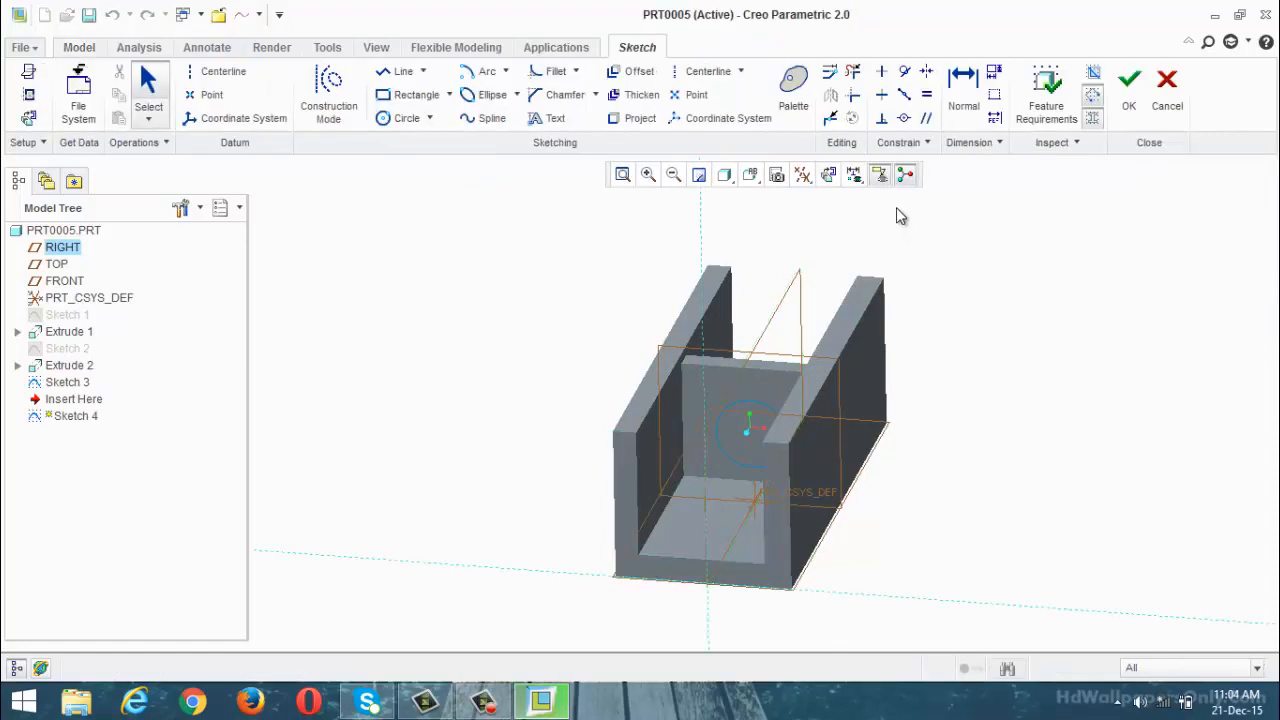
left_click(829, 175)
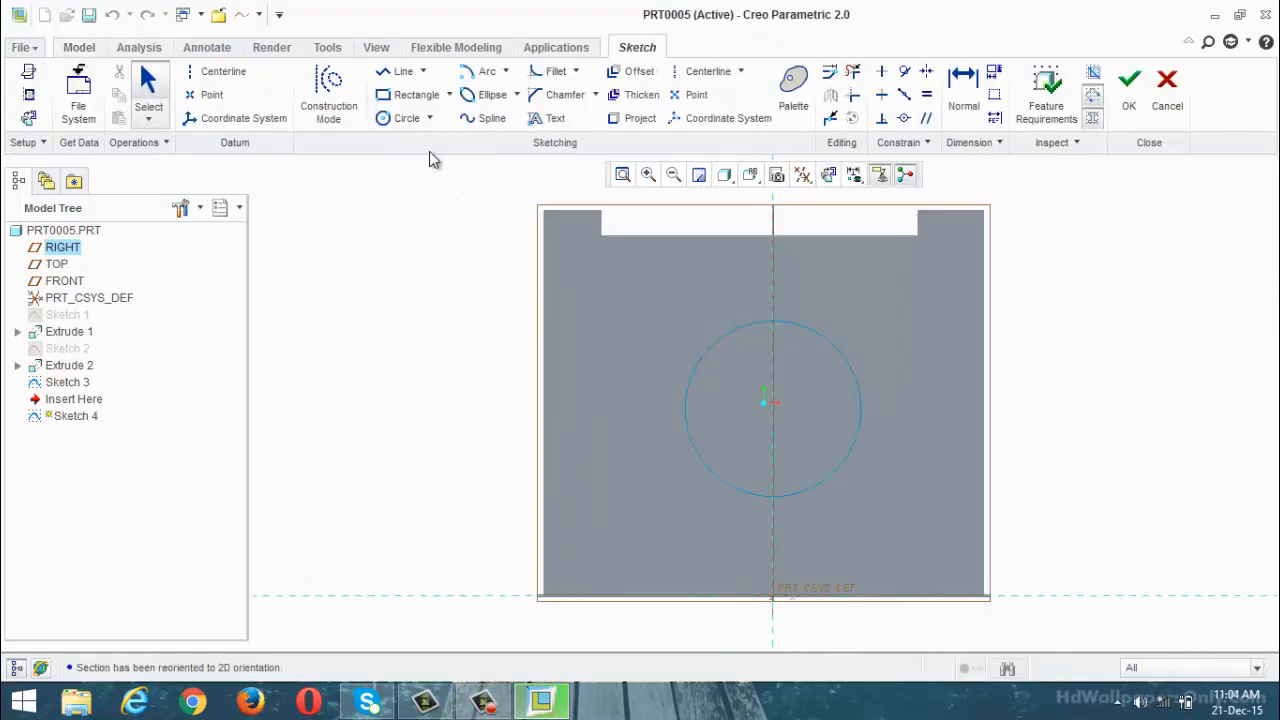
Draw a rectangle around the circle with its sides inside both channel walls, and finish the sketch
left_click(408, 94)
left_click(577, 270)
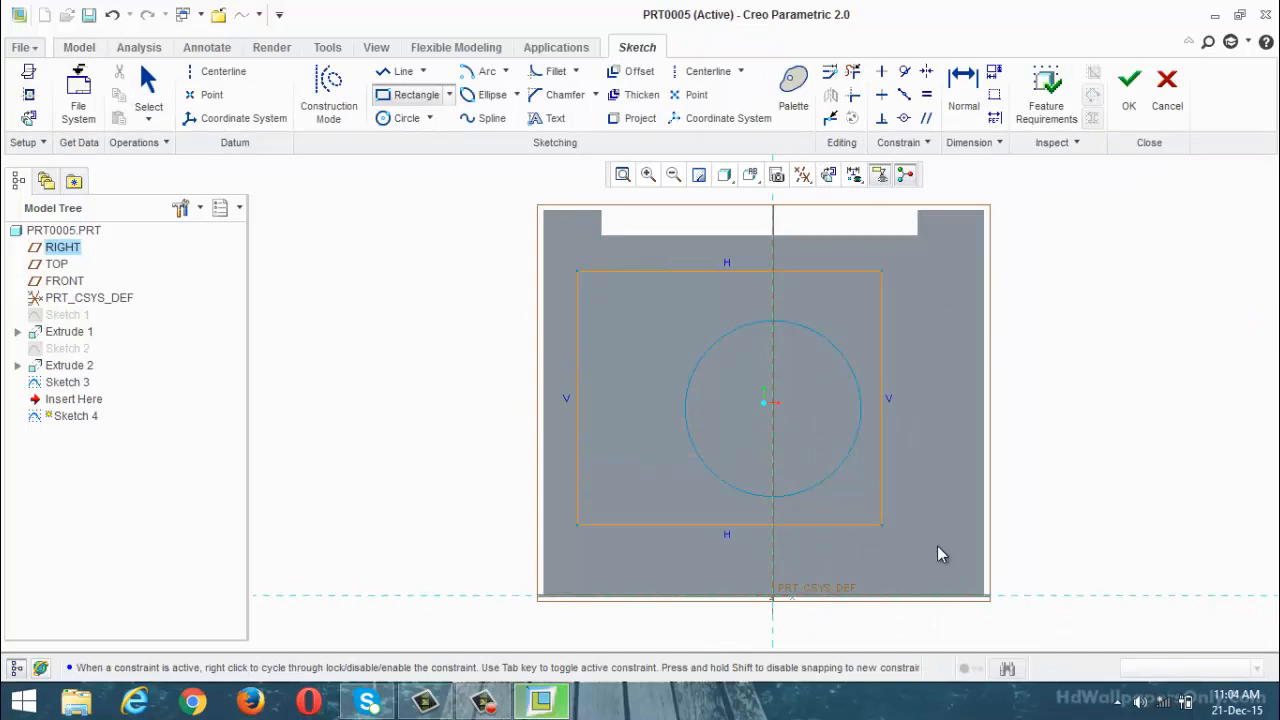
left_click(955, 550)
left_click(1129, 85)
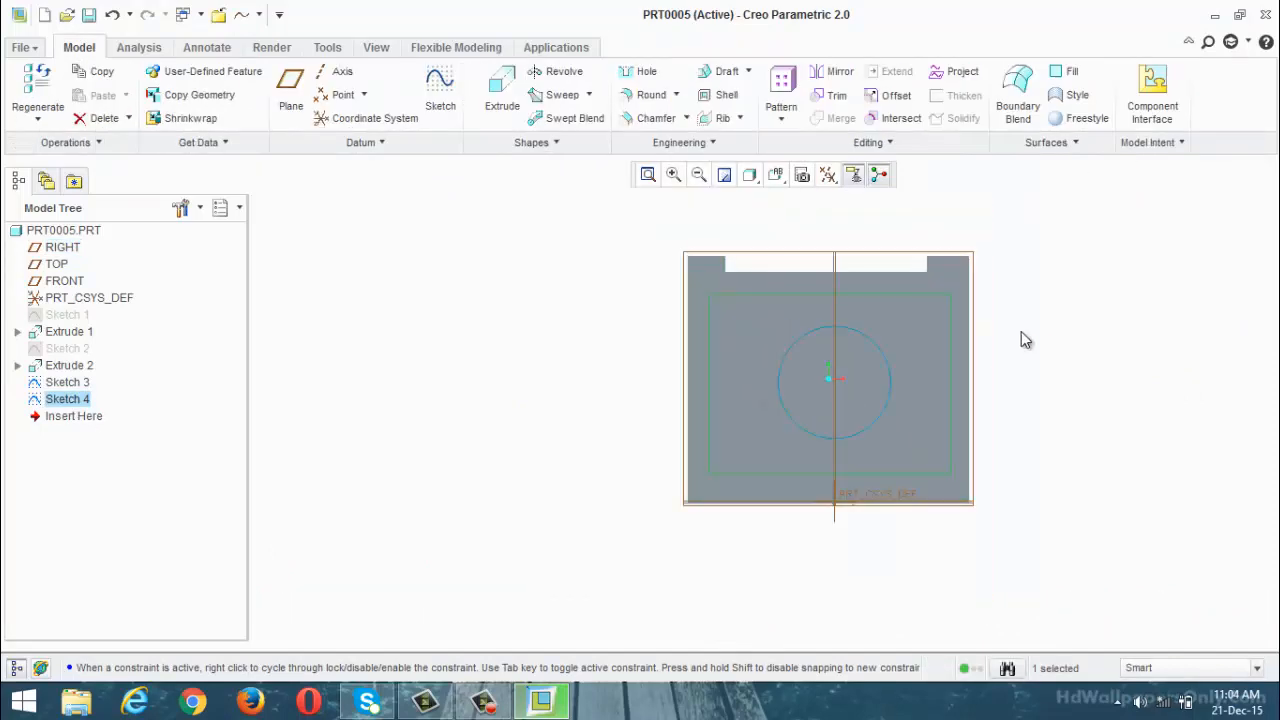
Extrude the rectangle outward from the channel's end face to a depth of 48, closing that end
left_click(502, 95)
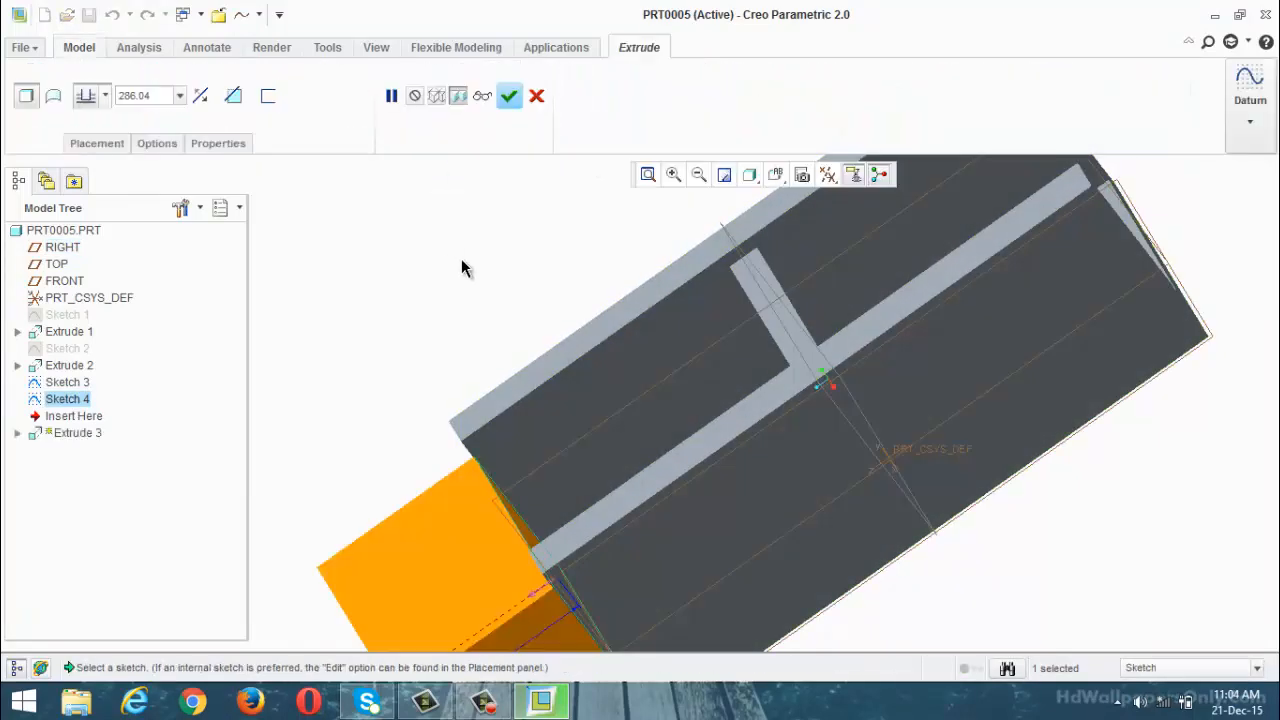
middle_click_drag(461, 266, 496, 197)
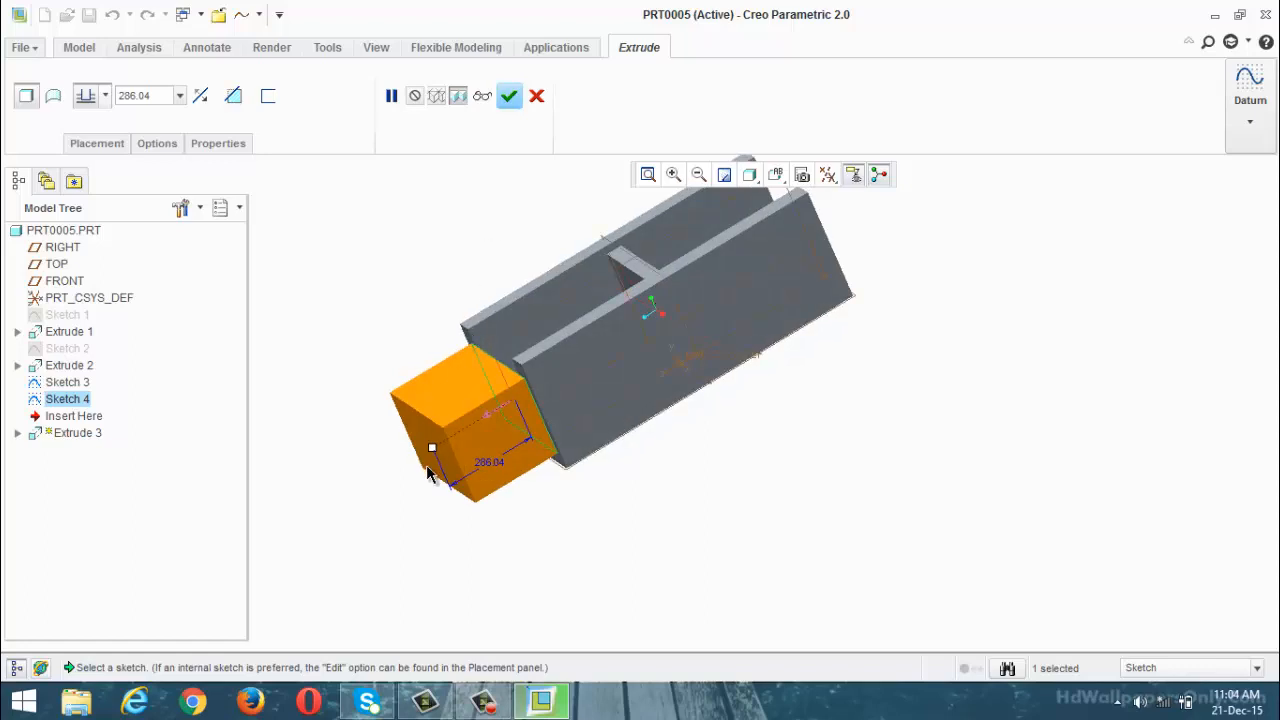
middle_click_drag(434, 469, 453, 387)
scroll(453, 387, "down", 2)
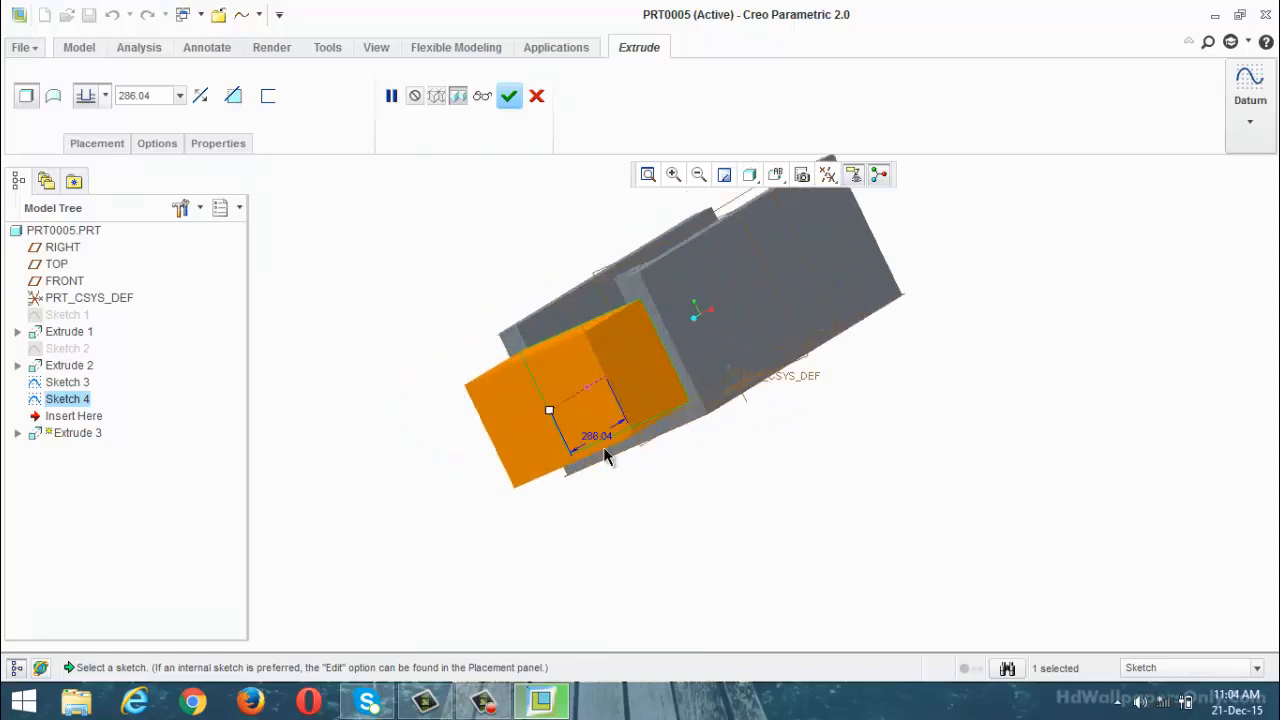
left_click_drag(550, 411, 597, 386)
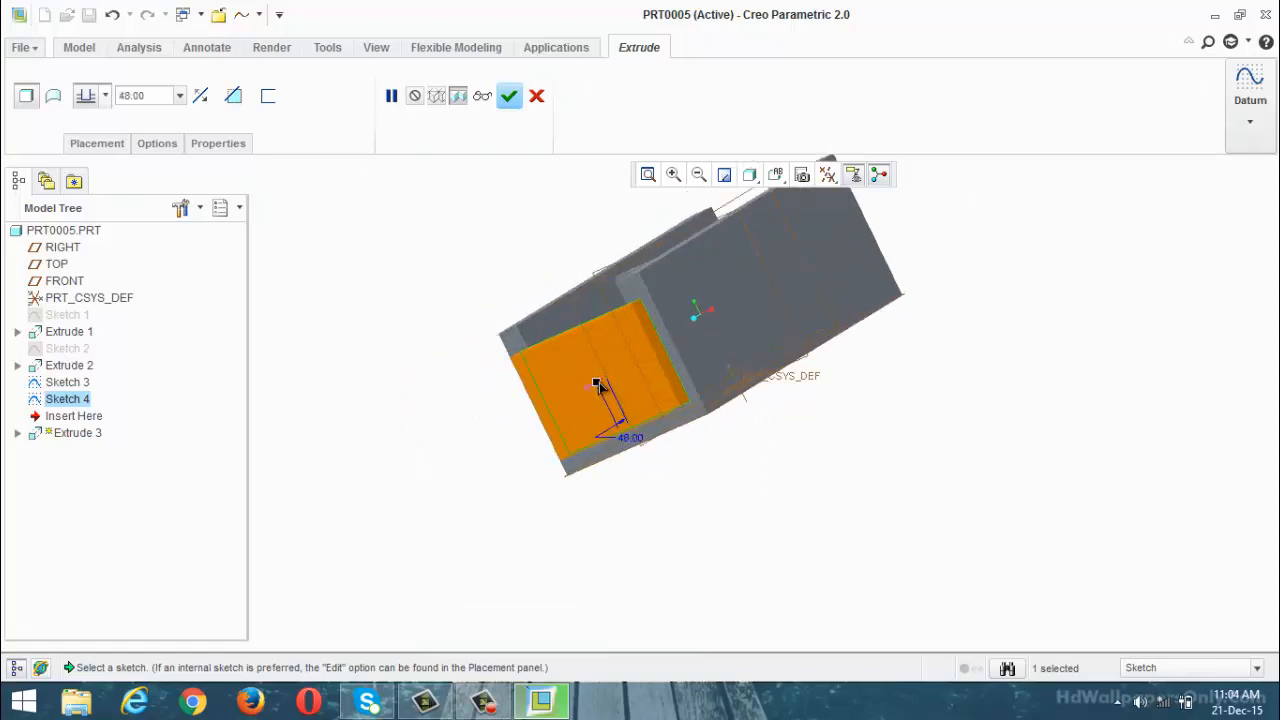
left_click(509, 95)
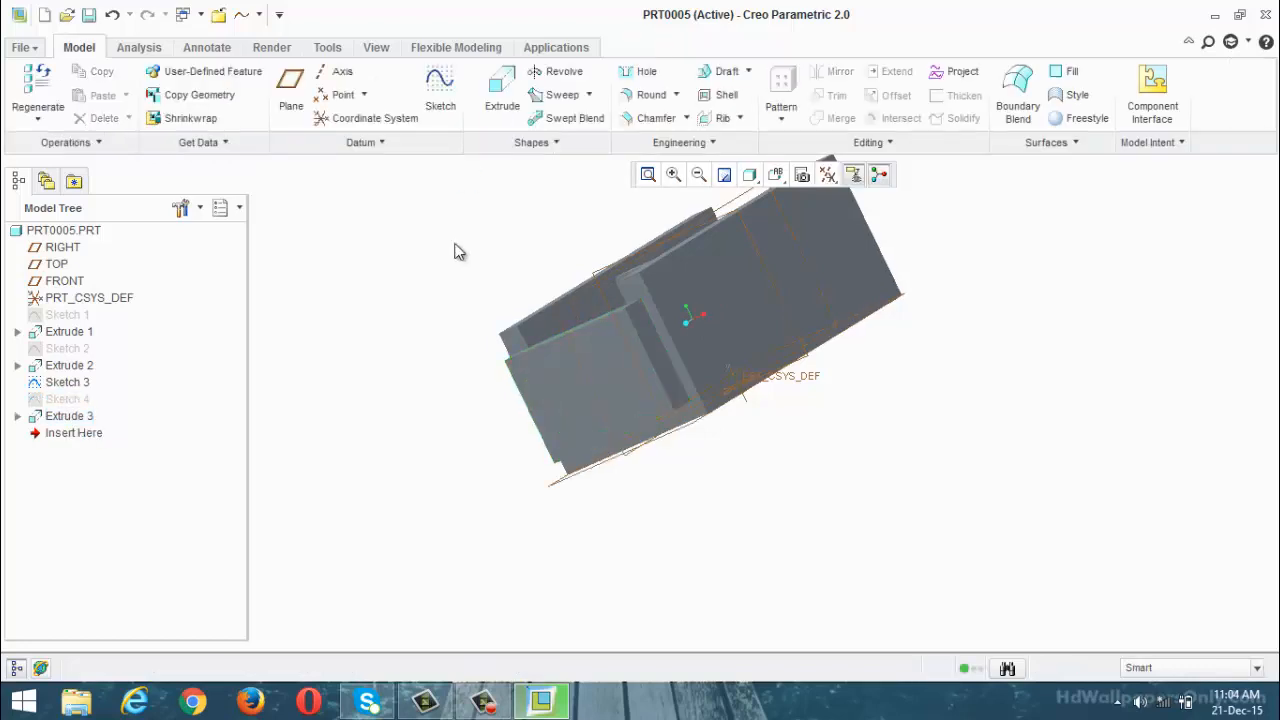
Start a new extrusion with its depth set to extrude up to the next surface
middle_click_drag(376, 267, 670, 315)
middle_click_drag(594, 409, 504, 316)
mouse_move(466, 411)
middle_mouse_down()
mouse_move(535, 510)
mouse_move(654, 486)
mouse_move(592, 385)
mouse_move(451, 491)
mouse_move(483, 418)
middle_mouse_up()
scroll(512, 376, "up", 4)
mouse_move(512, 376)
middle_mouse_down()
mouse_move(529, 343)
mouse_move(517, 360)
middle_mouse_up()
left_click(503, 100)
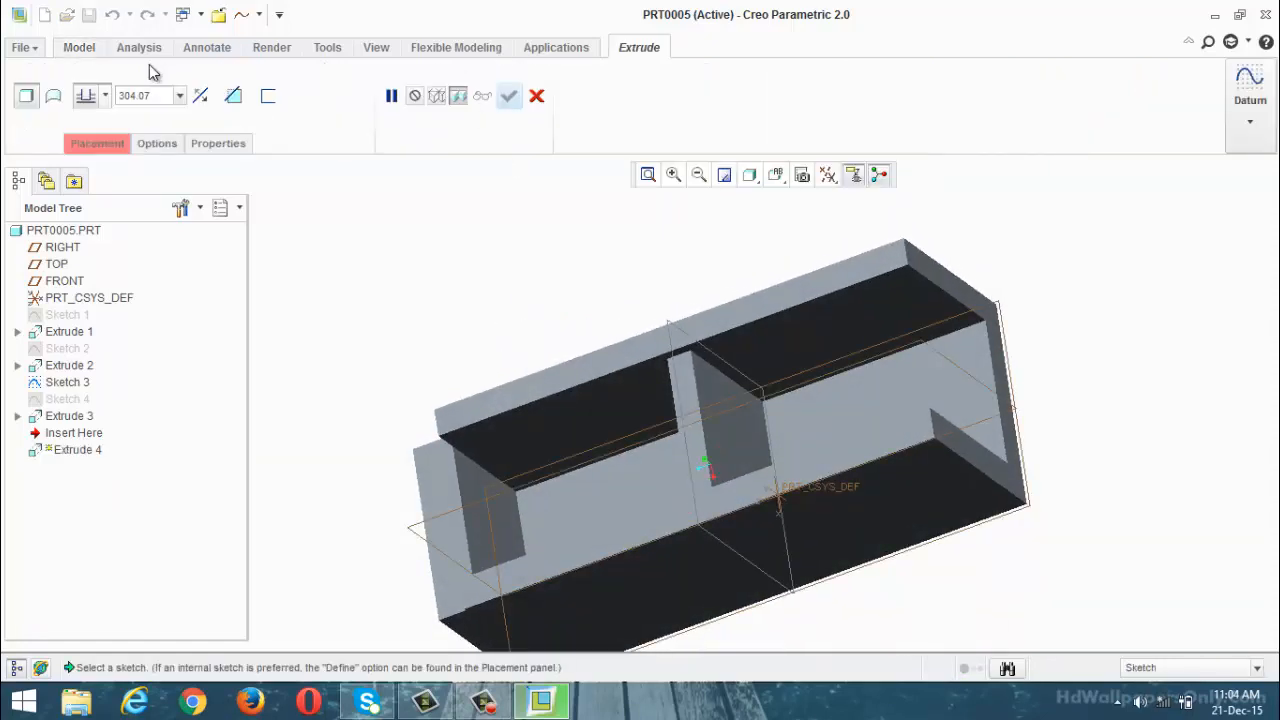
left_click(105, 96)
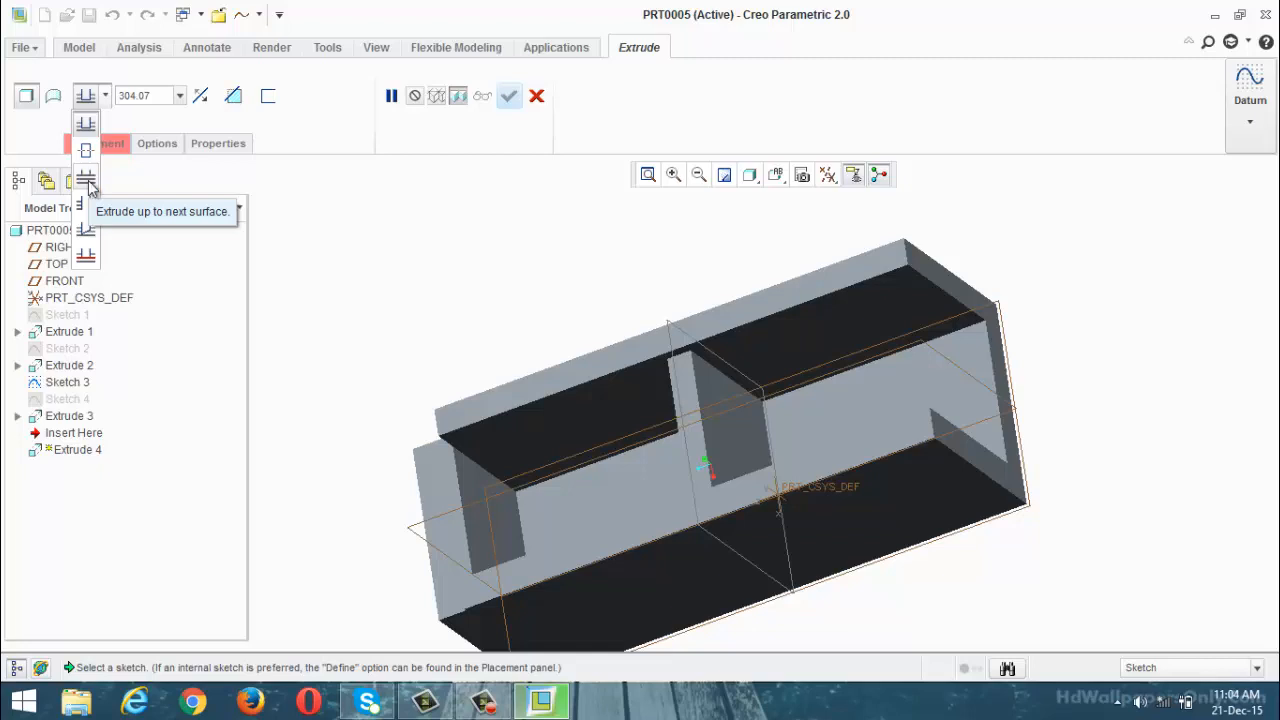
left_click(87, 182)
Use the circle sketch on the cross wall as the extrusion's profile and complete the extrusion toward the end plate
middle_click_drag(412, 275, 498, 264)
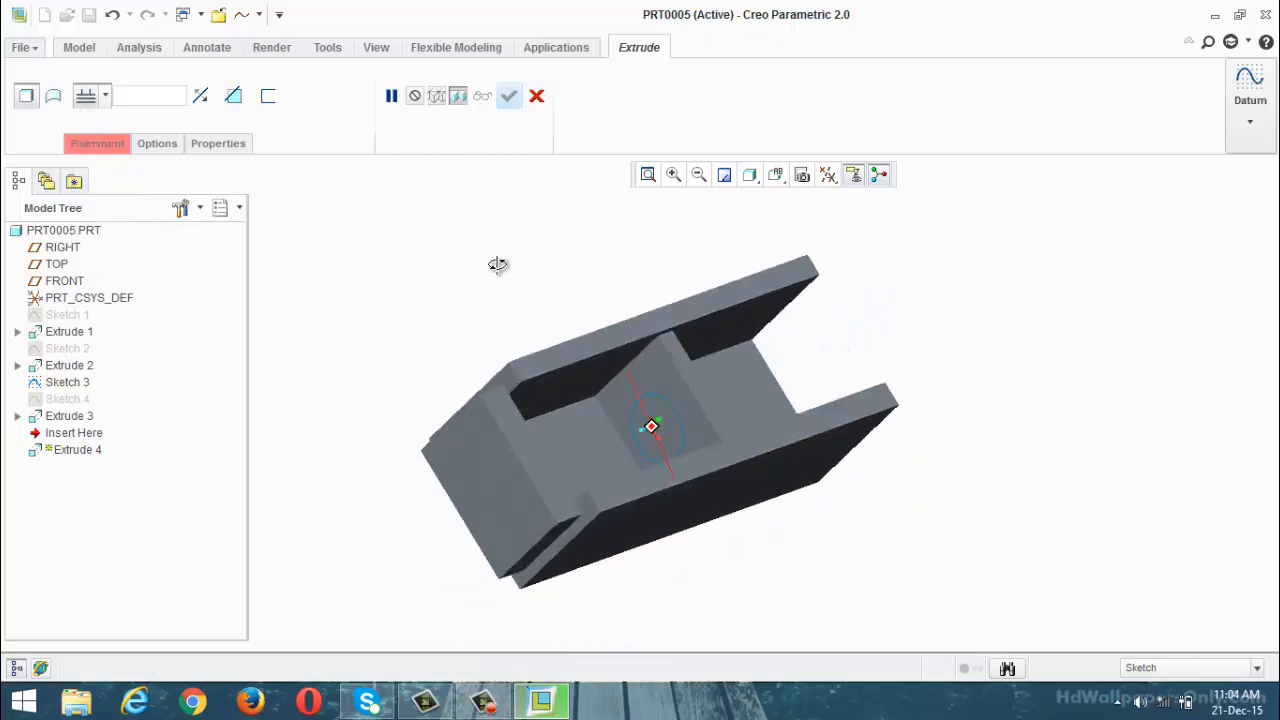
scroll(620, 380, "down", 2)
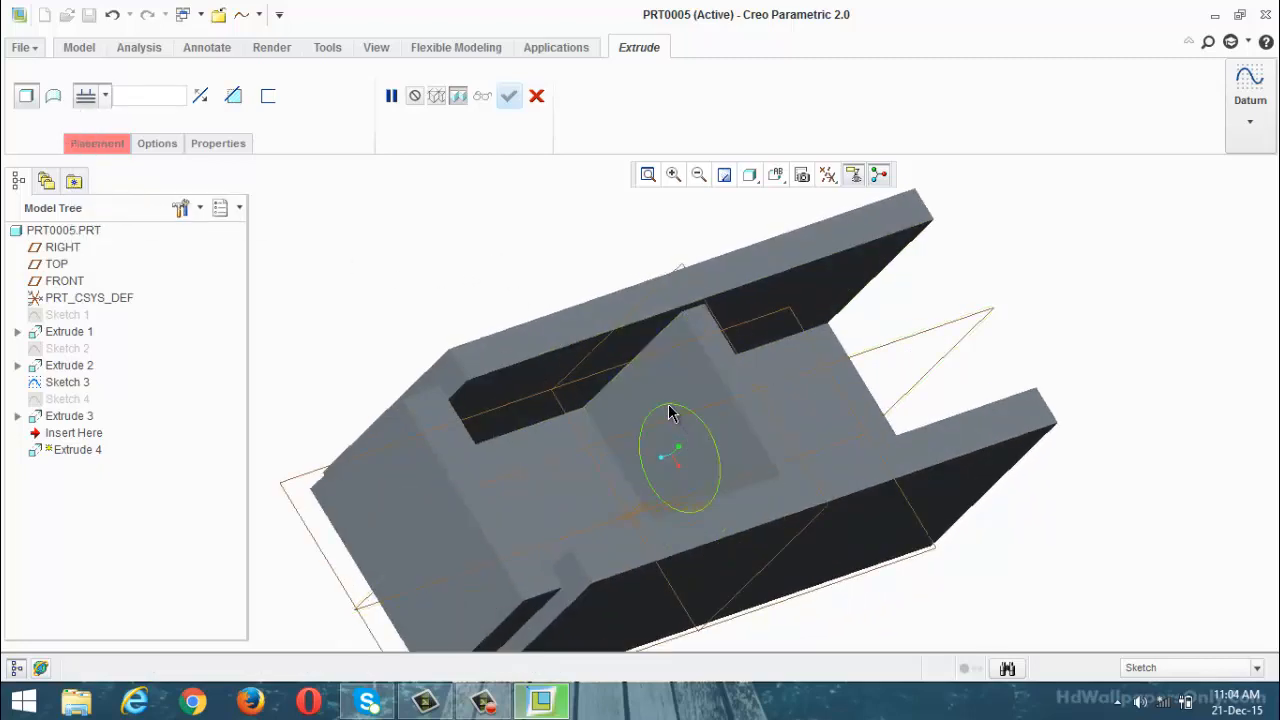
left_click(669, 413)
middle_click_drag(669, 414, 502, 433)
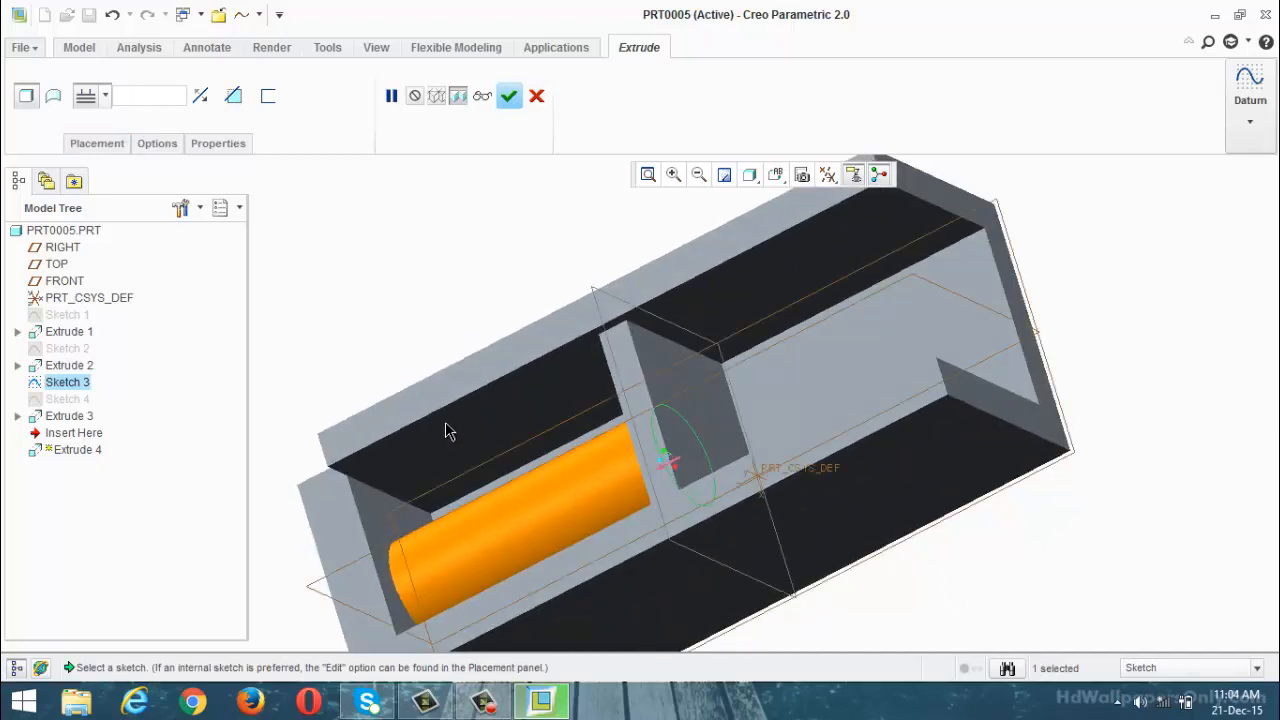
scroll(574, 512, "up", 3)
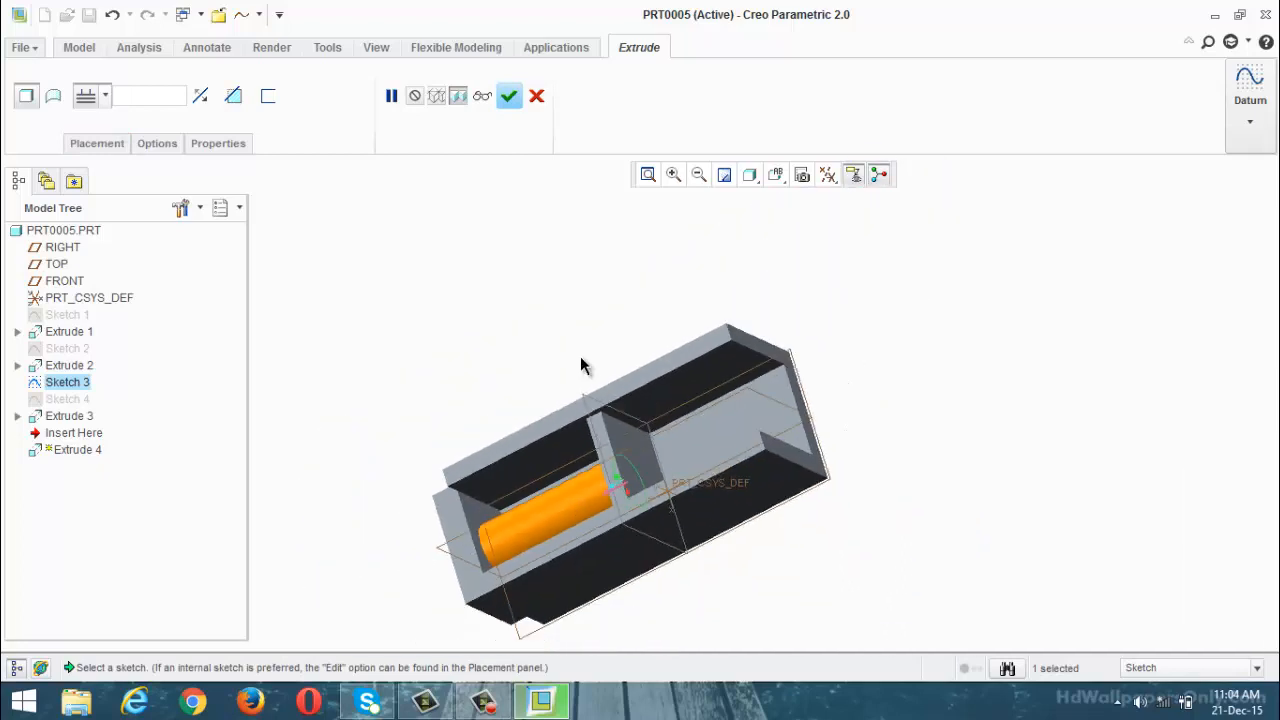
left_click(509, 96)
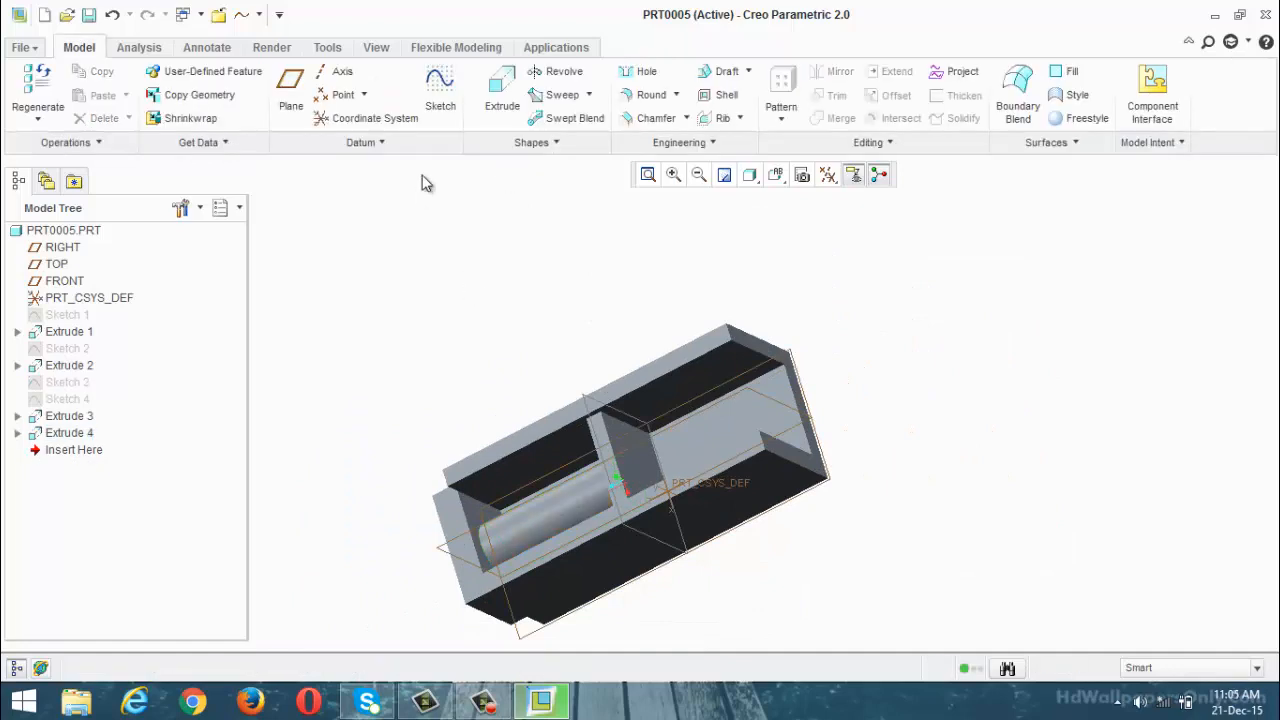
Sketch a rectangle on the channel's open end face, just inside the face outline, and finish the sketch
left_click(441, 95)
scroll(820, 351, "down", 3)
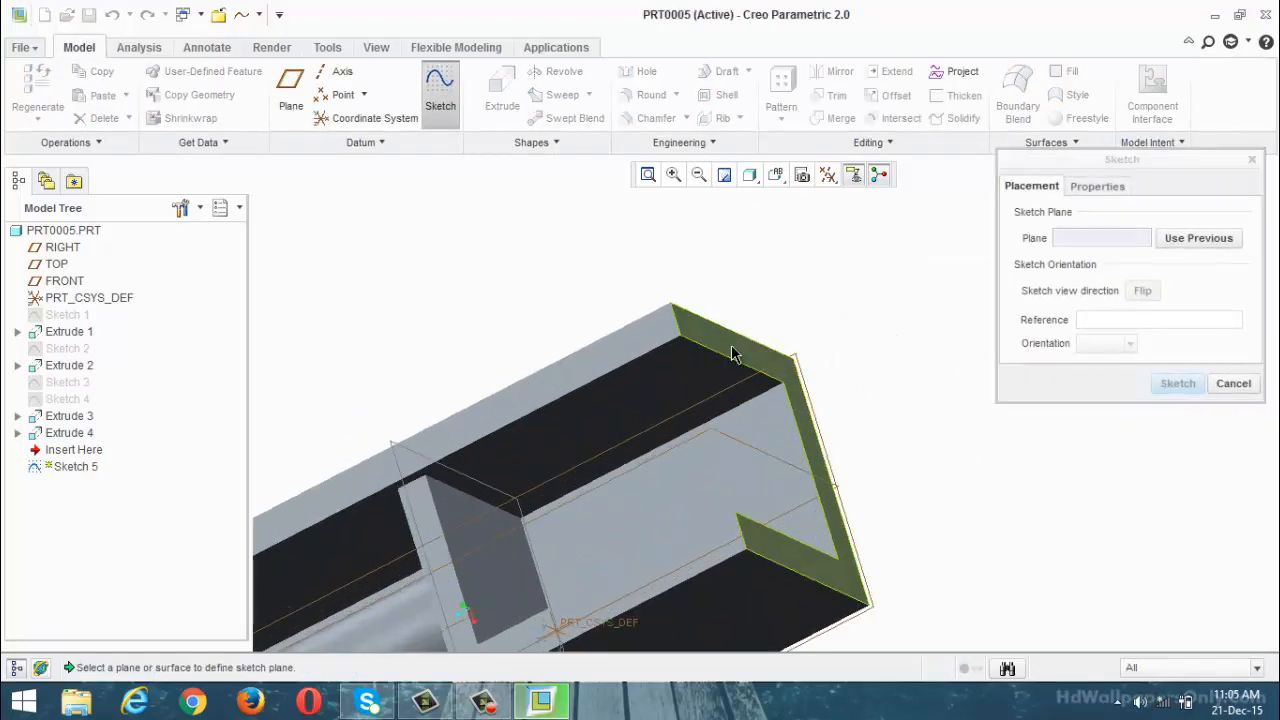
left_click(732, 354)
left_click(1177, 383)
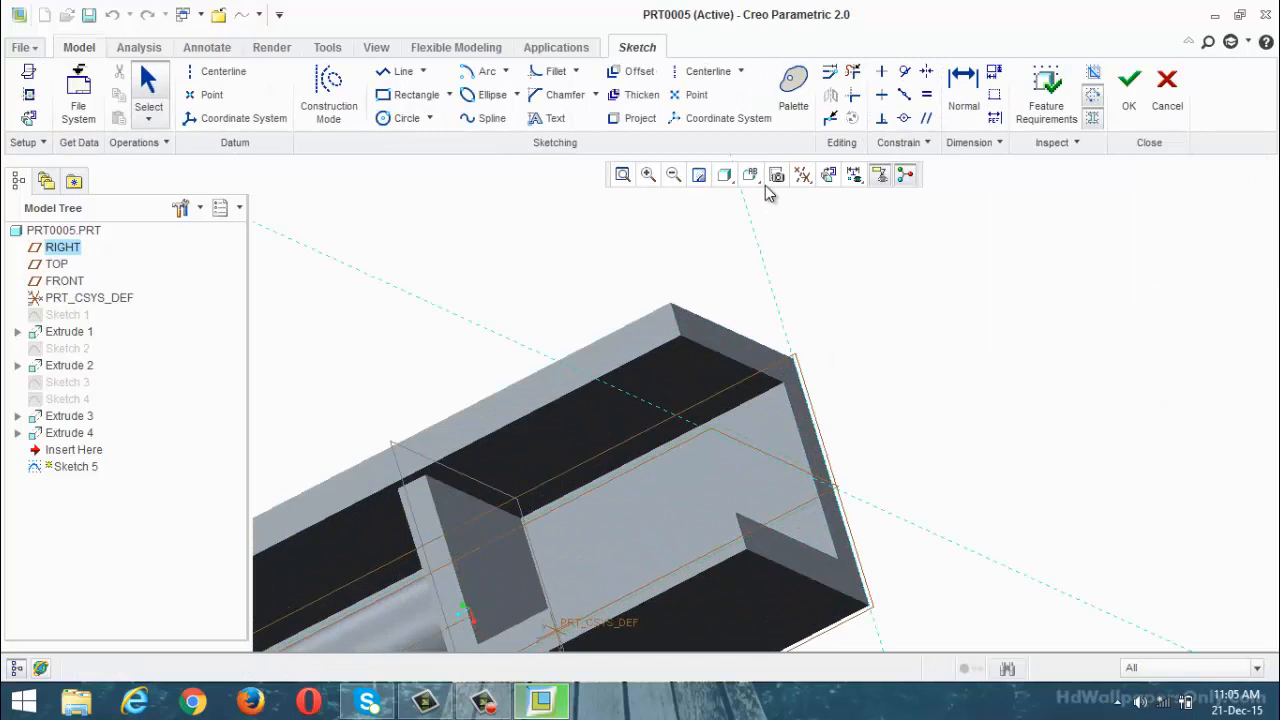
left_click(826, 176)
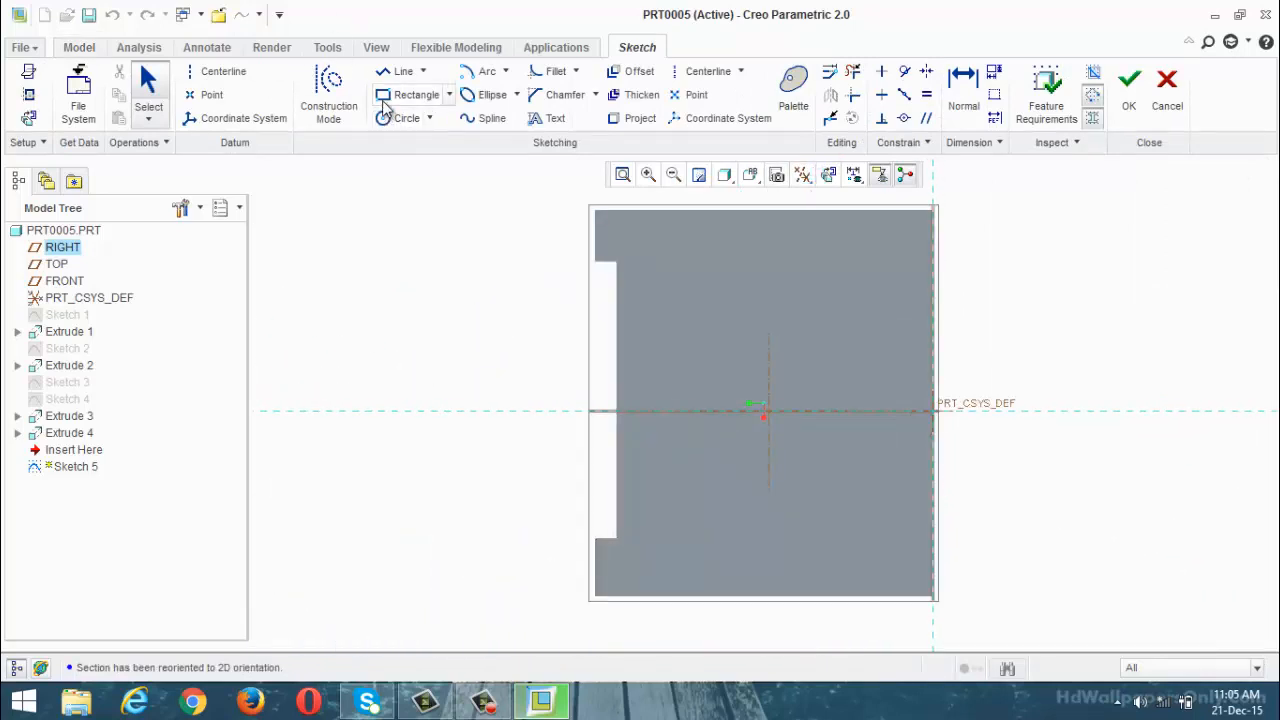
left_click(410, 94)
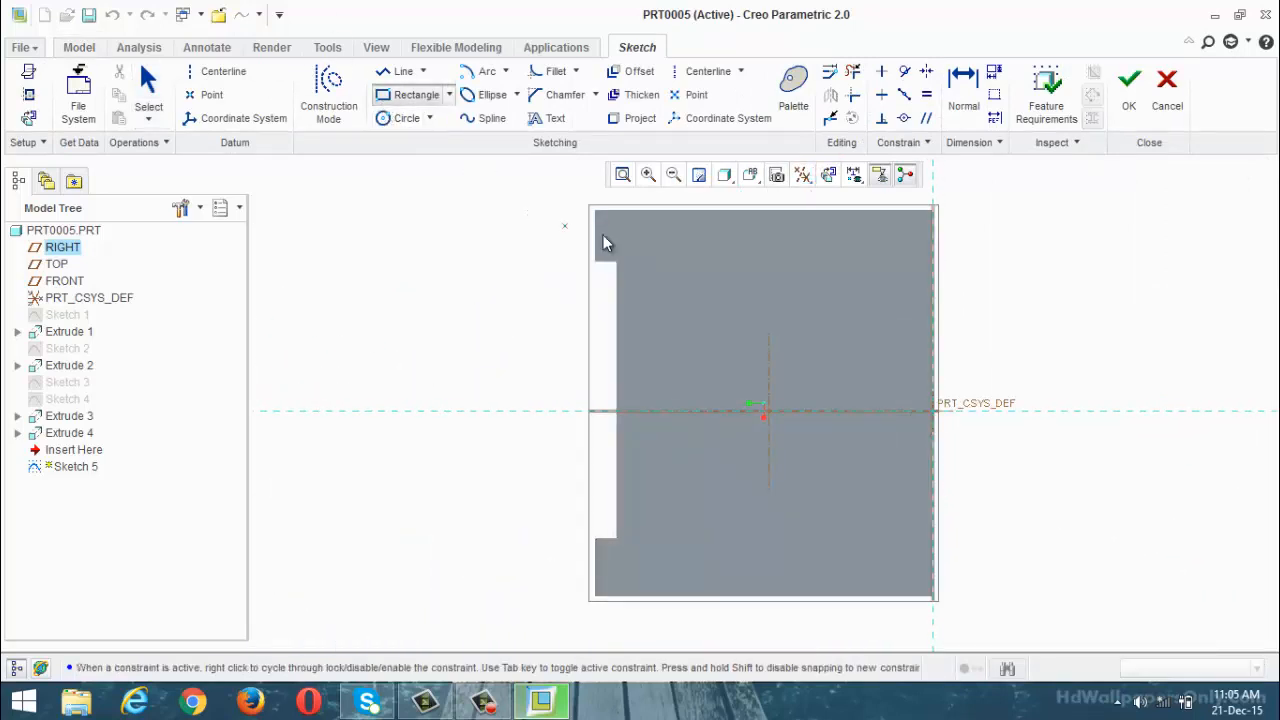
left_click(918, 577)
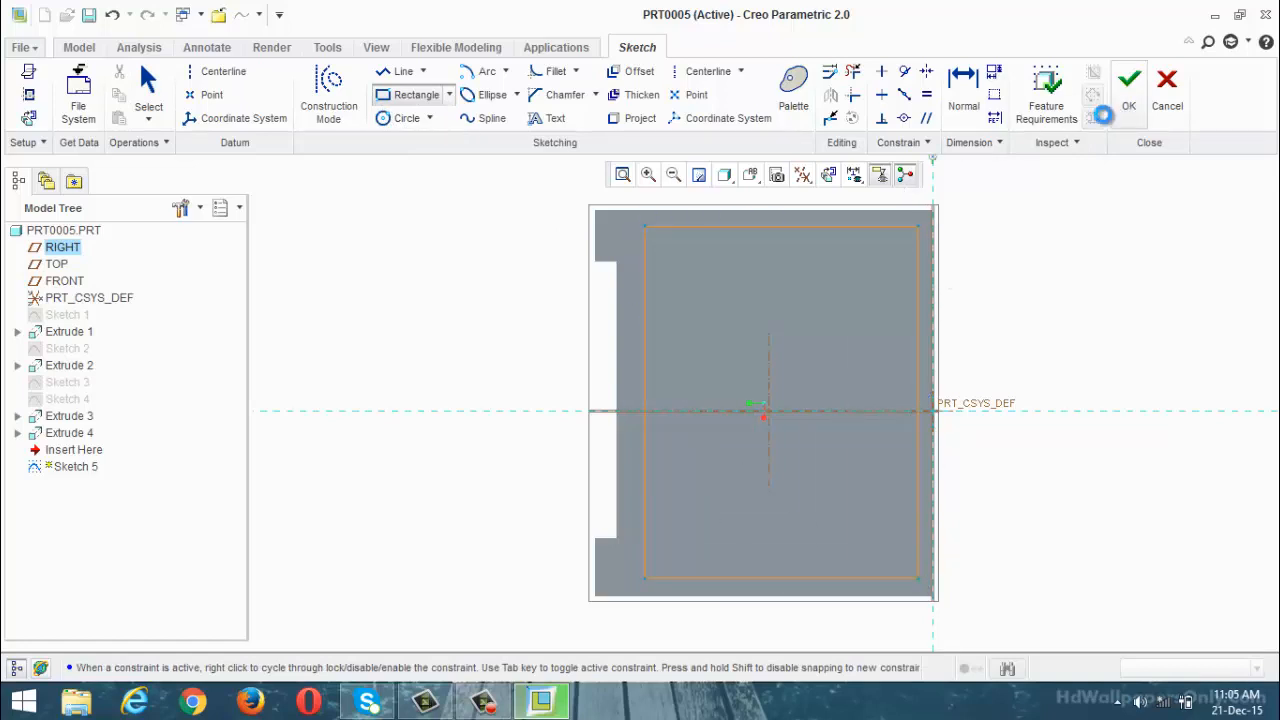
left_click(1128, 88)
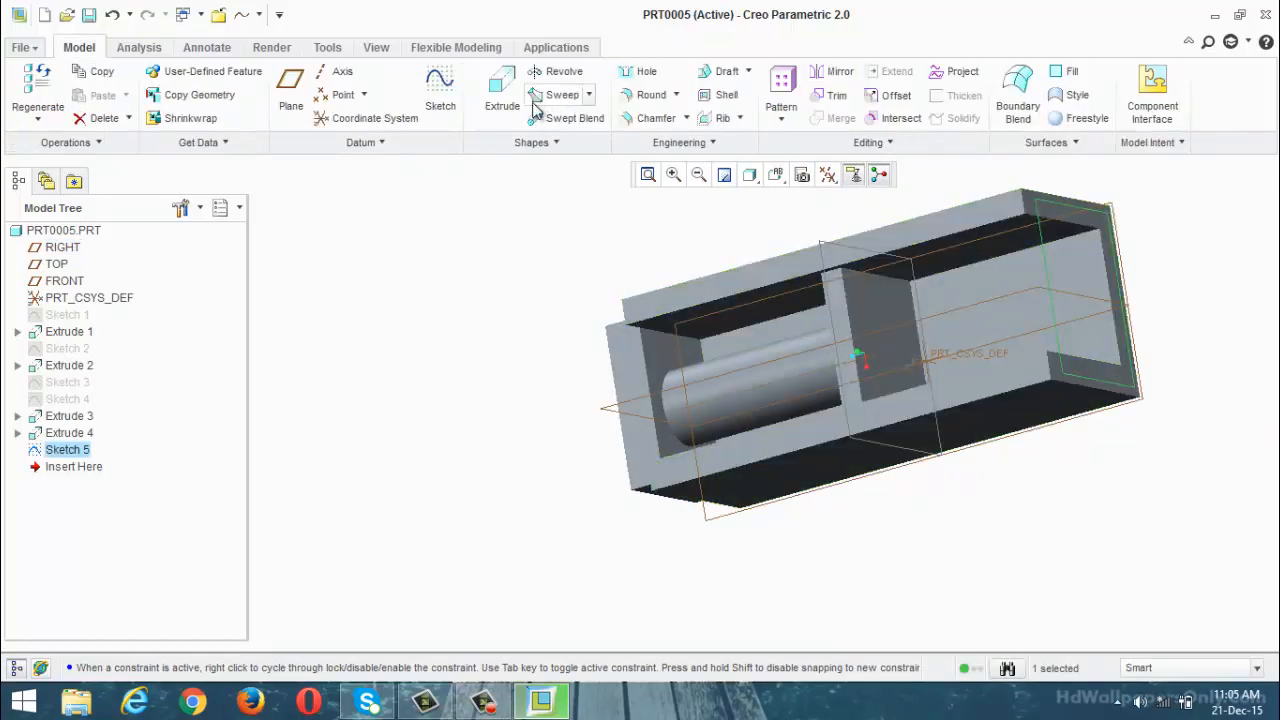
Extrude the end-face rectangle a short distance outward to form a plate closing the channel's open end
left_click(501, 92)
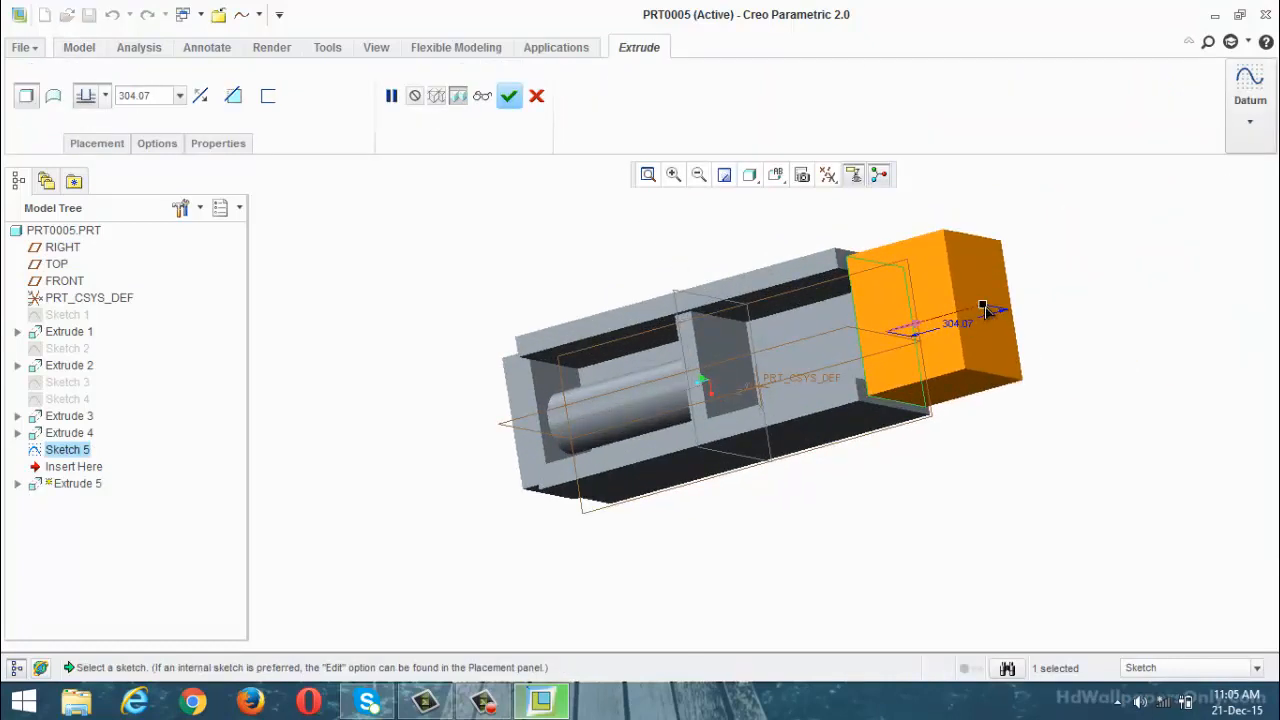
left_click_drag(983, 305, 858, 262)
left_click(509, 96)
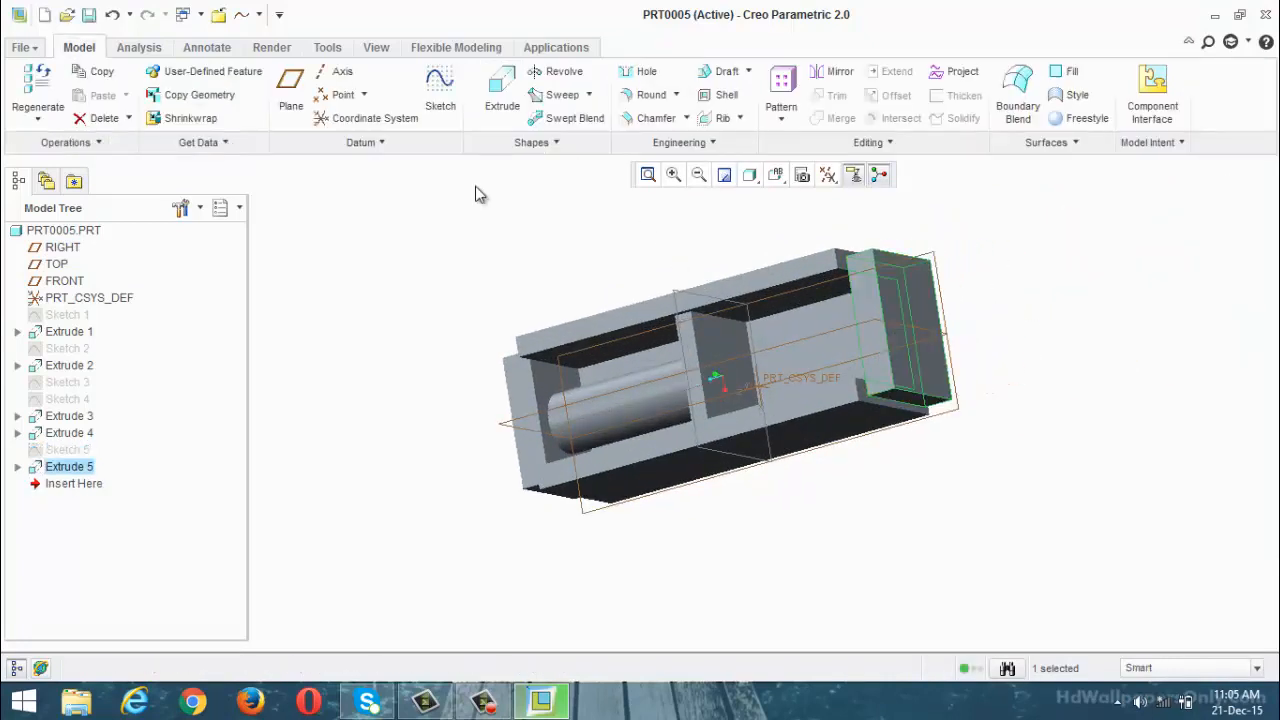
Sketch a smaller rectangle on the cross wall's face opposite the cylinder and finish the sketch
left_click(440, 90)
scroll(605, 325, "up", 2)
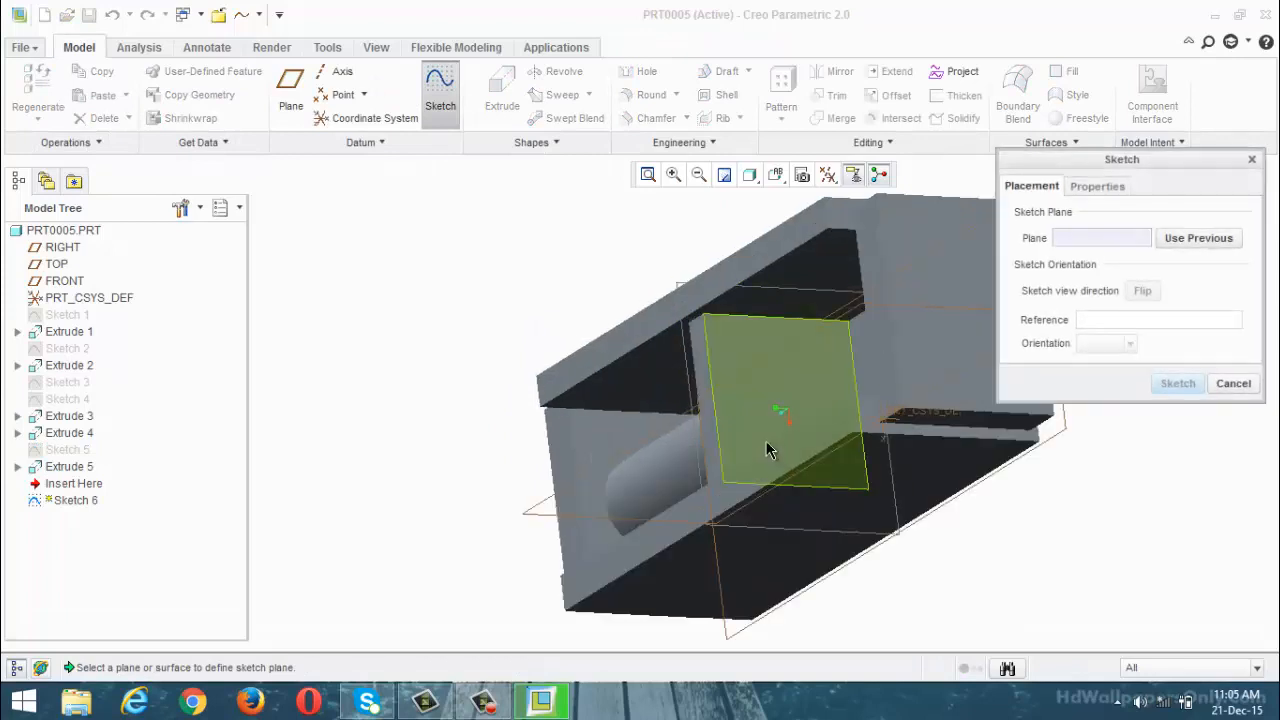
left_click(768, 444)
left_click(1177, 383)
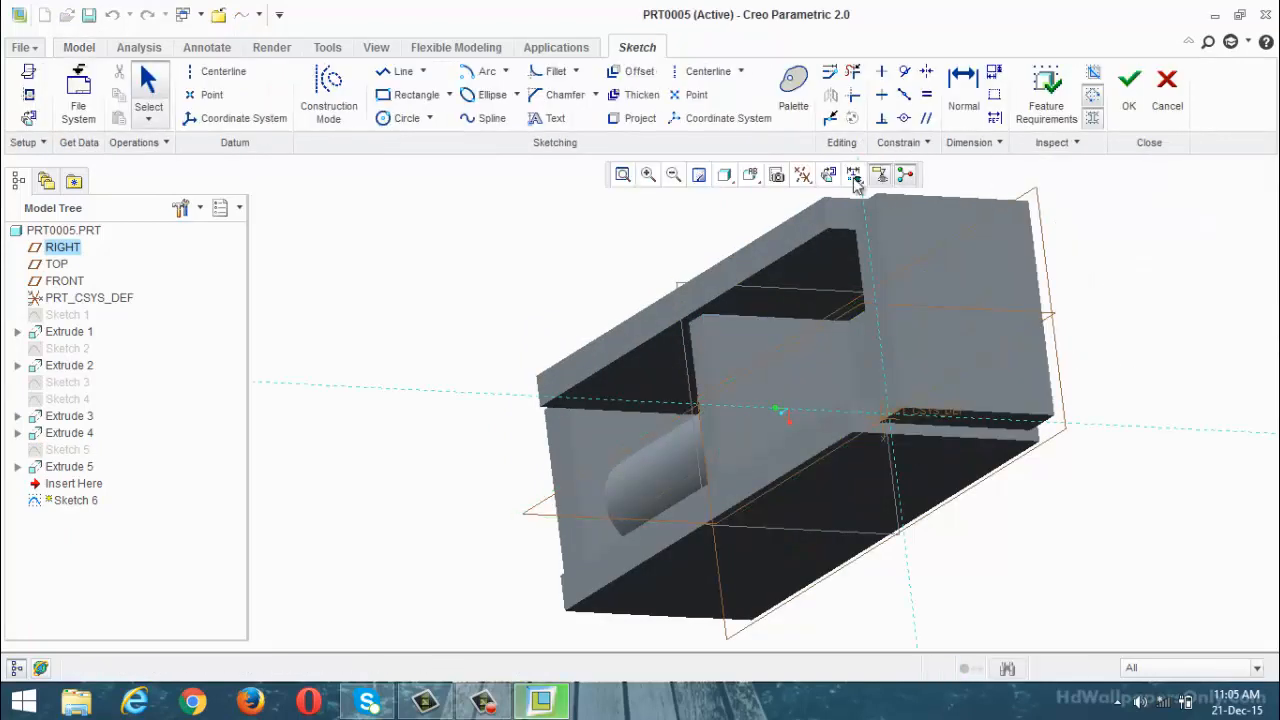
left_click(410, 94)
left_click(696, 346)
left_click(880, 487)
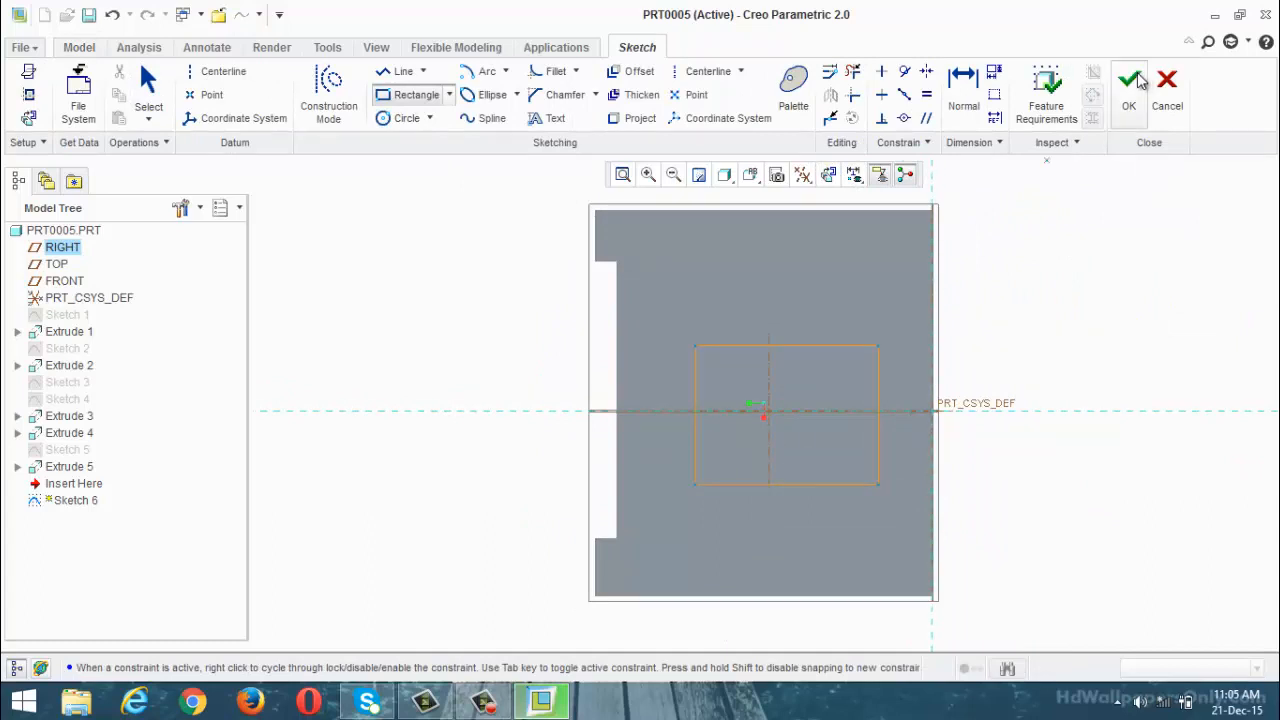
left_click(1129, 88)
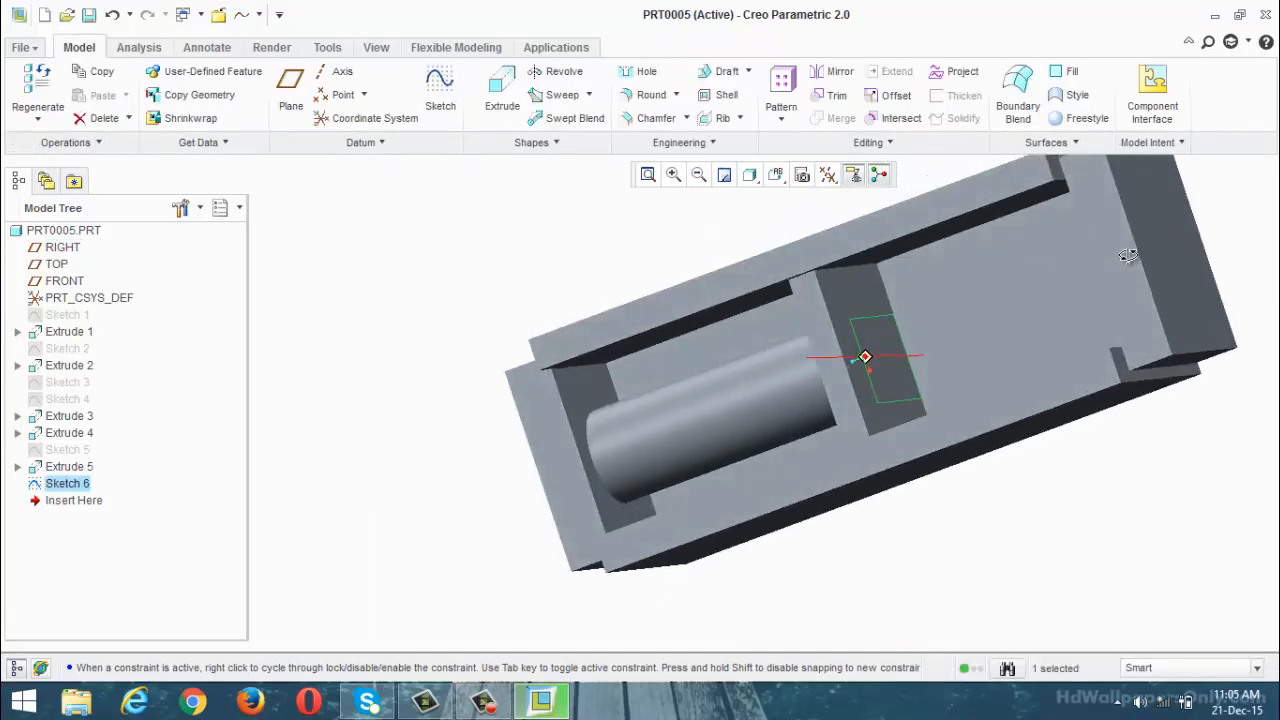
Start extruding the cross-wall rectangle toward the new end plate, with the depth set to extrude up to the next surface
left_click(500, 90)
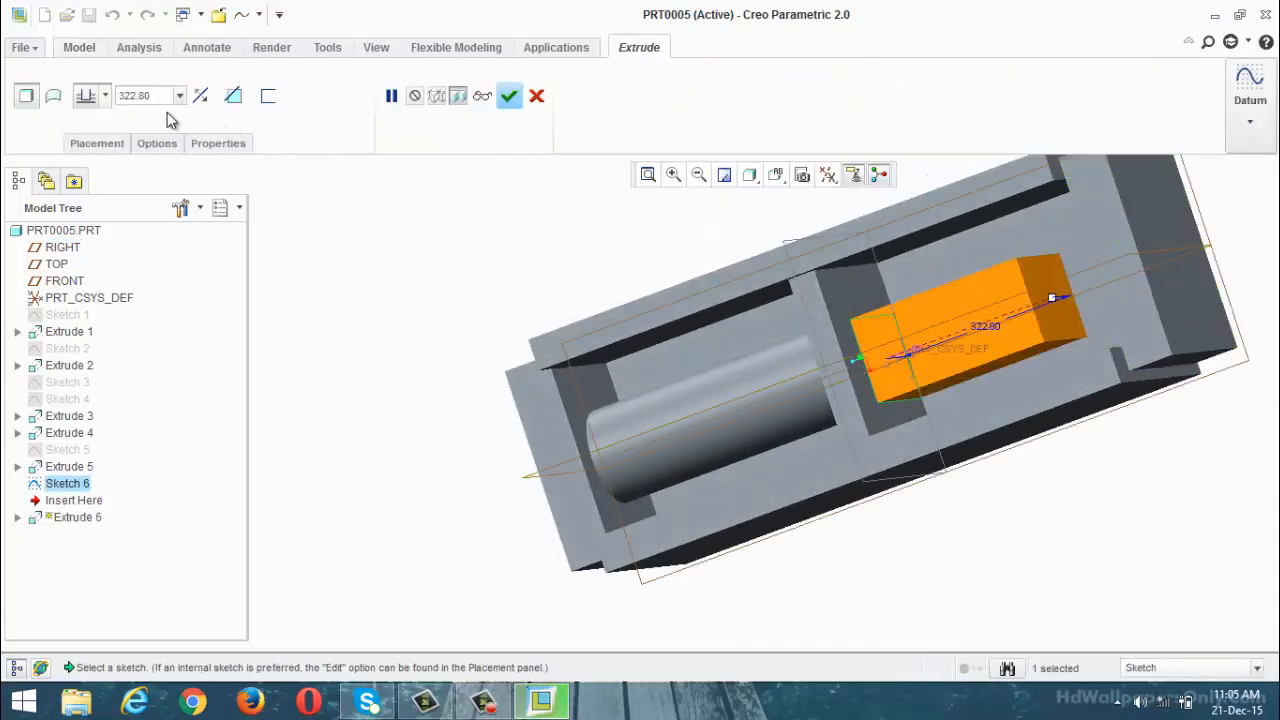
left_click(105, 95)
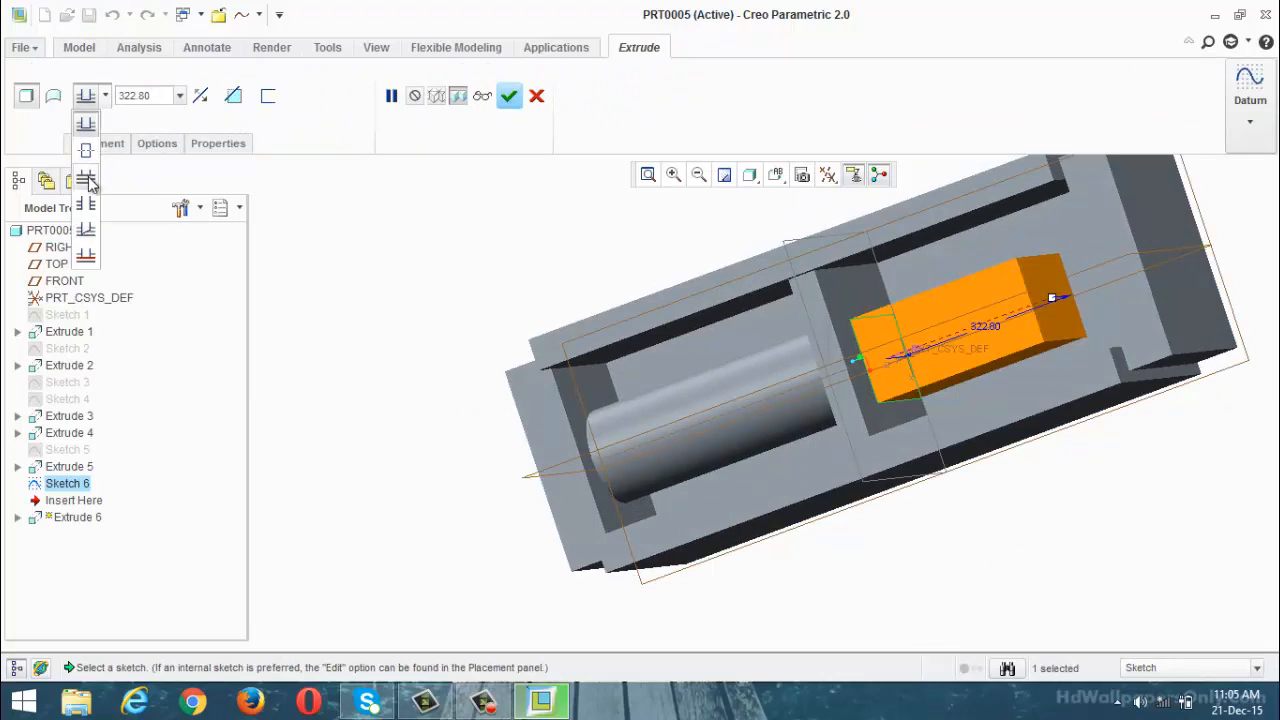
left_click(88, 180)
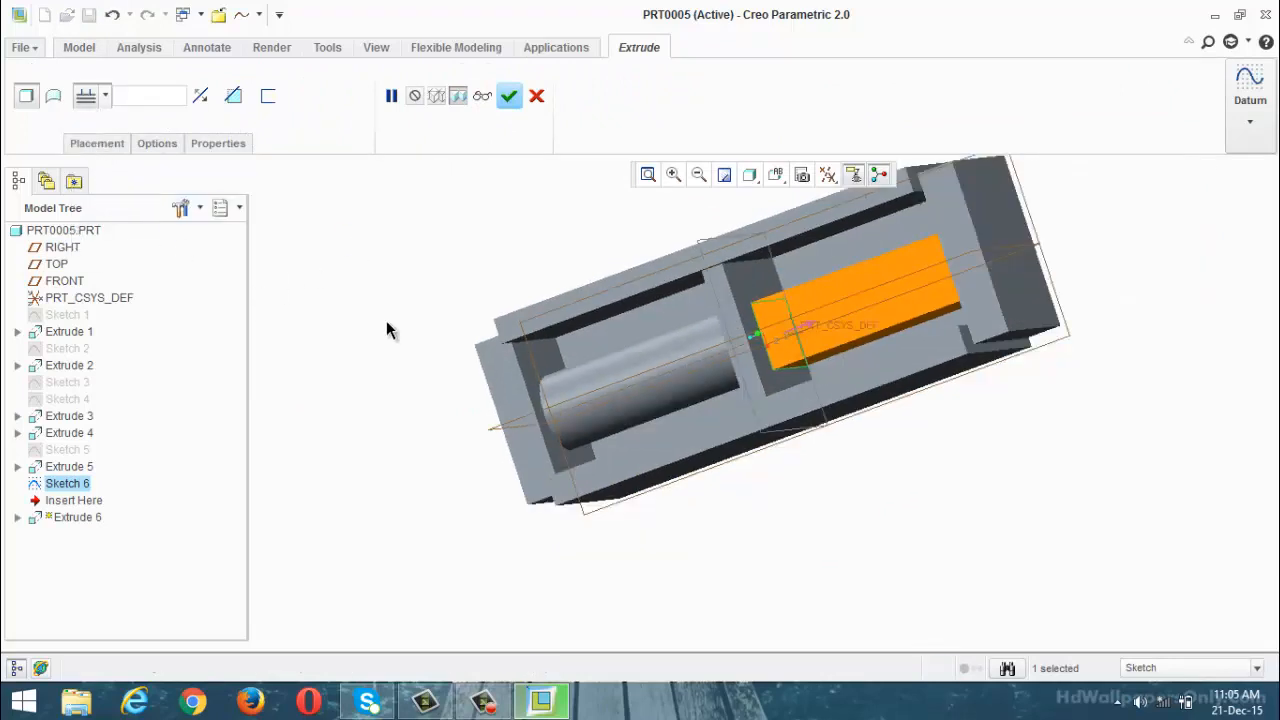
scroll(460, 408, "up", 4)
middle_click_drag(467, 386, 492, 341)
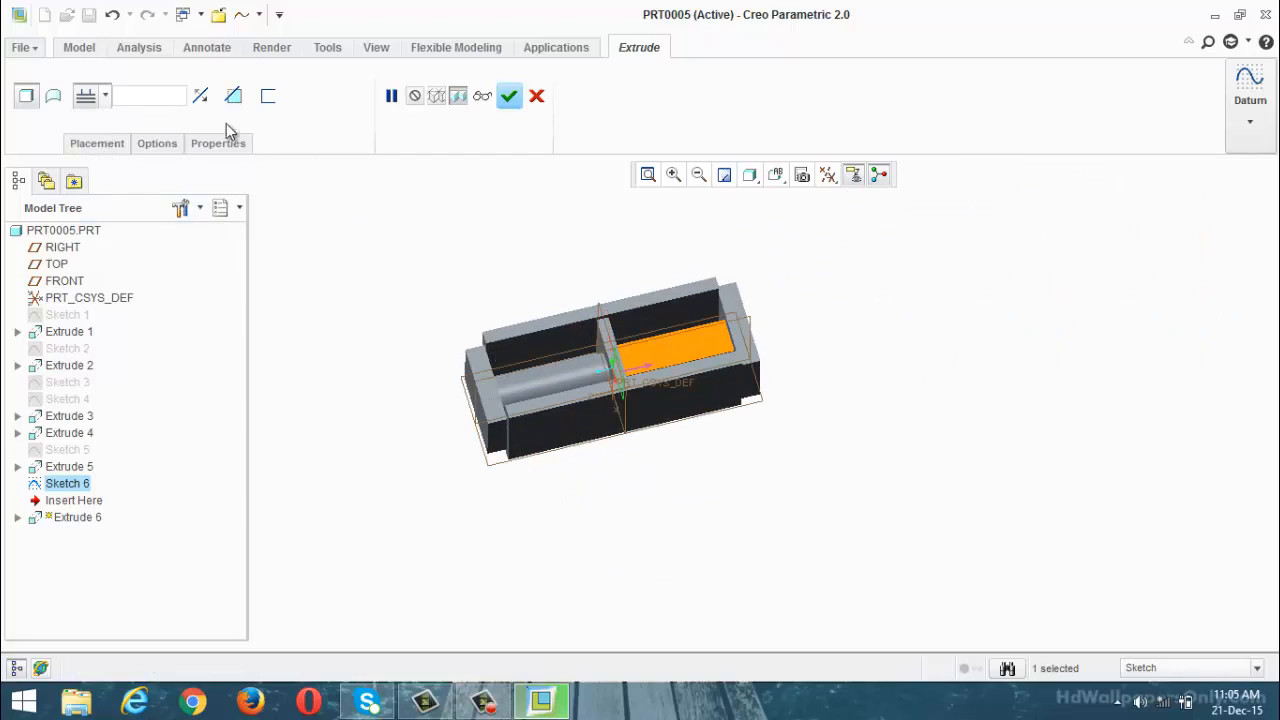
left_click(105, 97)
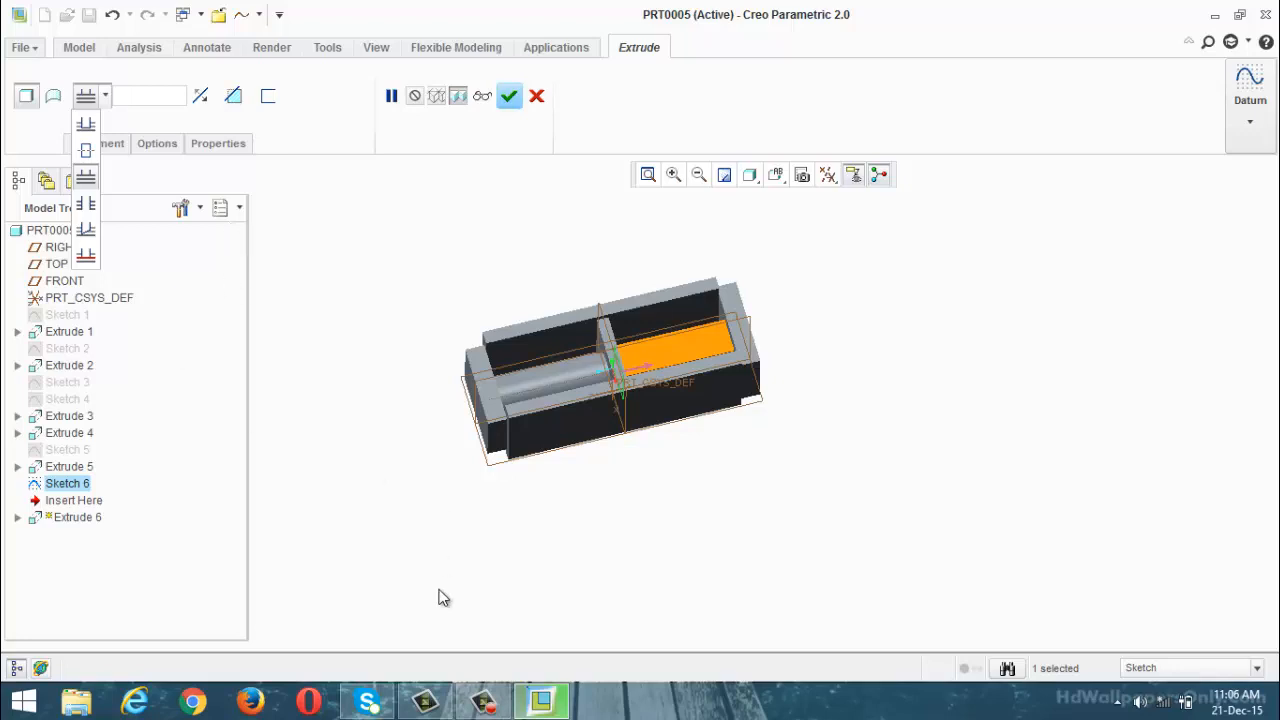
left_click(486, 708)
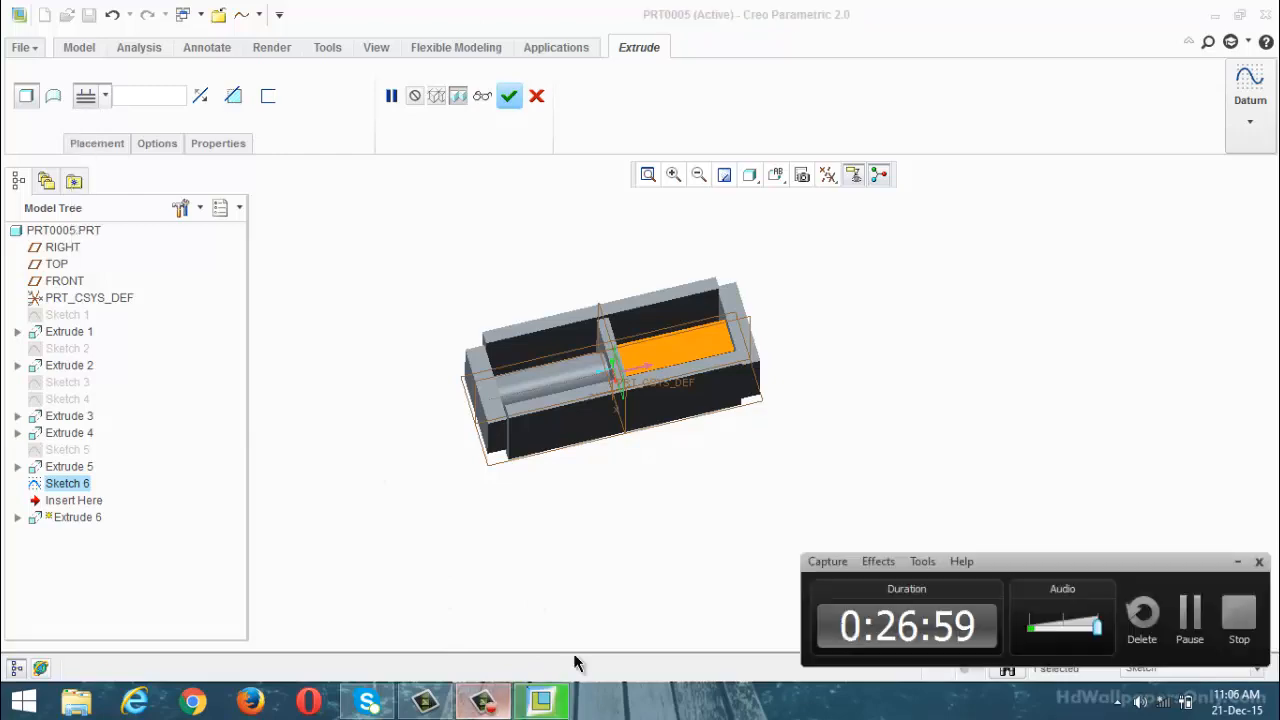